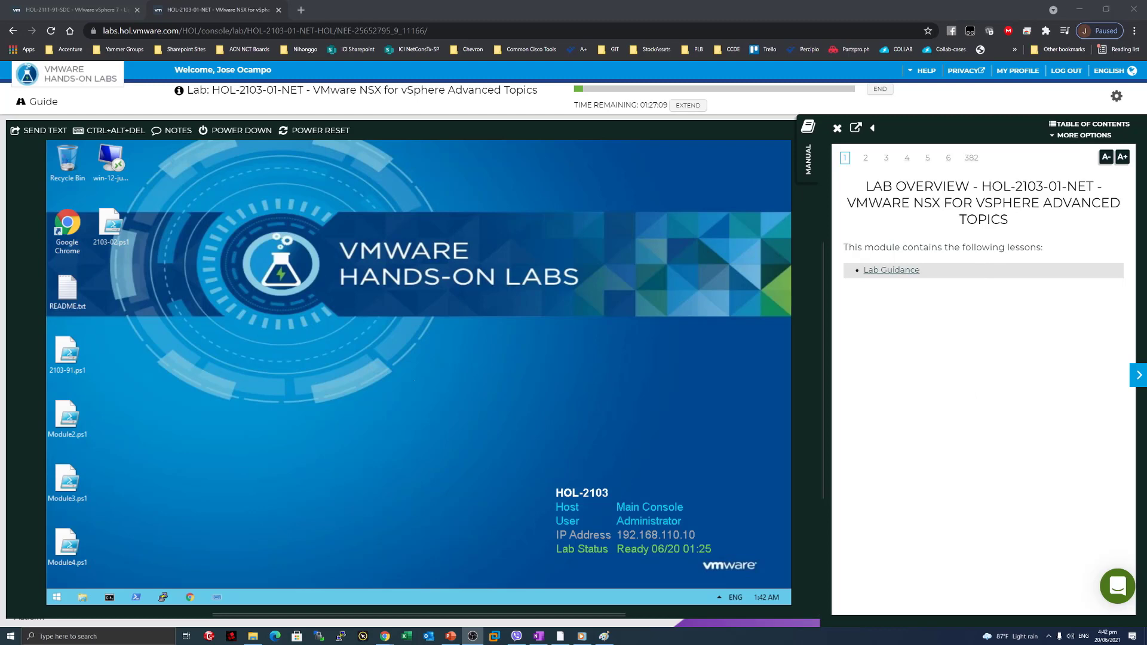
# Focus the lab browser and page the manual forward past the keyboard data entry page.
pyautogui.click(937, 397)
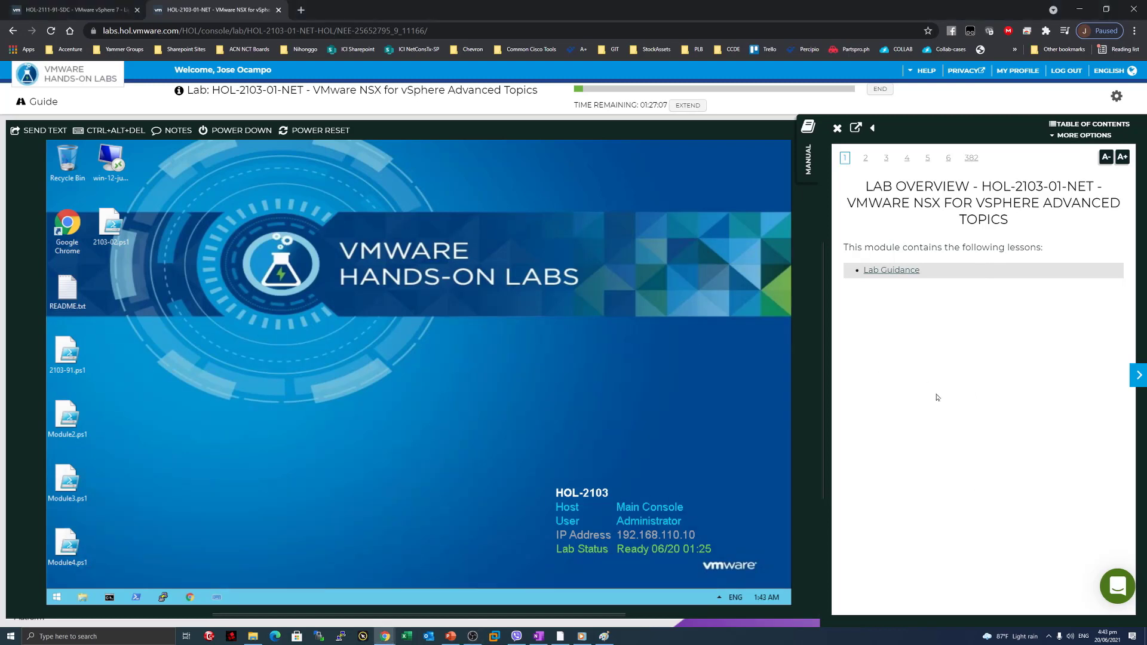
pyautogui.click(1128, 370)
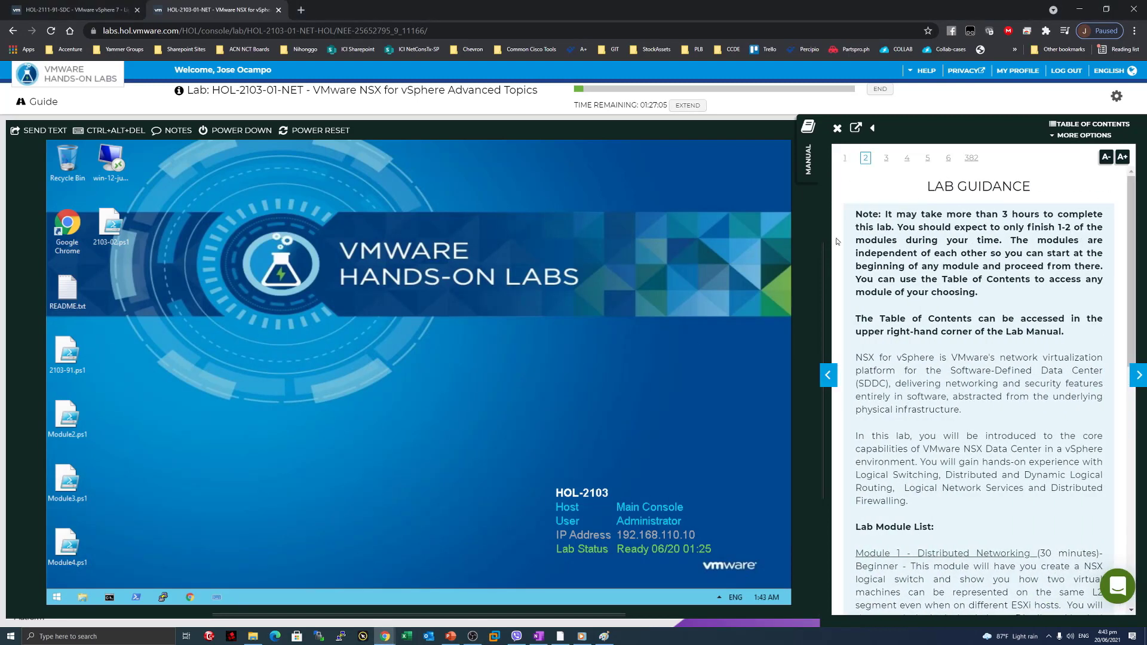
pyautogui.click(1139, 375)
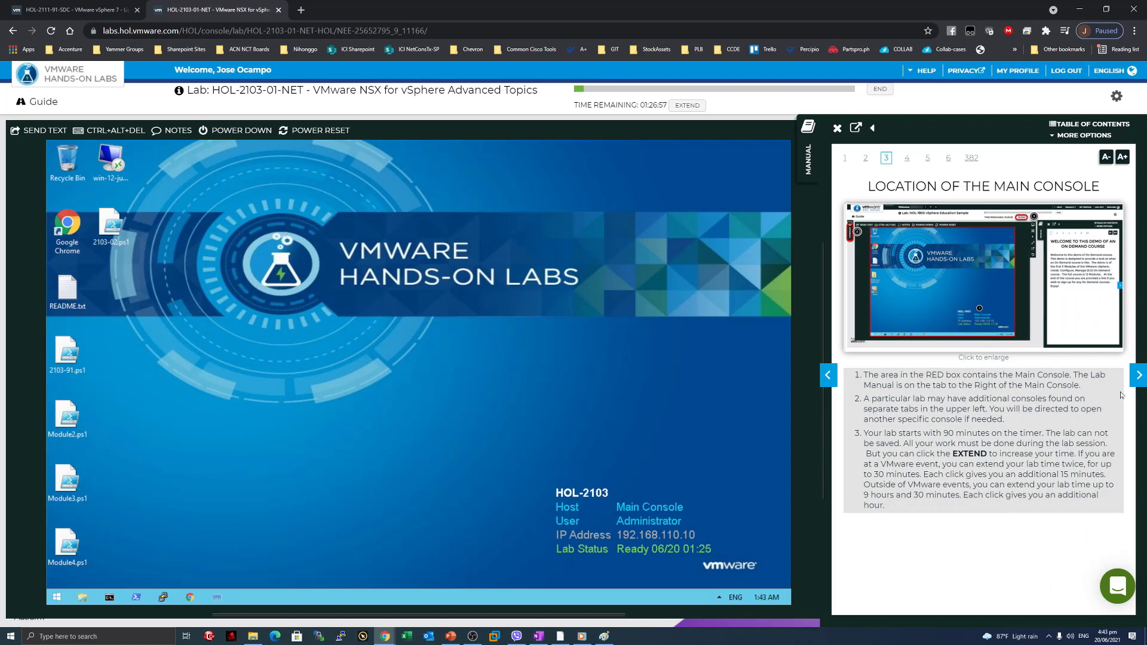
pyautogui.click(1137, 375)
pyautogui.moveTo(866, 186); pyautogui.dragTo(955, 278)
pyautogui.click(1138, 375)
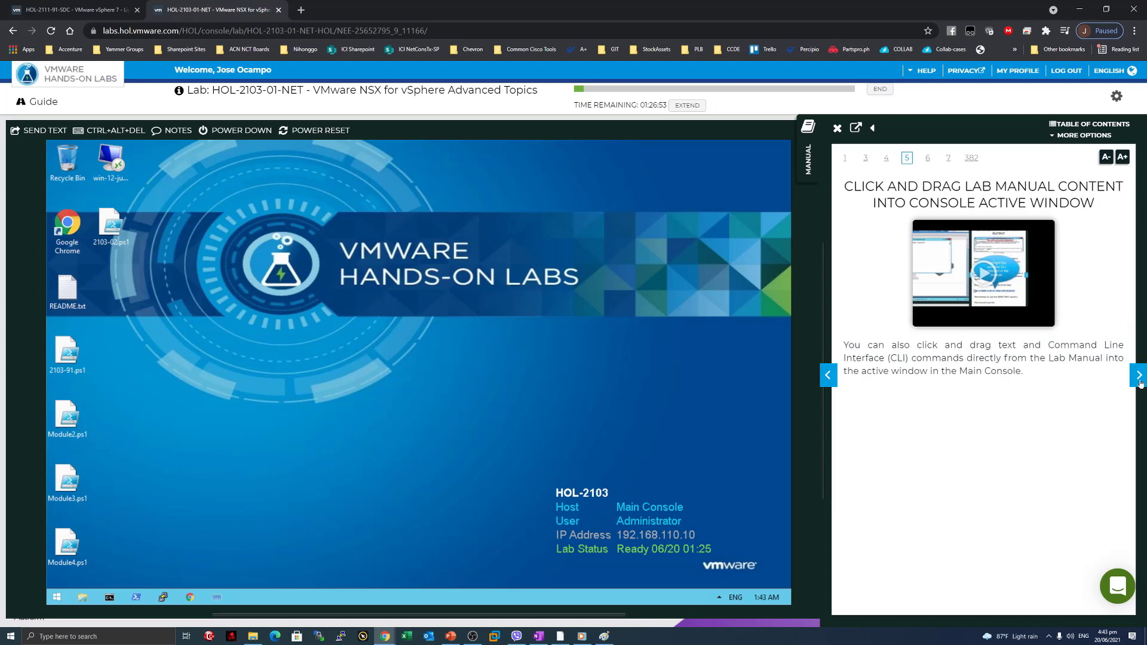
# Keep paging past the watermark and VMware-CIP-Launcher.exe pages to Minimize Recent Tasks in vSphere Client.
pyautogui.click(1139, 381)
pyautogui.click(1139, 381)
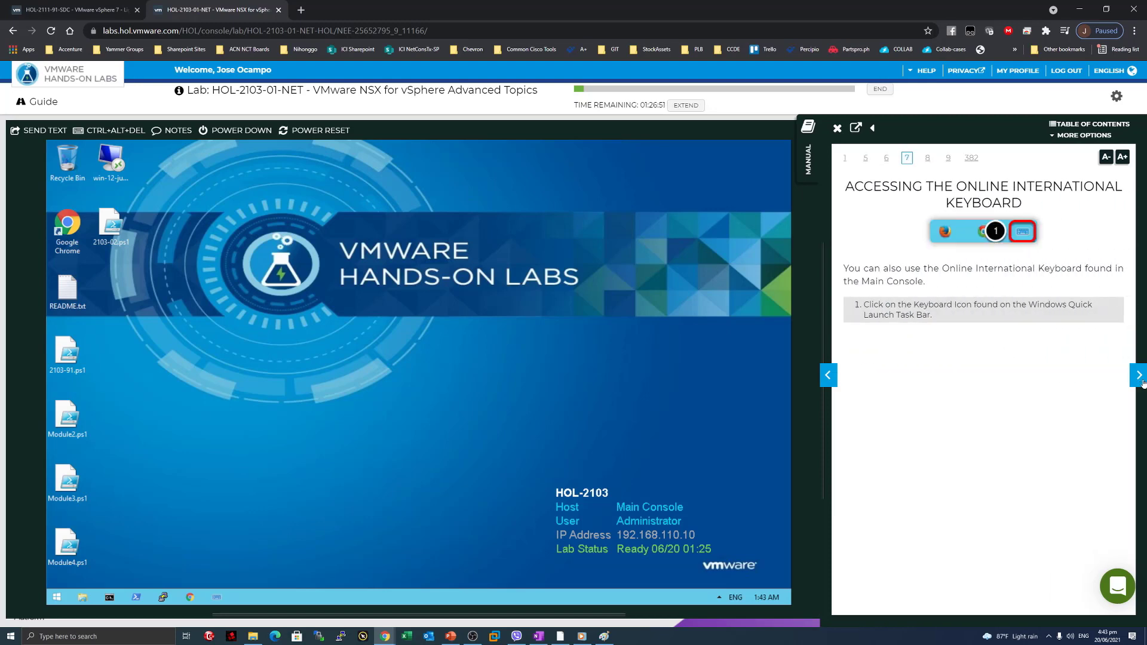
pyautogui.click(1140, 376)
pyautogui.click(1139, 376)
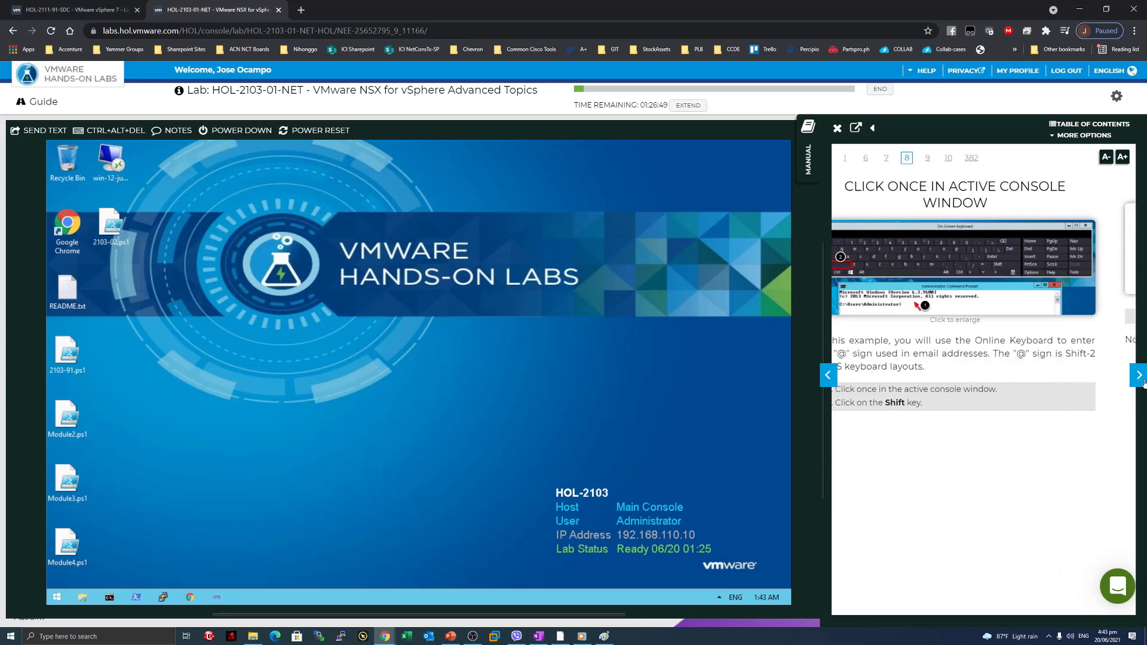
pyautogui.click(1139, 377)
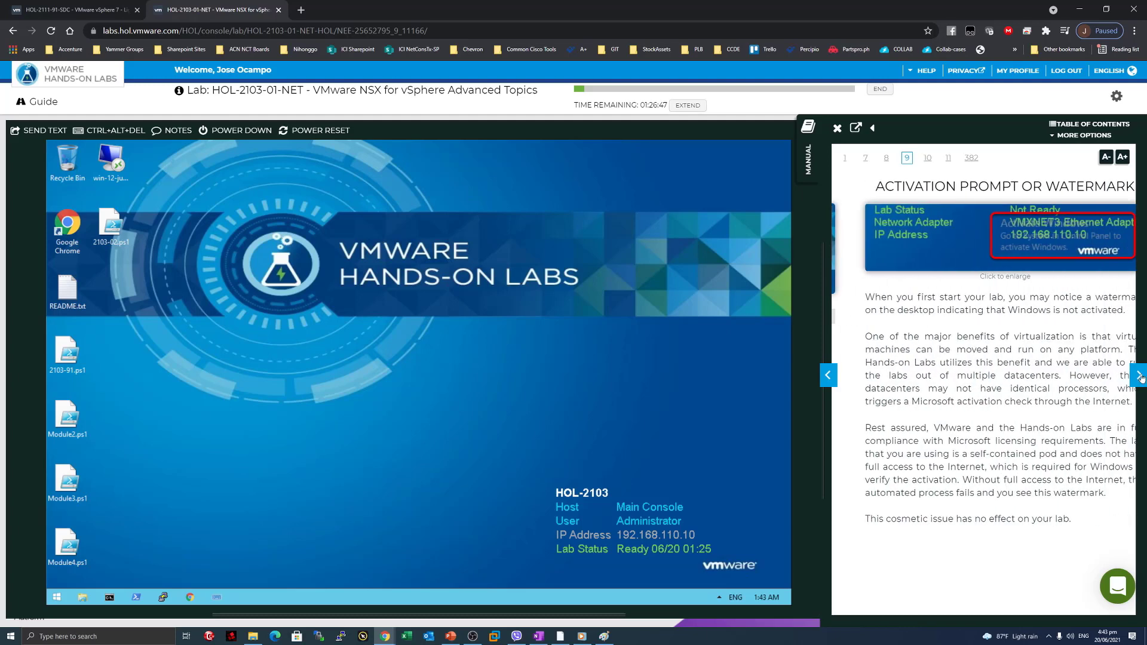
pyautogui.click(1139, 376)
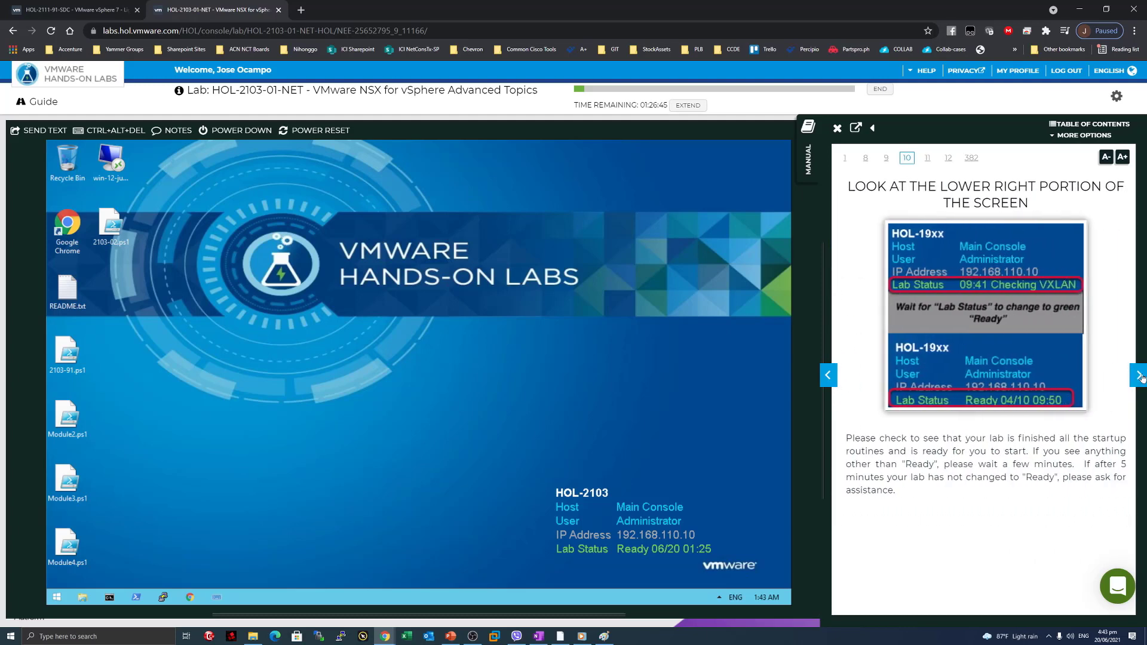
pyautogui.click(1140, 376)
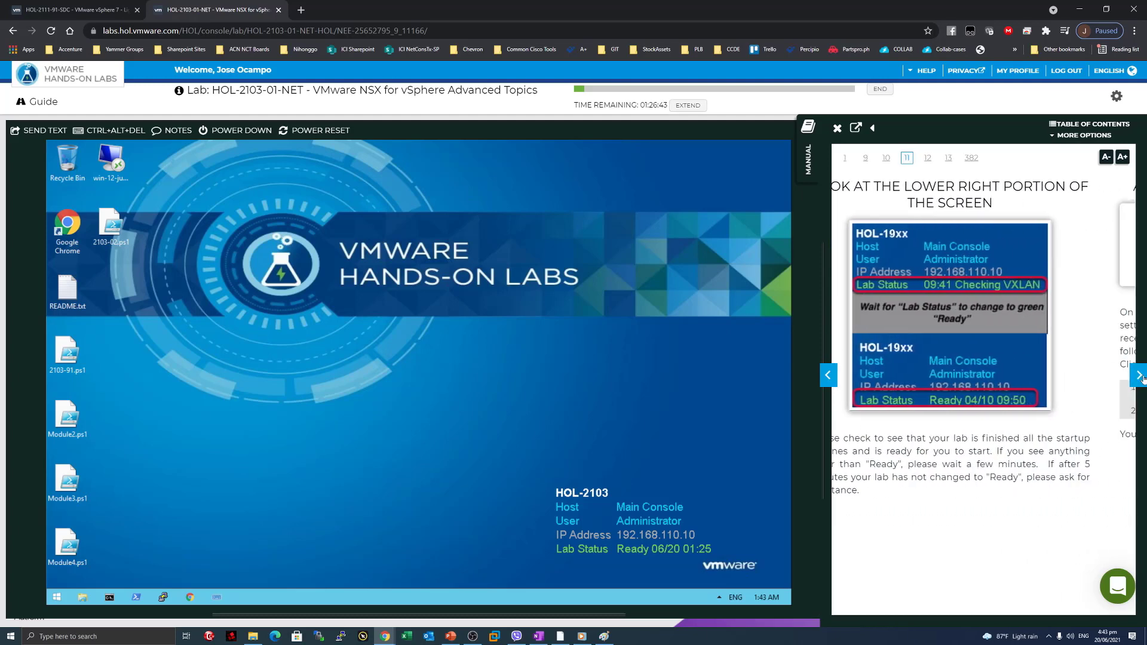
pyautogui.click(1139, 376)
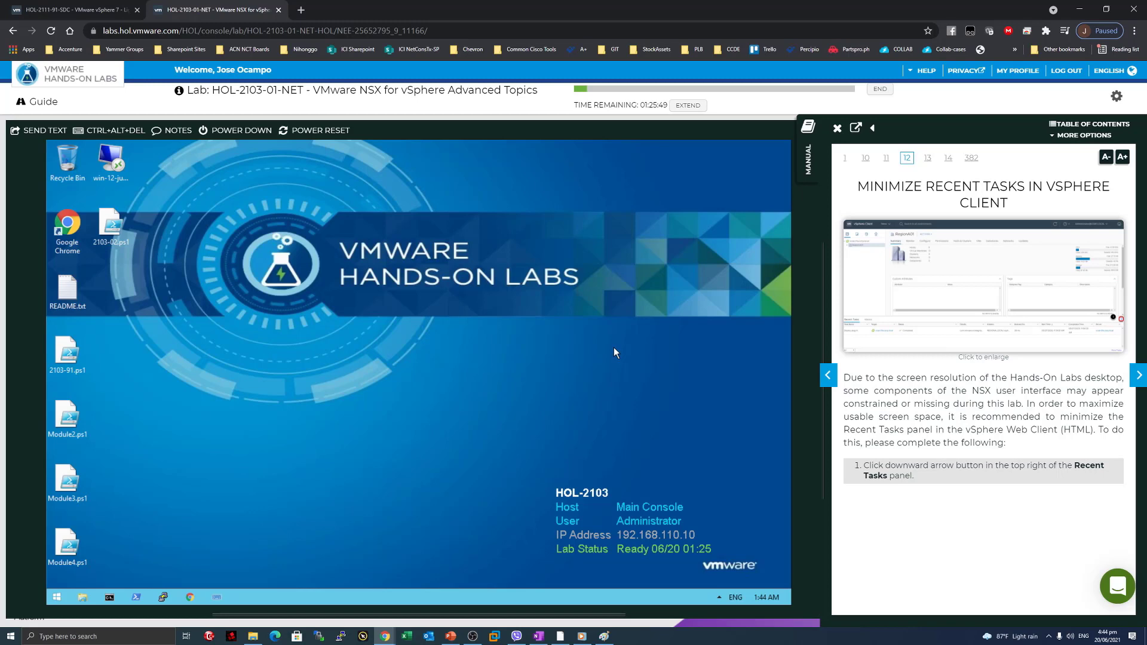
# Turn to the Module 1 - Distributed Networking page, read its heading, and widen the manual panel.
pyautogui.click(1138, 375)
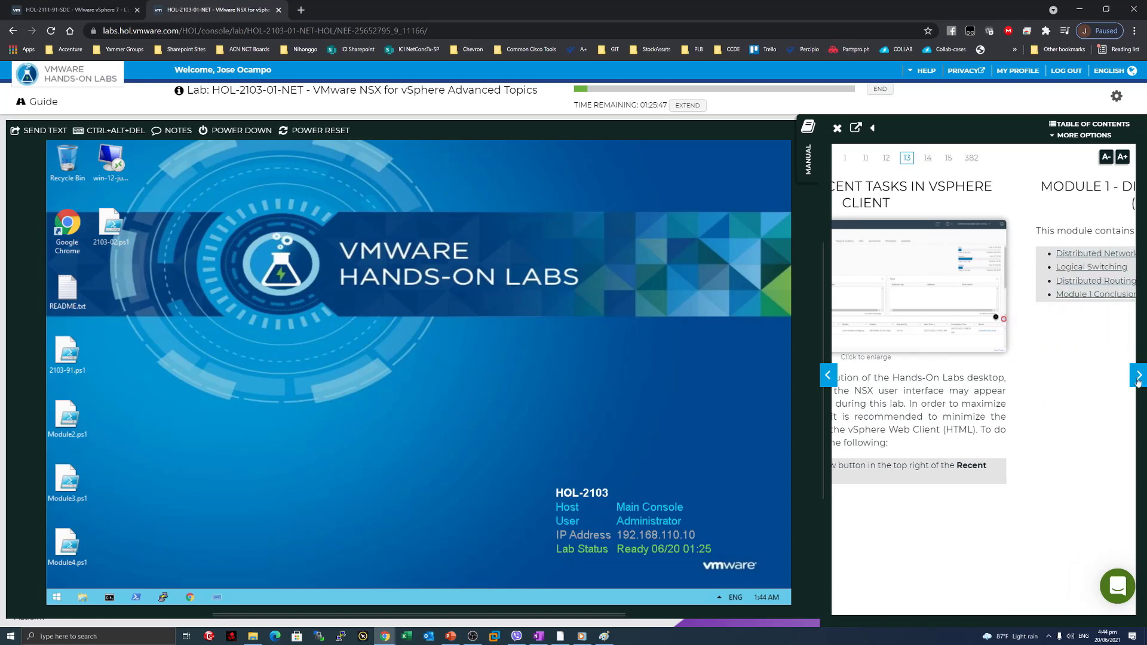
pyautogui.moveTo(939, 187); pyautogui.dragTo(1010, 188)
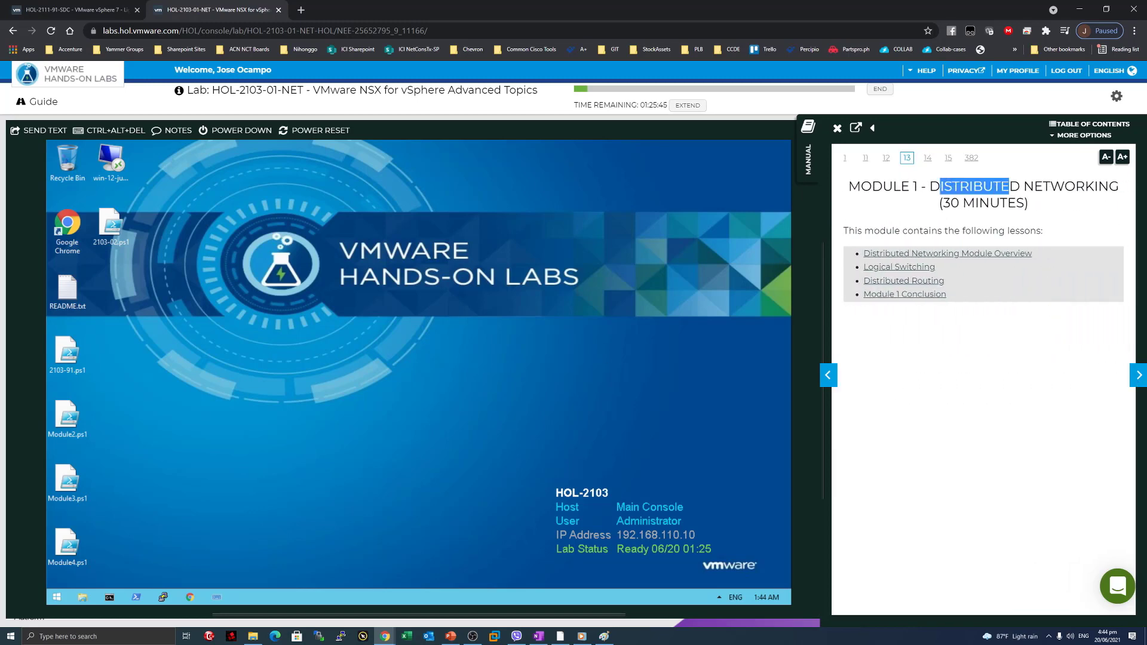
pyautogui.click(1012, 190)
pyautogui.moveTo(918, 187); pyautogui.dragTo(1020, 187)
pyautogui.click(1073, 202)
pyautogui.click(935, 188)
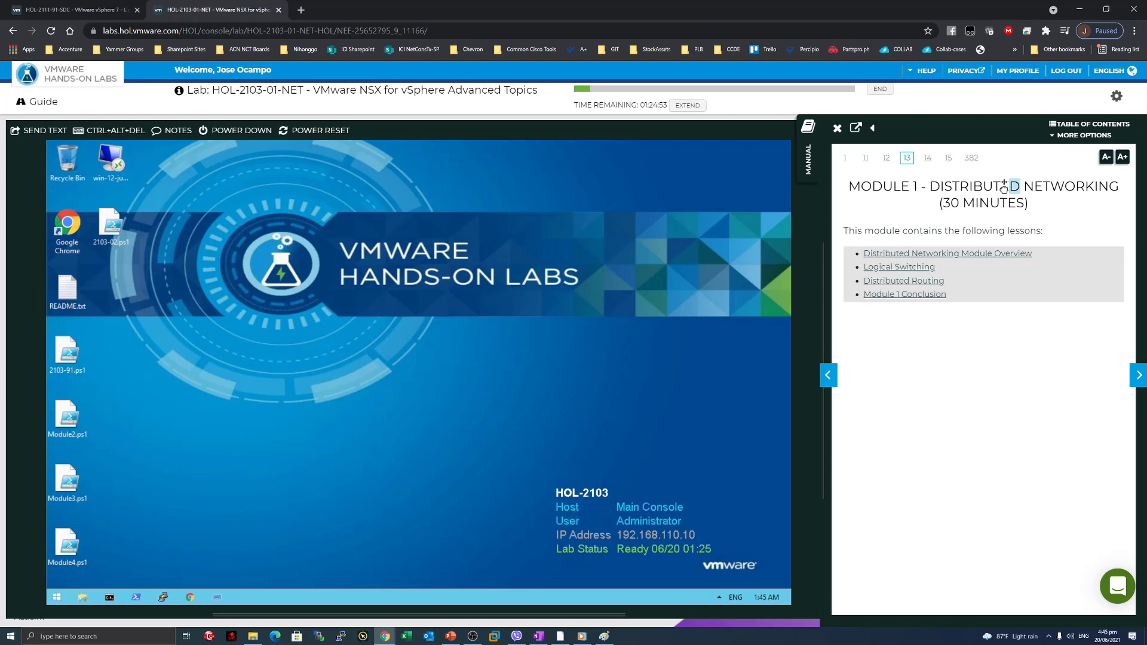
pyautogui.click(945, 356)
pyautogui.moveTo(823, 364); pyautogui.dragTo(801, 366)
# Open the Distributed Networking Module Overview and read the VTEP configuration and Segment ID Pool bullet.
pyautogui.click(1141, 380)
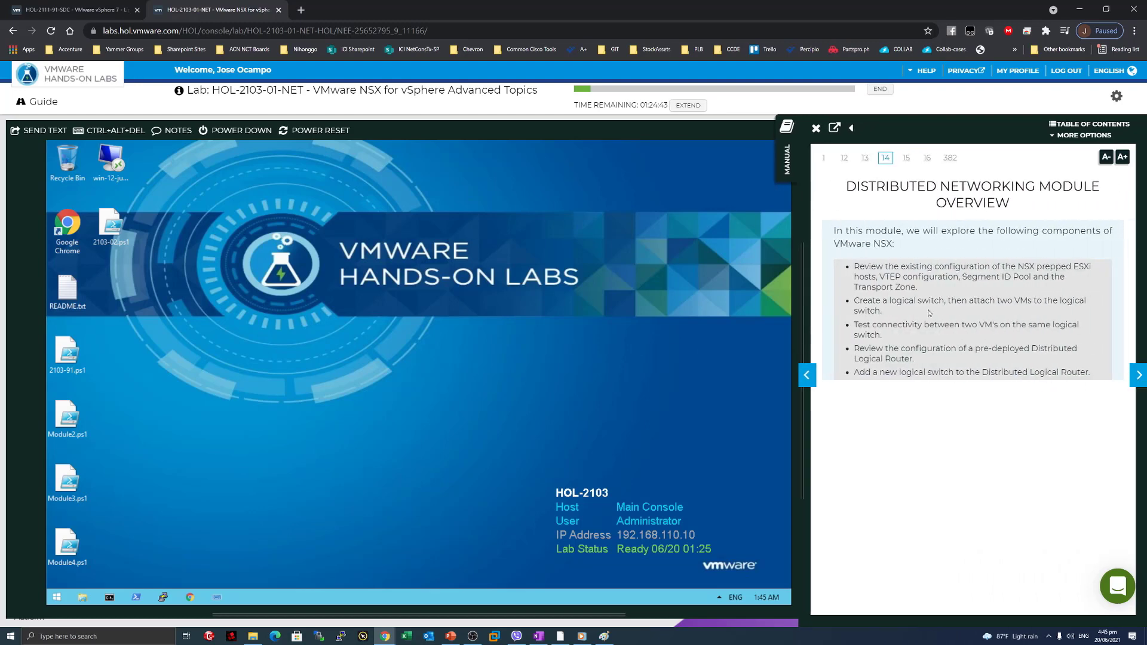
pyautogui.moveTo(858, 187); pyautogui.dragTo(1018, 206)
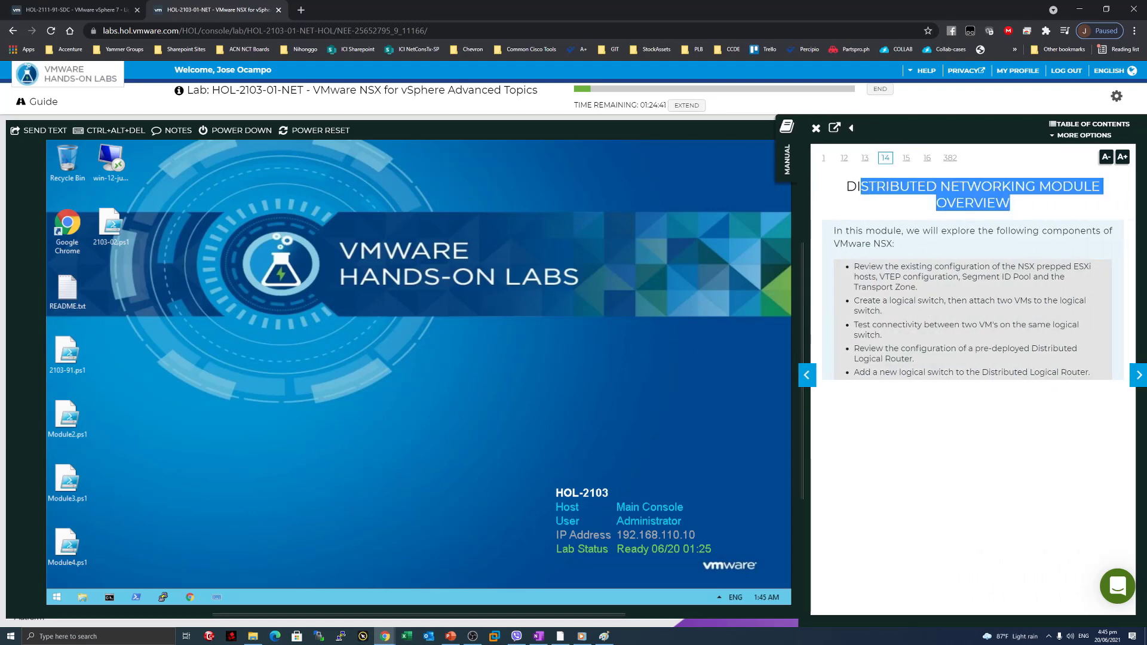
pyautogui.click(735, 352)
pyautogui.moveTo(859, 267); pyautogui.dragTo(1030, 266)
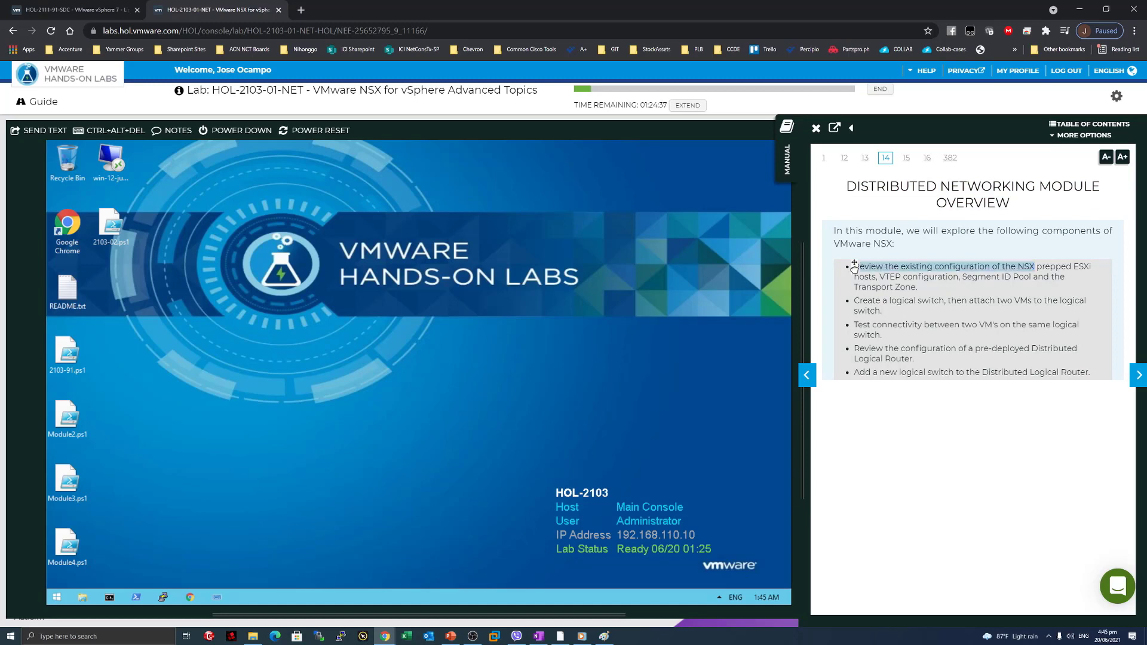
pyautogui.moveTo(879, 276)
pyautogui.mouseDown()
pyautogui.moveTo(947, 276)
pyautogui.moveTo(873, 276)
pyautogui.mouseUp()
pyautogui.click(953, 277)
pyautogui.click(885, 276)
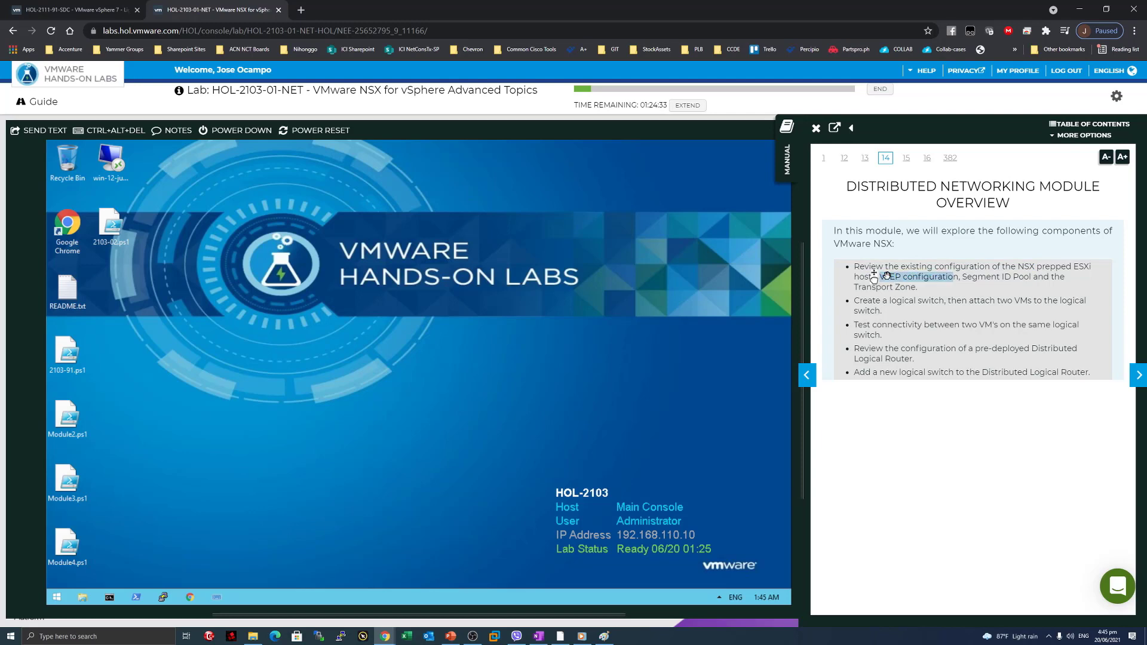
pyautogui.moveTo(962, 277); pyautogui.dragTo(999, 278)
pyautogui.click(1030, 280)
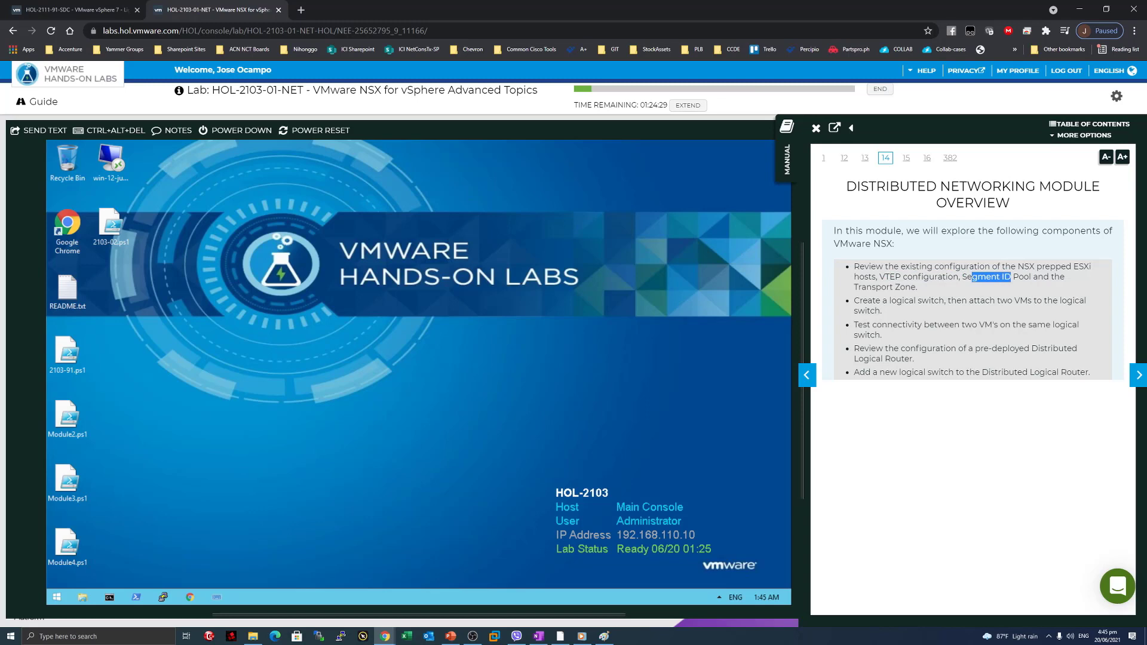
pyautogui.click(875, 285)
# Read the overview bullets on creating a logical switch, connectivity testing, router review and adding a switch.
pyautogui.moveTo(861, 300); pyautogui.dragTo(1020, 300)
pyautogui.click(903, 316)
pyautogui.moveTo(853, 325); pyautogui.dragTo(941, 335)
pyautogui.click(942, 334)
pyautogui.moveTo(936, 348); pyautogui.dragTo(854, 350)
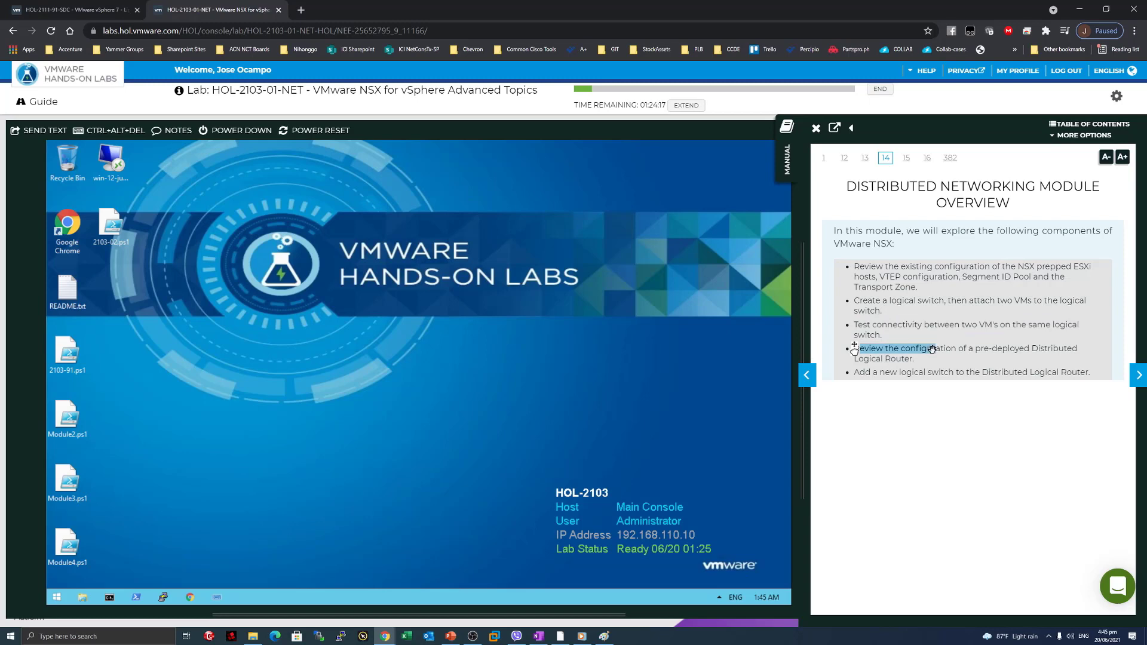
pyautogui.moveTo(865, 372); pyautogui.dragTo(1030, 373)
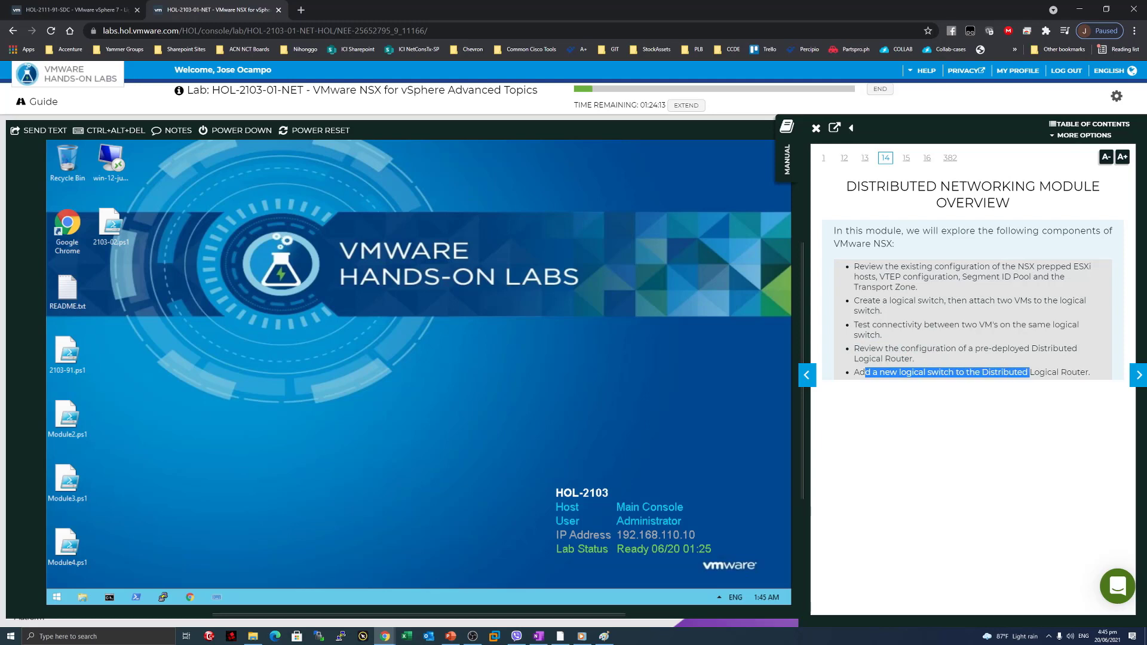
pyautogui.click(1030, 373)
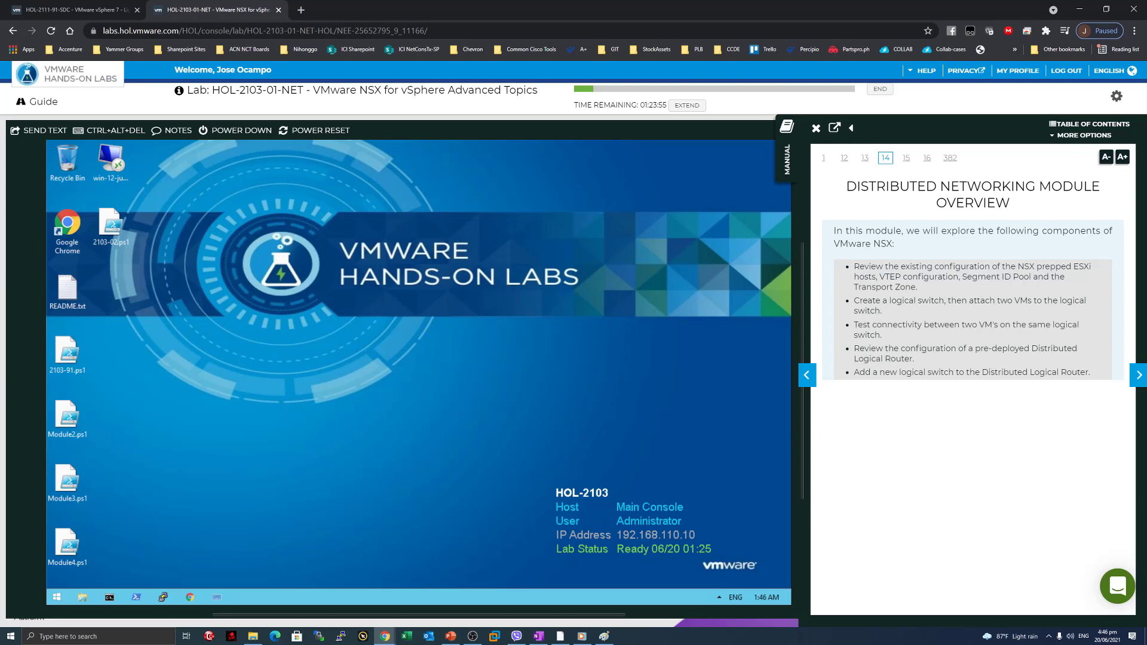
# Read the Logical Switching page's task list, then advance to Access vSphere Client.
pyautogui.click(1137, 377)
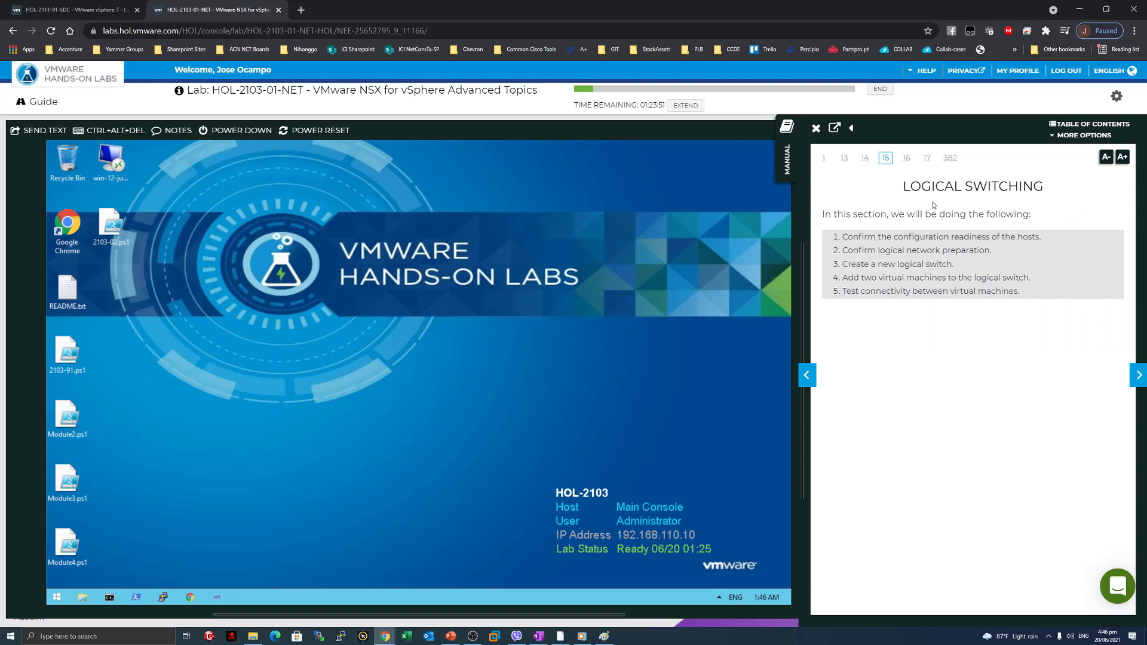
pyautogui.moveTo(923, 188); pyautogui.dragTo(1044, 187)
pyautogui.click(1009, 216)
pyautogui.moveTo(877, 238); pyautogui.dragTo(951, 279)
pyautogui.click(968, 292)
pyautogui.moveTo(859, 236); pyautogui.dragTo(1032, 236)
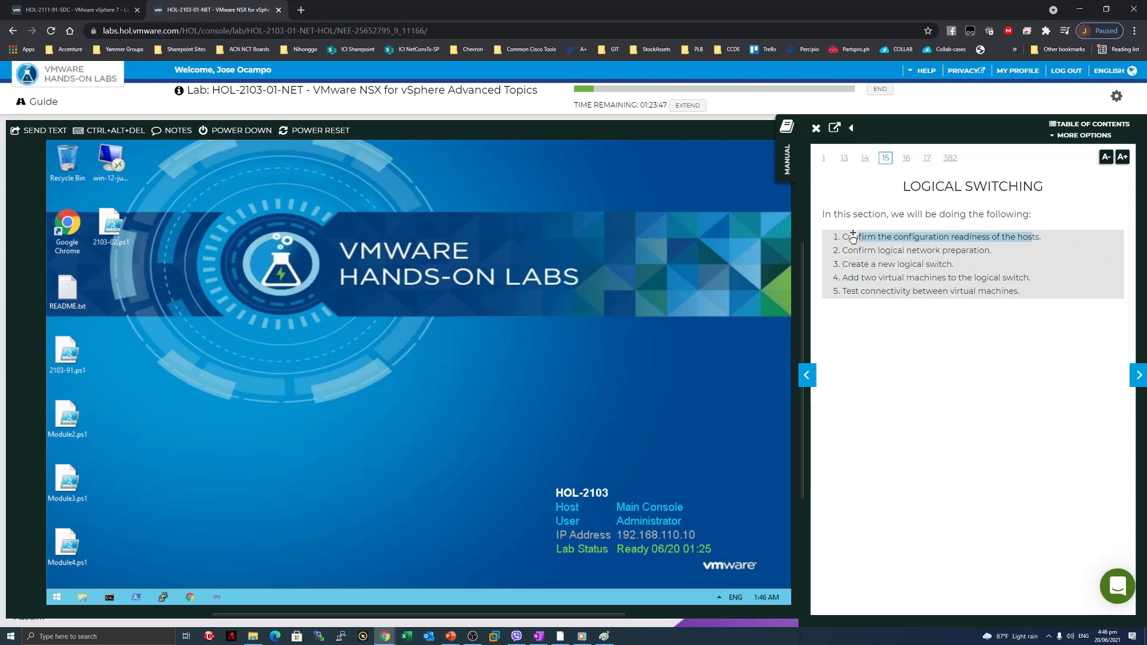
pyautogui.moveTo(861, 250); pyautogui.dragTo(961, 278)
pyautogui.moveTo(918, 291); pyautogui.dragTo(933, 291)
pyautogui.click(1140, 379)
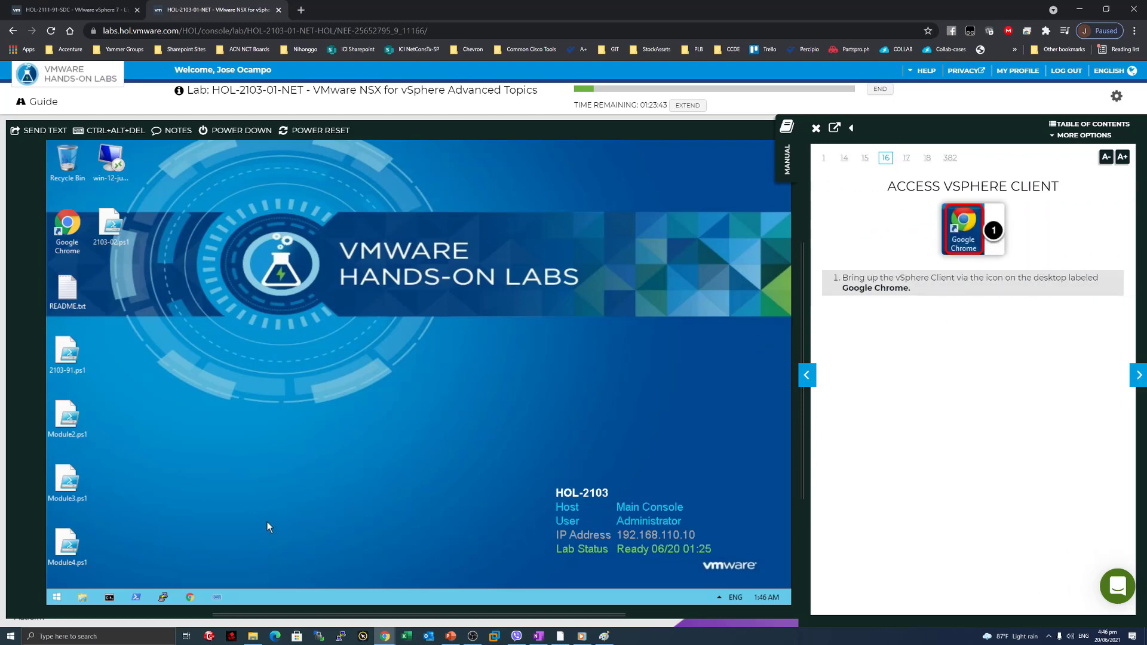
# Open Google Chrome in the console and turn the manual to Login to the vSphere Client.
pyautogui.click(191, 598)
pyautogui.click(1139, 375)
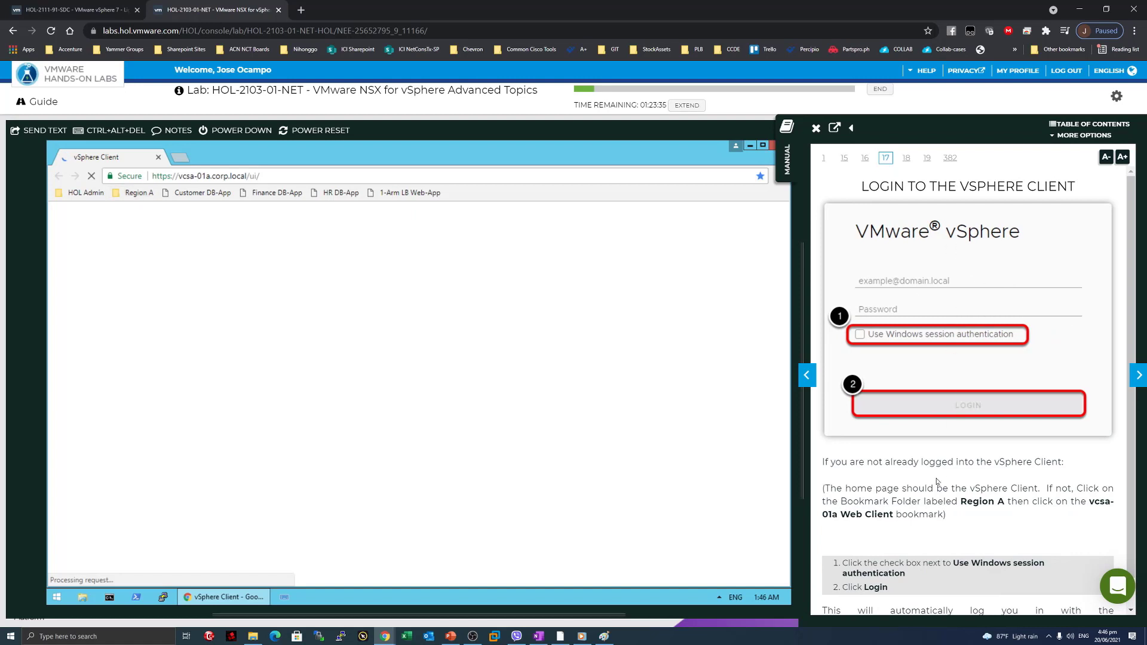
pyautogui.scroll(-1, 936, 481)
# Log in to the Region A vcsa-01a Web Client using Windows session authentication.
pyautogui.click(129, 193)
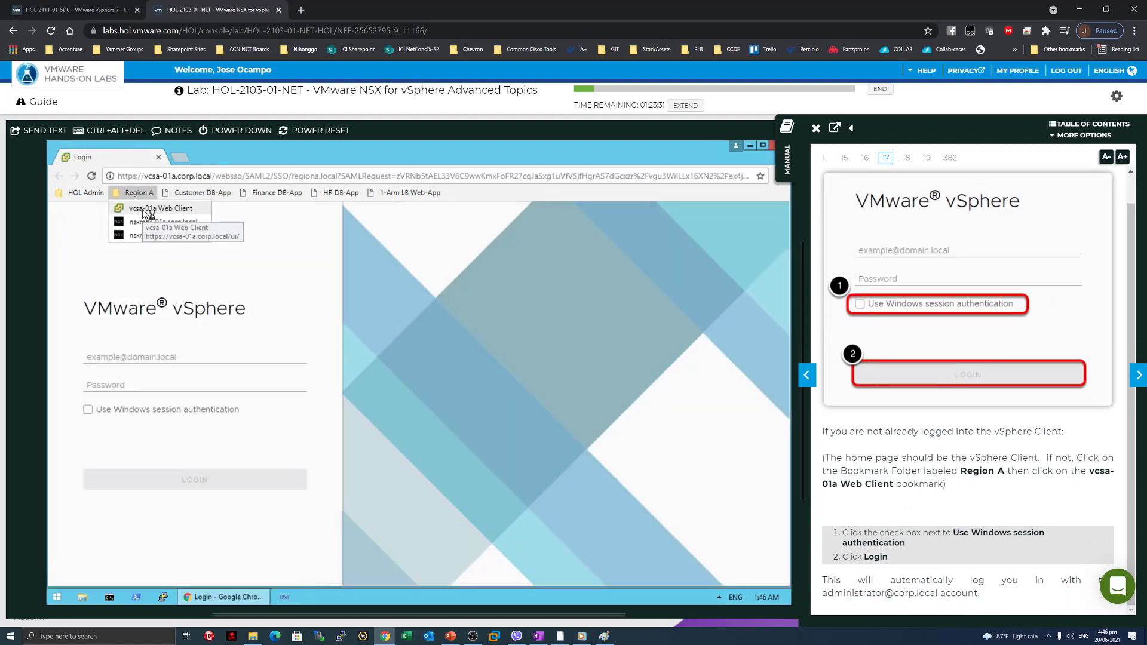
pyautogui.click(142, 209)
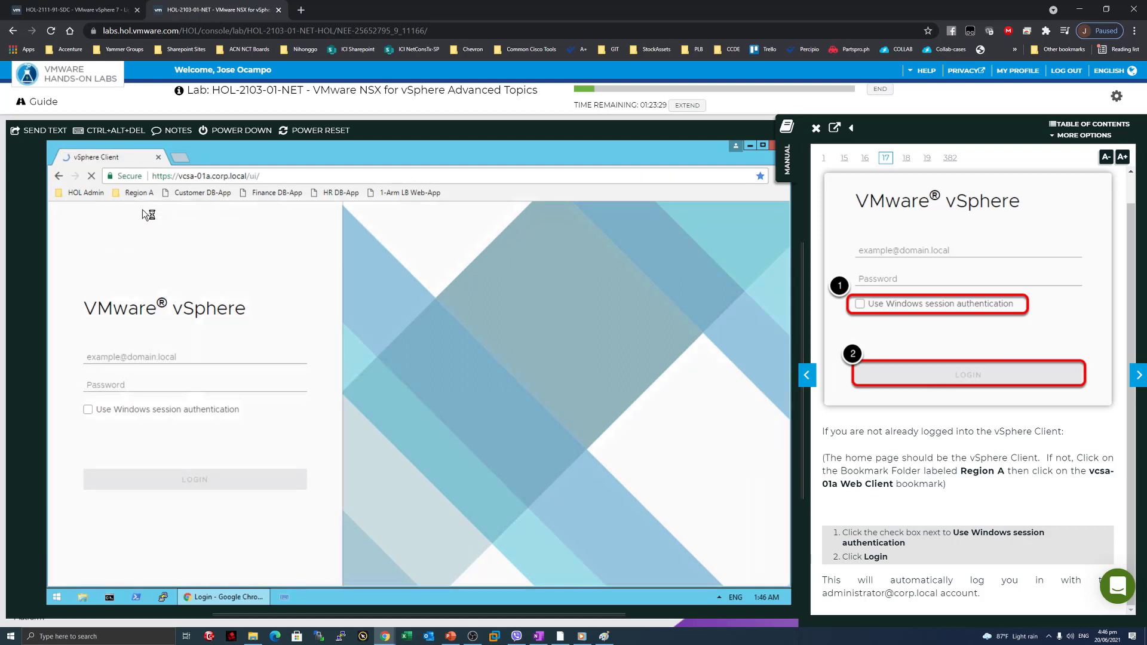
pyautogui.click(88, 410)
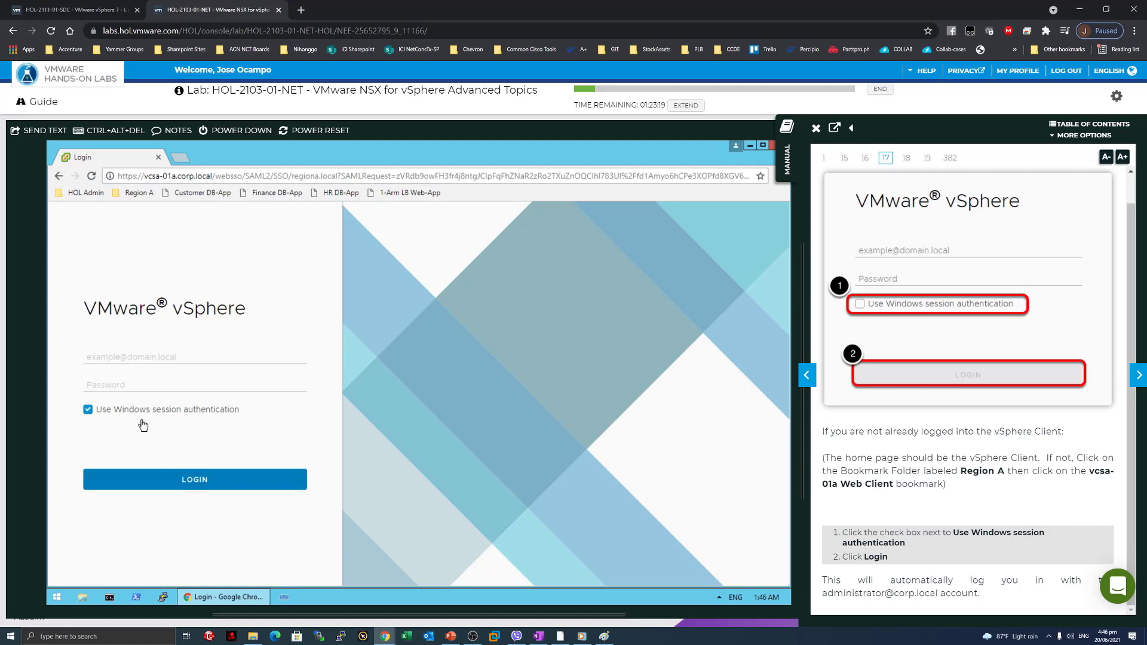
pyautogui.click(196, 479)
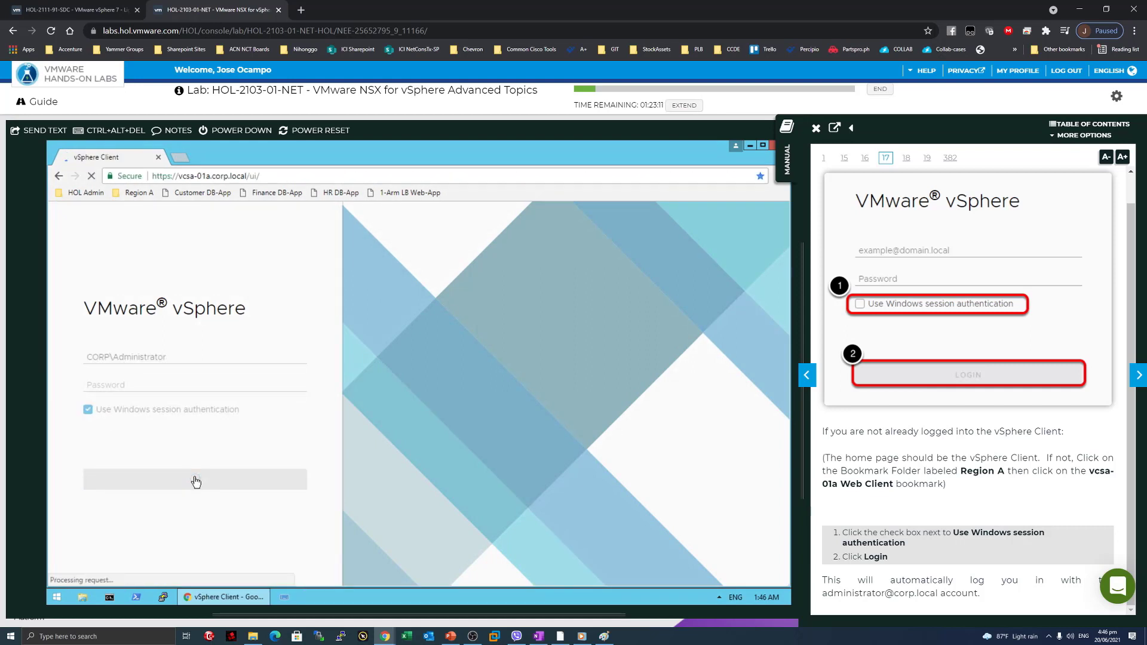
pyautogui.click(1138, 375)
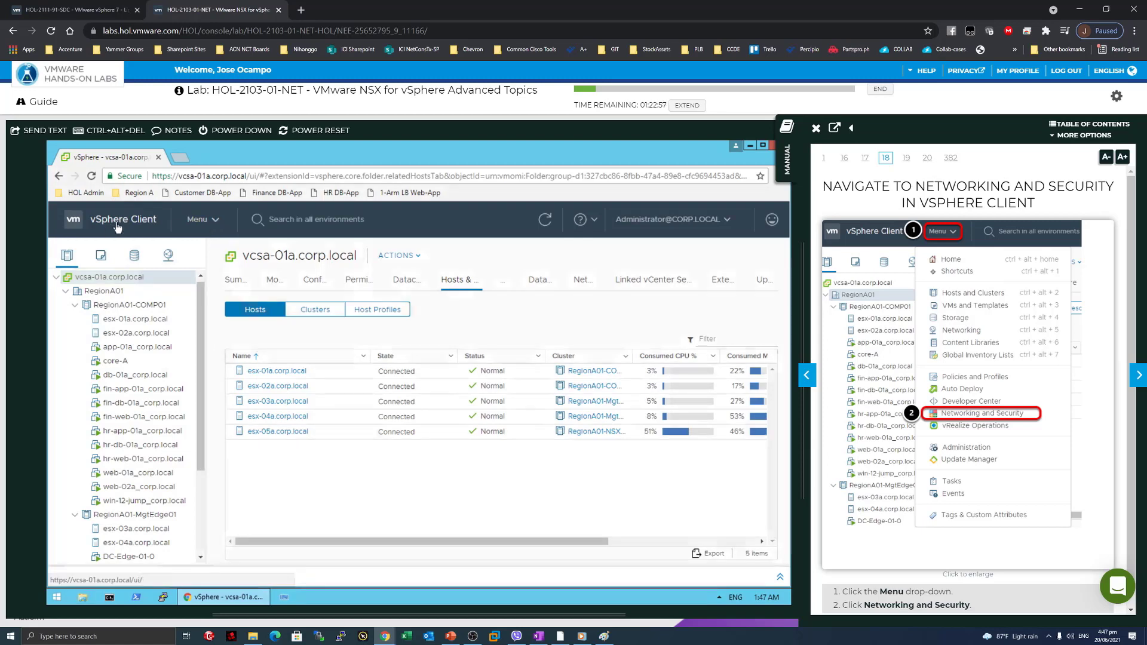
# Go to Networking and Security from the Menu and turn the manual to page 19, Current Lab Topology.
pyautogui.click(219, 222)
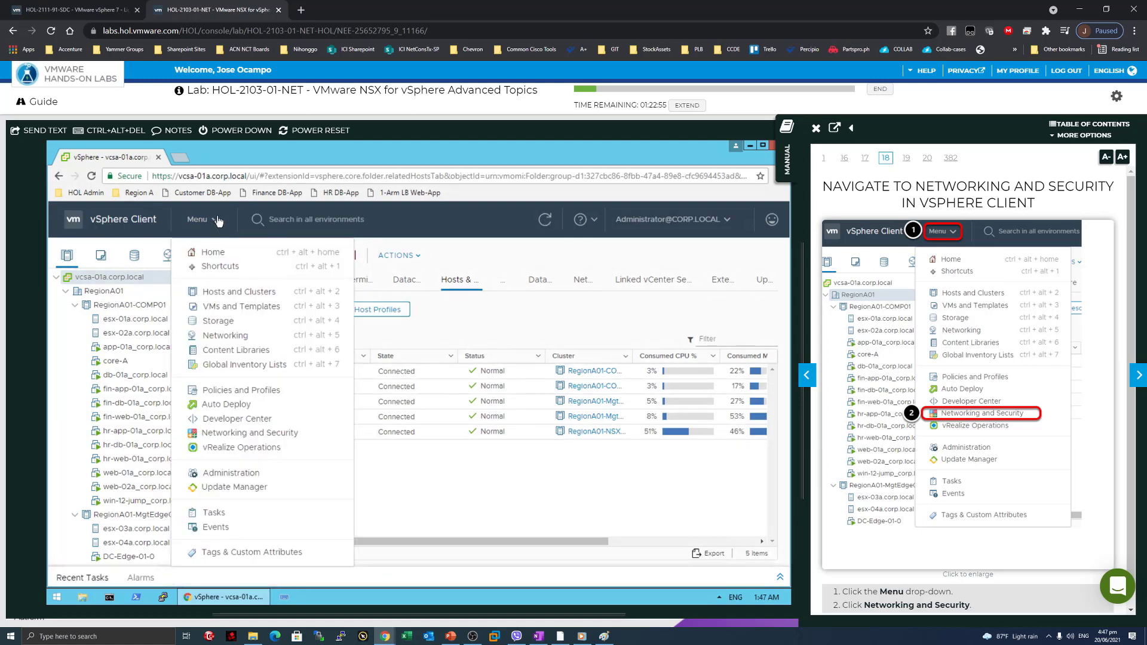
pyautogui.click(250, 435)
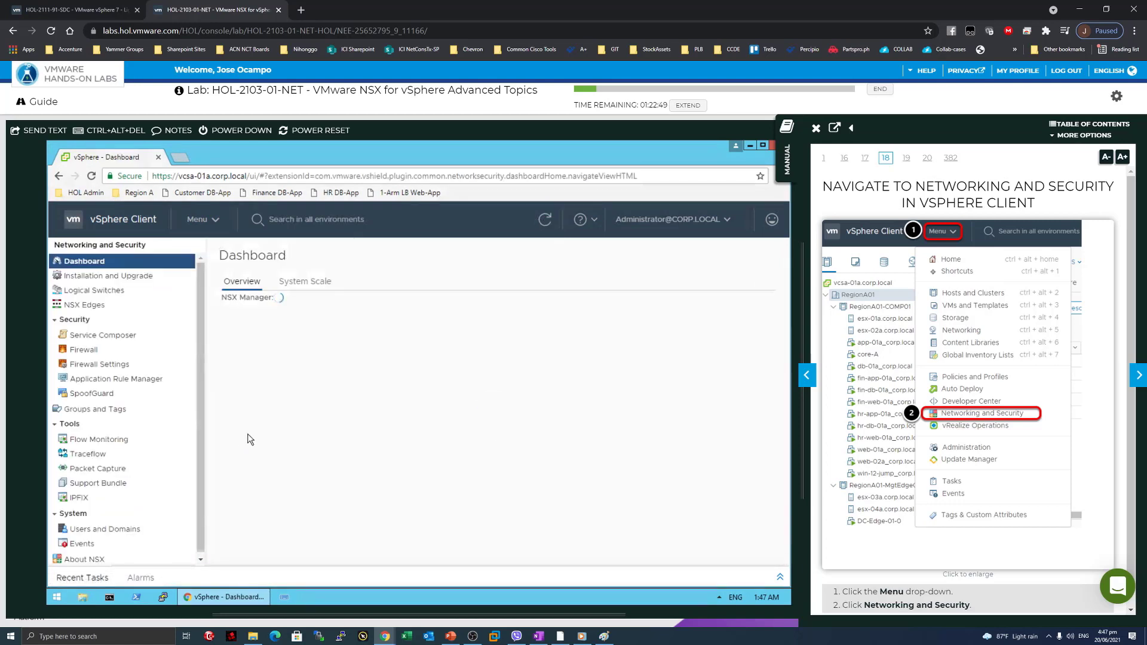
pyautogui.scroll(-1, 1029, 366)
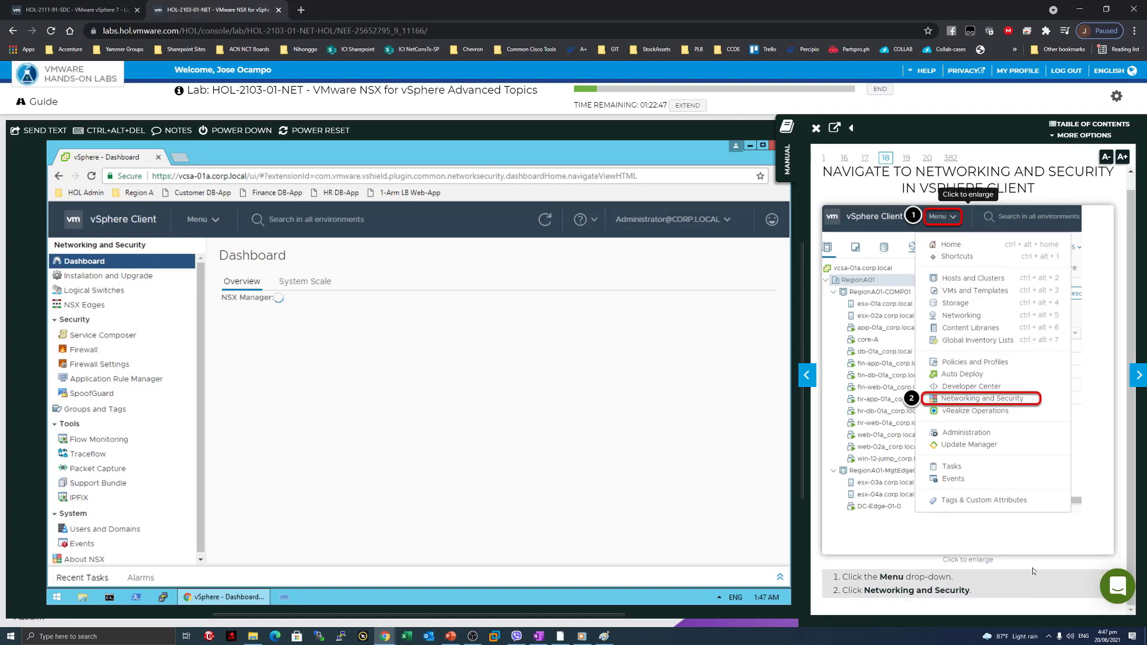
pyautogui.click(1139, 375)
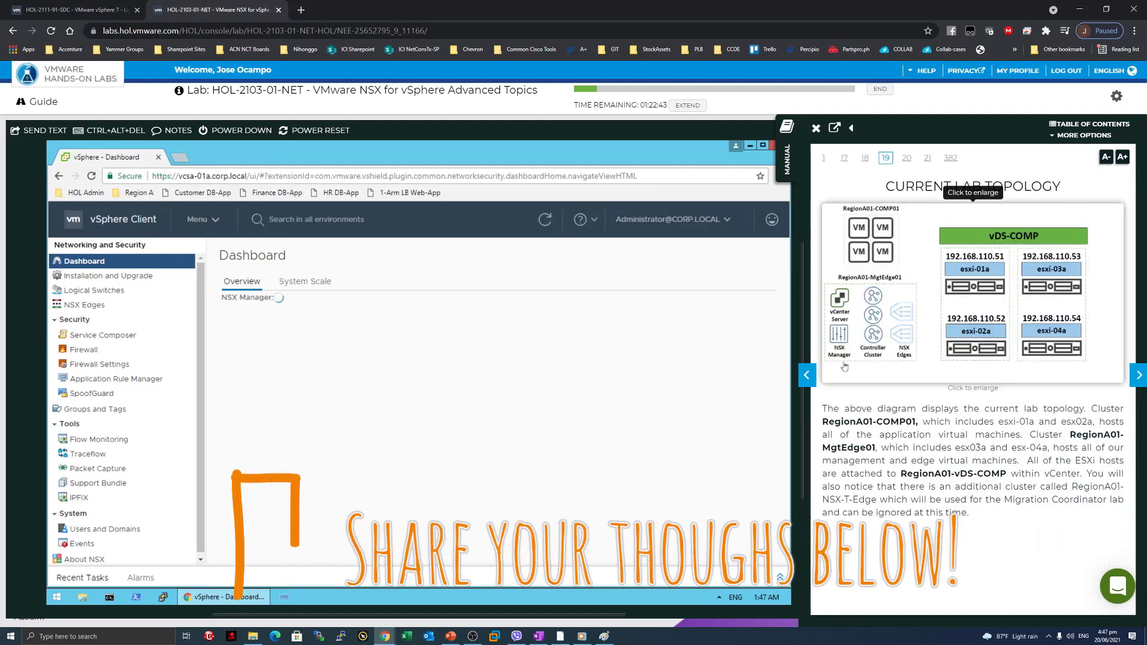
# Widen the manual to enlarge the topology diagram and read about the hosts and management cluster.
pyautogui.moveTo(803, 367); pyautogui.dragTo(593, 355)
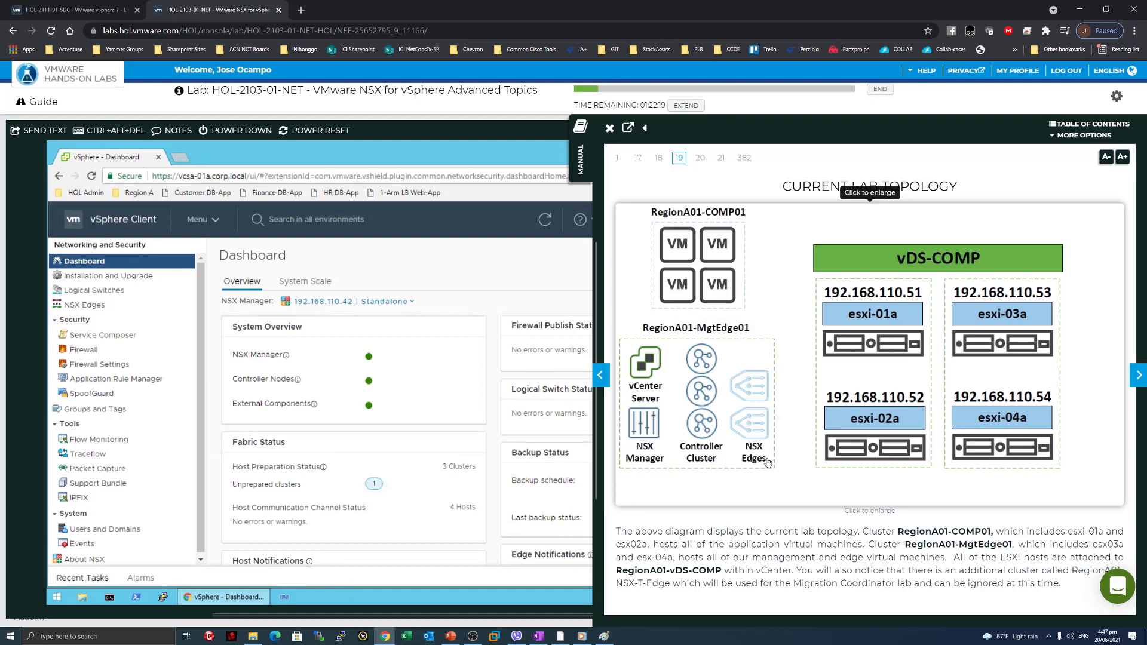
pyautogui.moveTo(665, 531); pyautogui.dragTo(991, 533)
pyautogui.click(812, 544)
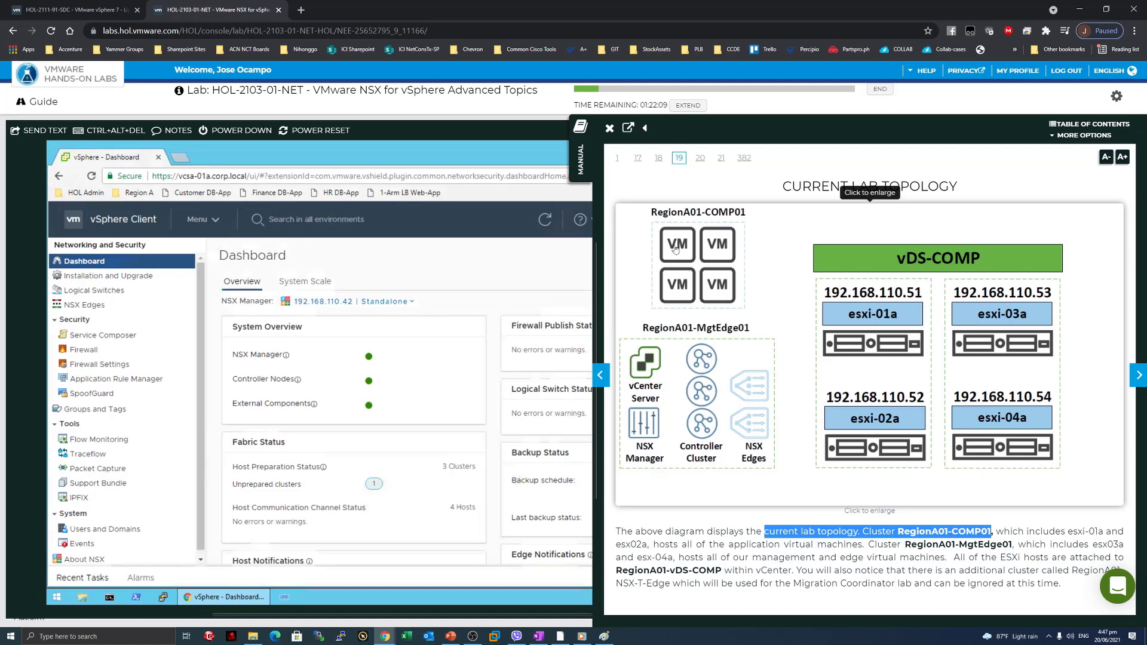
pyautogui.click(992, 531)
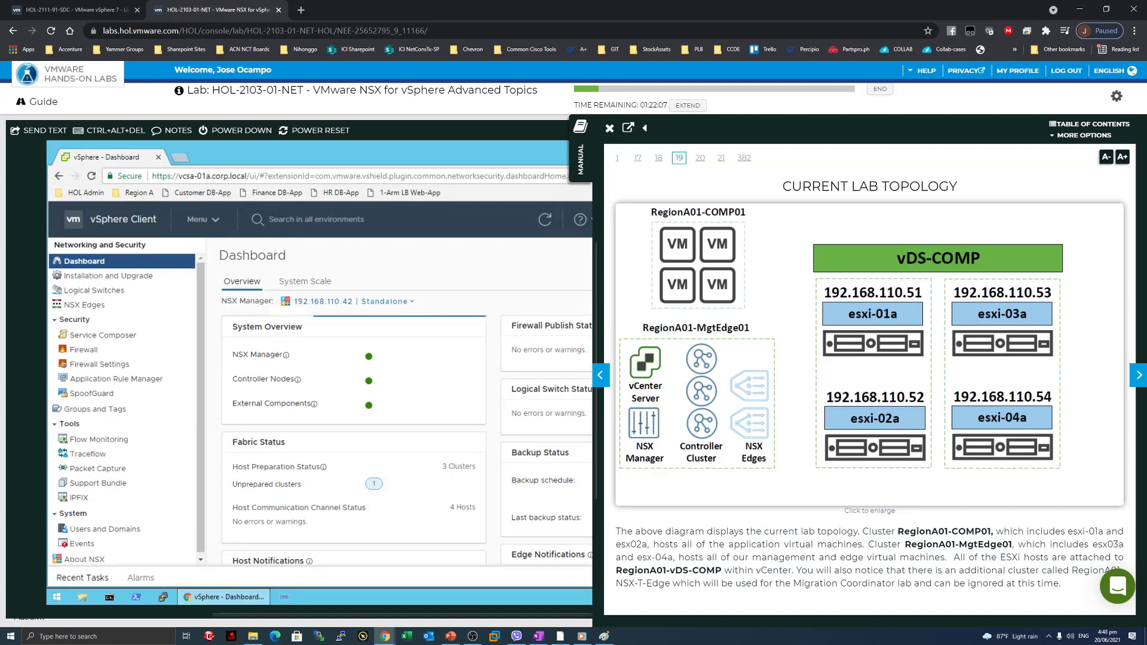
pyautogui.moveTo(1049, 532); pyautogui.dragTo(1095, 531)
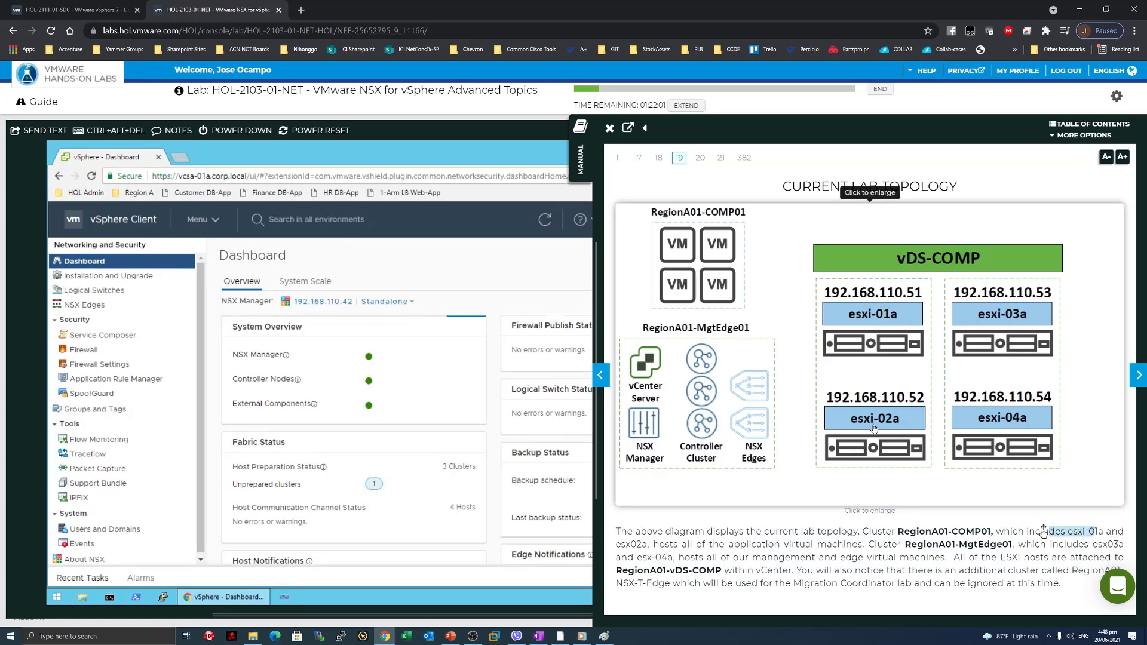
pyautogui.moveTo(1004, 545); pyautogui.dragTo(906, 544)
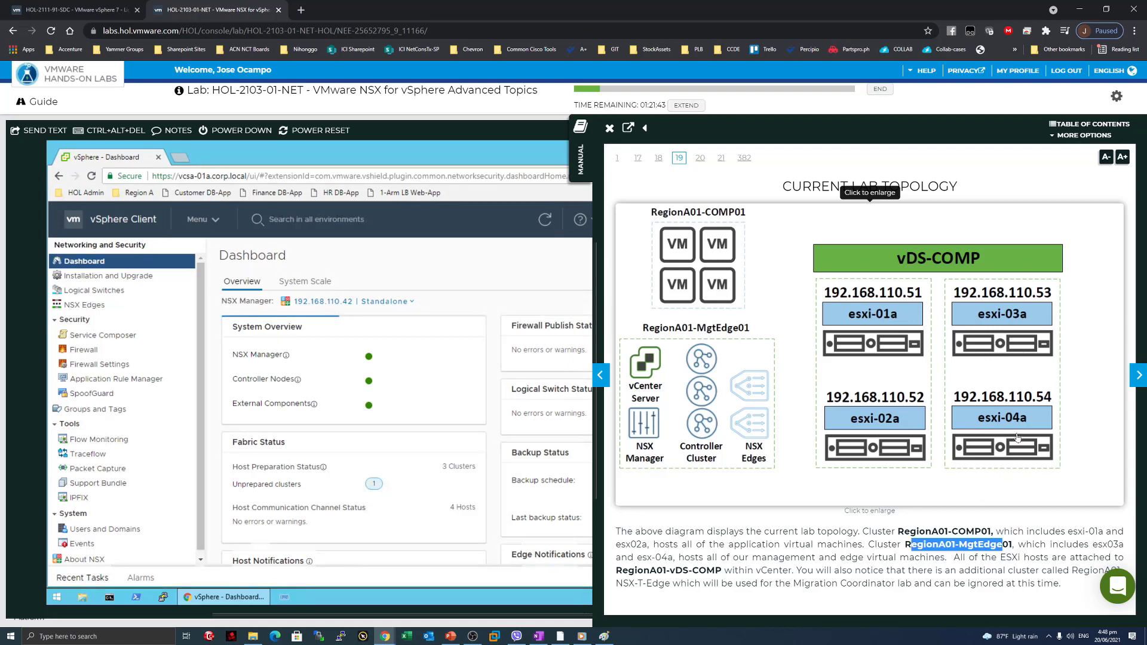
pyautogui.click(956, 545)
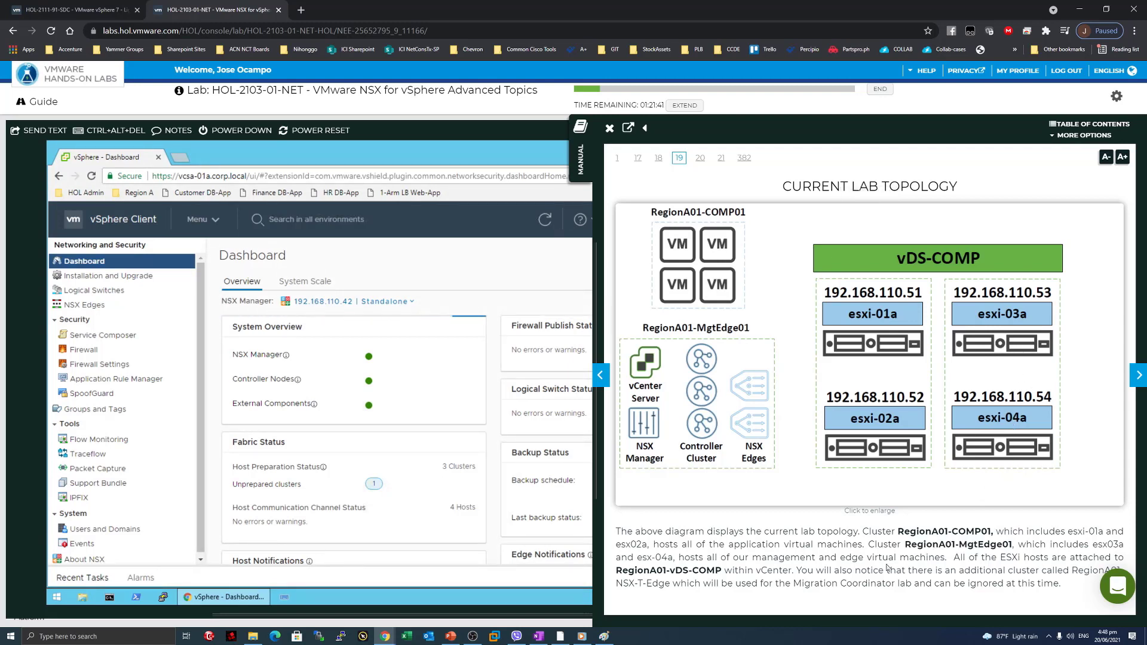
# Read the topology paragraph on the vDS-COMP distributed switch and the additional cluster note.
pyautogui.moveTo(886, 567); pyautogui.dragTo(616, 554)
pyautogui.click(617, 554)
pyautogui.moveTo(715, 570); pyautogui.dragTo(616, 570)
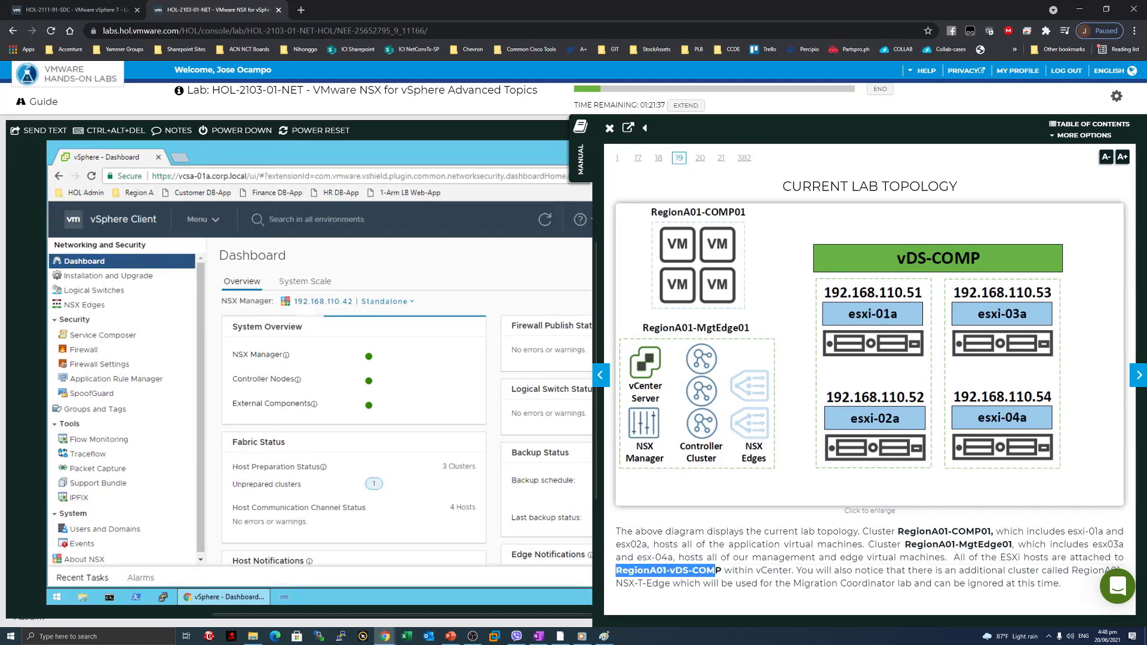
pyautogui.click(1118, 563)
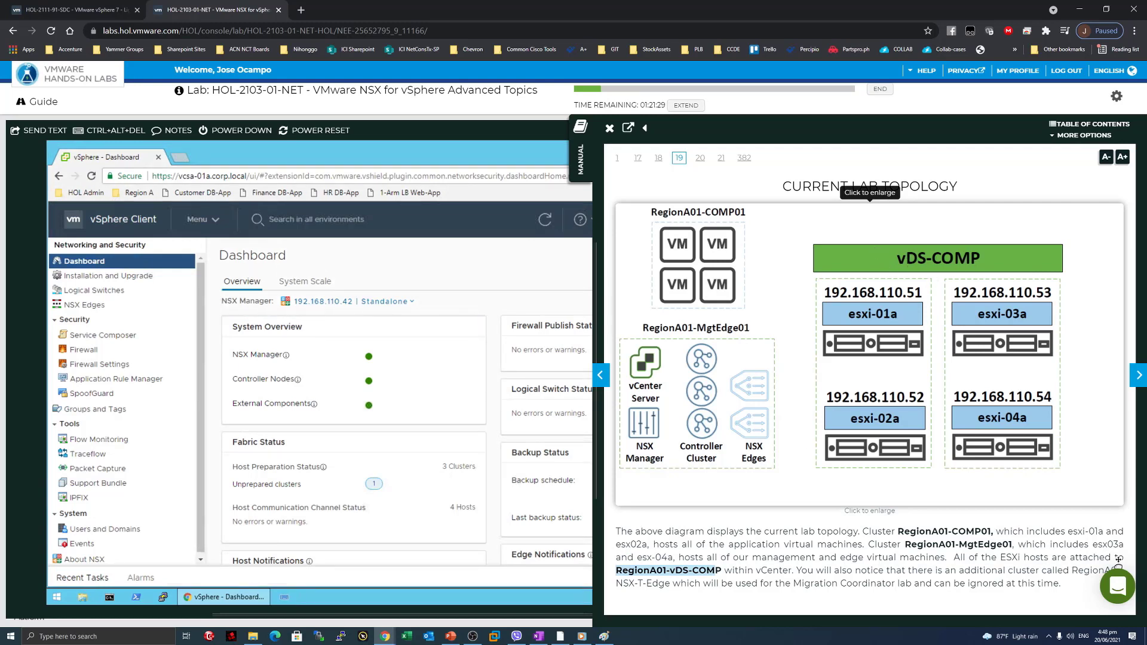
pyautogui.moveTo(796, 570); pyautogui.dragTo(905, 582)
pyautogui.click(876, 582)
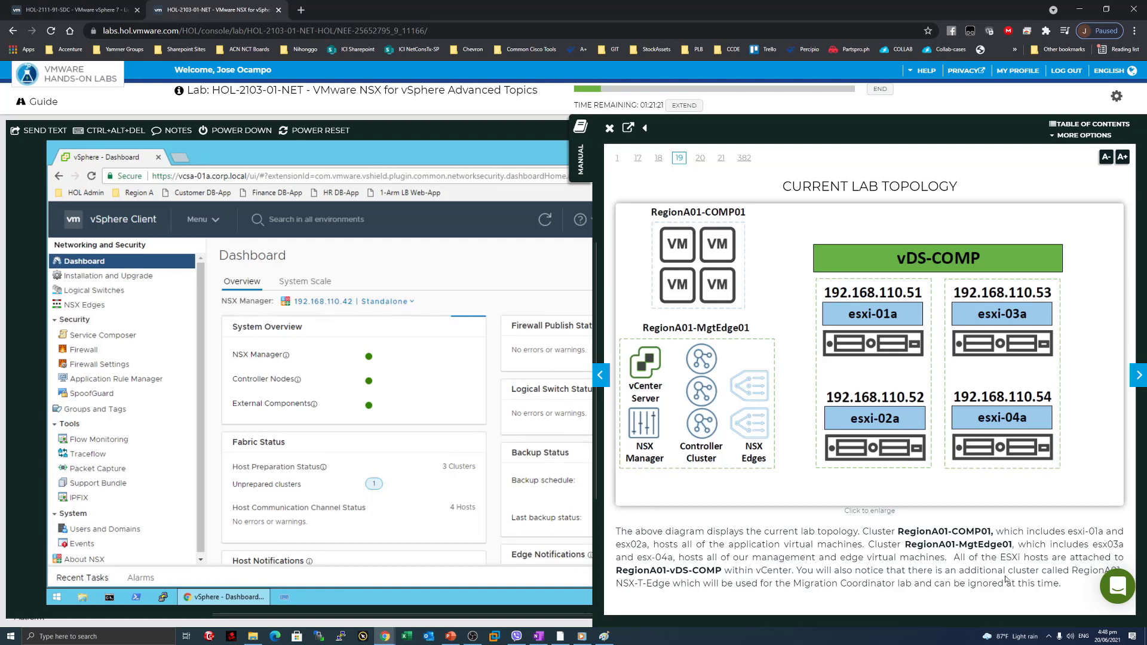
pyautogui.moveTo(991, 570); pyautogui.dragTo(1064, 588)
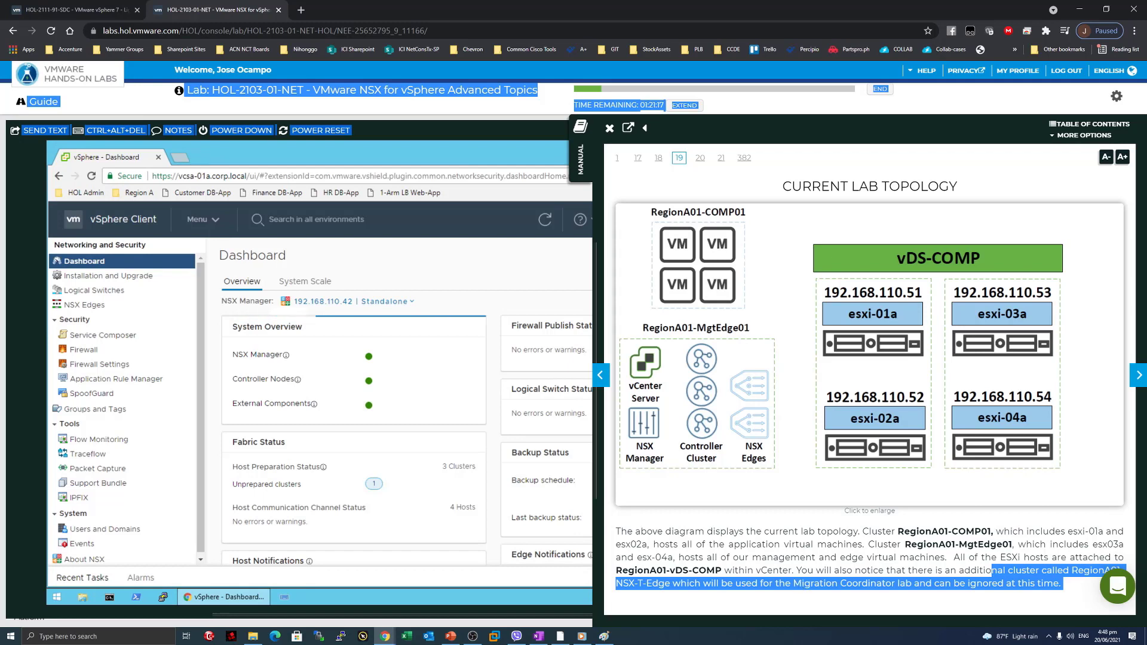
pyautogui.click(1051, 591)
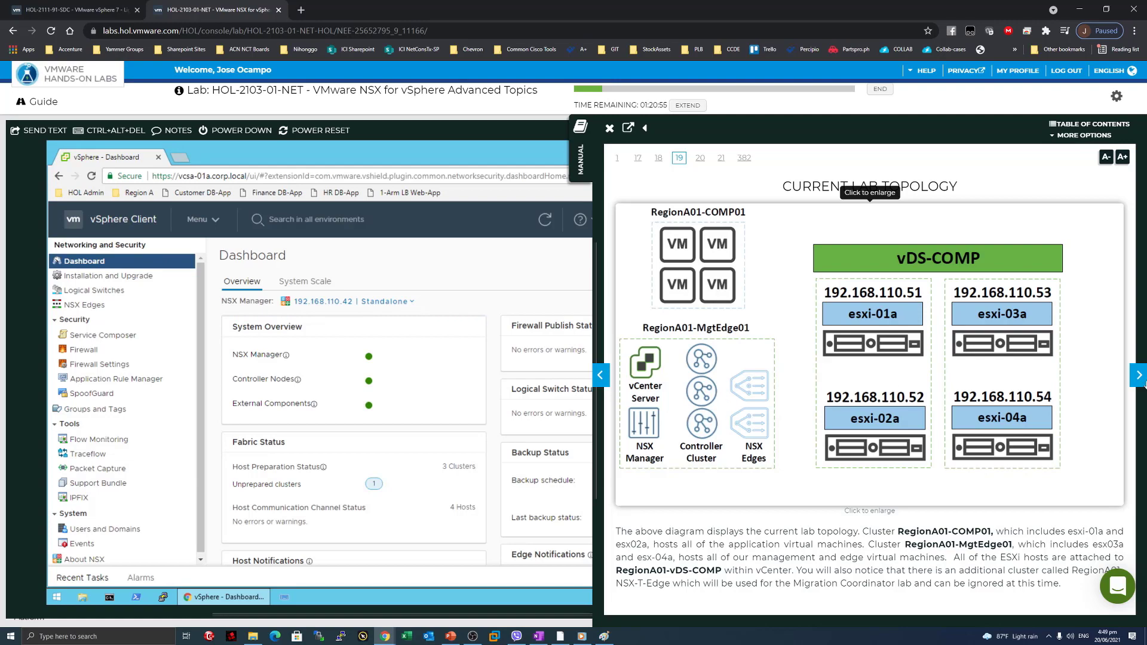
# Turn the manual to View the Deployed Components and show Installation and Upgrade with NSX Manager 6.4.6.
pyautogui.click(1140, 378)
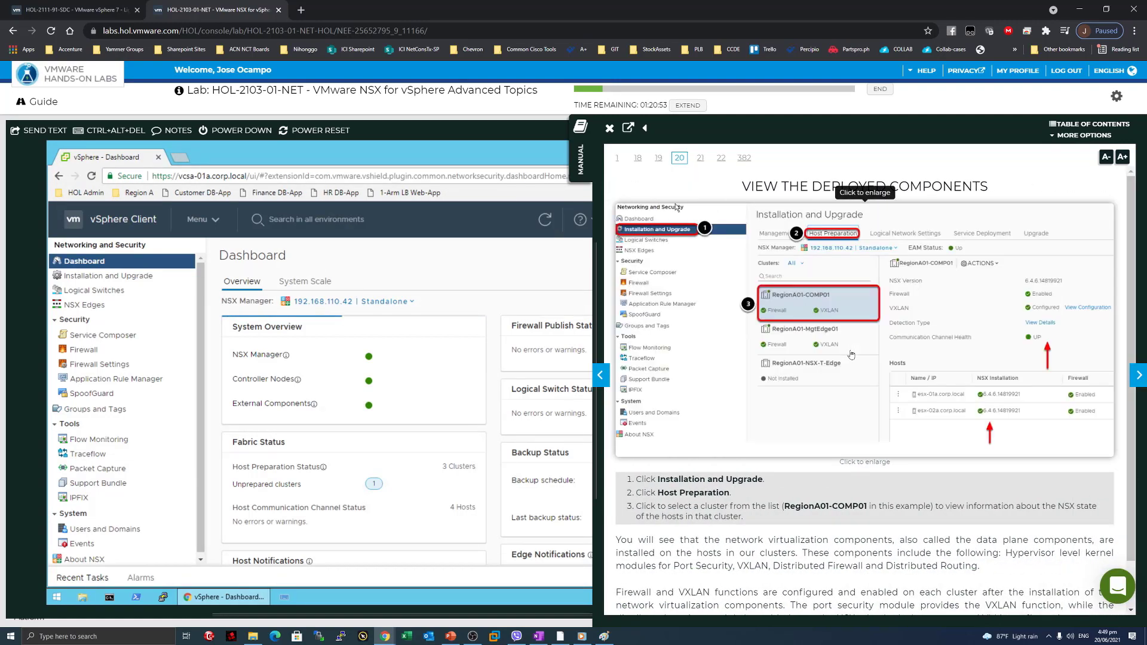
pyautogui.moveTo(594, 390); pyautogui.dragTo(803, 392)
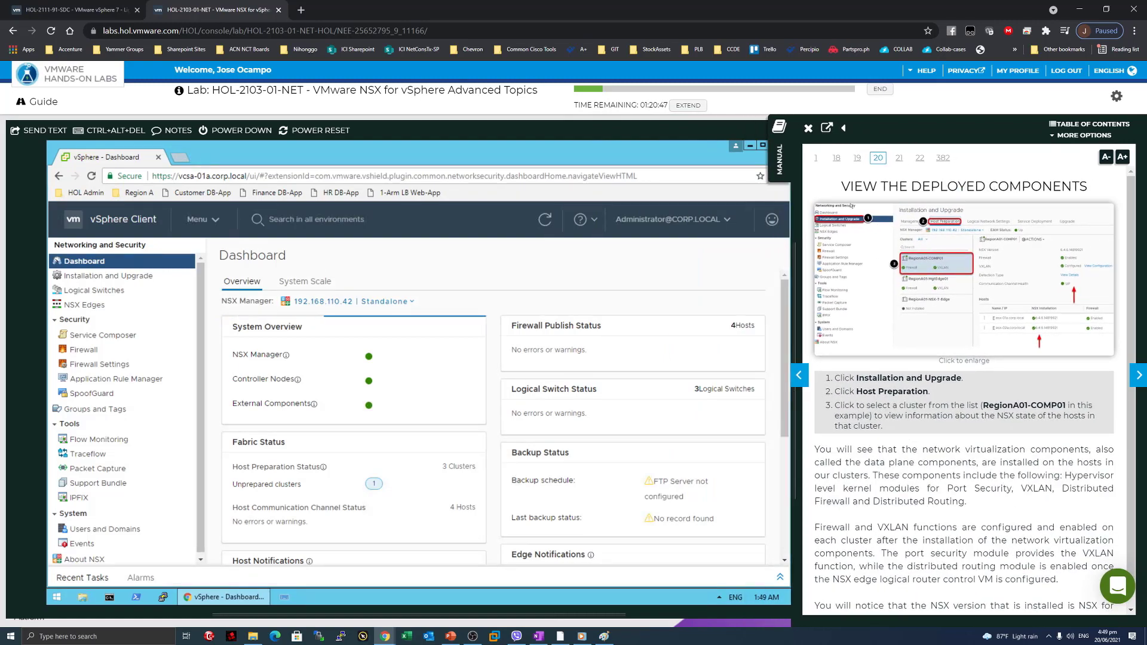
pyautogui.click(131, 278)
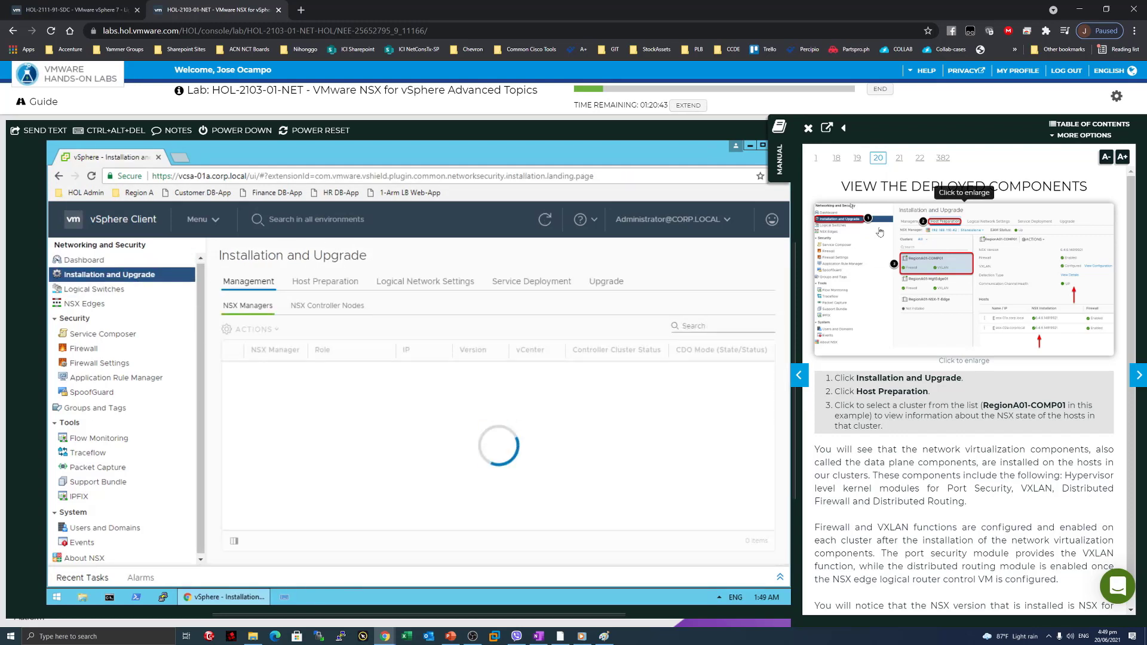
pyautogui.click(860, 273)
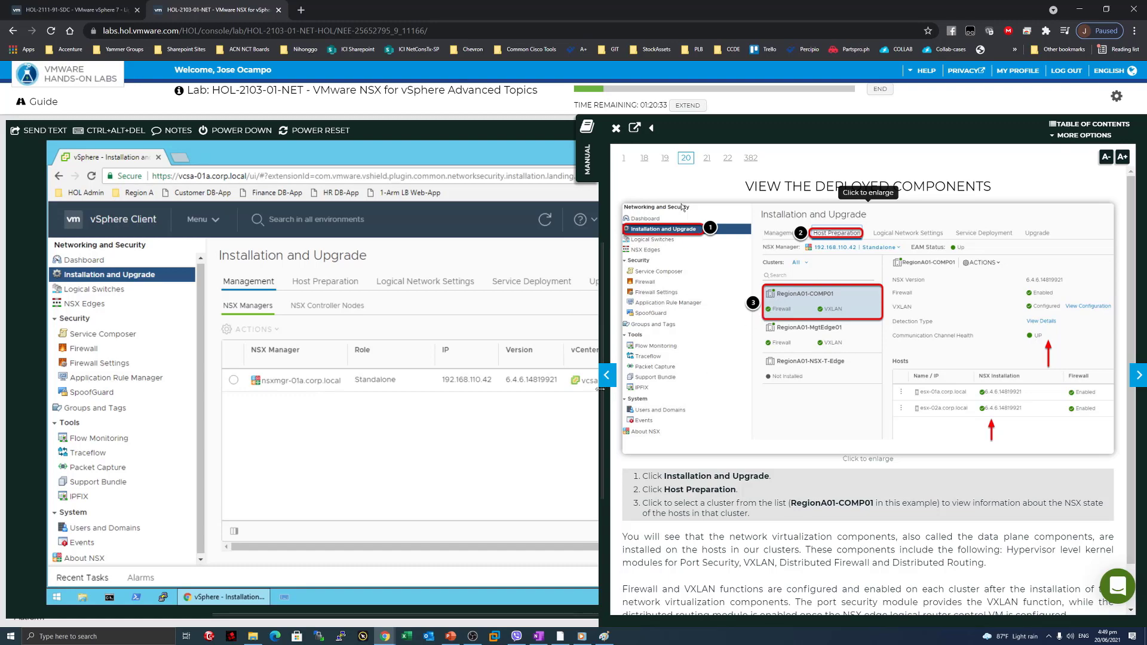
pyautogui.moveTo(600, 389); pyautogui.dragTo(791, 389)
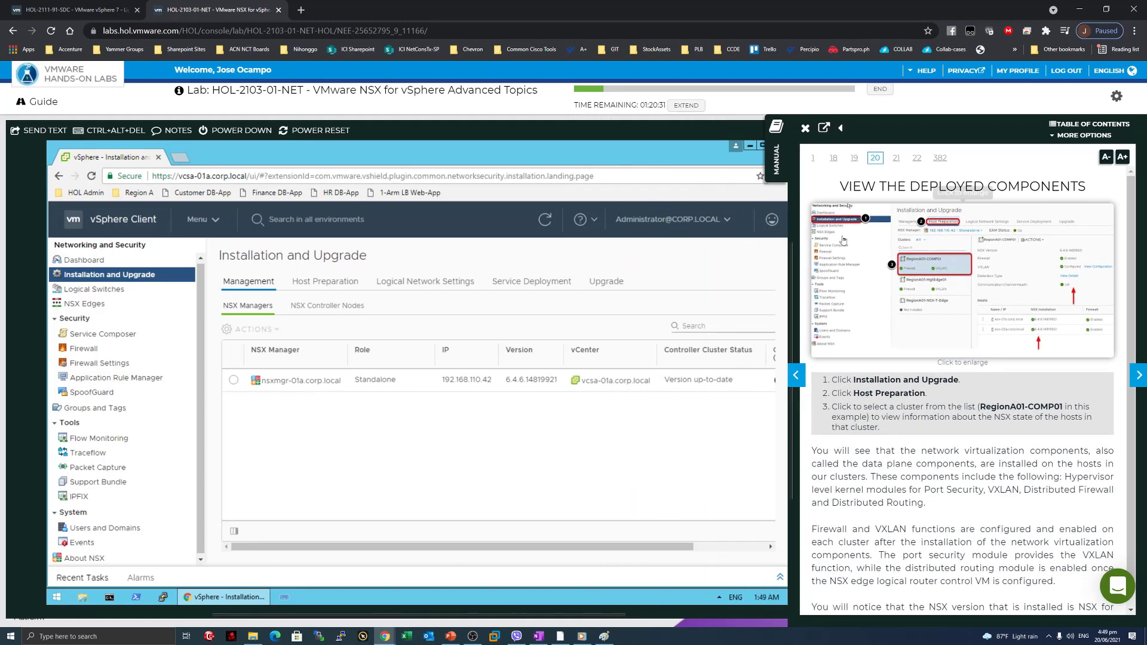
pyautogui.click(334, 289)
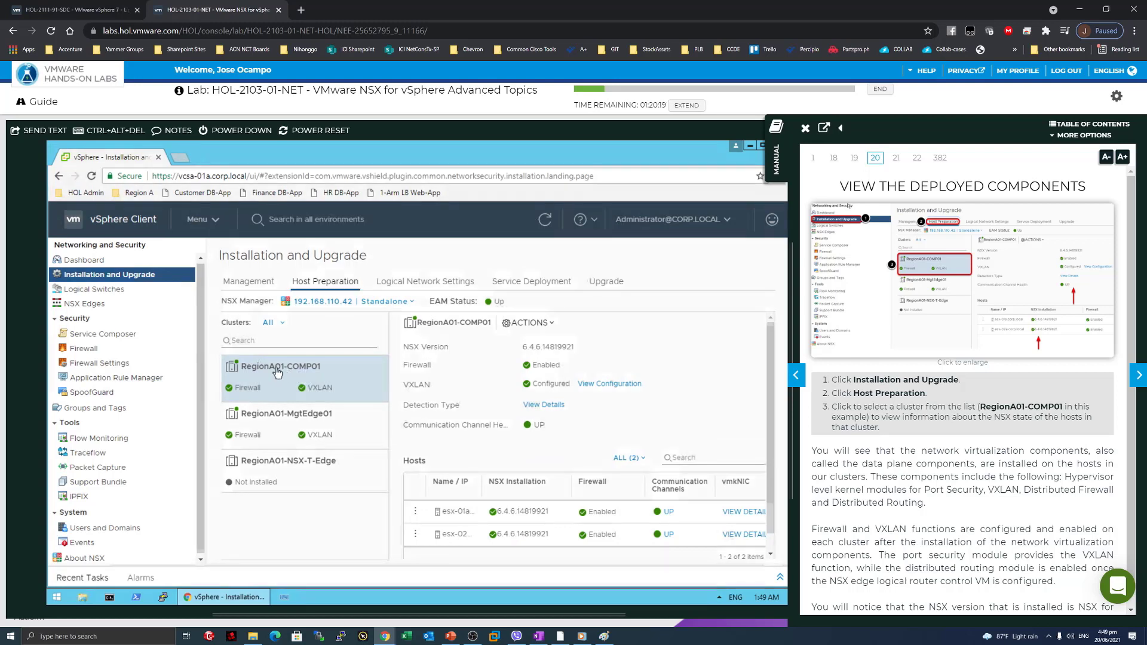
pyautogui.scroll(-1, 868, 492)
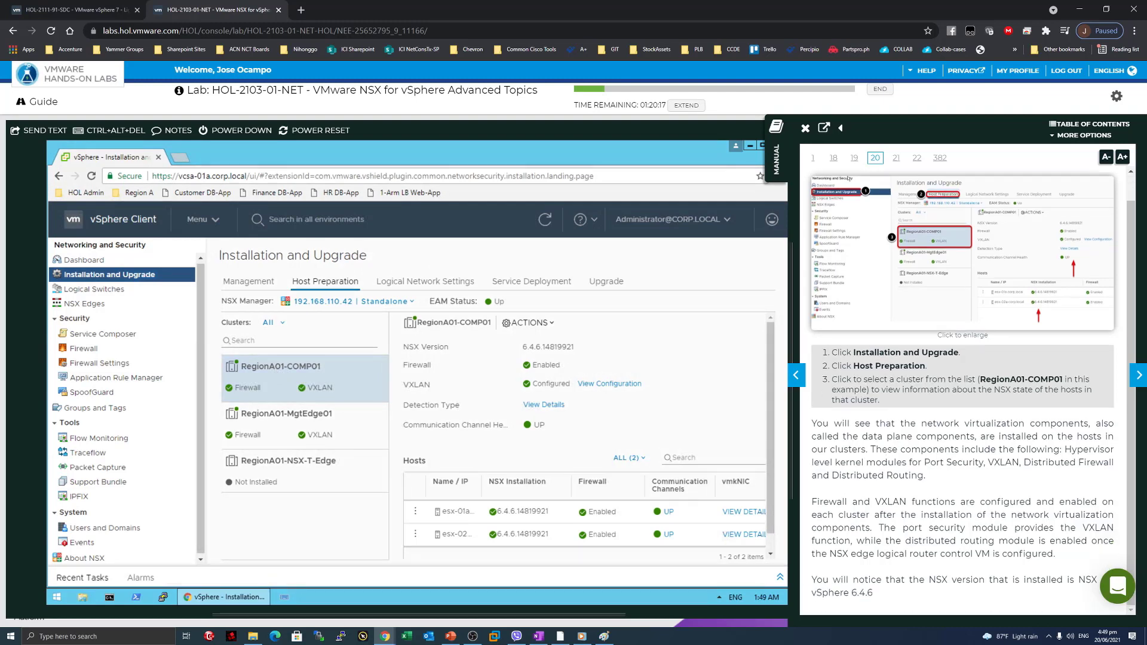
pyautogui.moveTo(859, 423); pyautogui.dragTo(1029, 423)
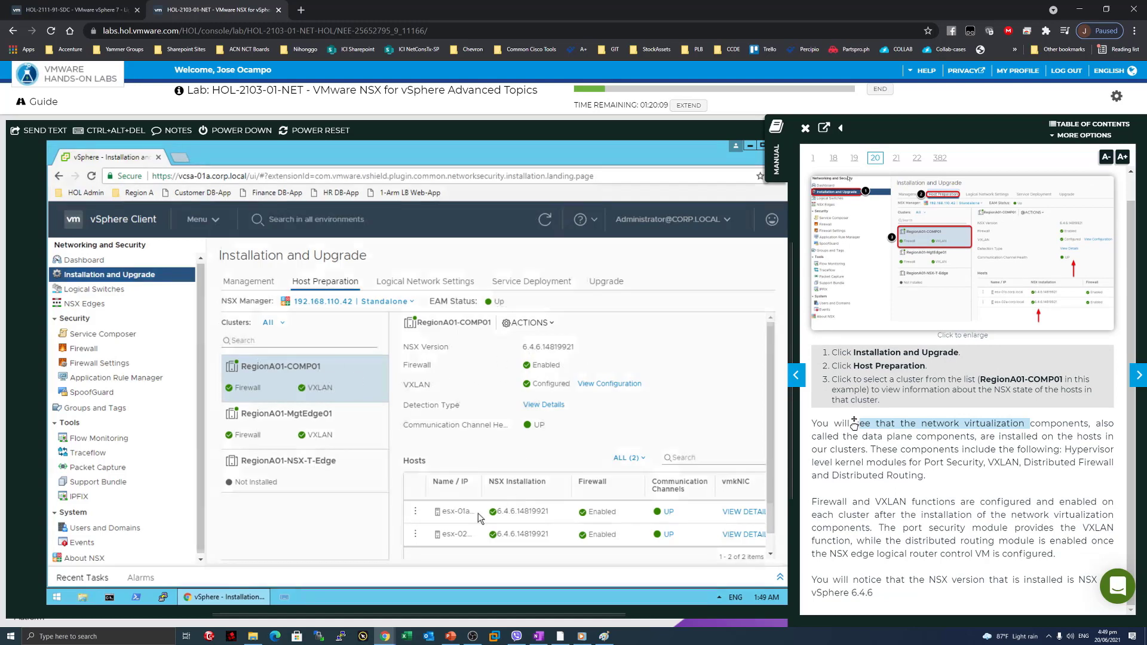
pyautogui.moveTo(530, 347); pyautogui.dragTo(574, 347)
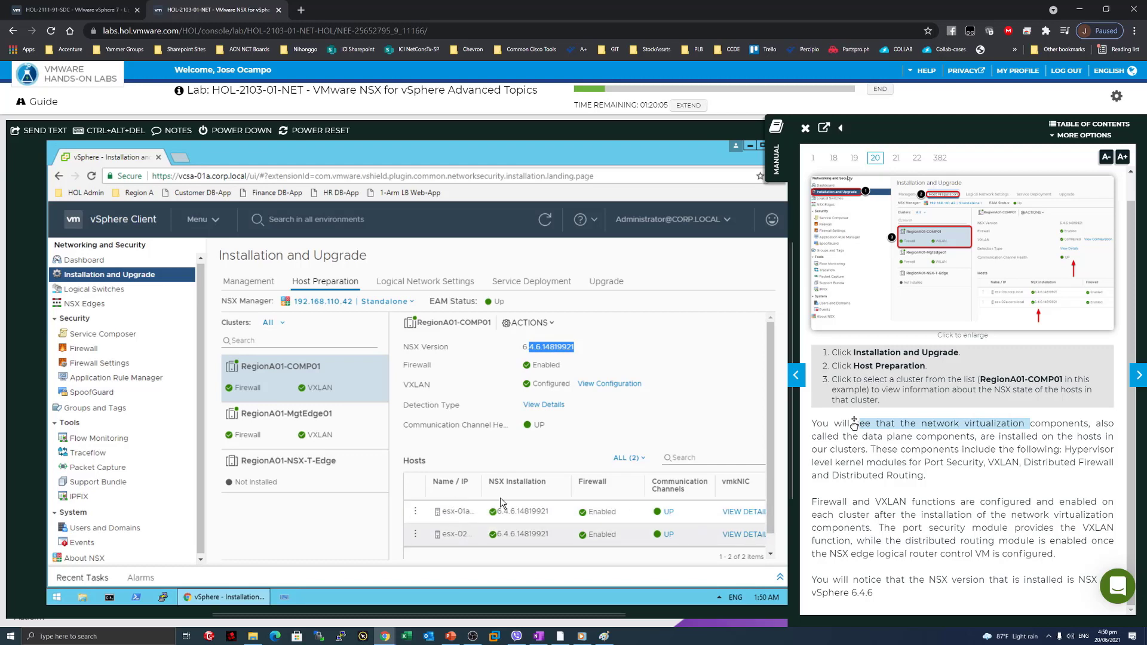
pyautogui.moveTo(546, 512); pyautogui.dragTo(528, 512)
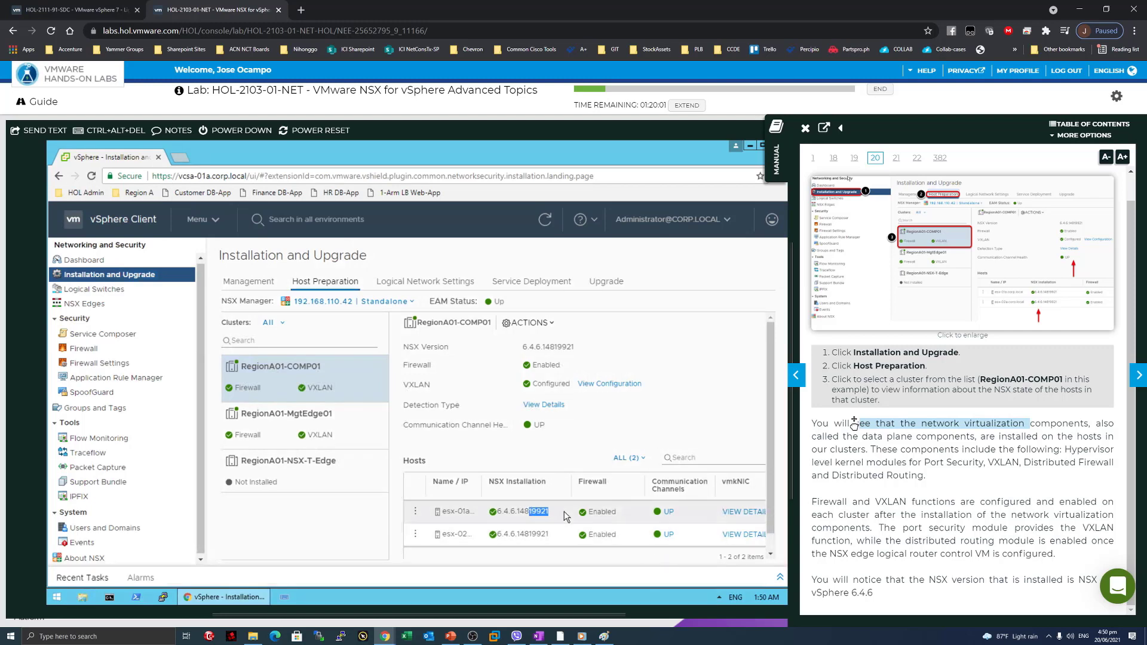
pyautogui.click(960, 445)
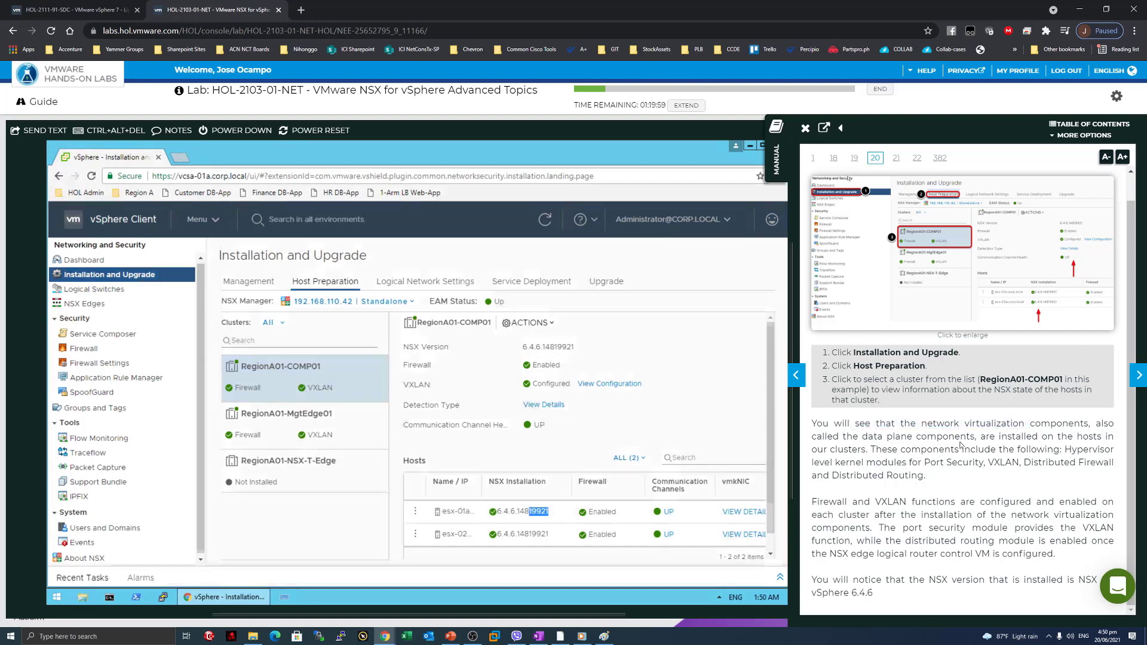
pyautogui.moveTo(840, 462); pyautogui.dragTo(982, 481)
pyautogui.moveTo(842, 502); pyautogui.dragTo(944, 500)
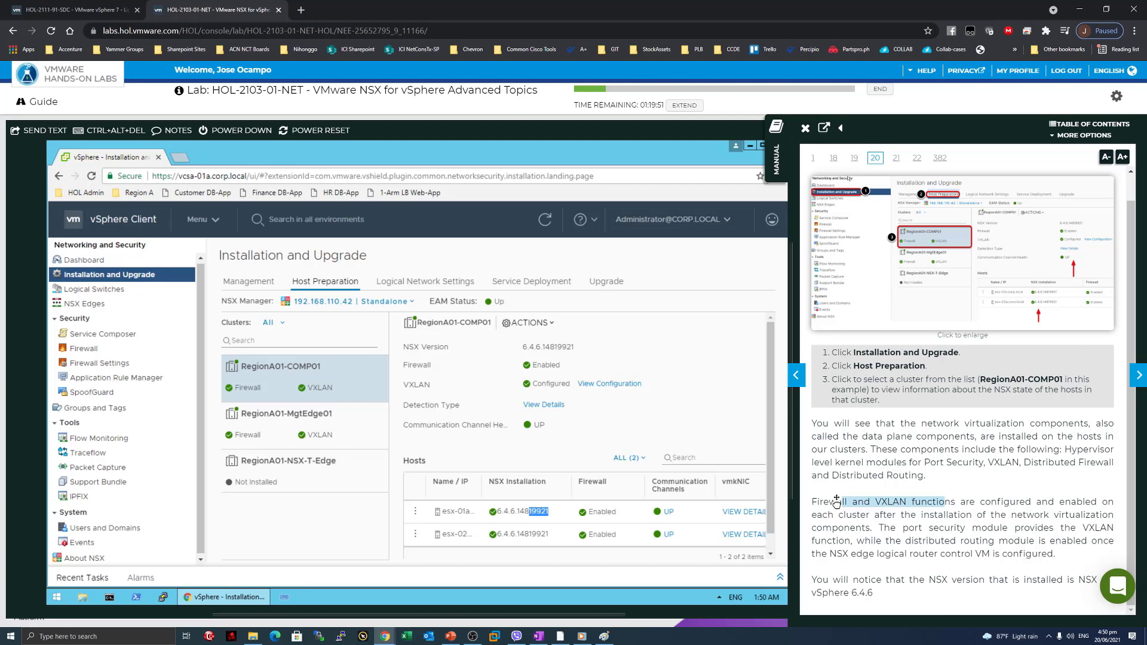
pyautogui.moveTo(890, 528); pyautogui.dragTo(1044, 528)
pyautogui.click(1044, 529)
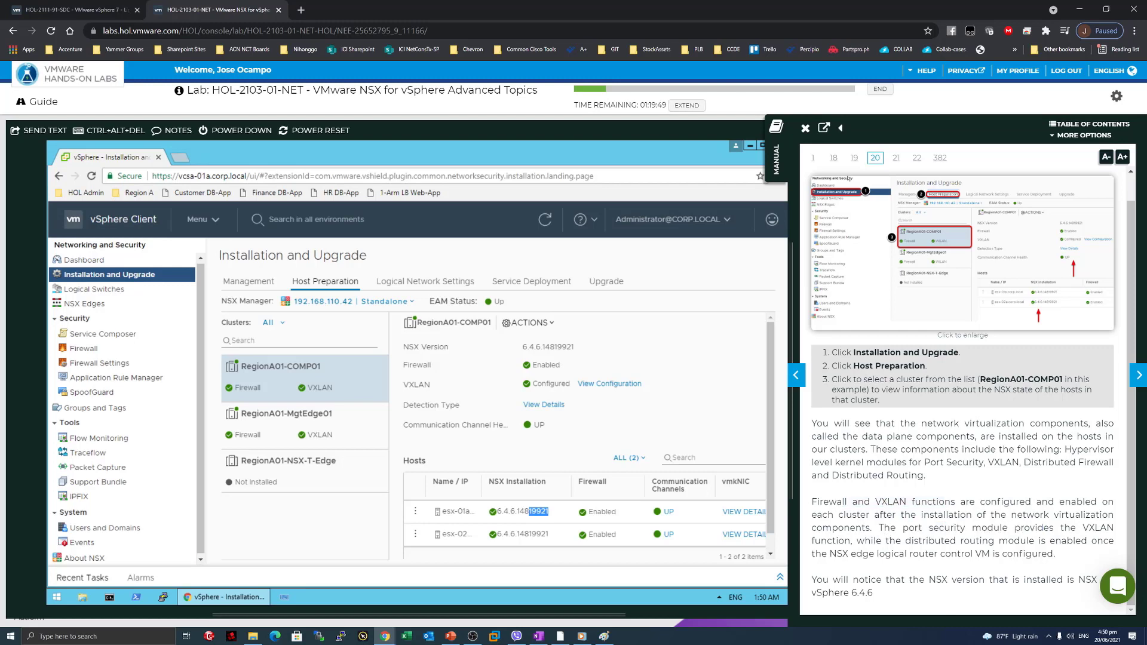
pyautogui.moveTo(890, 528); pyautogui.dragTo(844, 541)
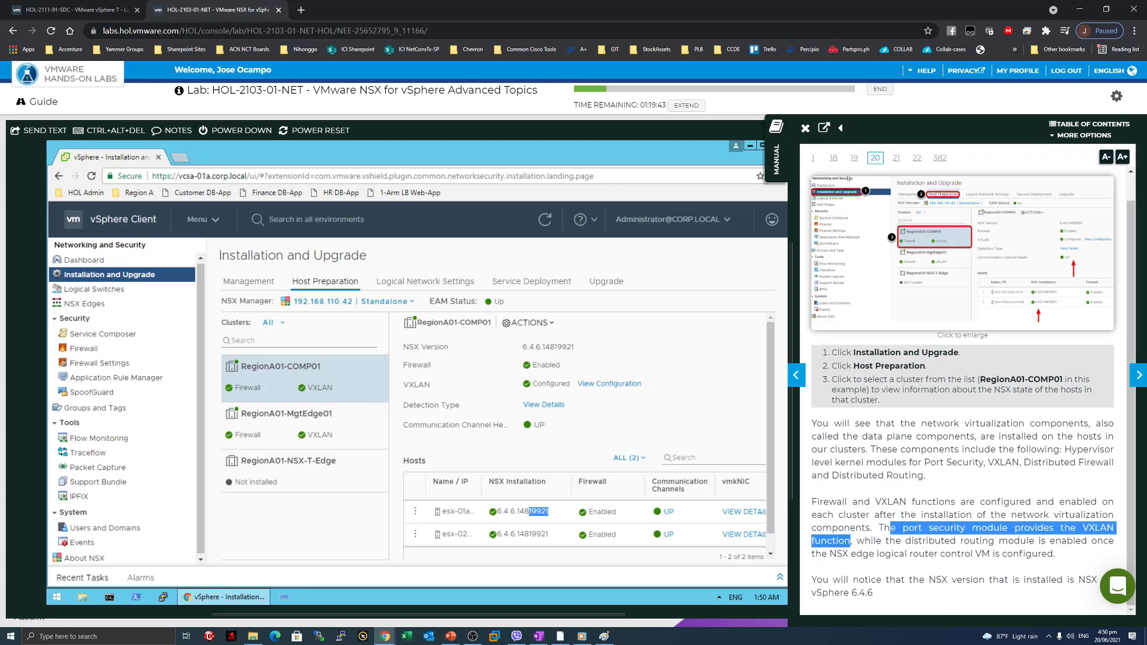
pyautogui.click(854, 541)
pyautogui.moveTo(856, 541); pyautogui.dragTo(1030, 542)
pyautogui.click(1040, 551)
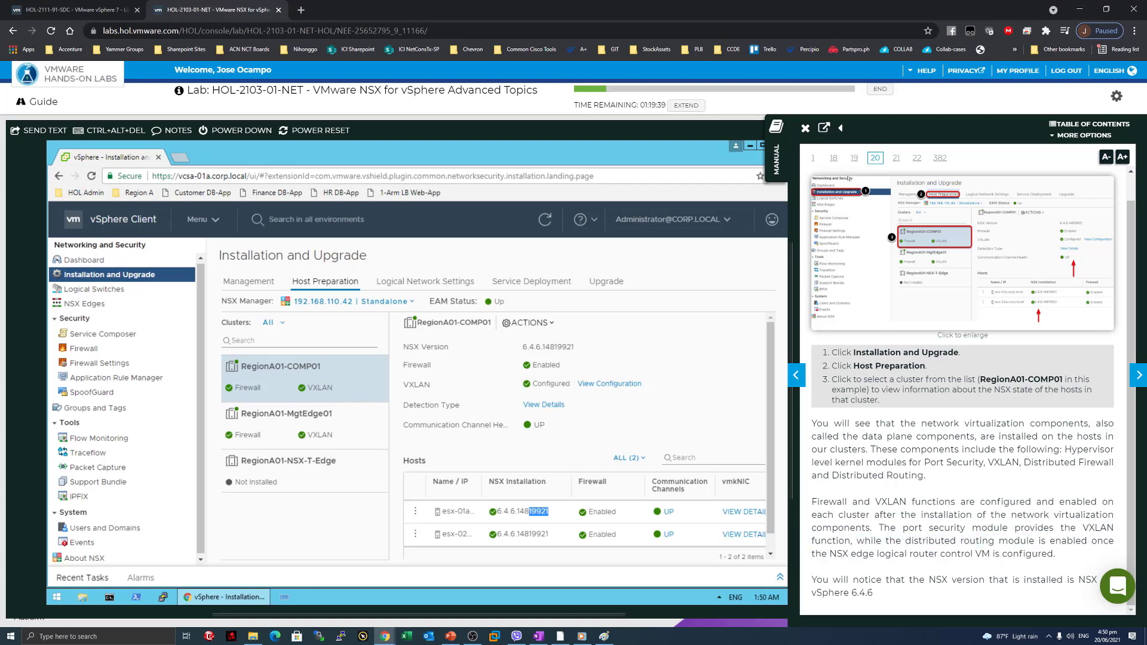
pyautogui.moveTo(815, 554); pyautogui.dragTo(956, 542)
pyautogui.click(986, 550)
pyautogui.moveTo(878, 594); pyautogui.dragTo(812, 595)
pyautogui.click(942, 599)
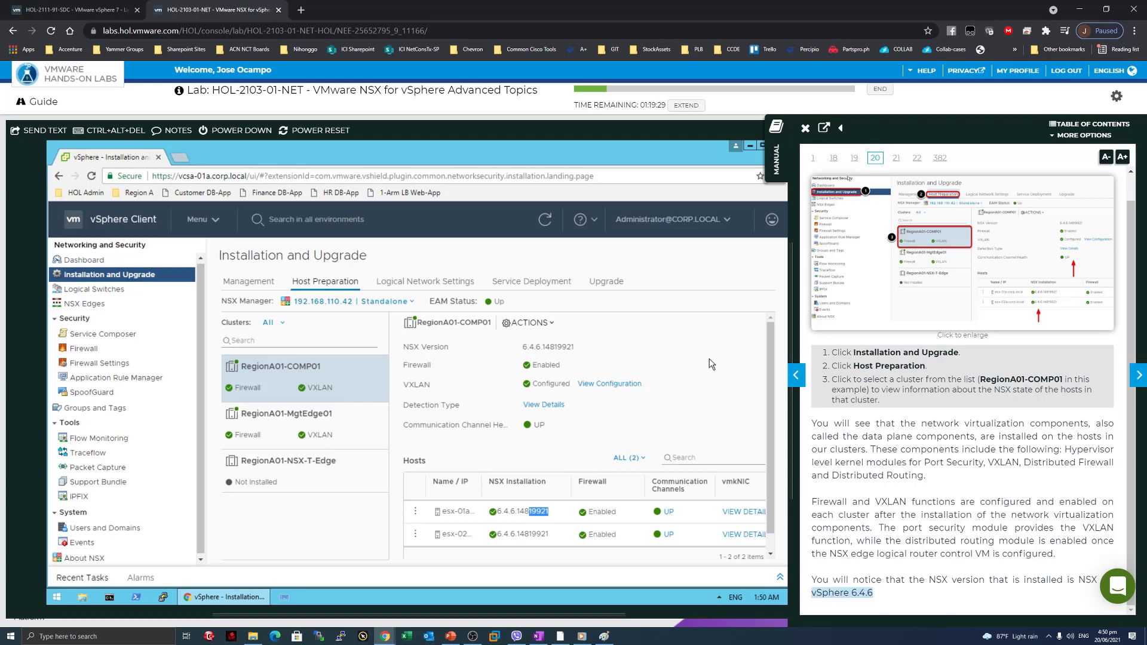
pyautogui.moveTo(523, 348); pyautogui.dragTo(542, 347)
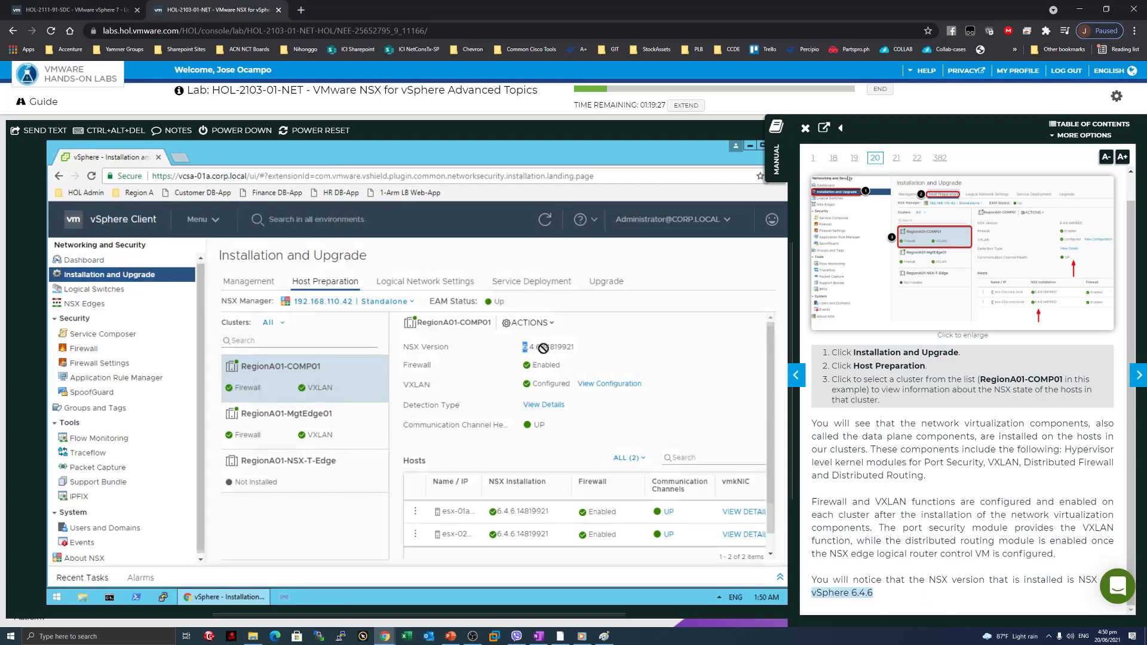
# Advance the manual to page 21, View the VTEP Configuration, and narrow its panel slightly.
pyautogui.click(1140, 376)
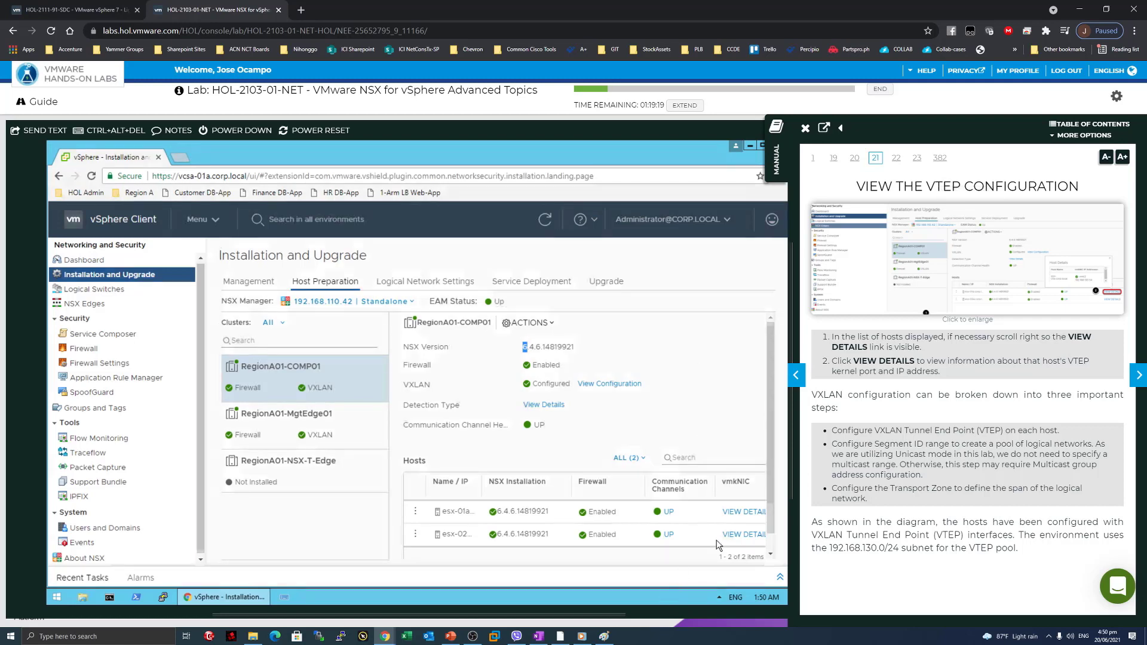
pyautogui.click(718, 388)
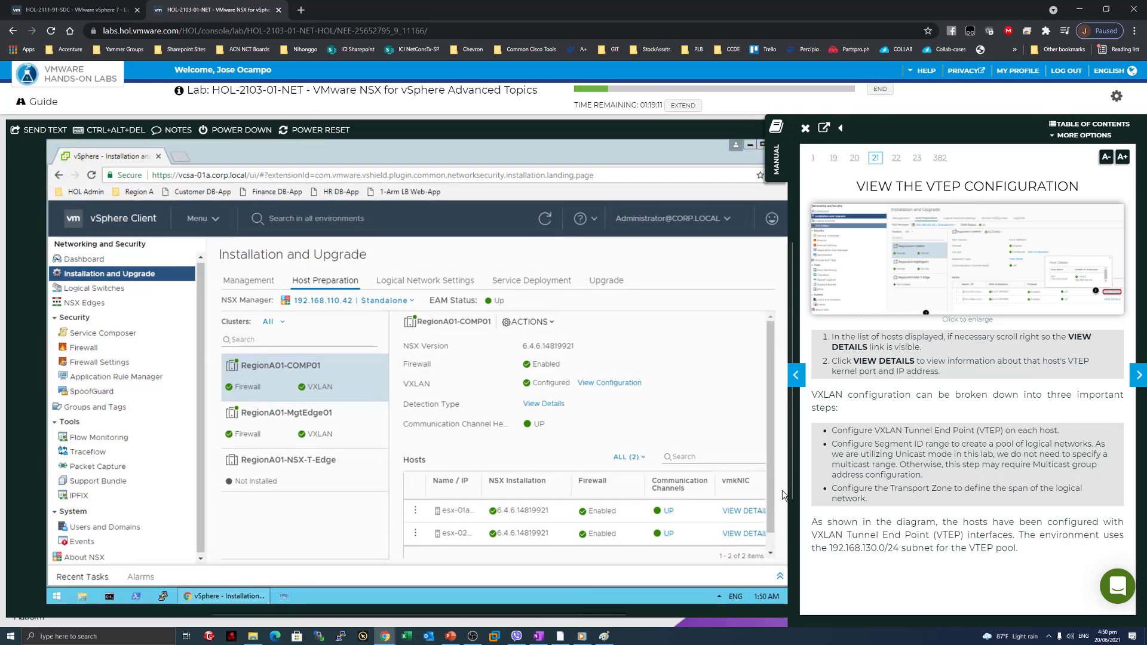
pyautogui.moveTo(791, 459); pyautogui.dragTo(789, 449)
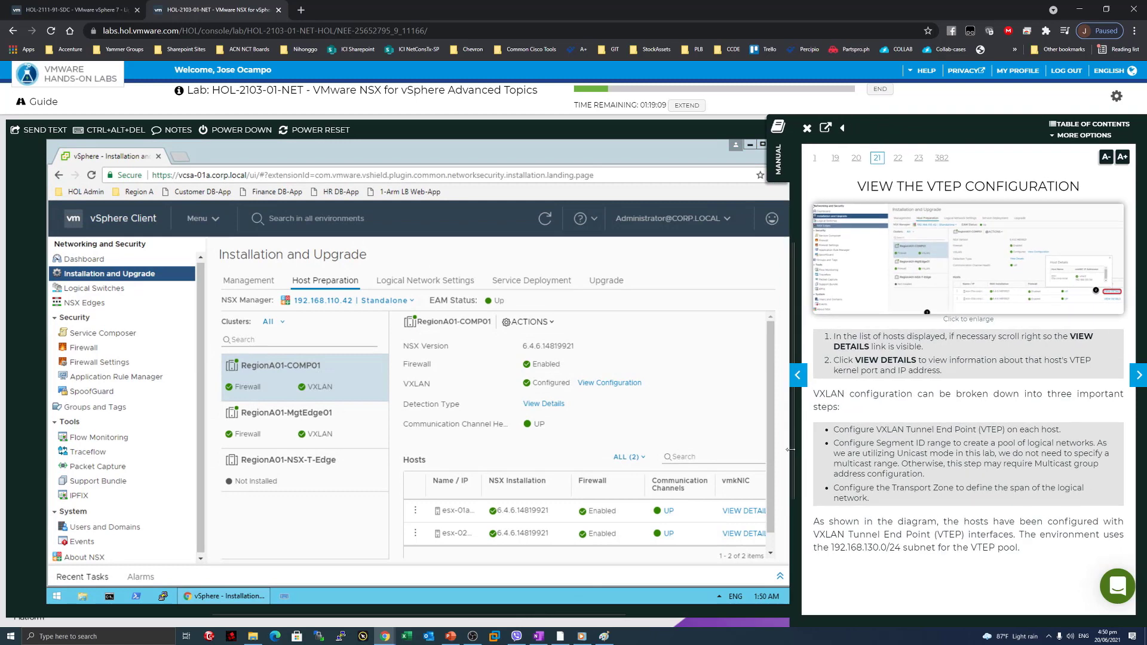
pyautogui.moveTo(833, 337); pyautogui.dragTo(1018, 337)
pyautogui.click(1011, 354)
pyautogui.click(742, 511)
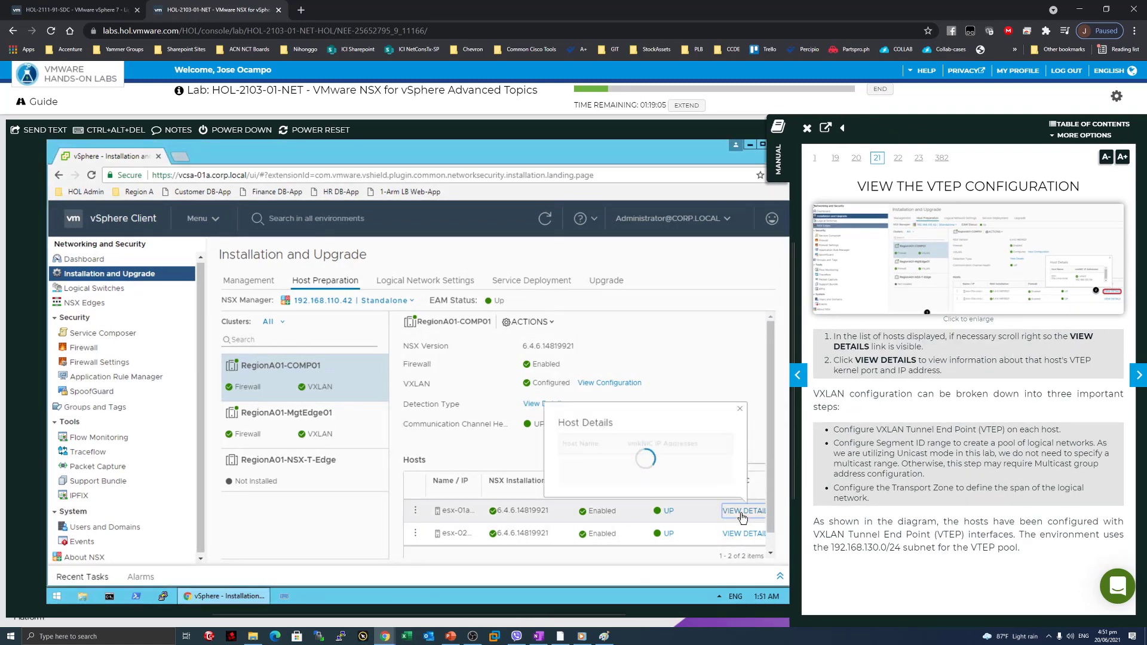
pyautogui.moveTo(728, 466); pyautogui.dragTo(728, 479)
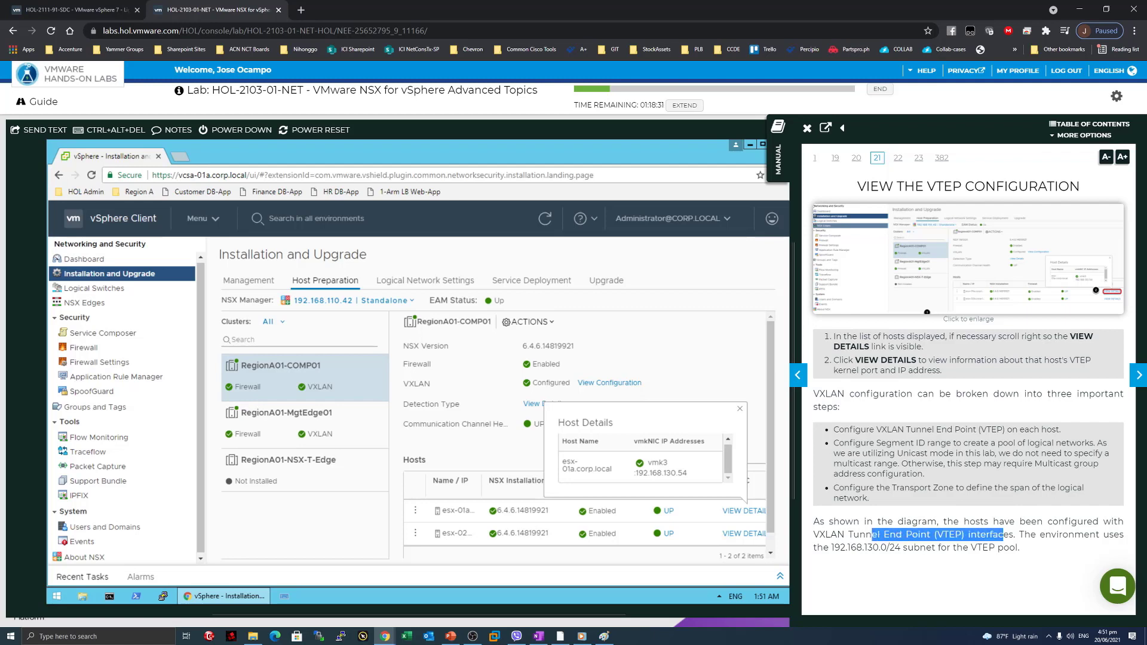
pyautogui.moveTo(1023, 548); pyautogui.dragTo(996, 538)
pyautogui.click(878, 547)
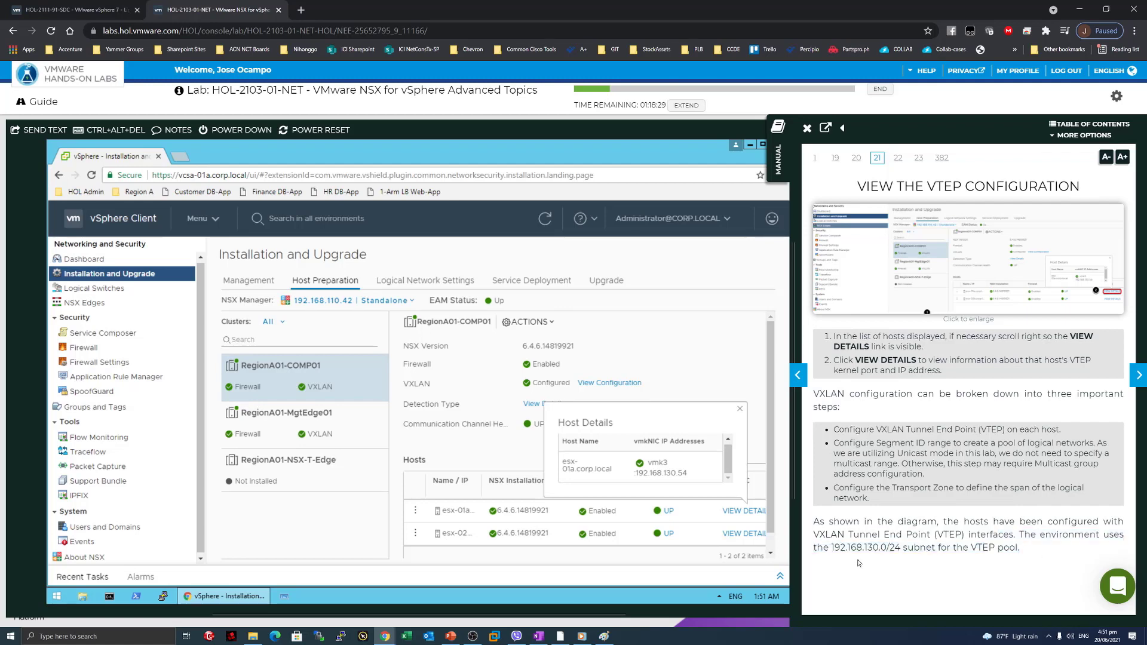
pyautogui.moveTo(831, 547); pyautogui.dragTo(900, 547)
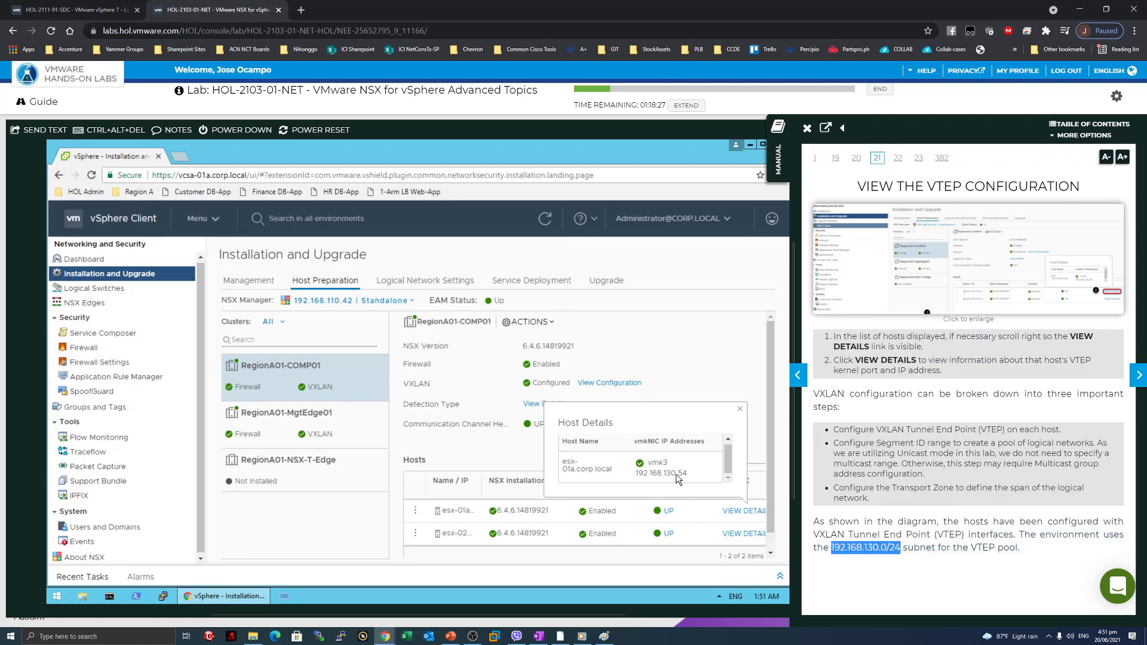
pyautogui.moveTo(685, 476); pyautogui.dragTo(634, 461)
pyautogui.scroll(-1, 751, 468)
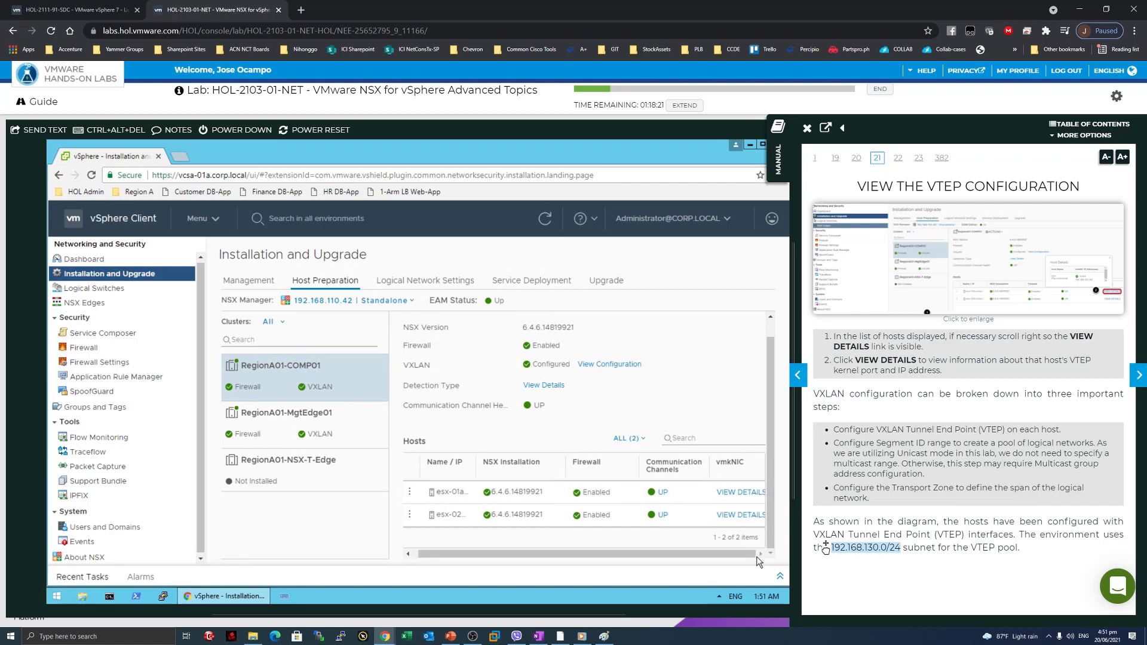
pyautogui.click(738, 496)
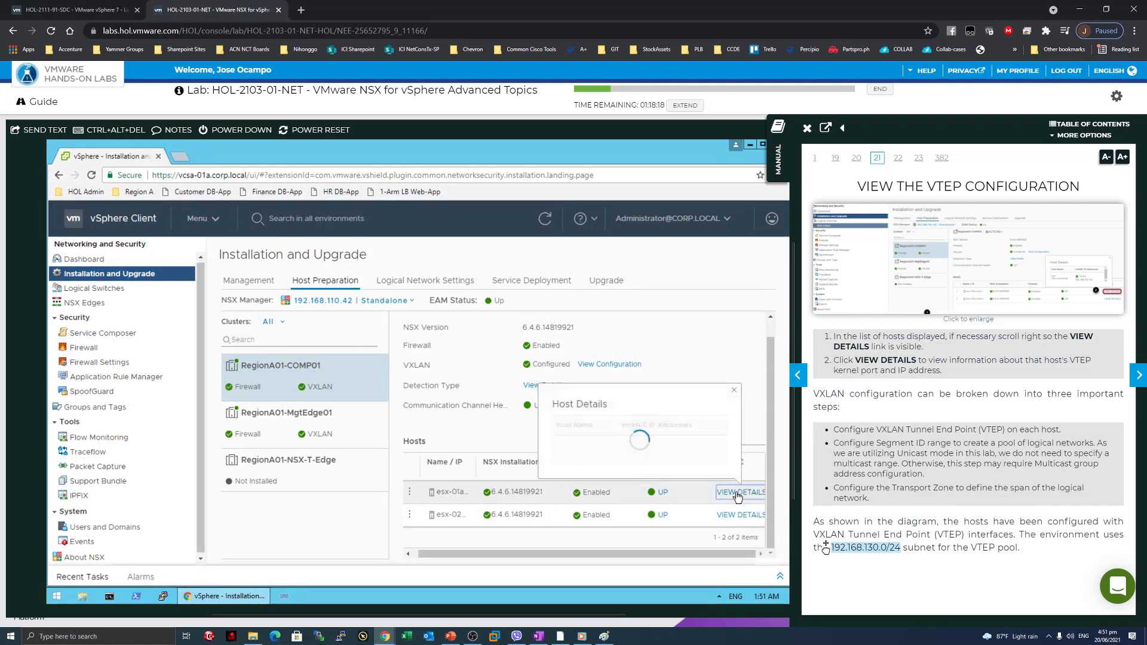
pyautogui.click(735, 390)
pyautogui.click(604, 366)
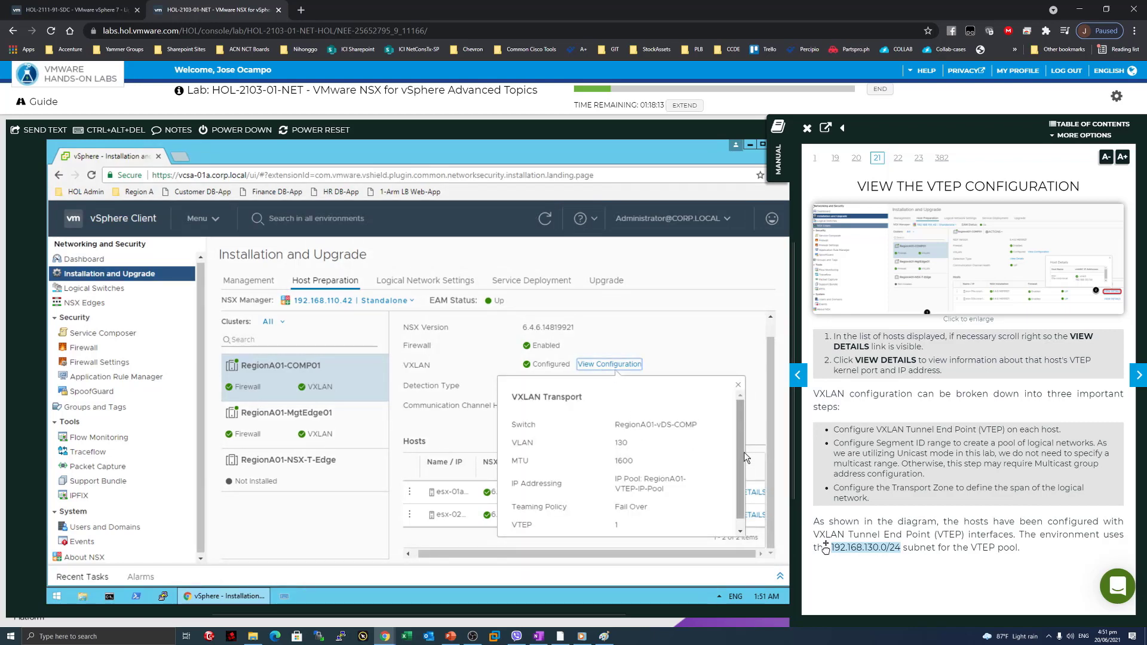
pyautogui.scroll(-1, 744, 454)
pyautogui.scroll(1, 754, 421)
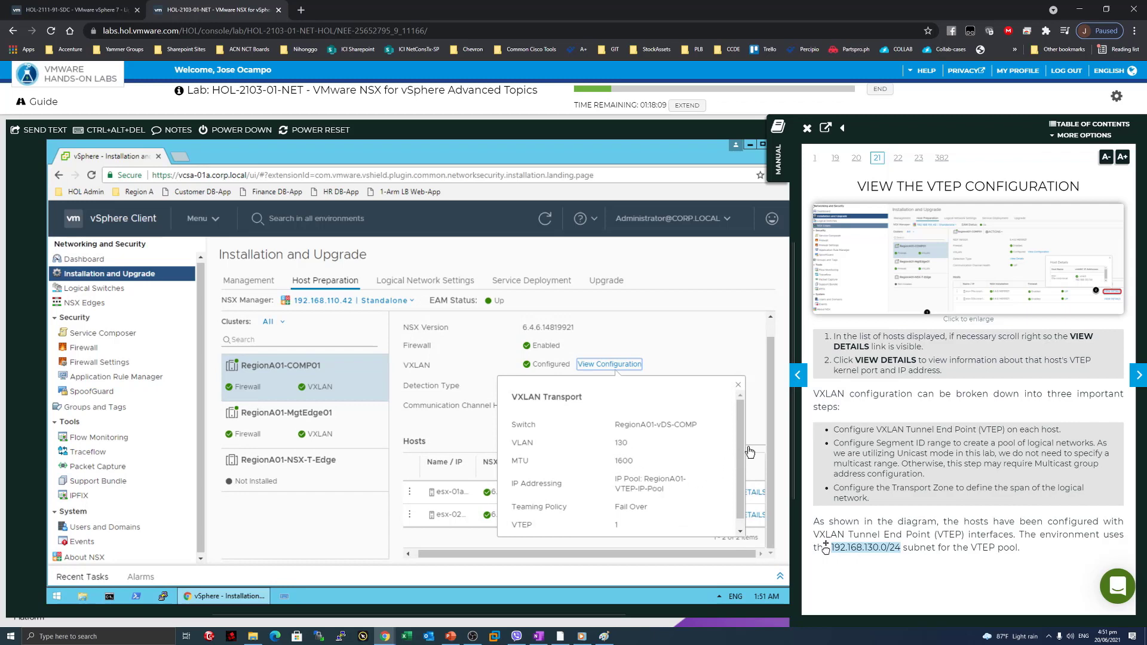
pyautogui.scroll(-1, 743, 430)
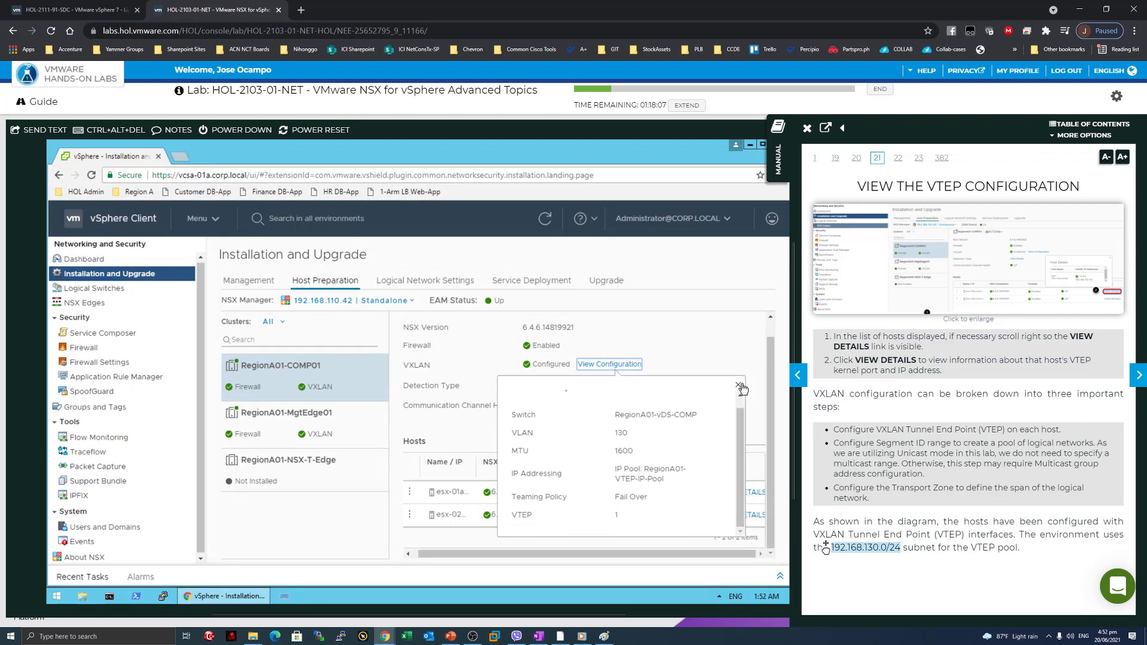
pyautogui.click(739, 385)
pyautogui.click(544, 385)
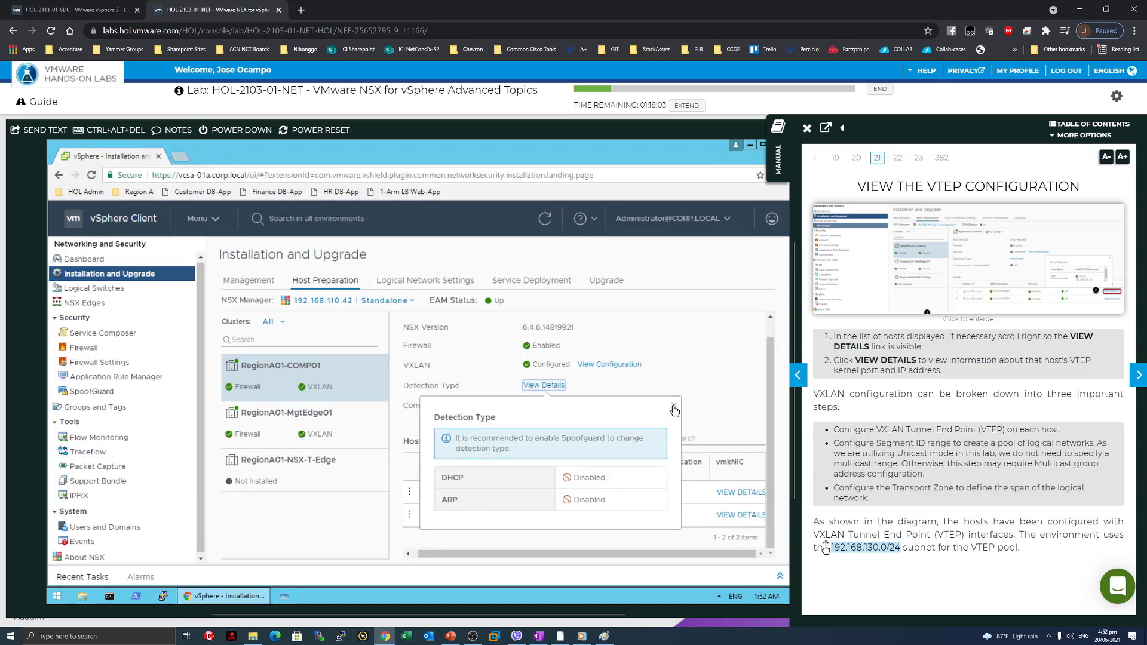
pyautogui.click(691, 439)
pyautogui.click(741, 491)
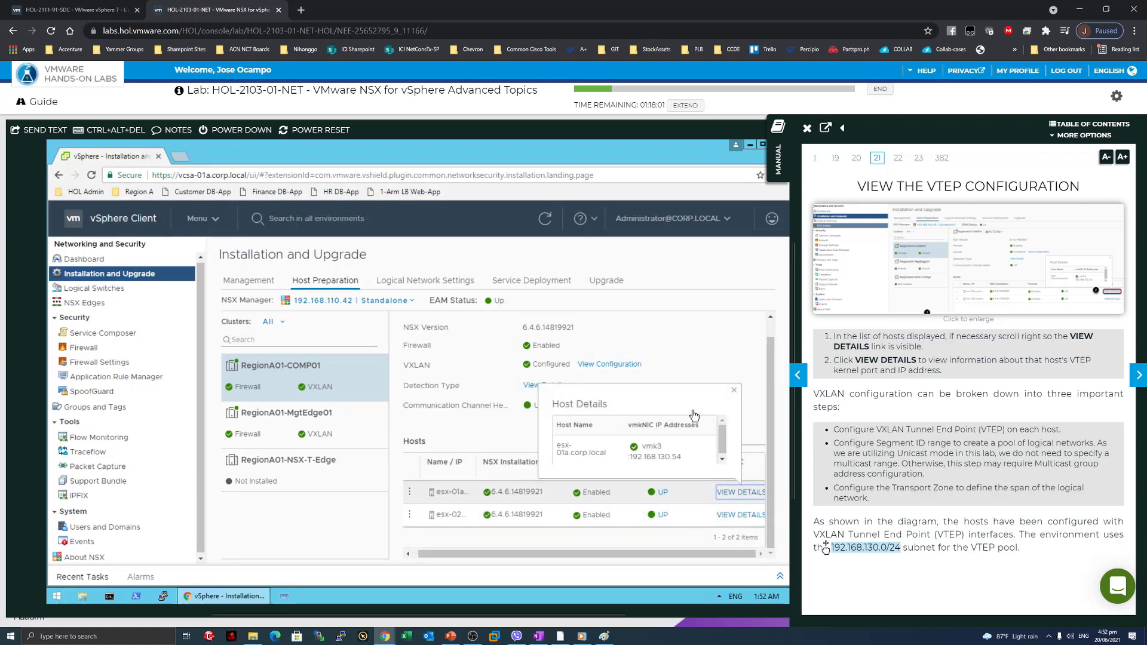
pyautogui.click(735, 392)
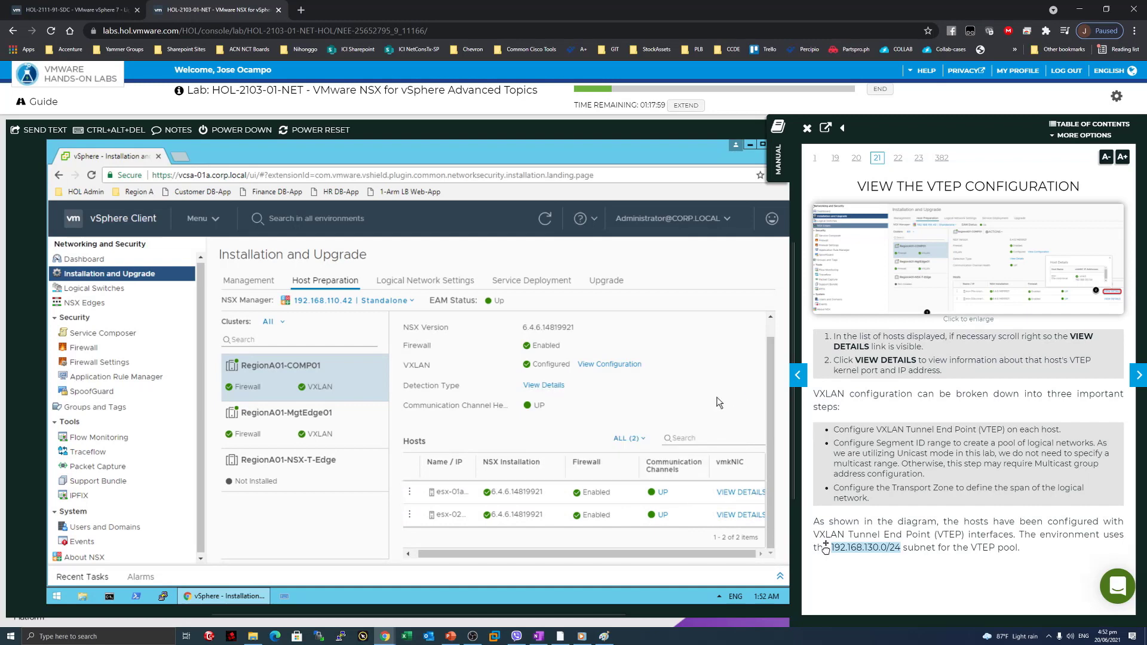
pyautogui.click(977, 513)
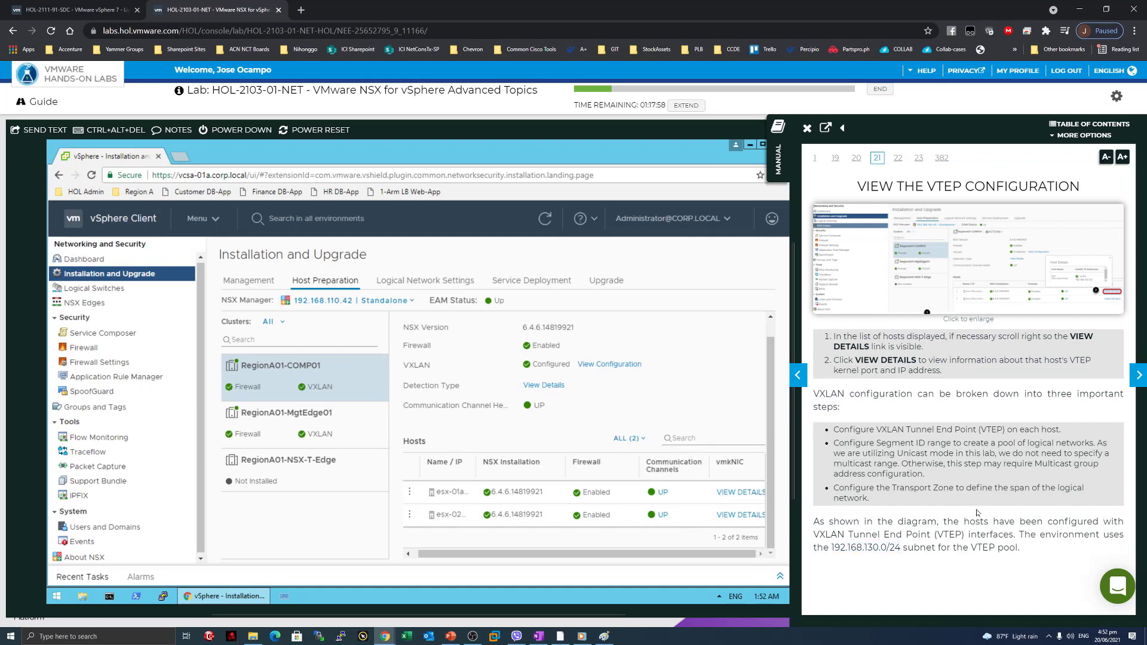
# Turn to the replication-modes page and read how controller-based VXLAN removes the multicast requirement.
pyautogui.click(1139, 375)
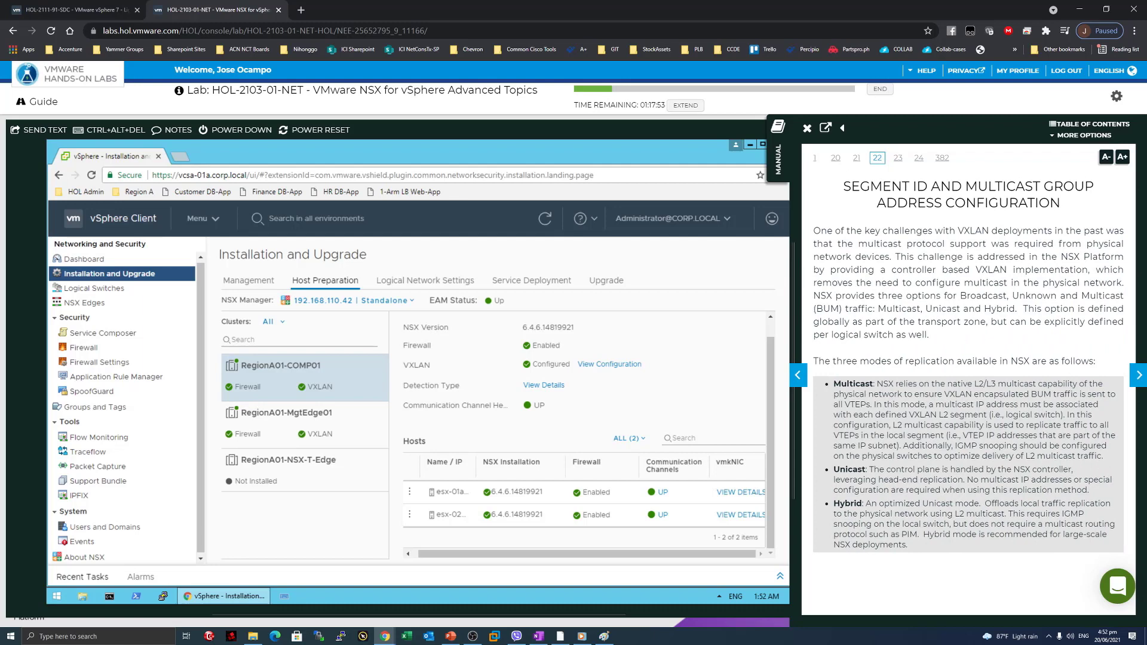
pyautogui.moveTo(957, 230); pyautogui.dragTo(966, 244)
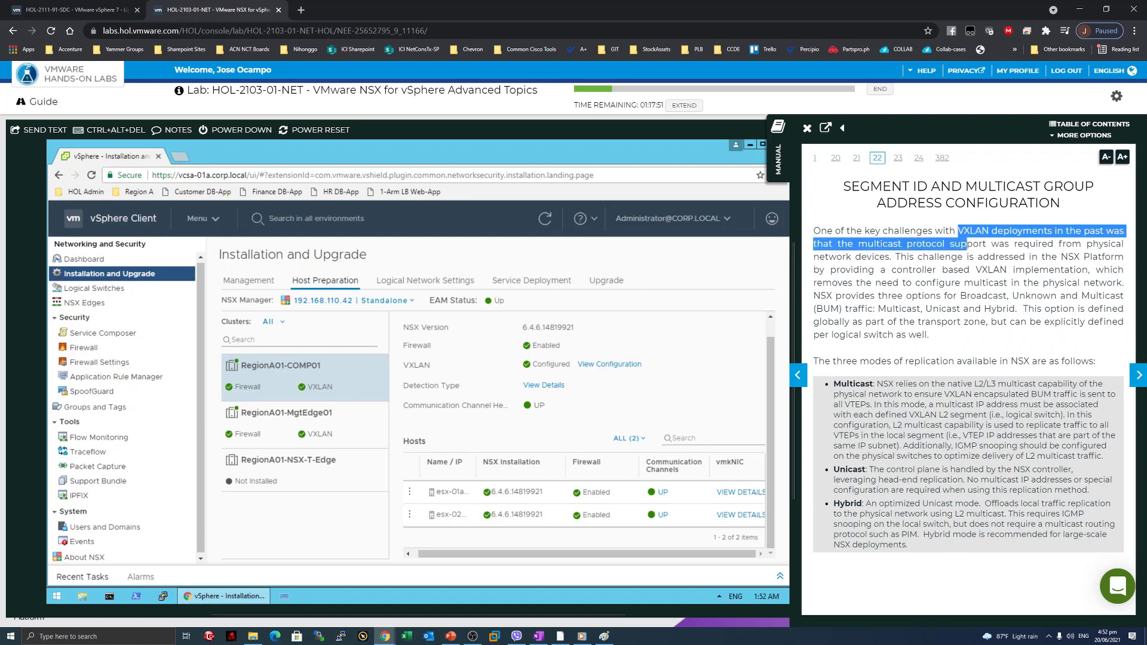
pyautogui.click(871, 253)
pyautogui.moveTo(839, 244); pyautogui.dragTo(962, 253)
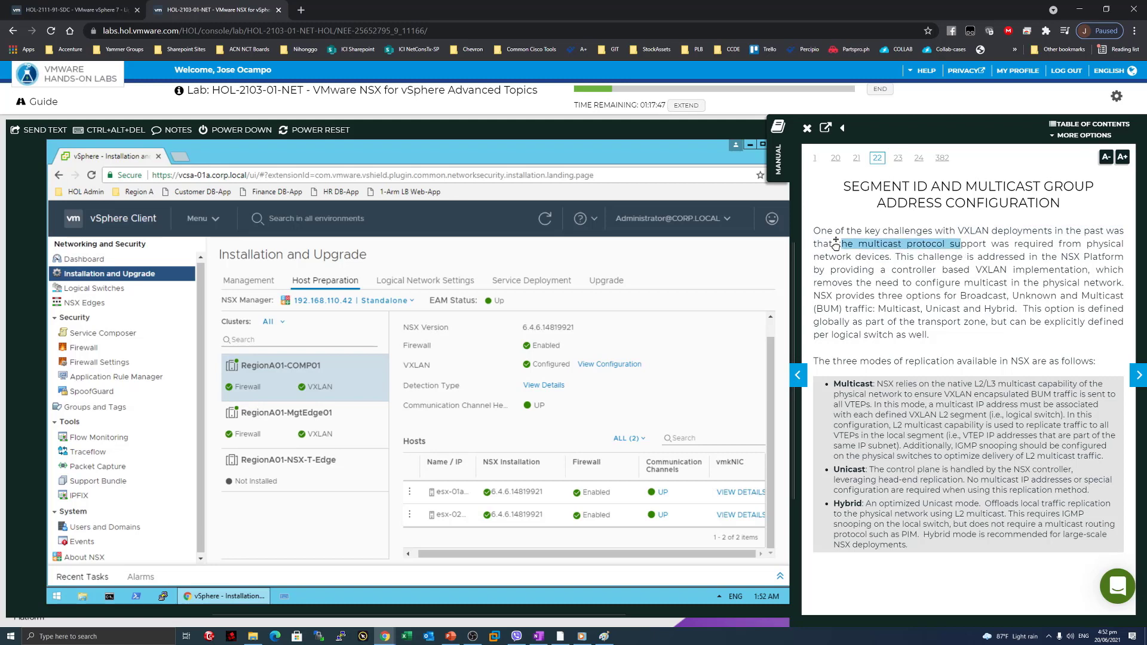
pyautogui.moveTo(892, 257); pyautogui.dragTo(1025, 256)
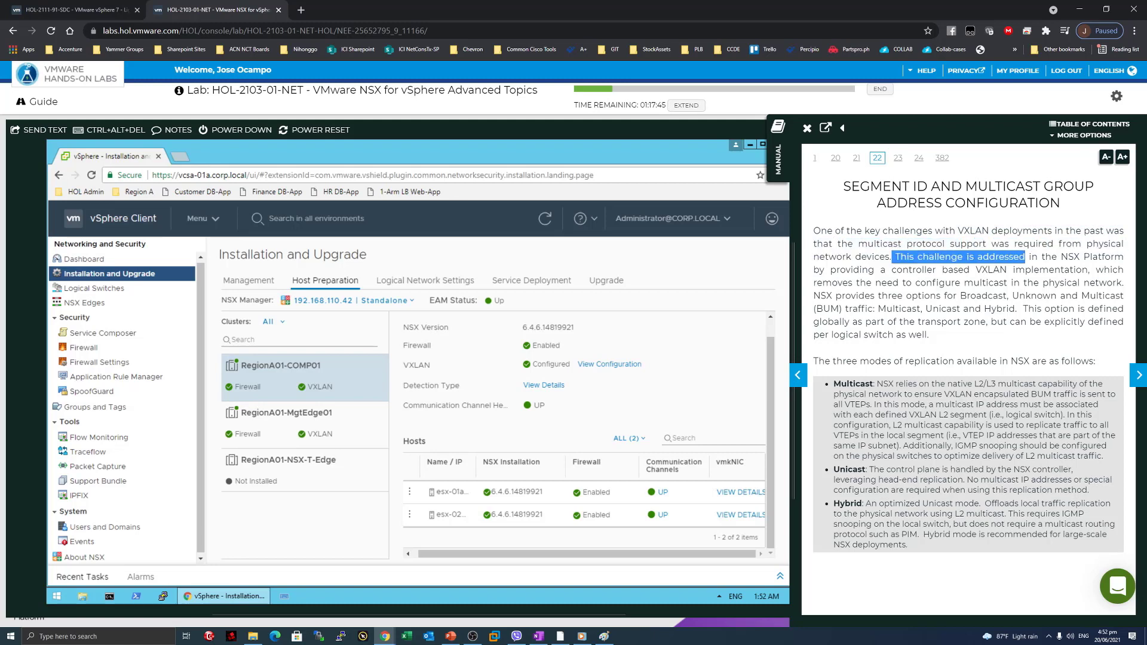
pyautogui.moveTo(891, 270); pyautogui.dragTo(1078, 270)
pyautogui.click(1078, 270)
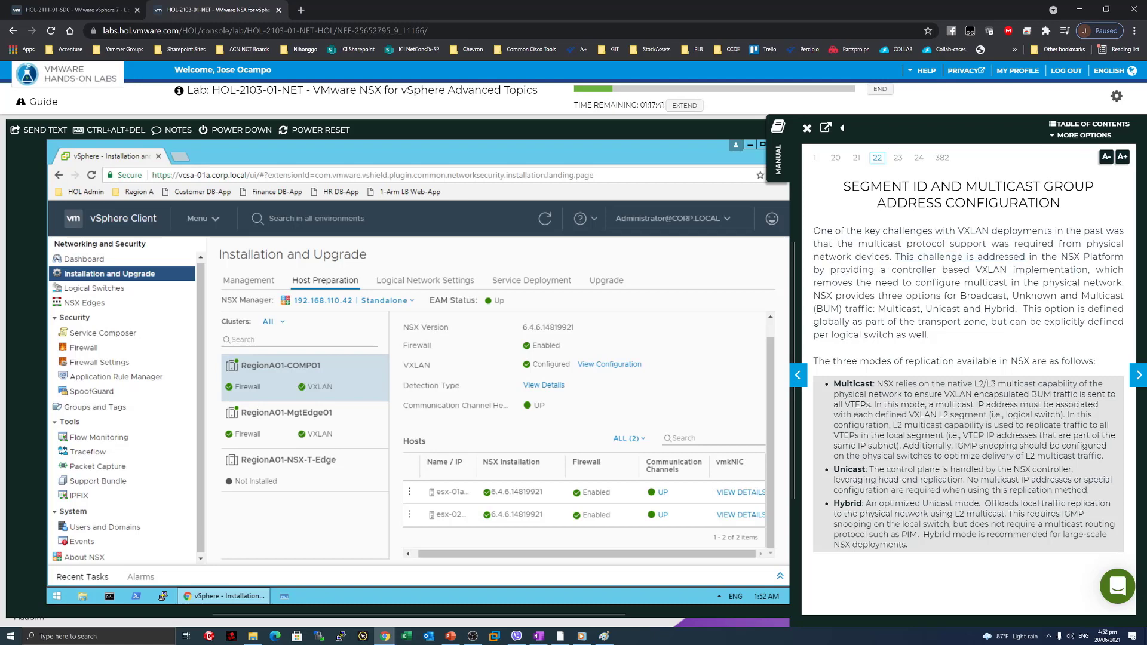
pyautogui.moveTo(836, 283); pyautogui.dragTo(1123, 283)
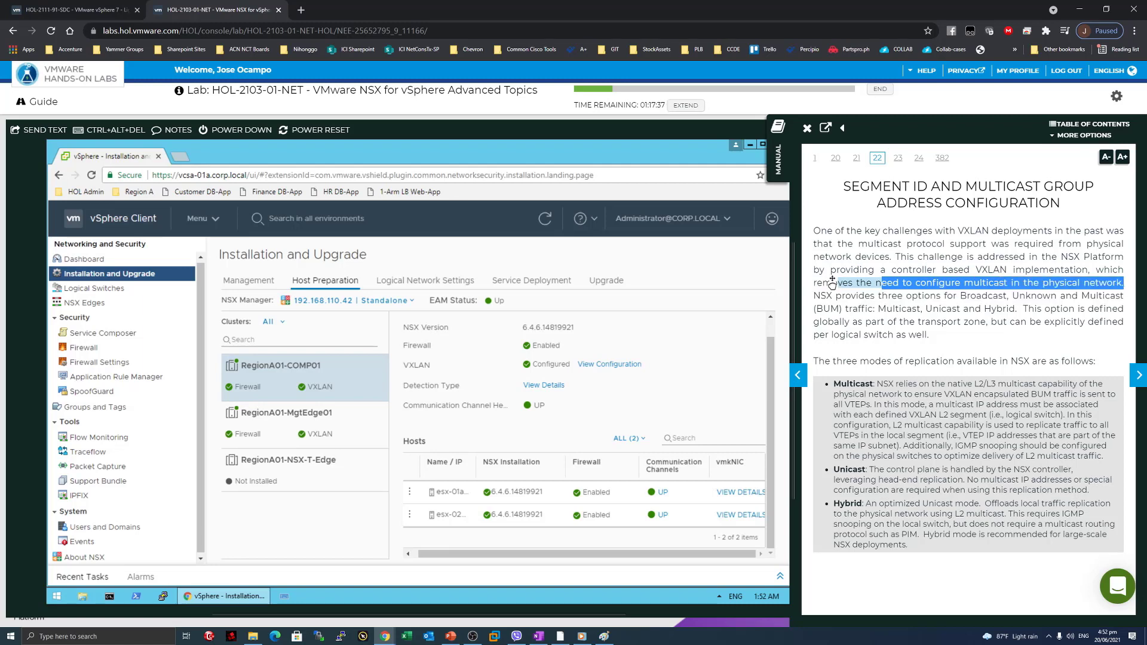
pyautogui.moveTo(814, 296); pyautogui.dragTo(1052, 297)
pyautogui.click(1052, 296)
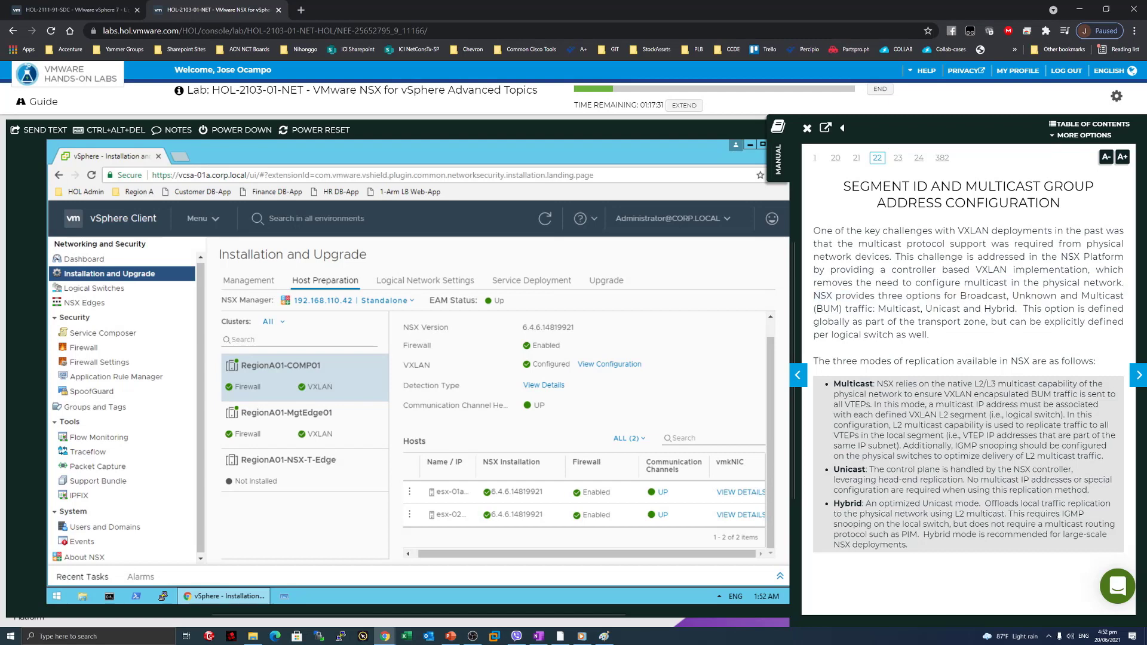
pyautogui.moveTo(878, 308); pyautogui.dragTo(1002, 308)
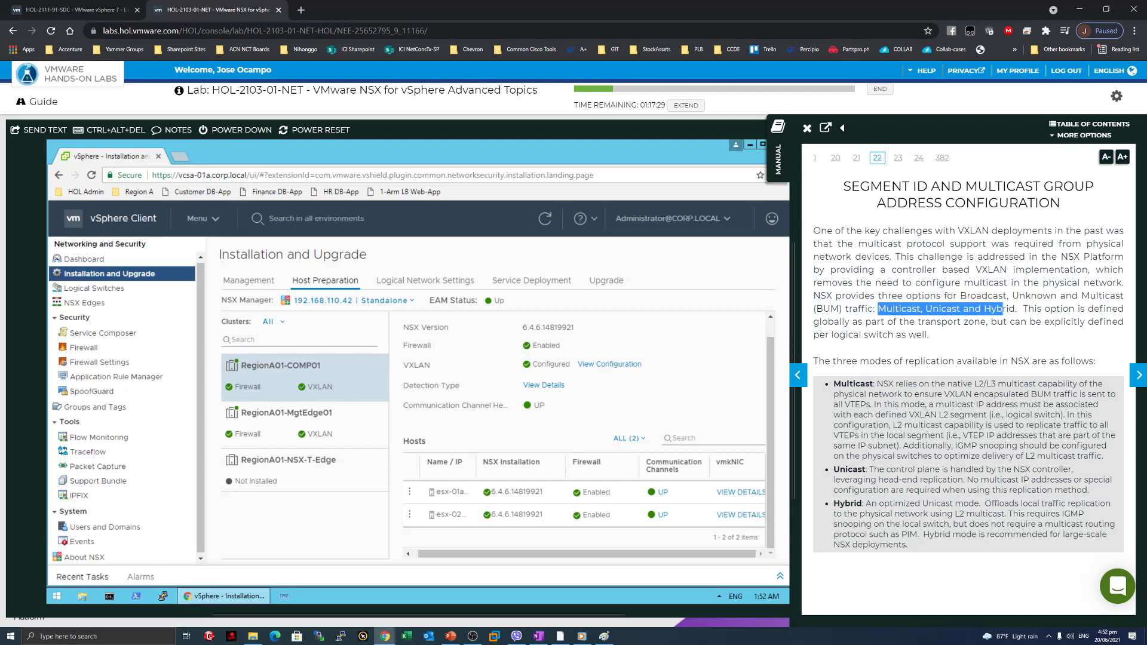
# Read the introduction to the three replication modes and the Multicast mode bullet.
pyautogui.moveTo(825, 360); pyautogui.dragTo(957, 361)
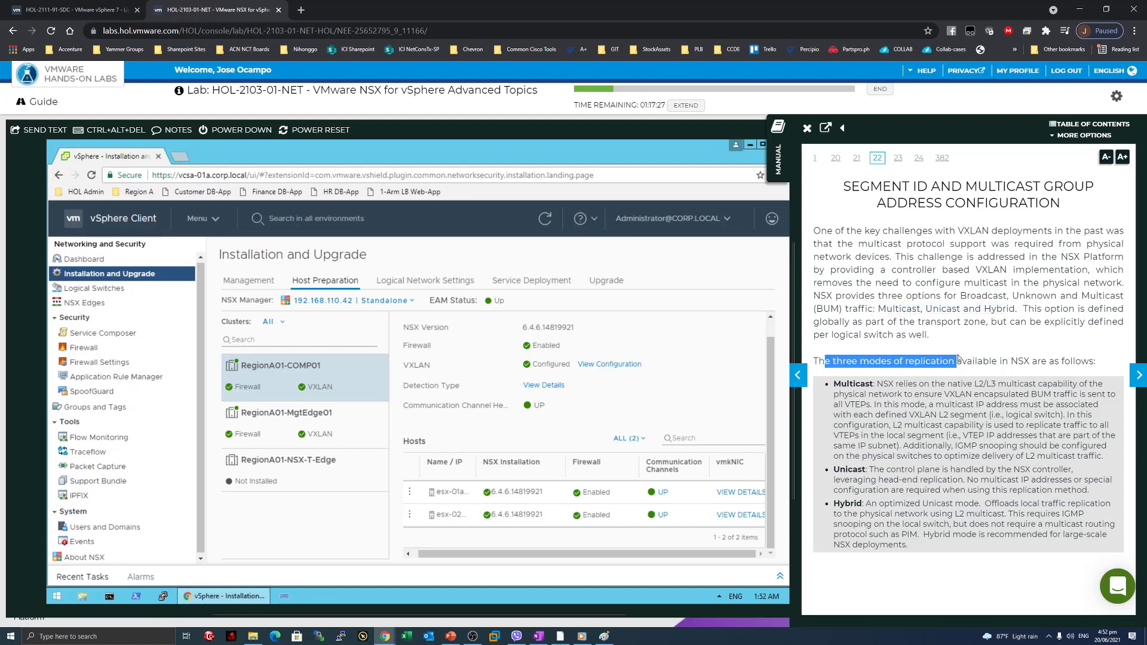
pyautogui.click(967, 335)
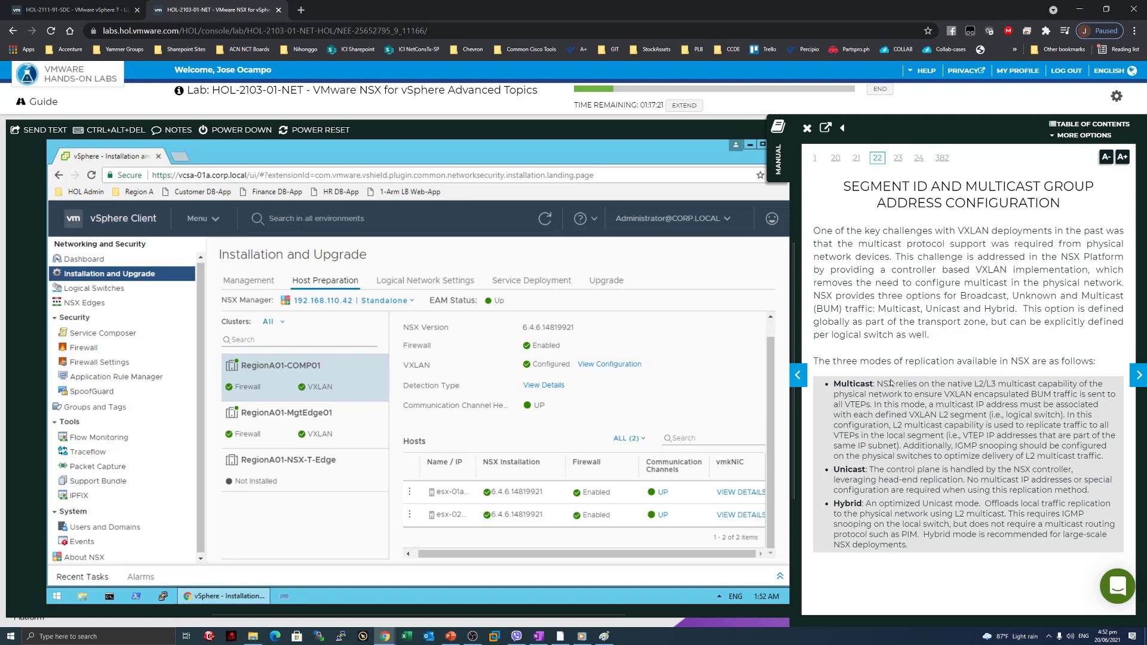
pyautogui.moveTo(852, 384); pyautogui.dragTo(852, 395)
pyautogui.moveTo(967, 384); pyautogui.dragTo(870, 384)
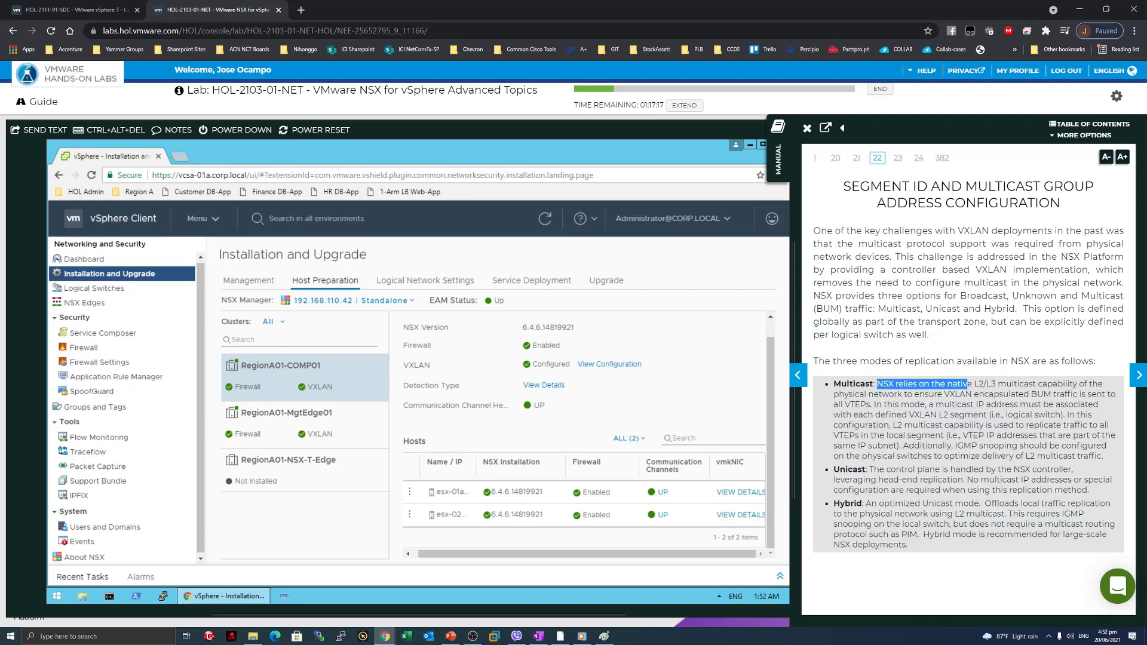
pyautogui.moveTo(873, 394)
pyautogui.mouseDown()
pyautogui.moveTo(1052, 394)
pyautogui.moveTo(866, 405)
pyautogui.mouseUp()
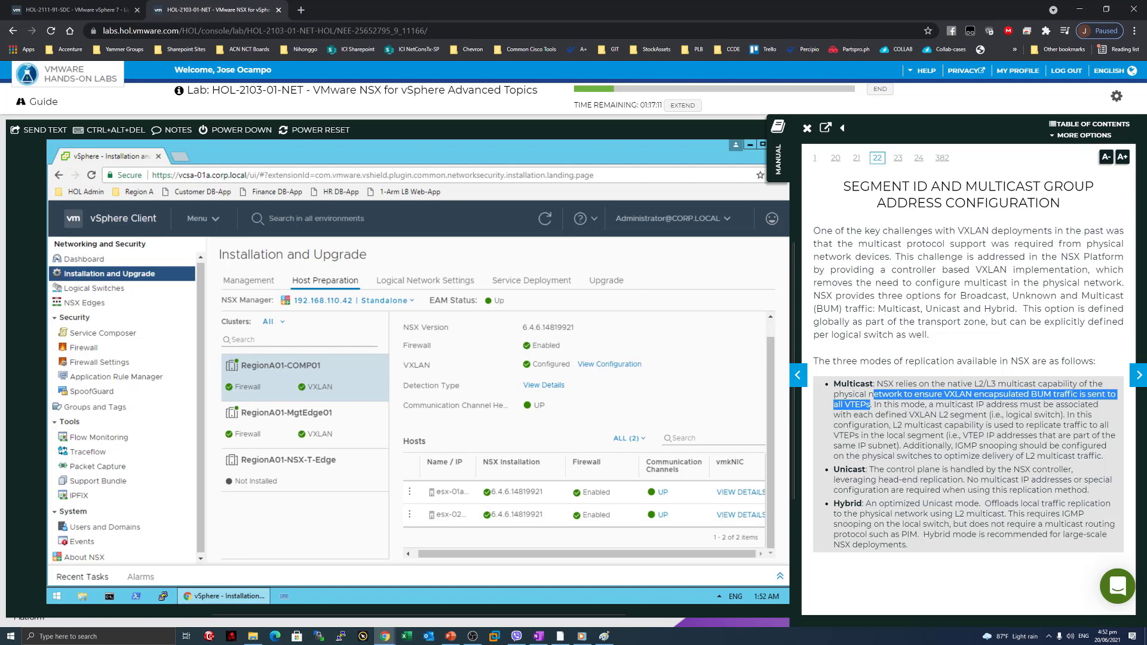
pyautogui.click(870, 404)
# Read the Unicast mode bullet describing head-end replication.
pyautogui.moveTo(867, 469); pyautogui.dragTo(1059, 470)
pyautogui.moveTo(870, 480); pyautogui.dragTo(1040, 480)
pyautogui.click(971, 470)
pyautogui.click(1040, 480)
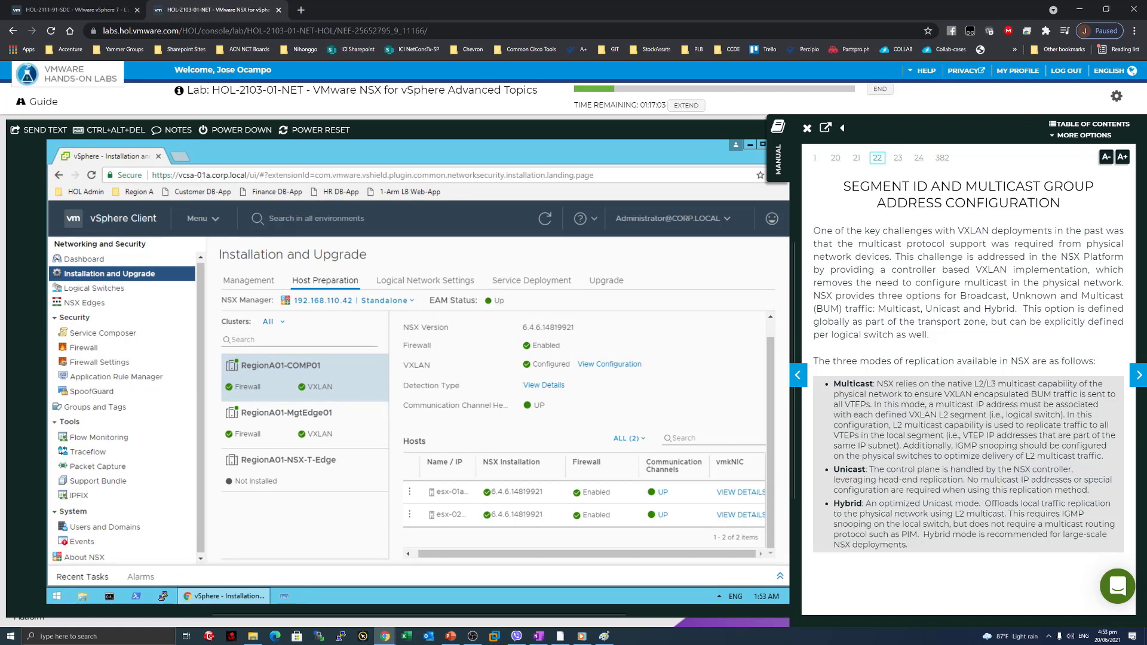
pyautogui.moveTo(907, 491); pyautogui.dragTo(1091, 490)
# Read the Hybrid mode description, covering local replication, L2 multicast and its recommendation.
pyautogui.moveTo(984, 503); pyautogui.dragTo(991, 503)
pyautogui.click(991, 504)
pyautogui.moveTo(979, 503); pyautogui.dragTo(865, 504)
pyautogui.click(866, 504)
pyautogui.moveTo(1014, 503); pyautogui.dragTo(1082, 503)
pyautogui.moveTo(865, 503); pyautogui.dragTo(1005, 514)
pyautogui.click(985, 514)
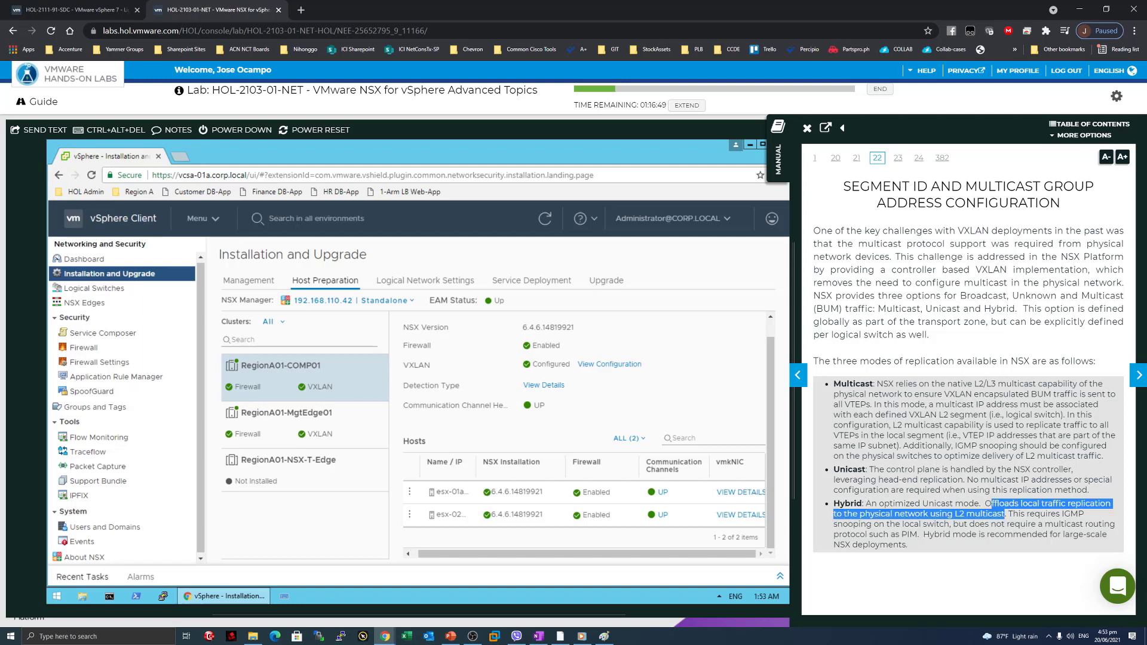
pyautogui.moveTo(878, 524); pyautogui.dragTo(939, 524)
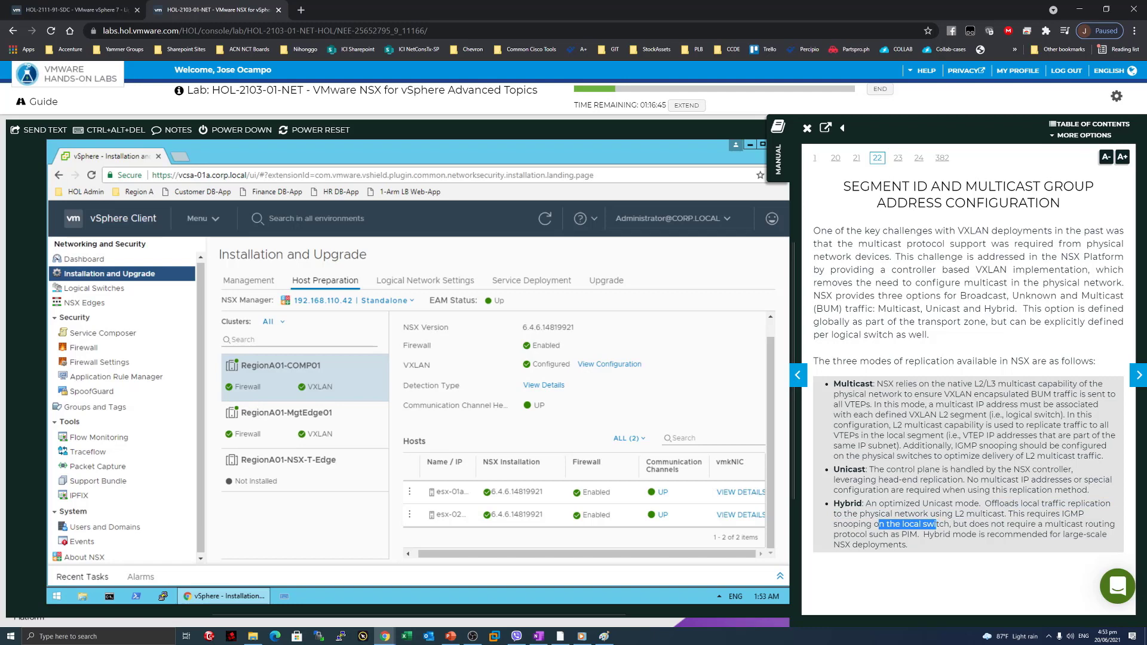
pyautogui.moveTo(917, 534); pyautogui.dragTo(924, 522)
pyautogui.click(924, 518)
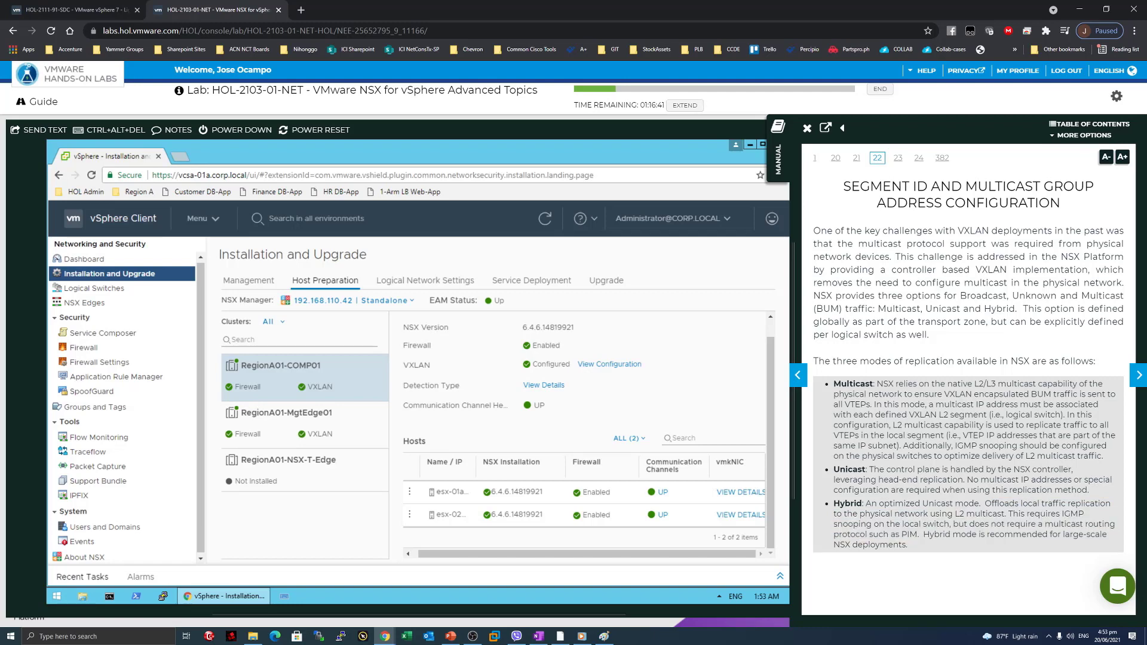
pyautogui.moveTo(916, 548)
pyautogui.mouseDown()
pyautogui.moveTo(966, 534)
pyautogui.moveTo(923, 534)
pyautogui.mouseUp()
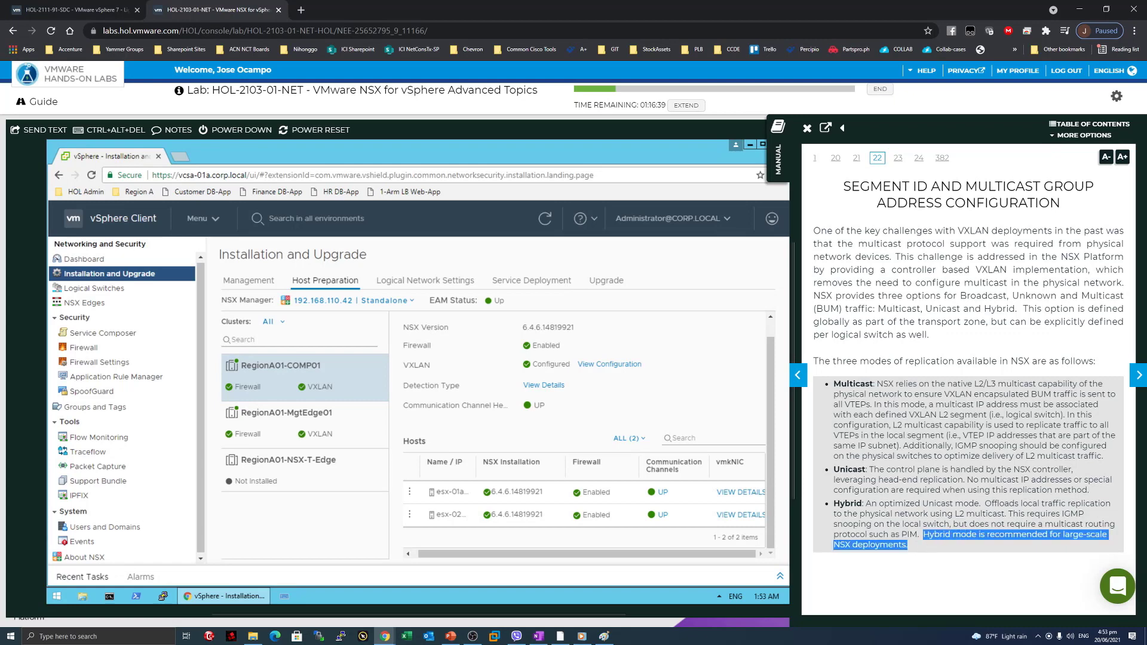
pyautogui.click(918, 535)
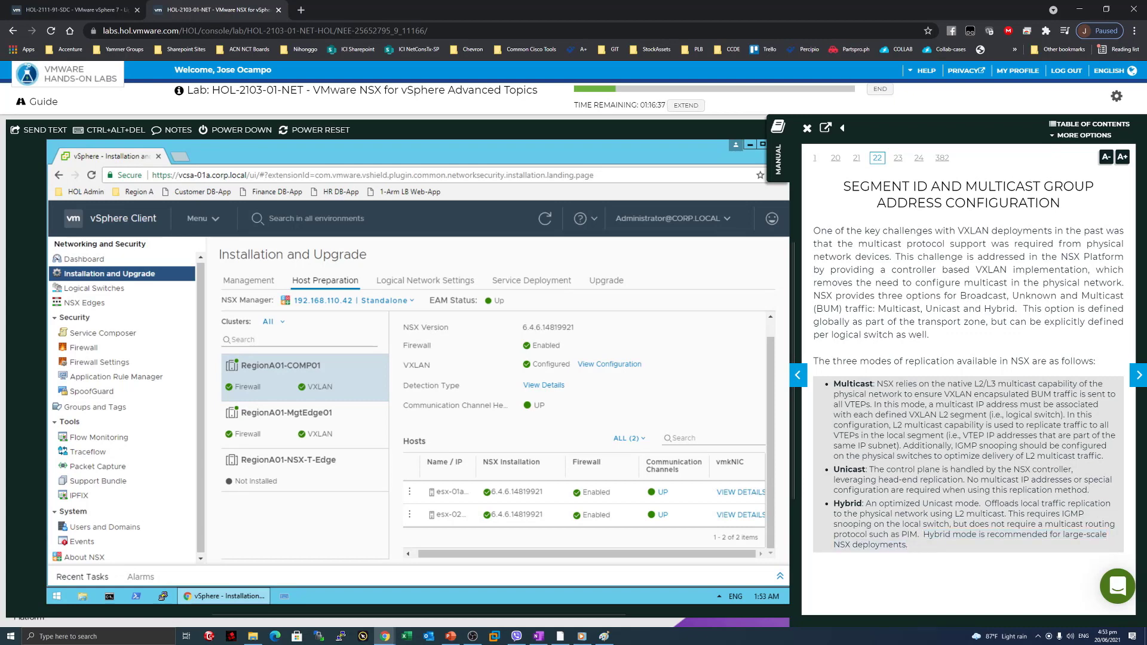
# Review the Hybrid paragraph's IGMP snooping detail, then advance to page 23, View Segment ID Configuration.
pyautogui.moveTo(834, 504); pyautogui.dragTo(920, 545)
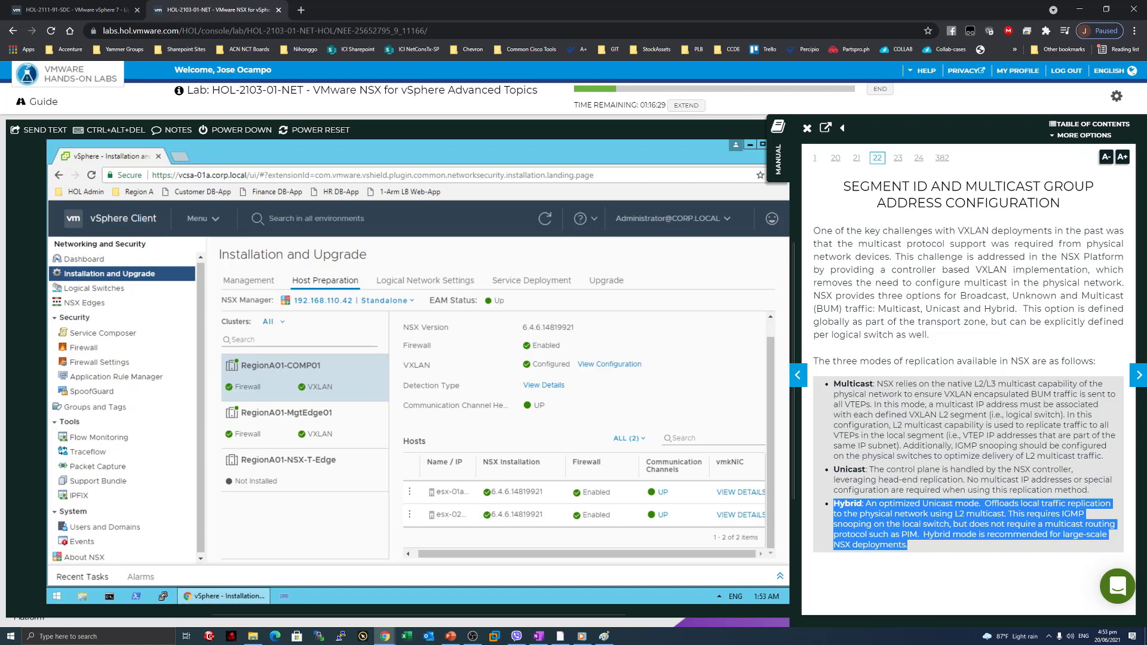
pyautogui.click(969, 534)
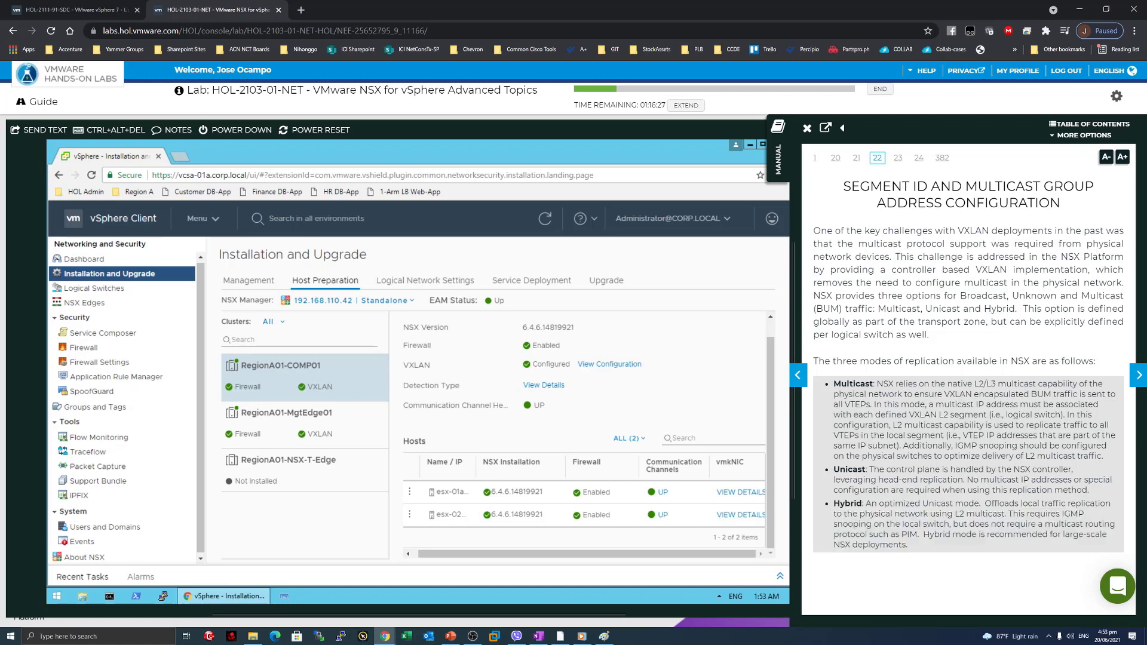
pyautogui.moveTo(1062, 513); pyautogui.dragTo(951, 534)
pyautogui.click(950, 533)
pyautogui.moveTo(834, 506)
pyautogui.mouseDown()
pyautogui.moveTo(918, 534)
pyautogui.moveTo(839, 505)
pyautogui.mouseUp()
pyautogui.click(934, 547)
pyautogui.click(865, 532)
pyautogui.click(1135, 376)
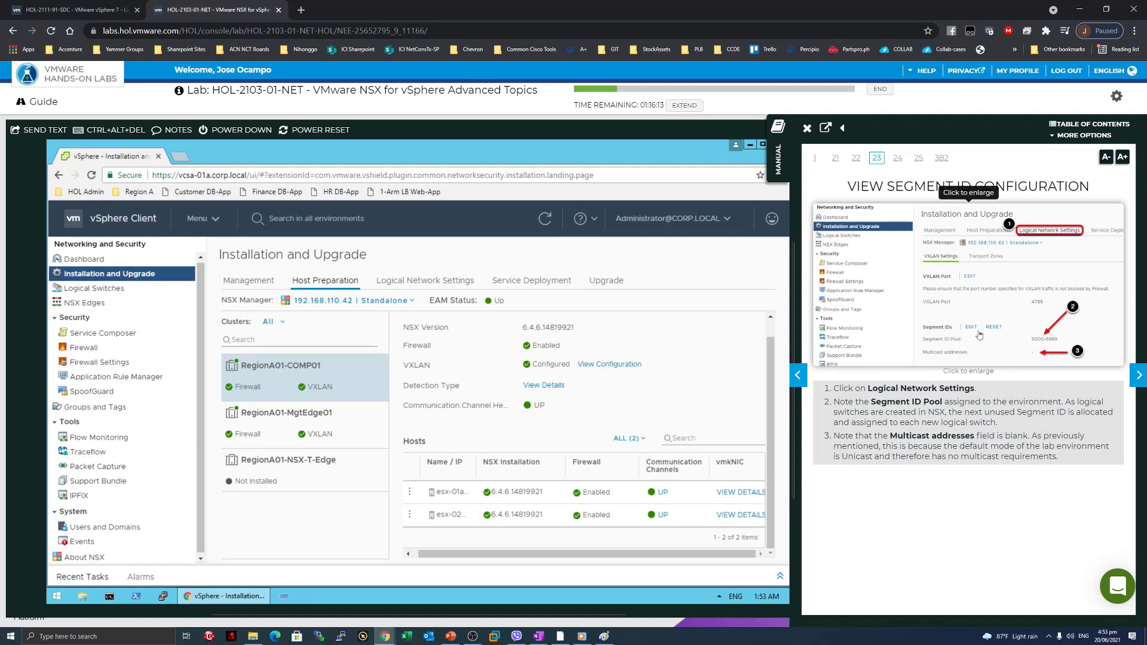
# Open the VXLAN Logical Network Settings and check the Segment ID Pool 5000-5999.
pyautogui.click(798, 375)
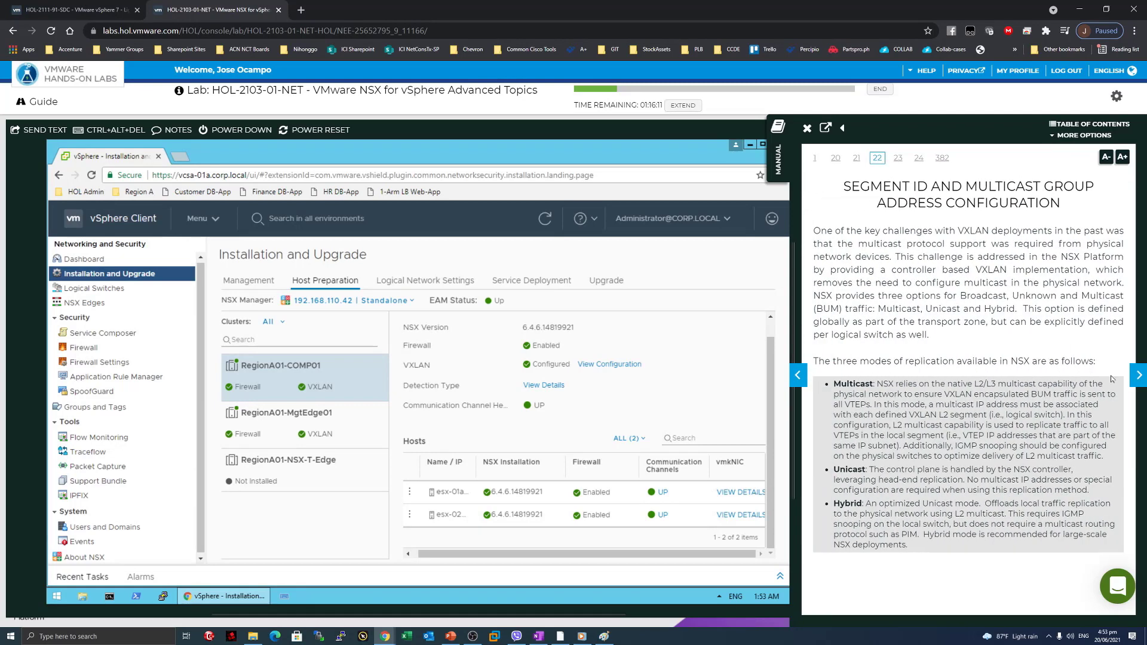
pyautogui.click(1137, 376)
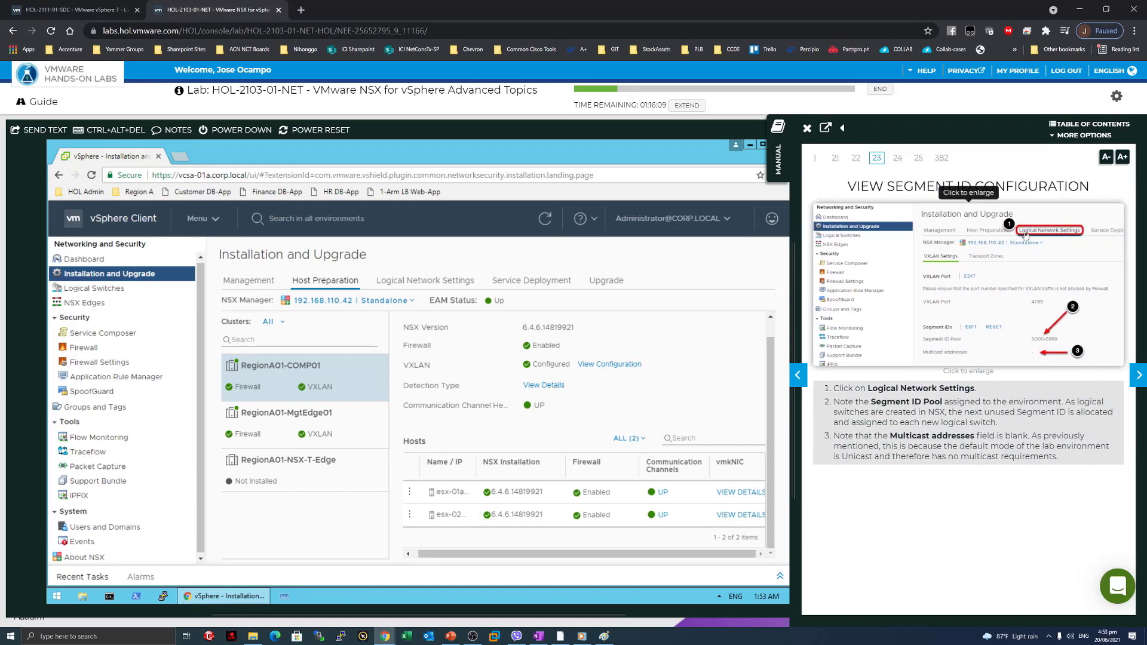
pyautogui.click(448, 281)
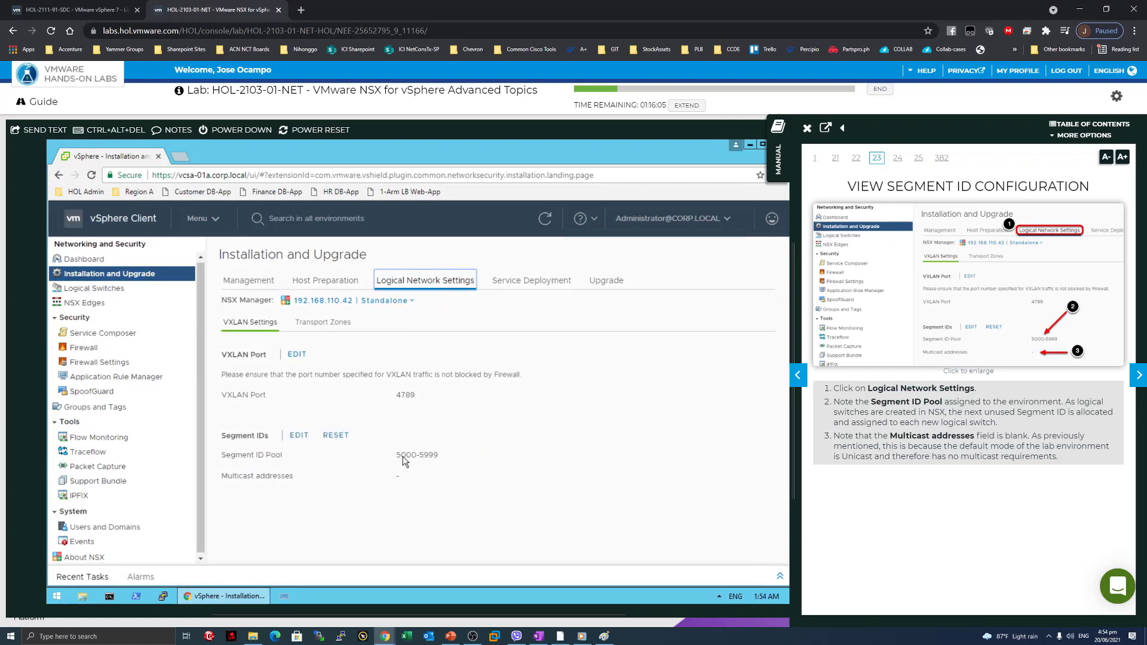
pyautogui.moveTo(397, 454); pyautogui.dragTo(451, 454)
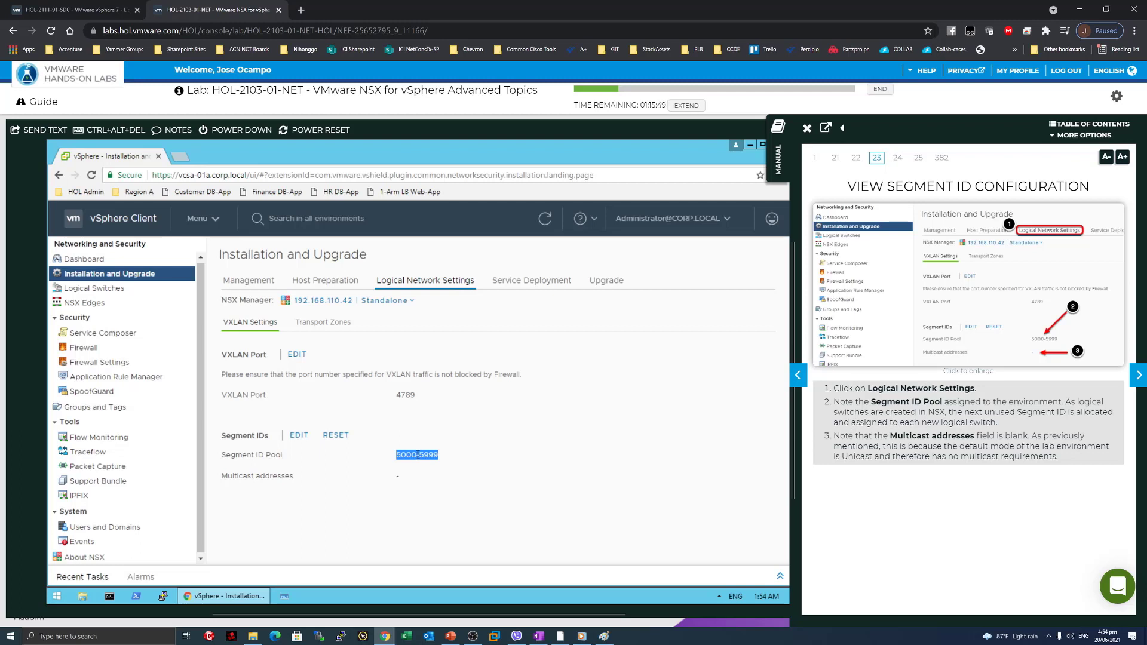
pyautogui.click(404, 452)
pyautogui.tripleClick(404, 456)
pyautogui.click(401, 454)
# Compare the manual's segment ID pool step against the 5000-5999 range shown.
pyautogui.moveTo(839, 390); pyautogui.dragTo(953, 403)
pyautogui.click(954, 403)
pyautogui.moveTo(934, 412); pyautogui.dragTo(840, 402)
pyautogui.click(956, 417)
pyautogui.tripleClick(398, 455)
pyautogui.click(398, 455)
# Confirm the multicast addresses are blank and advance the manual to View Transport Zones.
pyautogui.doubleClick(397, 476)
pyautogui.moveTo(890, 446); pyautogui.dragTo(990, 446)
pyautogui.click(990, 447)
pyautogui.moveTo(1058, 457); pyautogui.dragTo(834, 436)
pyautogui.click(955, 456)
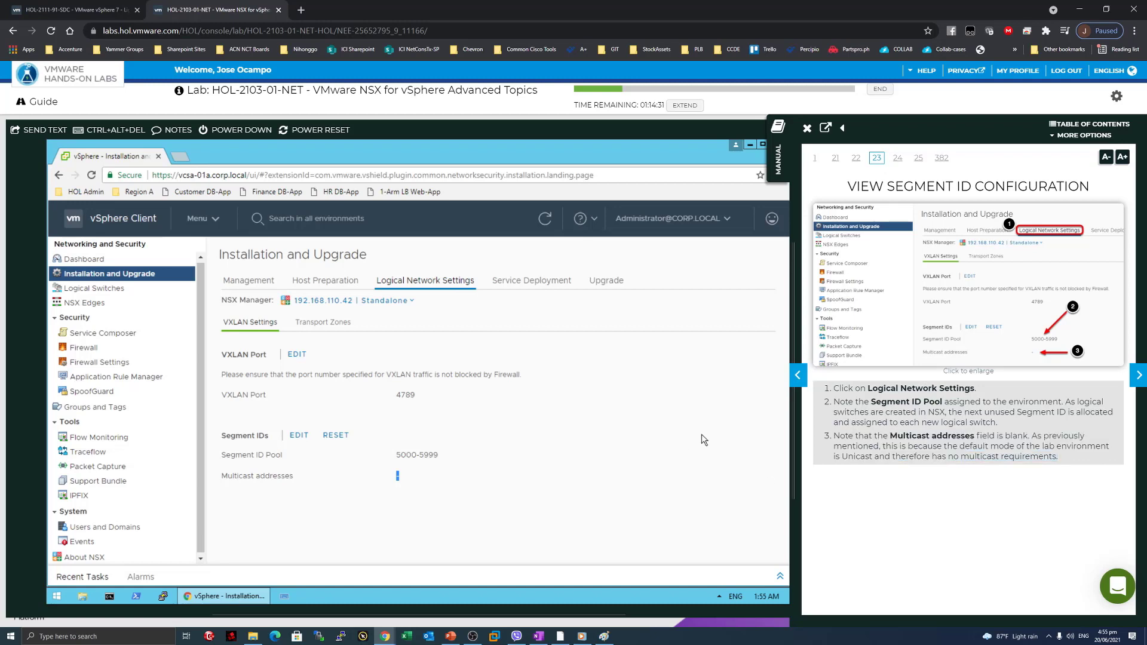
pyautogui.click(1136, 382)
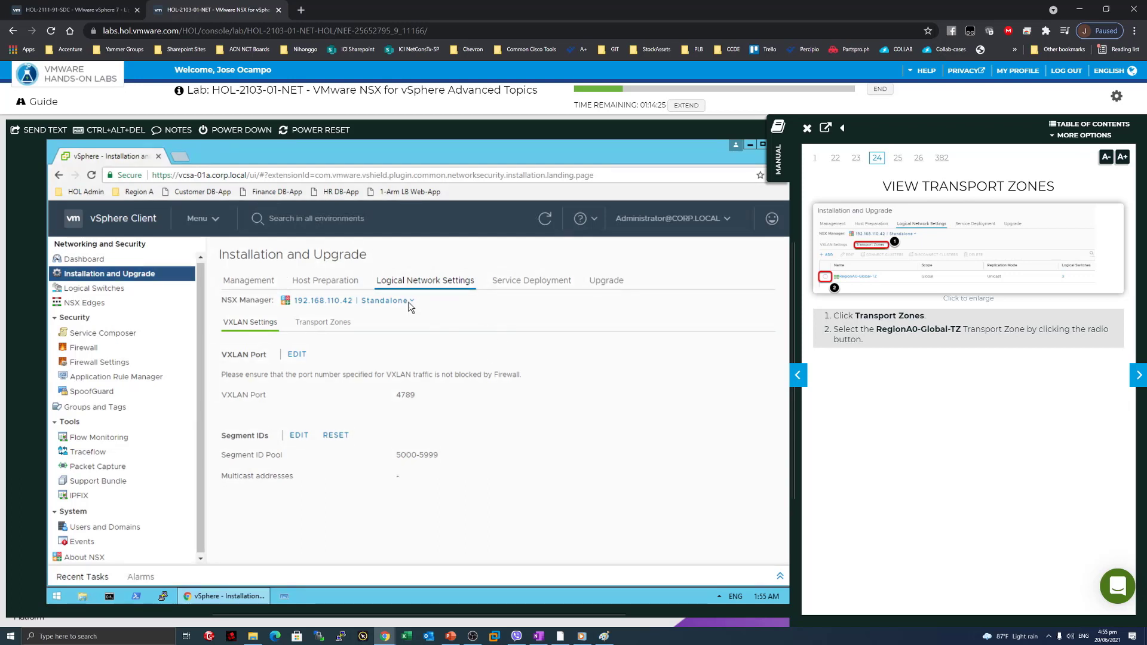
# Select the RegionA0-Global-TZ transport zone and open its Edit settings.
pyautogui.click(329, 324)
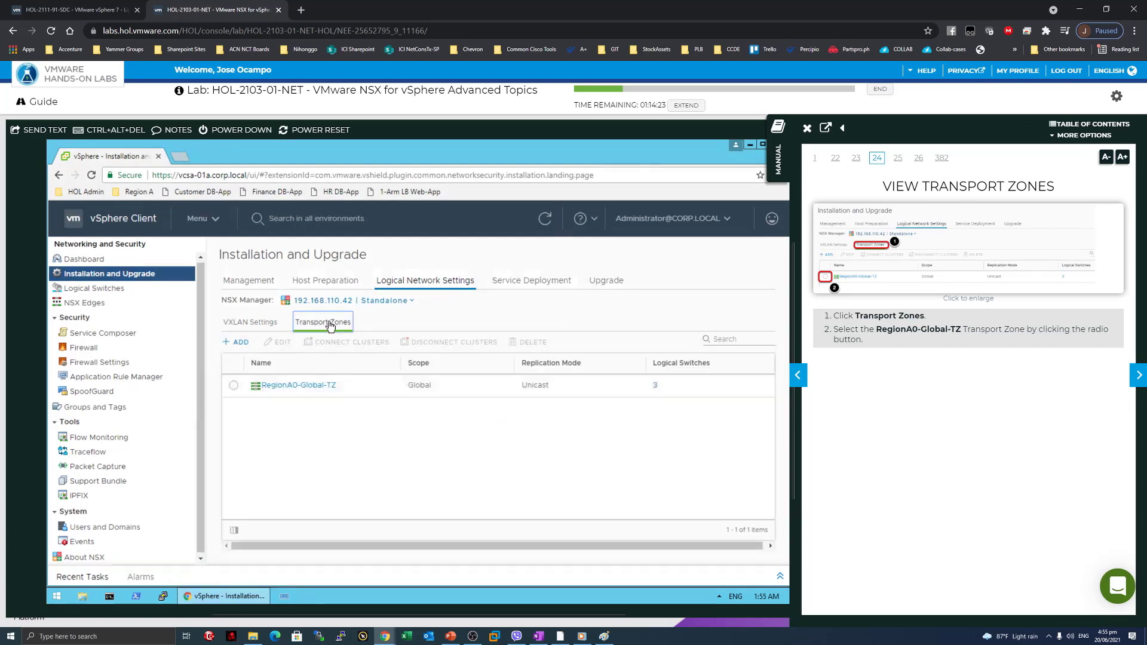
pyautogui.click(234, 387)
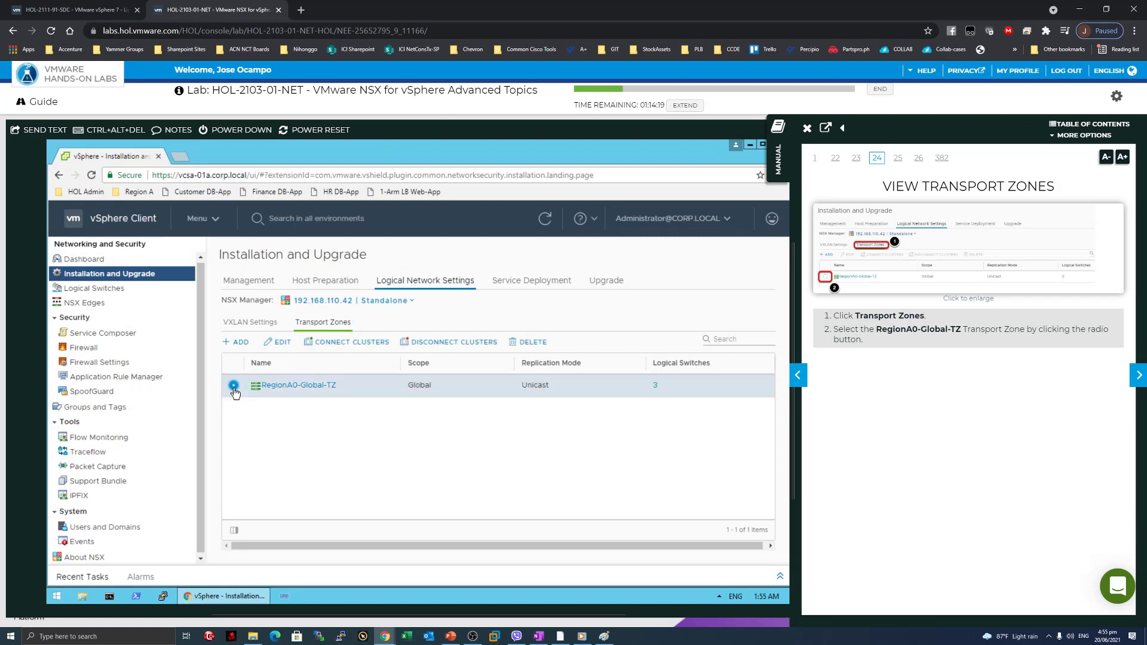
pyautogui.click(1140, 376)
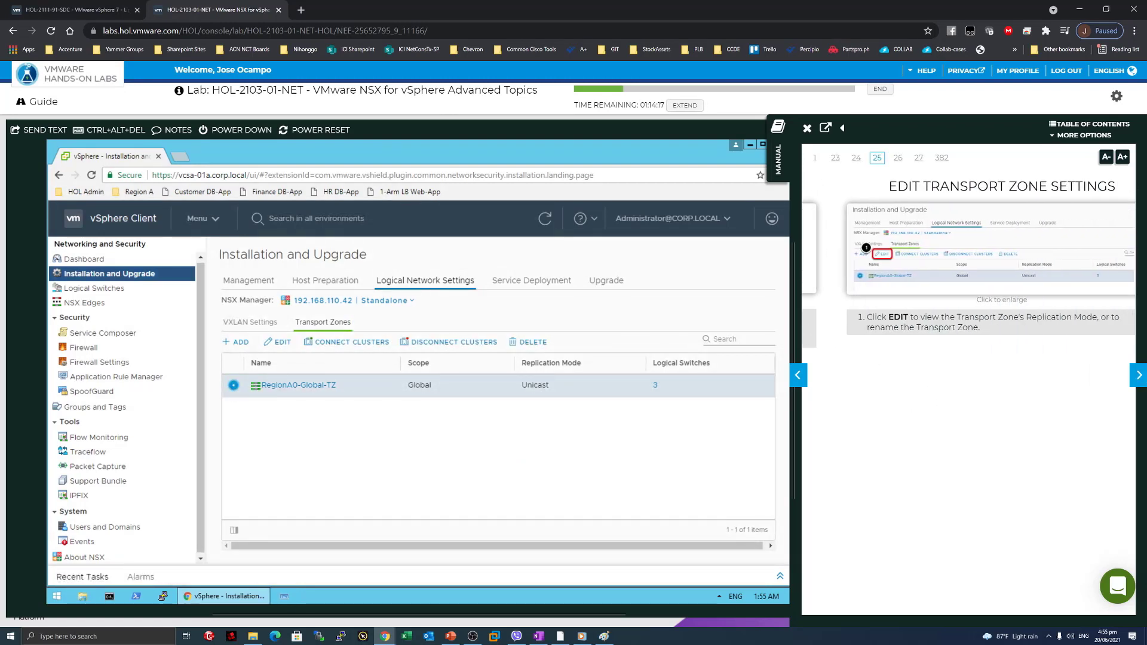
pyautogui.click(278, 342)
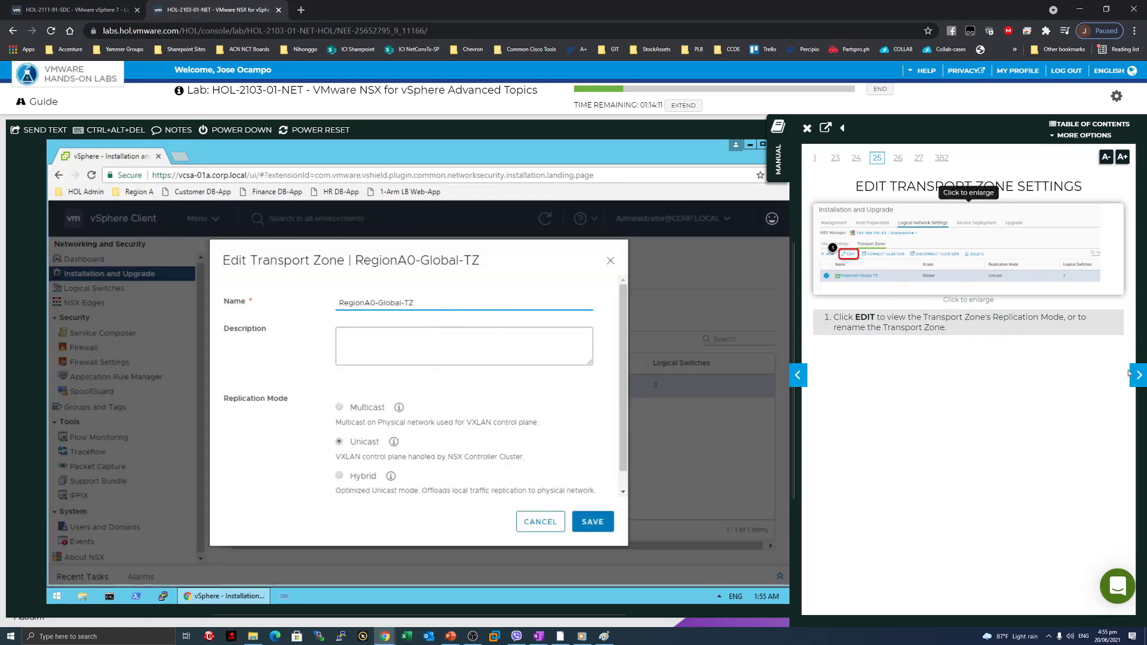
# Review the Unicast versus Multicast replication mode descriptions, with the manual at page 26.
pyautogui.moveTo(911, 317); pyautogui.dragTo(1003, 317)
pyautogui.click(1003, 319)
pyautogui.click(897, 158)
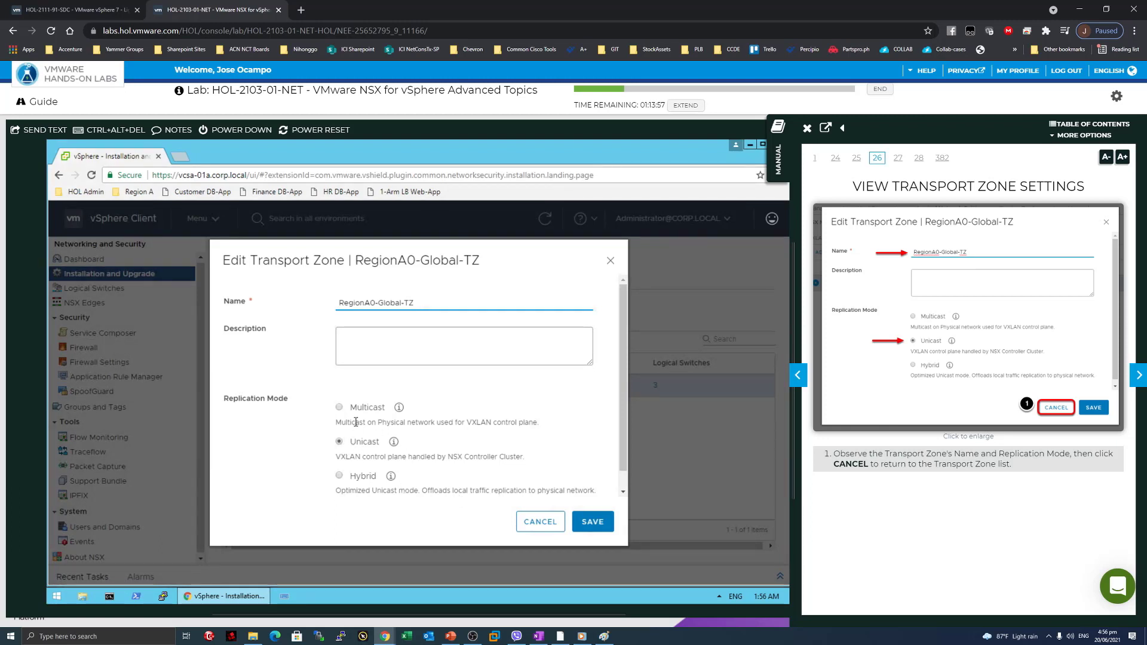
pyautogui.moveTo(356, 424); pyautogui.dragTo(473, 425)
pyautogui.click(485, 425)
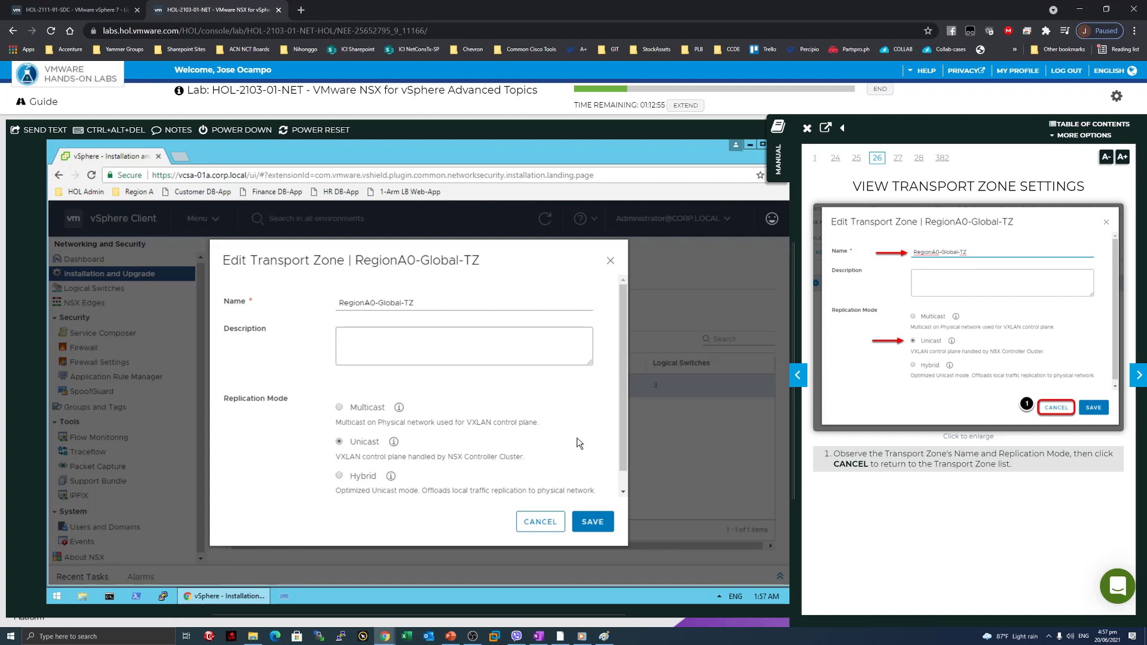
# Cancel the transport zone edit and open Connect Clusters for RegionA0-Global-TZ.
pyautogui.click(1141, 376)
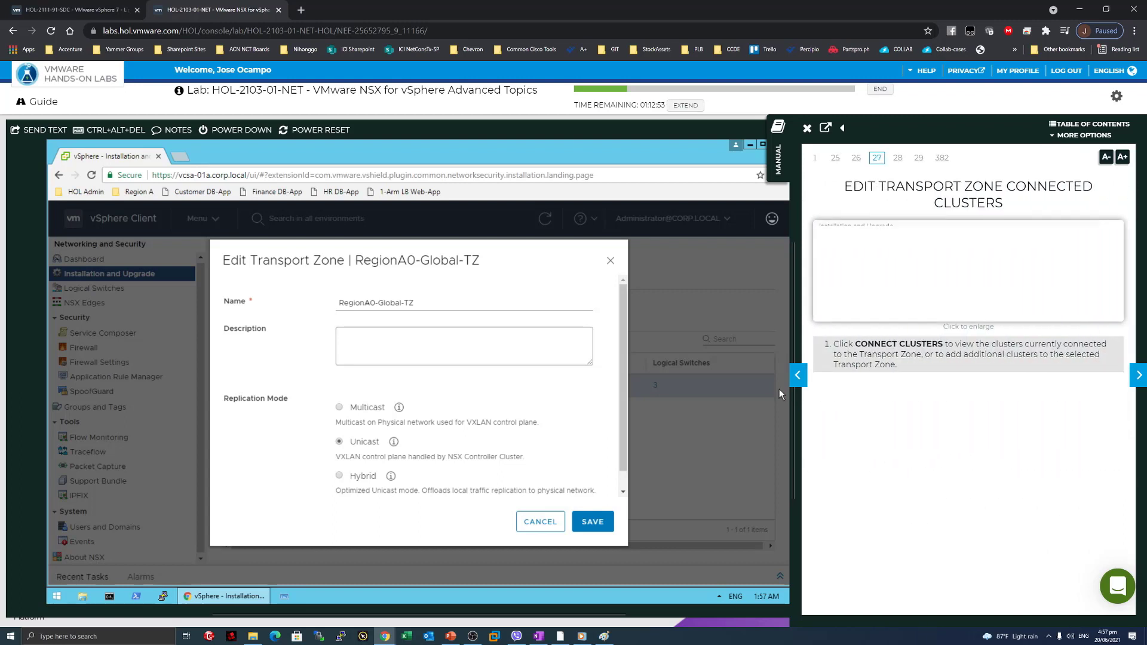
pyautogui.click(545, 525)
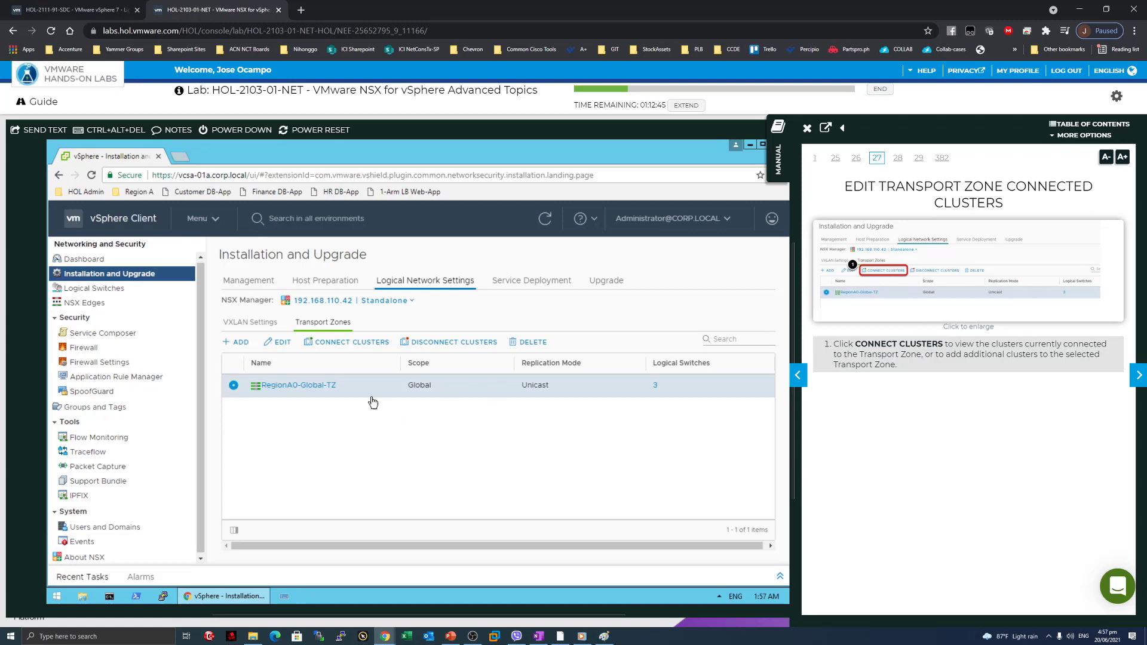
pyautogui.click(352, 342)
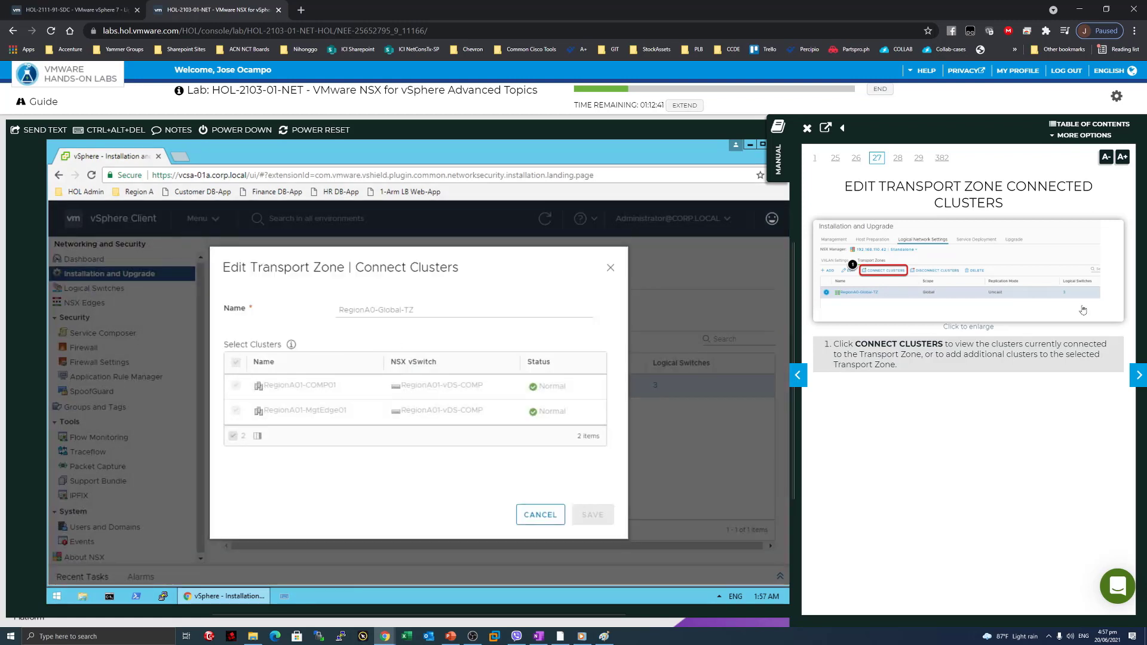
pyautogui.click(1137, 375)
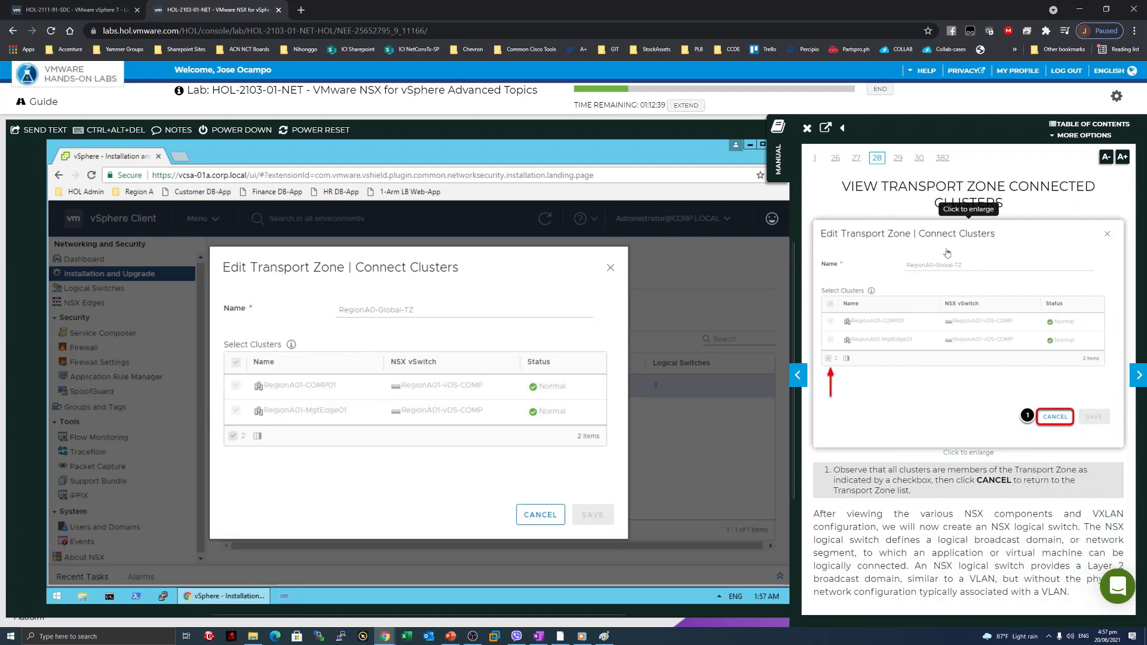
pyautogui.click(797, 375)
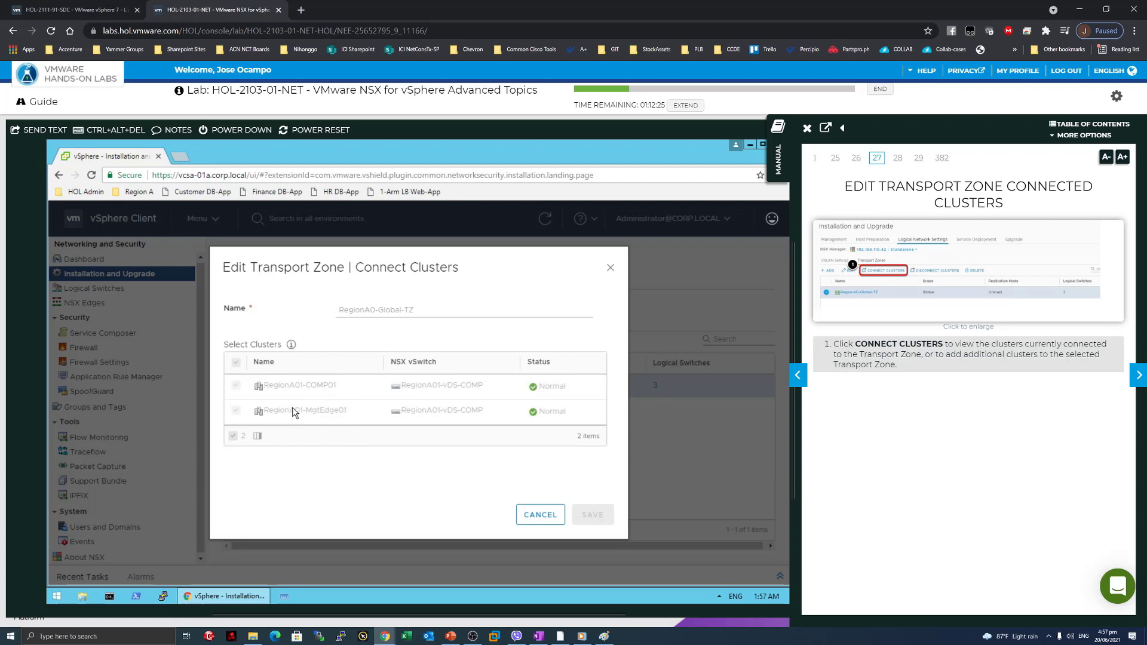
pyautogui.click(1139, 385)
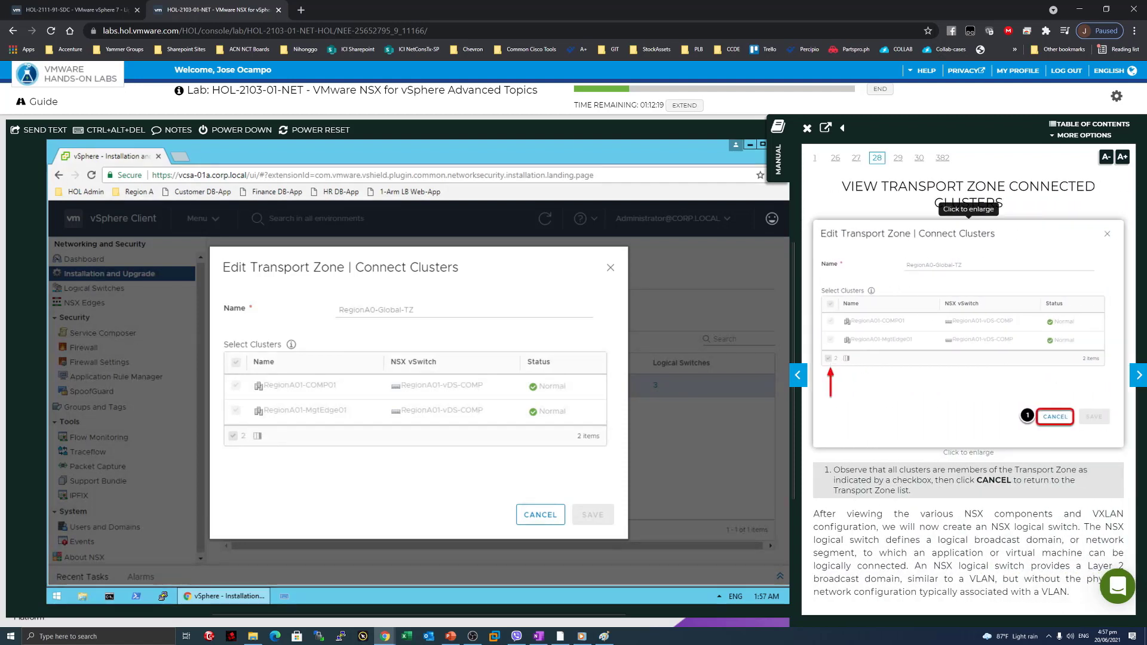
# Verify RegionA01-COMP01 and RegionA01-MgtEdge01 are checked, then cancel back to Transport Zones.
pyautogui.moveTo(858, 470); pyautogui.dragTo(931, 470)
pyautogui.click(931, 470)
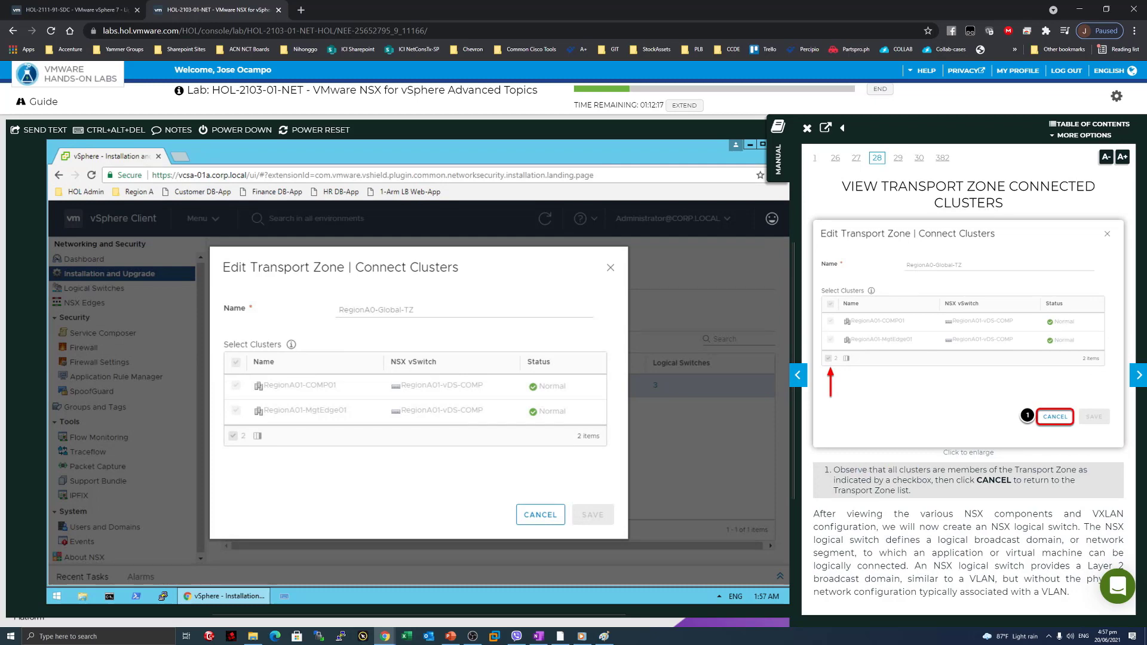
pyautogui.moveTo(851, 471); pyautogui.dragTo(994, 470)
pyautogui.click(955, 489)
pyautogui.moveTo(878, 480); pyautogui.dragTo(871, 480)
pyautogui.click(921, 506)
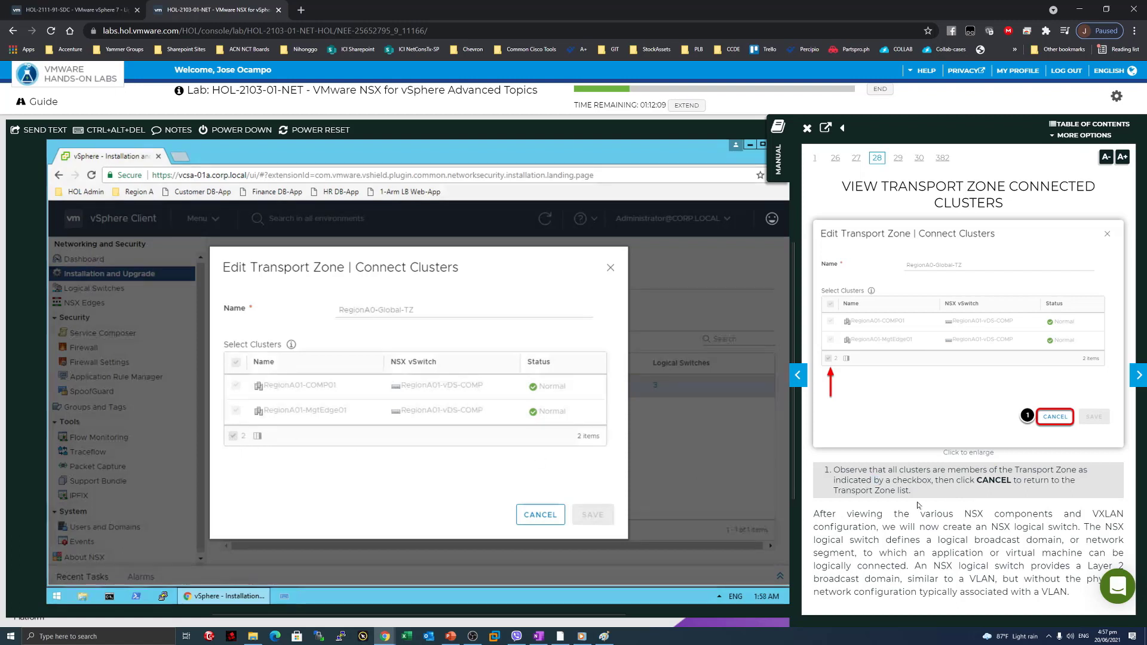
pyautogui.click(532, 517)
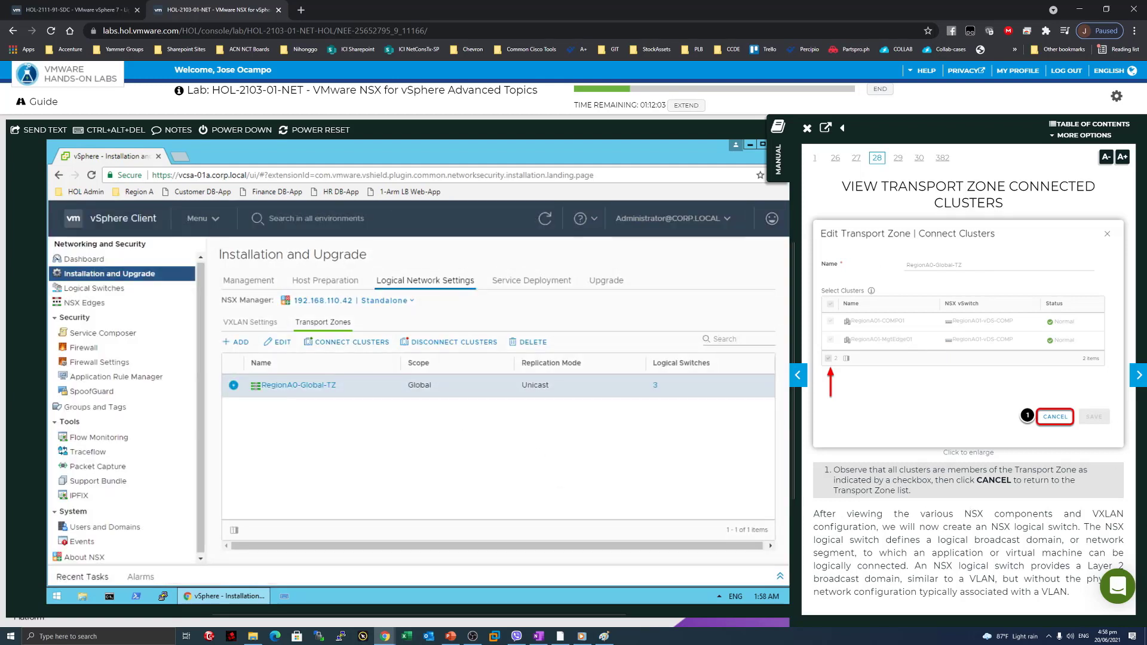
pyautogui.moveTo(913, 527); pyautogui.dragTo(1072, 526)
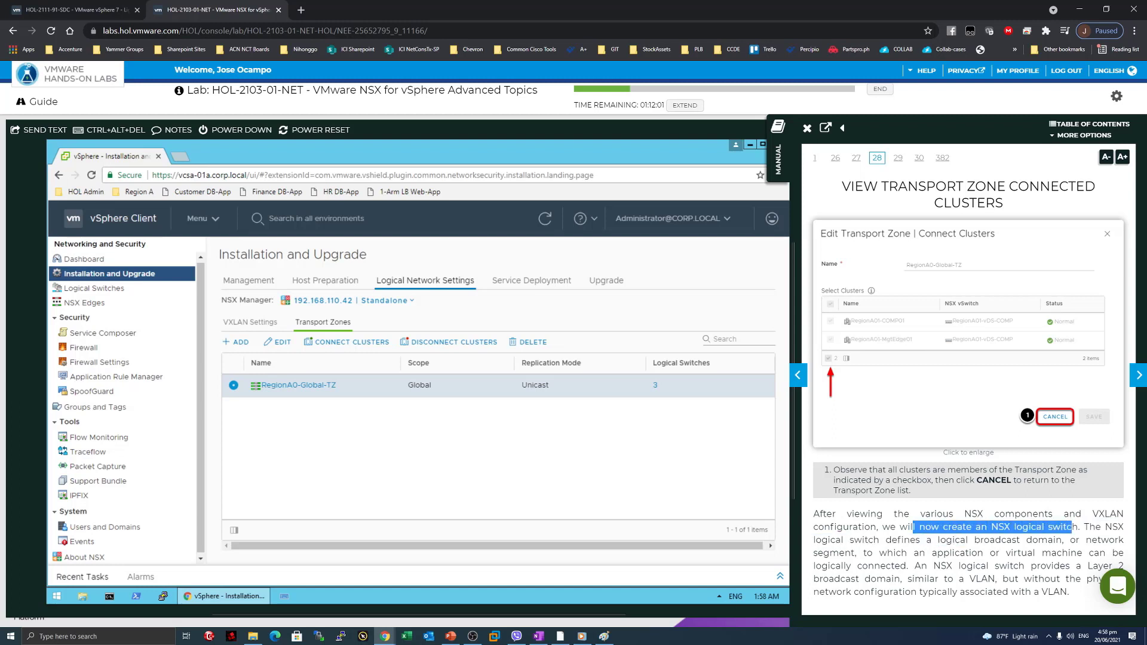
pyautogui.moveTo(813, 540); pyautogui.dragTo(988, 566)
pyautogui.click(906, 566)
pyautogui.click(988, 567)
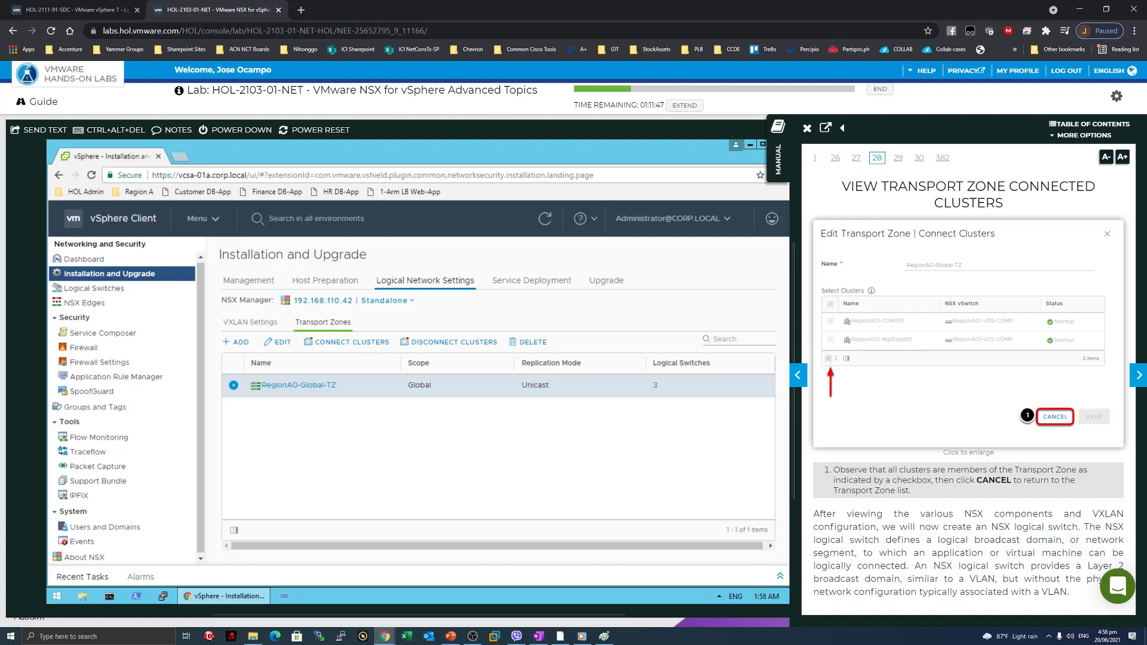
pyautogui.moveTo(911, 579); pyautogui.dragTo(969, 579)
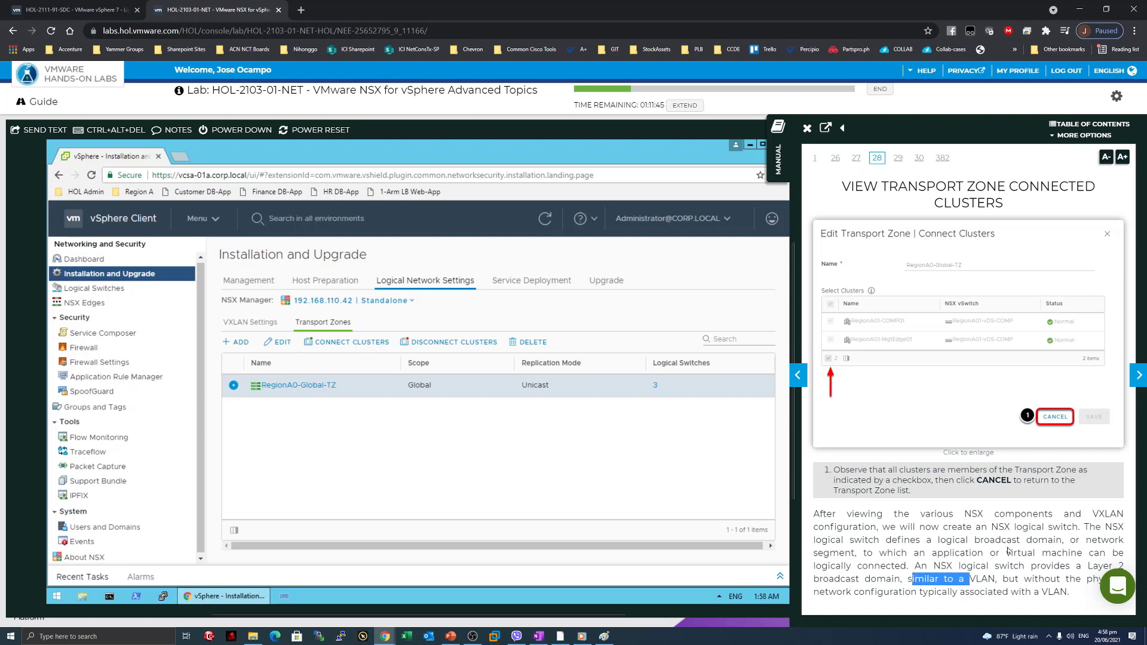
pyautogui.click(923, 574)
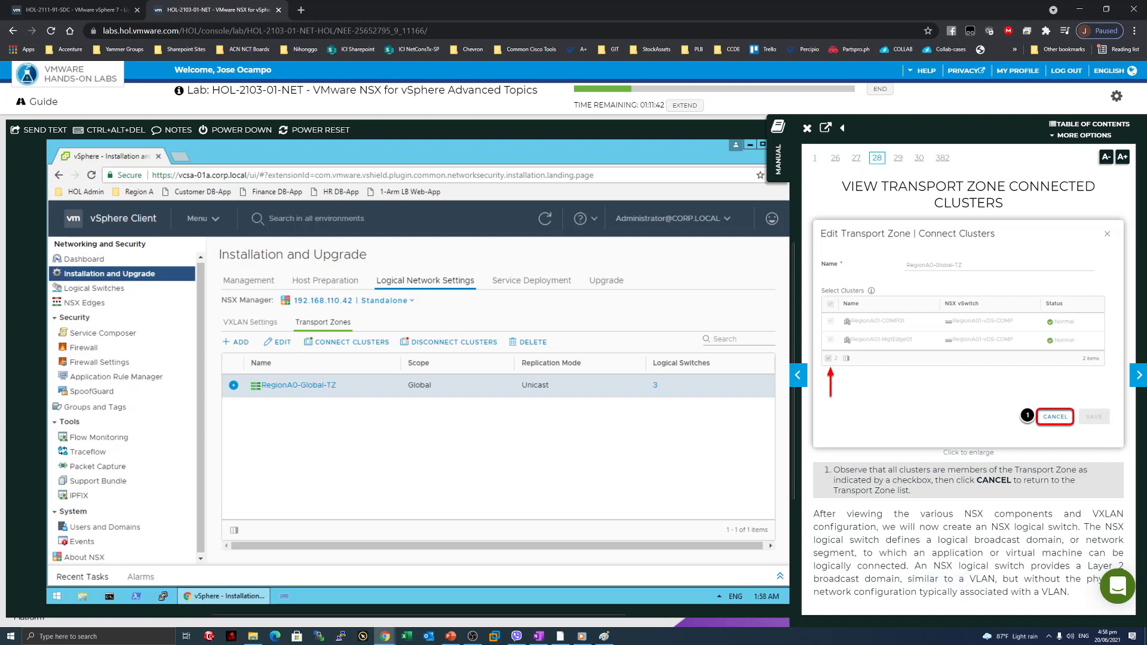
# Show the Logical Switches list with App-LS, DB-LS and DC-Transit.
pyautogui.click(1139, 375)
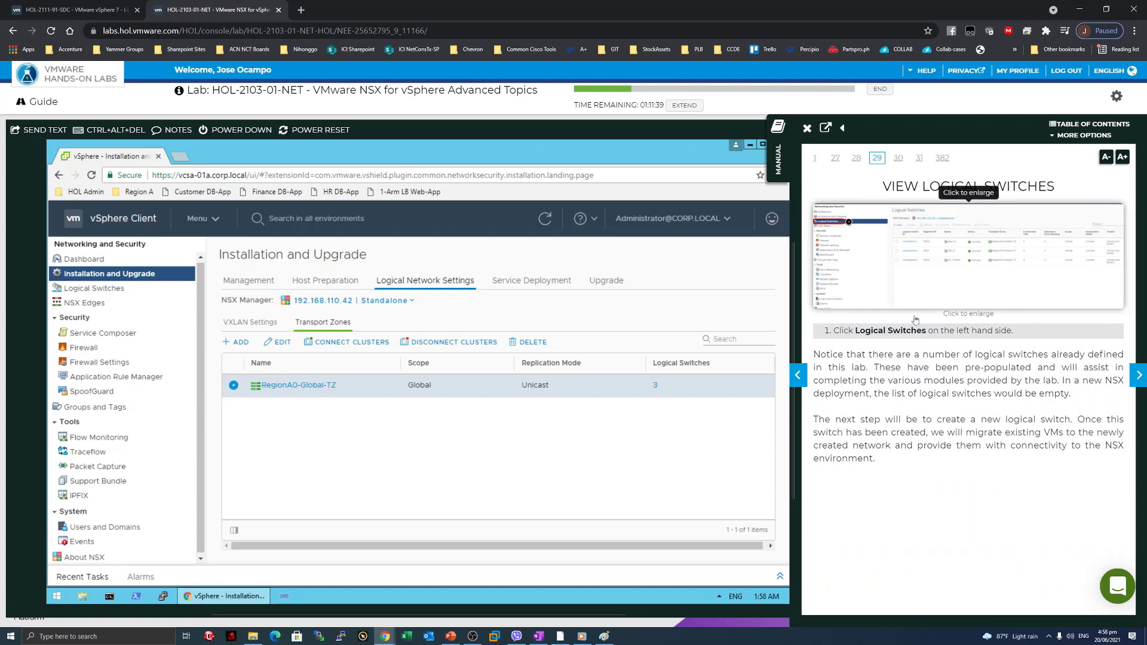
pyautogui.click(122, 291)
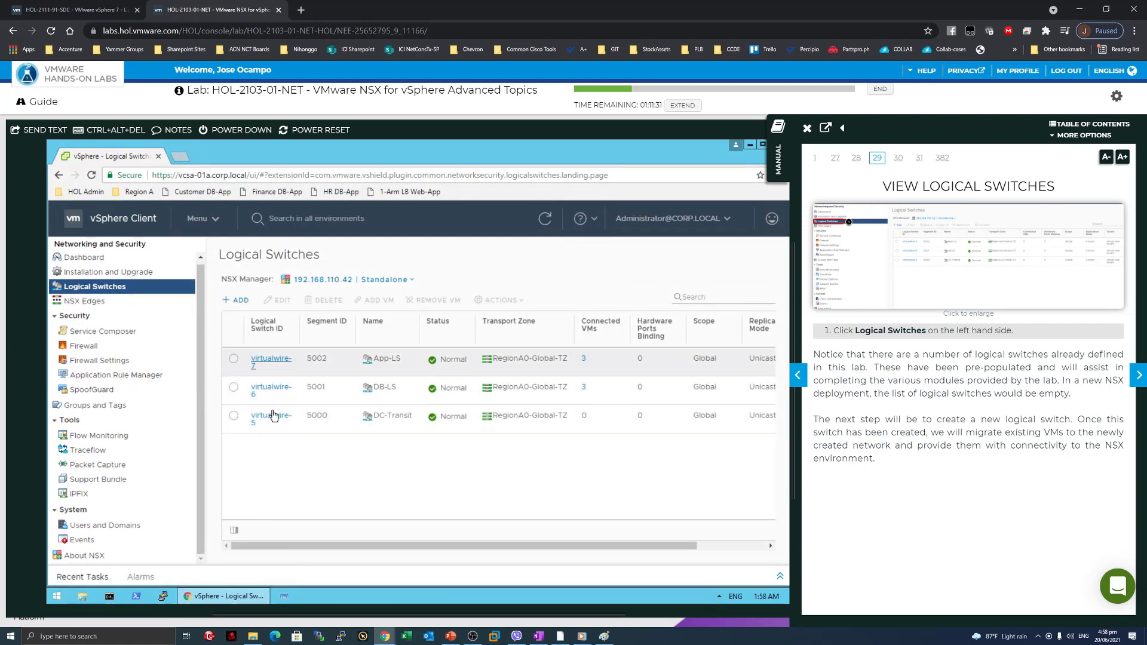
pyautogui.moveTo(877, 354); pyautogui.dragTo(1004, 355)
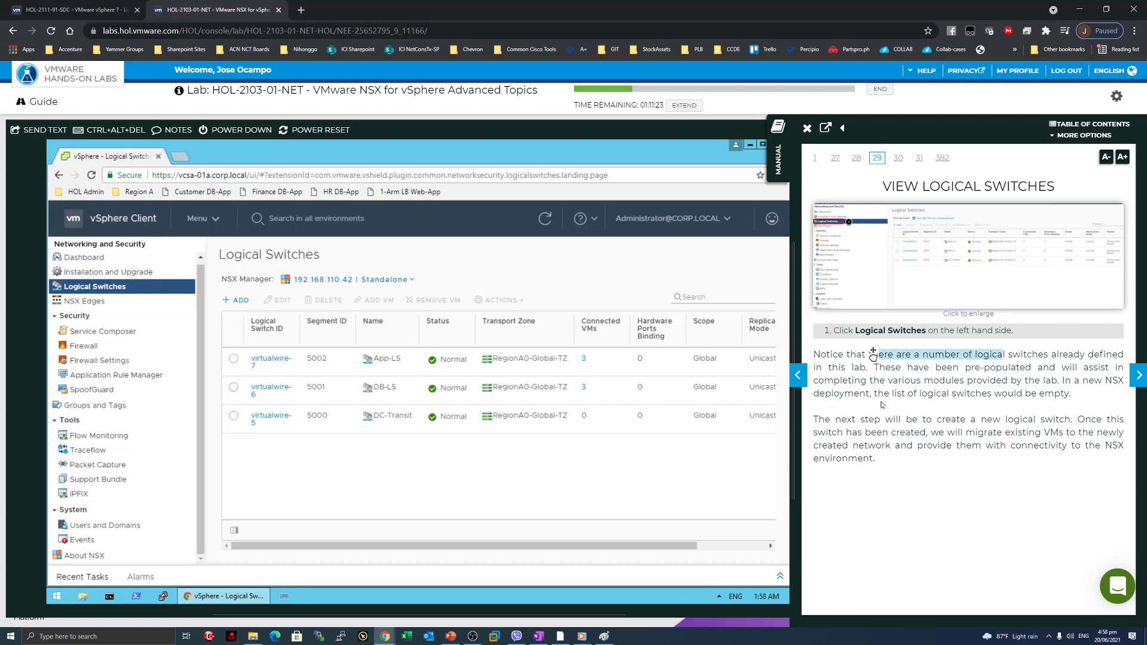
pyautogui.moveTo(872, 381); pyautogui.dragTo(1001, 381)
pyautogui.click(1002, 382)
pyautogui.moveTo(1071, 396); pyautogui.dragTo(951, 370)
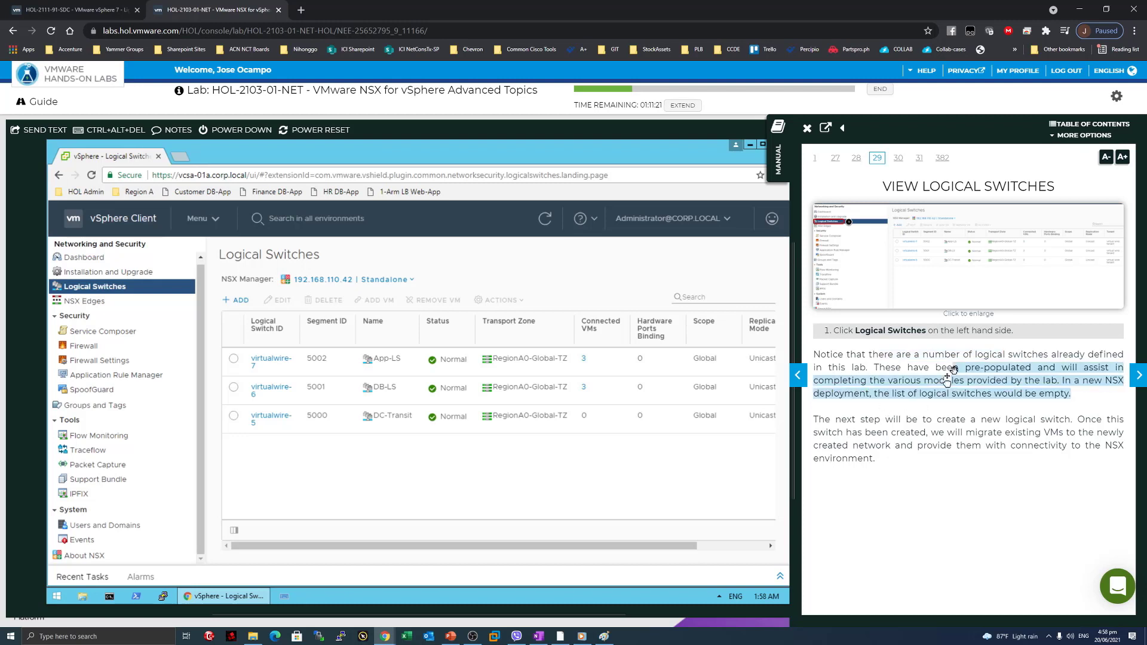
pyautogui.click(900, 411)
# Read the logical switches overview and turn the manual to page 30, Create a New Logical Switch.
pyautogui.moveTo(837, 421); pyautogui.dragTo(1007, 419)
pyautogui.click(940, 476)
pyautogui.moveTo(851, 433); pyautogui.dragTo(1024, 445)
pyautogui.click(846, 432)
pyautogui.click(925, 466)
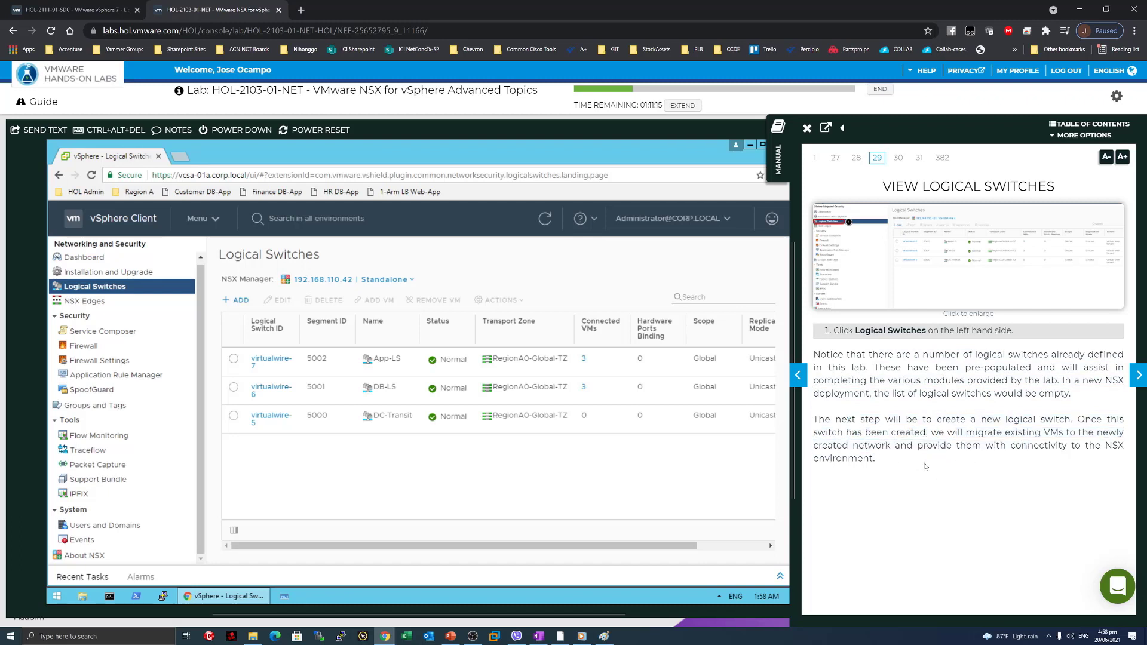
pyautogui.moveTo(852, 446); pyautogui.dragTo(917, 478)
pyautogui.click(917, 478)
pyautogui.click(1137, 375)
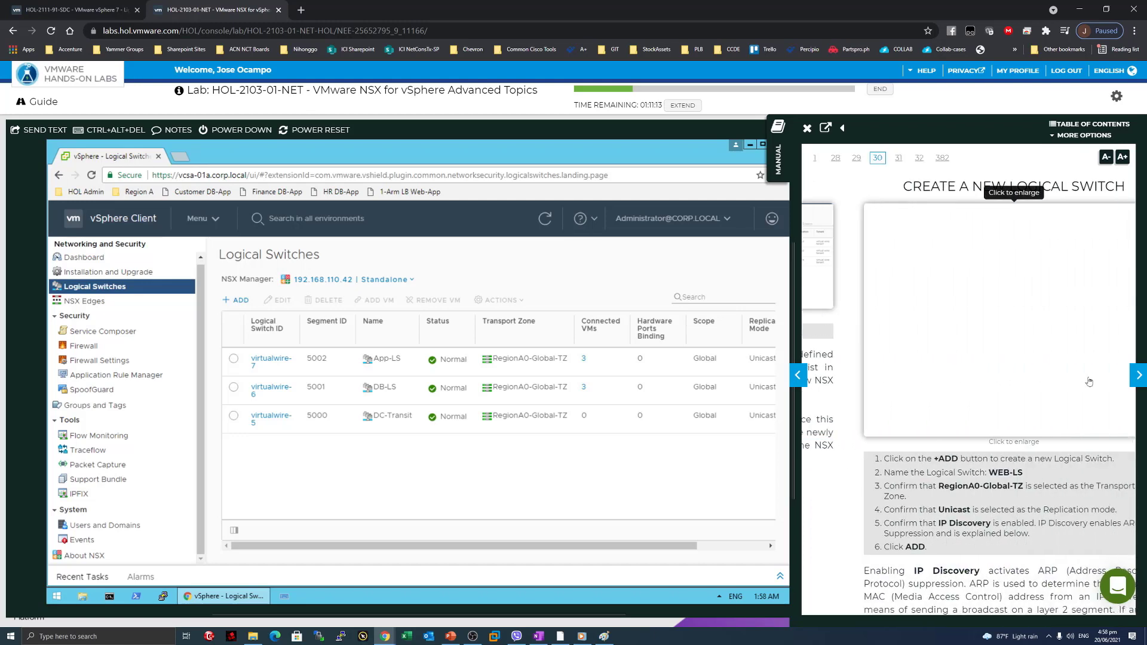
# Add switch WEB-LS in RegionA0-Global-TZ, keeping Unicast and IP Discovery; it receives segment 5003.
pyautogui.click(238, 301)
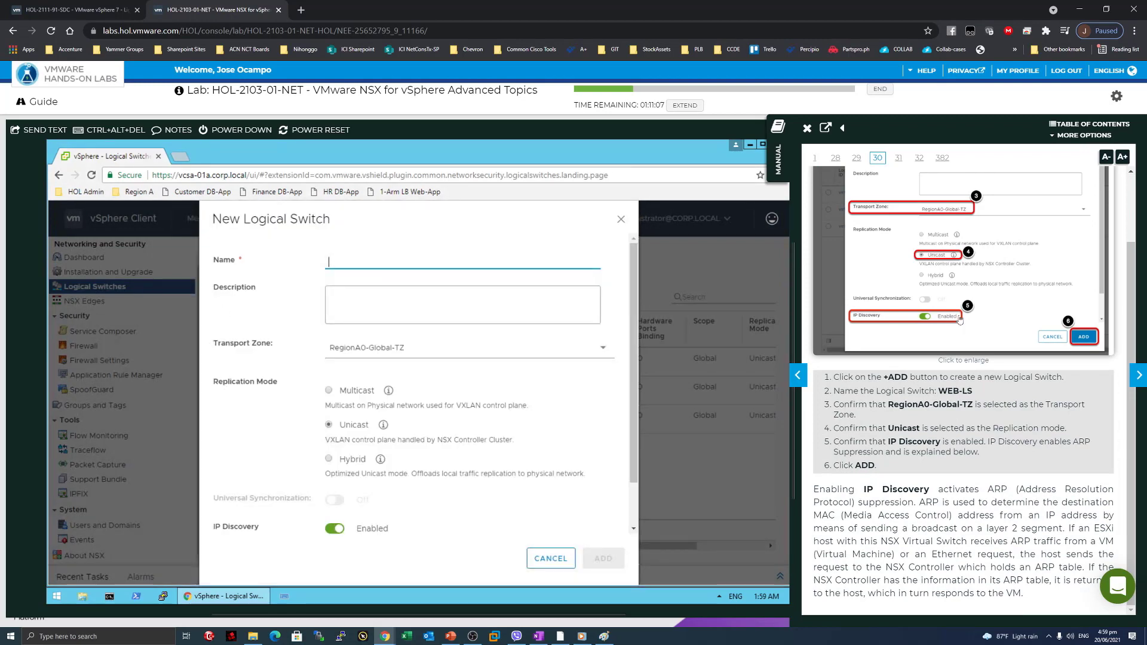
pyautogui.scroll(1, 981, 348)
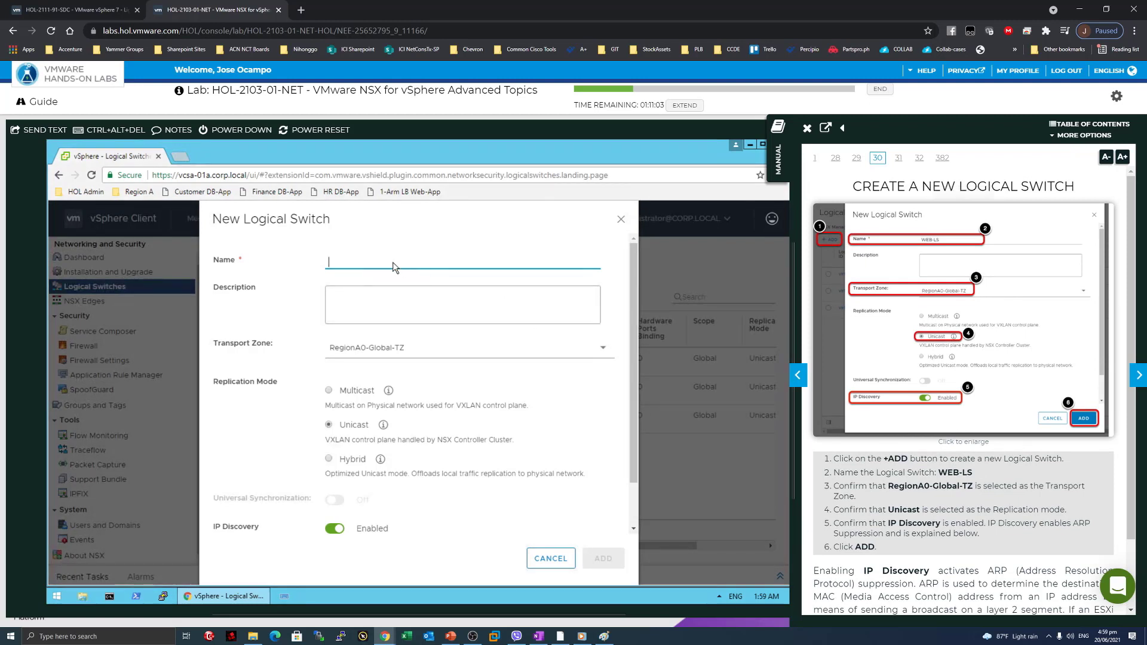
pyautogui.write('We')
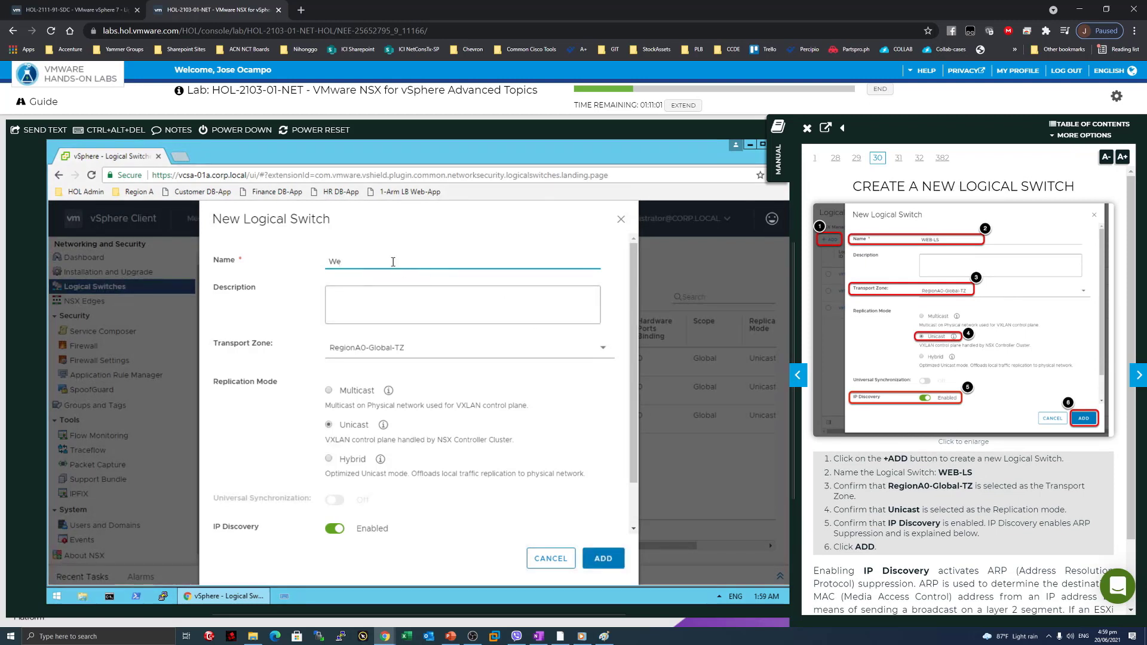
pyautogui.write('b-')
pyautogui.press('BackSpace')
pyautogui.press('BackSpace')
pyautogui.press('BackSpace')
pyautogui.click(362, 311)
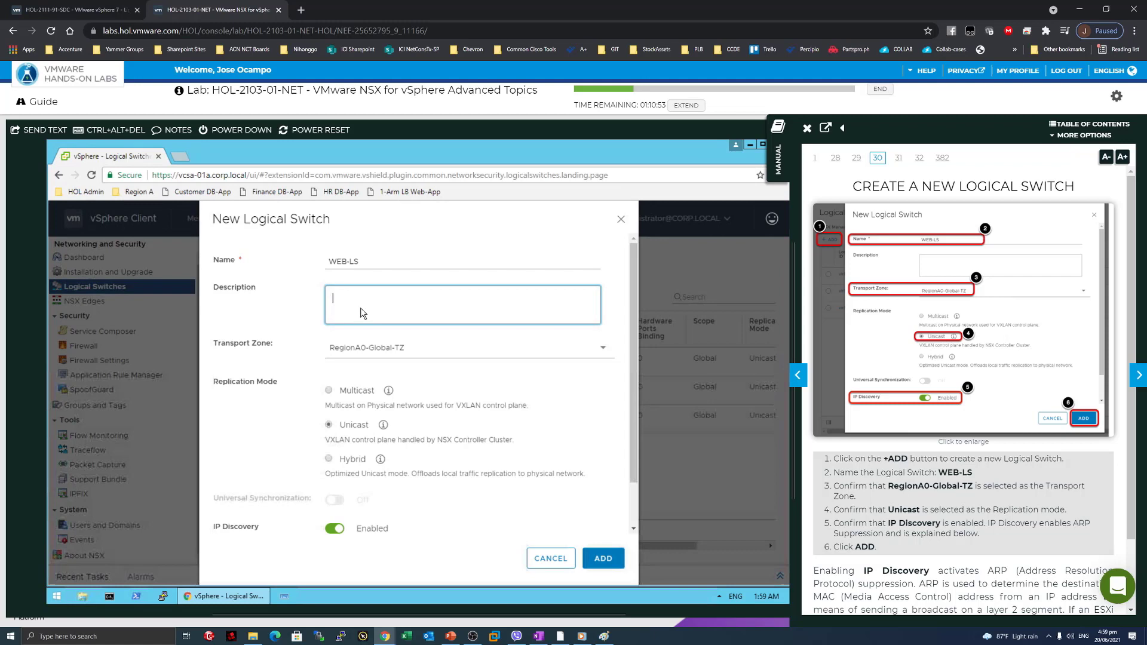
pyautogui.click(385, 351)
pyautogui.click(391, 375)
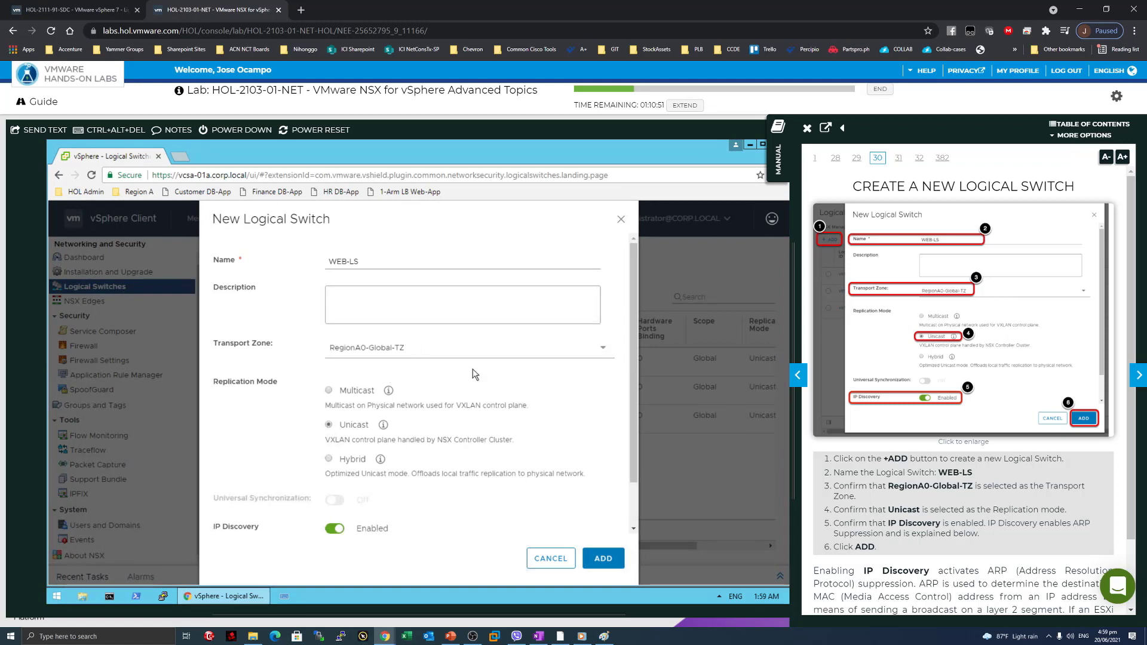
pyautogui.scroll(-2, 925, 502)
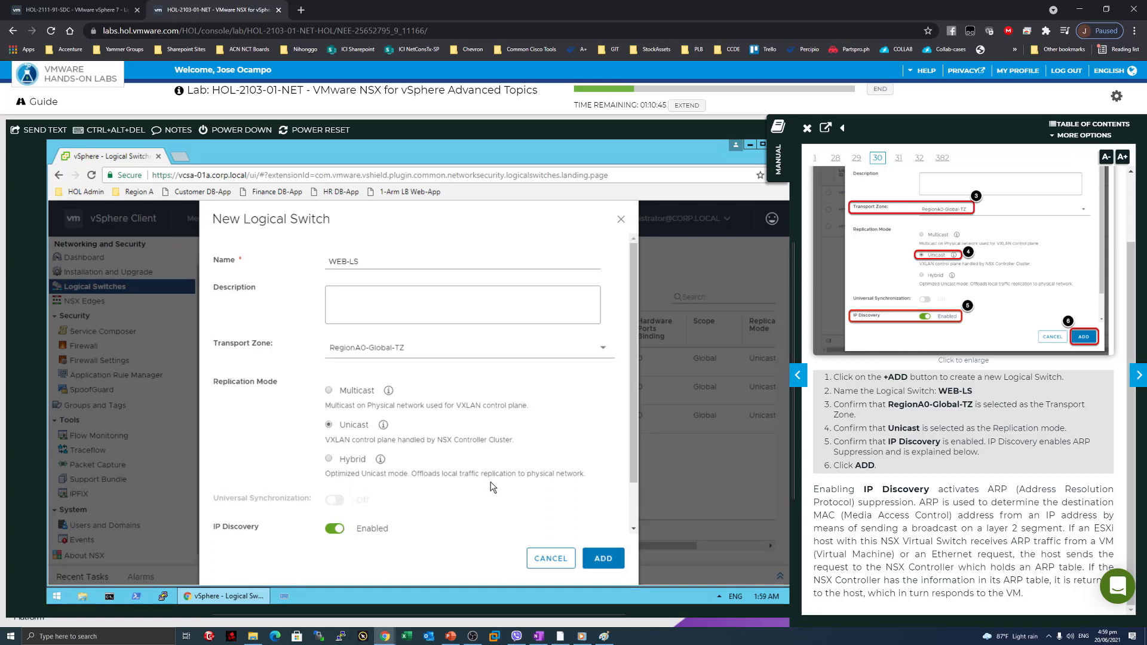
pyautogui.moveTo(633, 454); pyautogui.dragTo(630, 520)
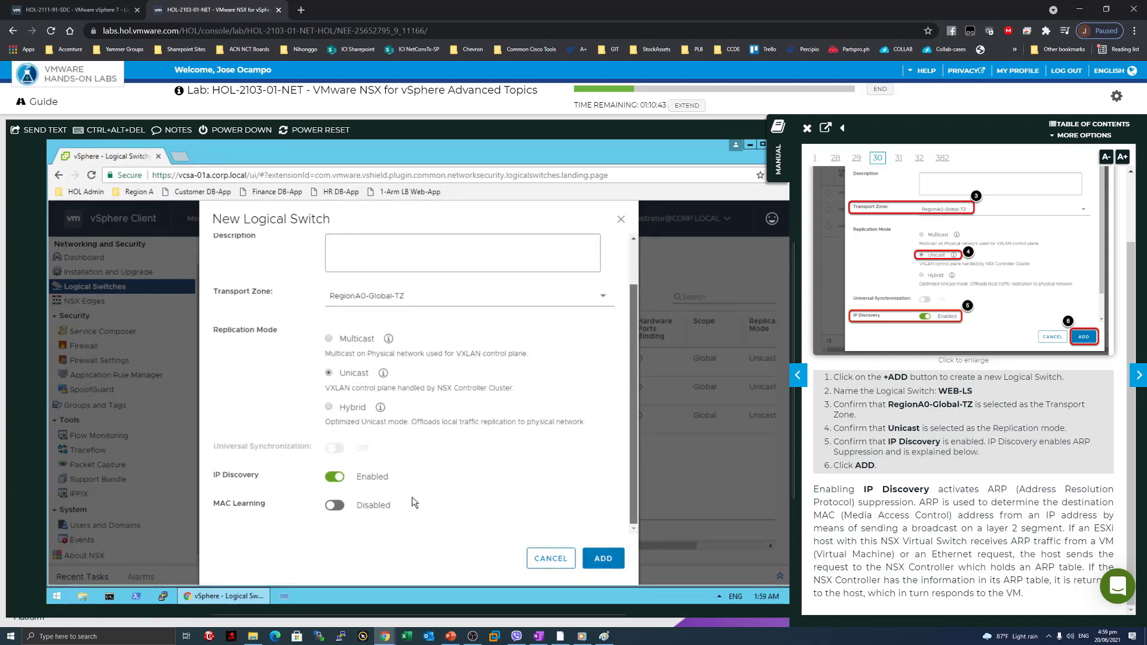
pyautogui.click(593, 558)
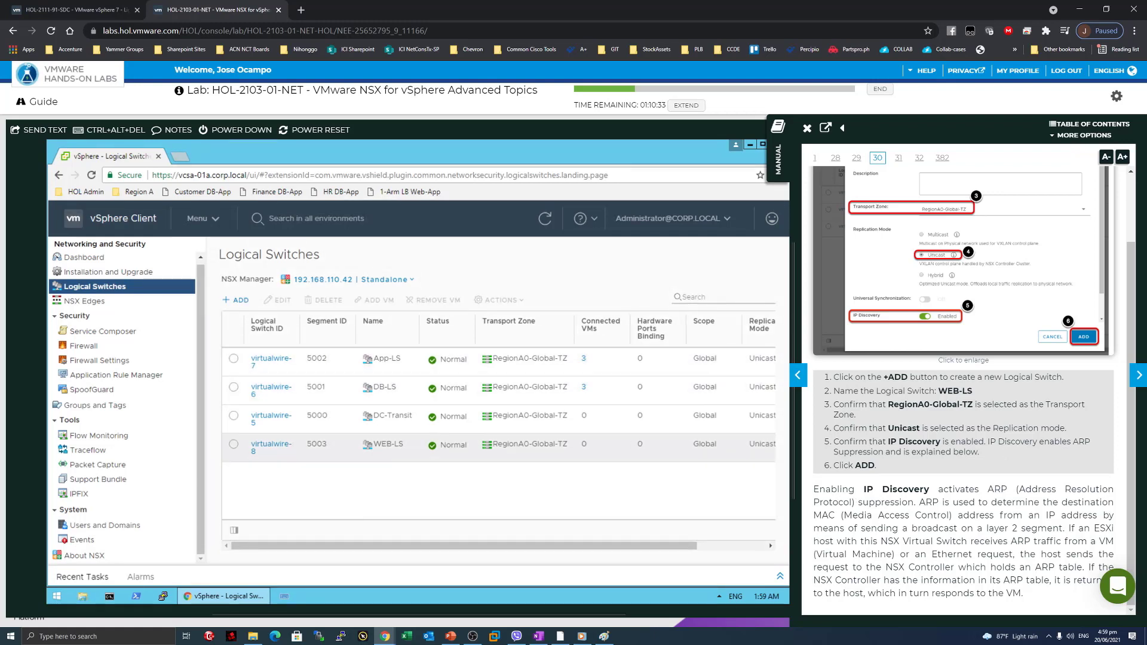
# Read the manual's IP Discovery, ARP and NSX Controller explanation, then move to page 31.
pyautogui.moveTo(890, 490); pyautogui.dragTo(930, 490)
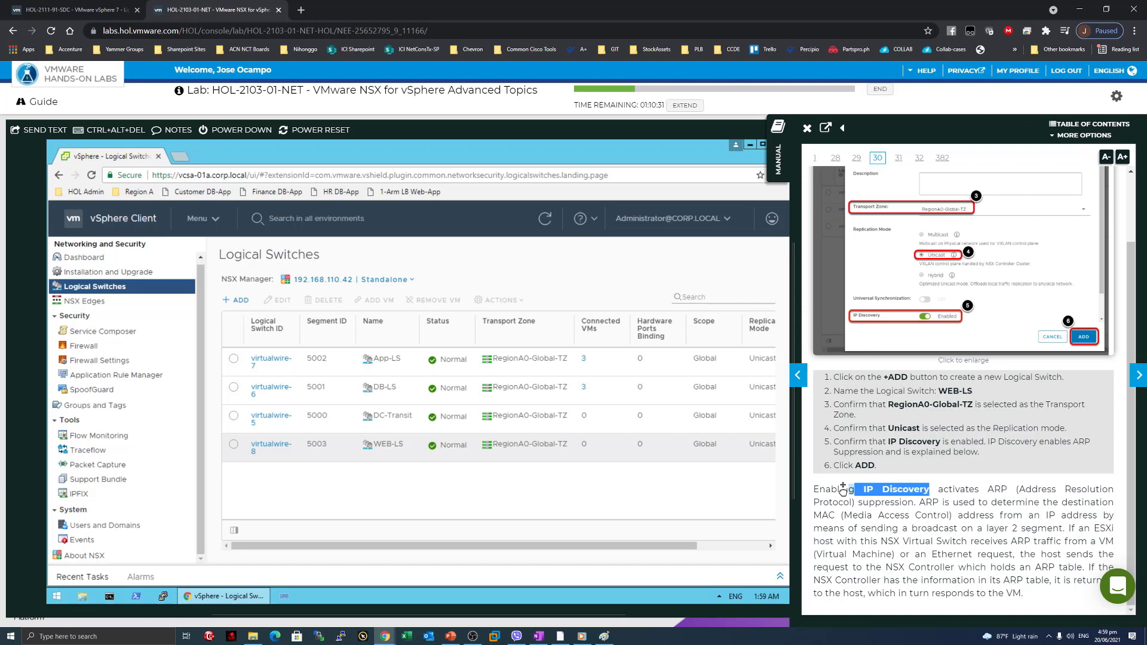
pyautogui.click(950, 500)
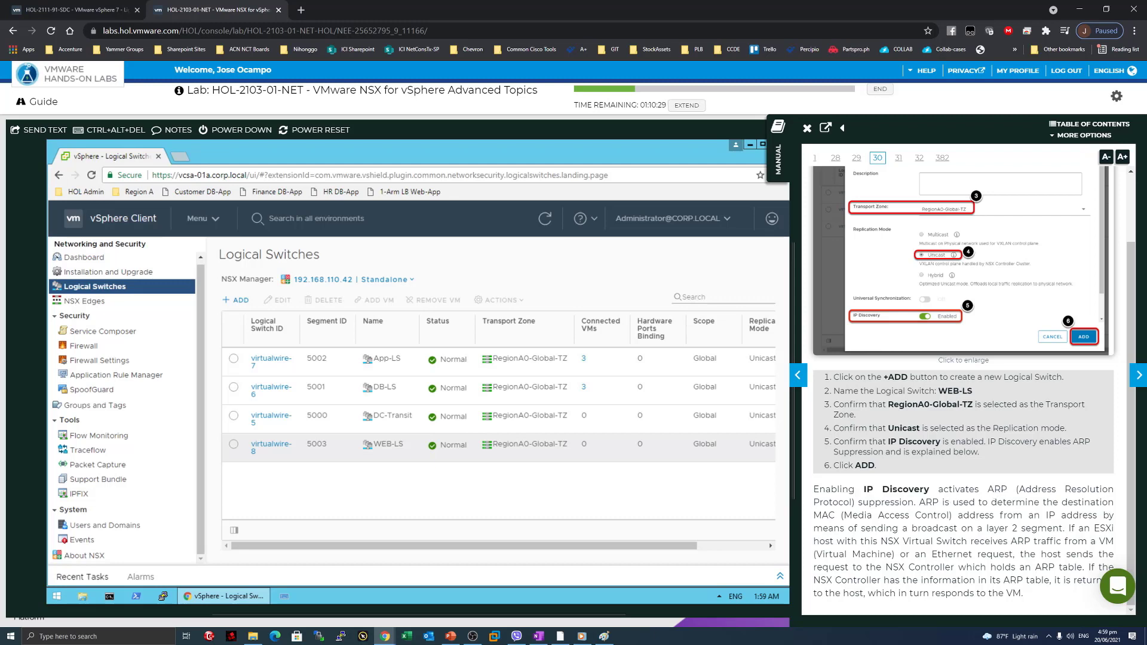
pyautogui.moveTo(858, 503); pyautogui.dragTo(1062, 528)
pyautogui.click(901, 503)
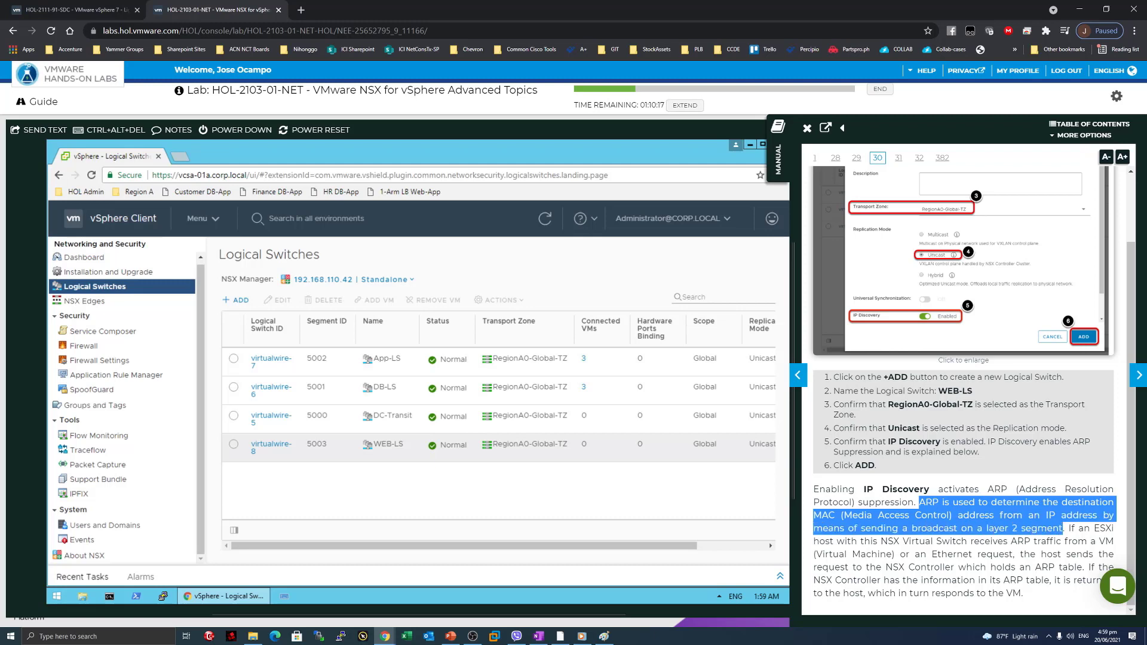
pyautogui.click(1063, 528)
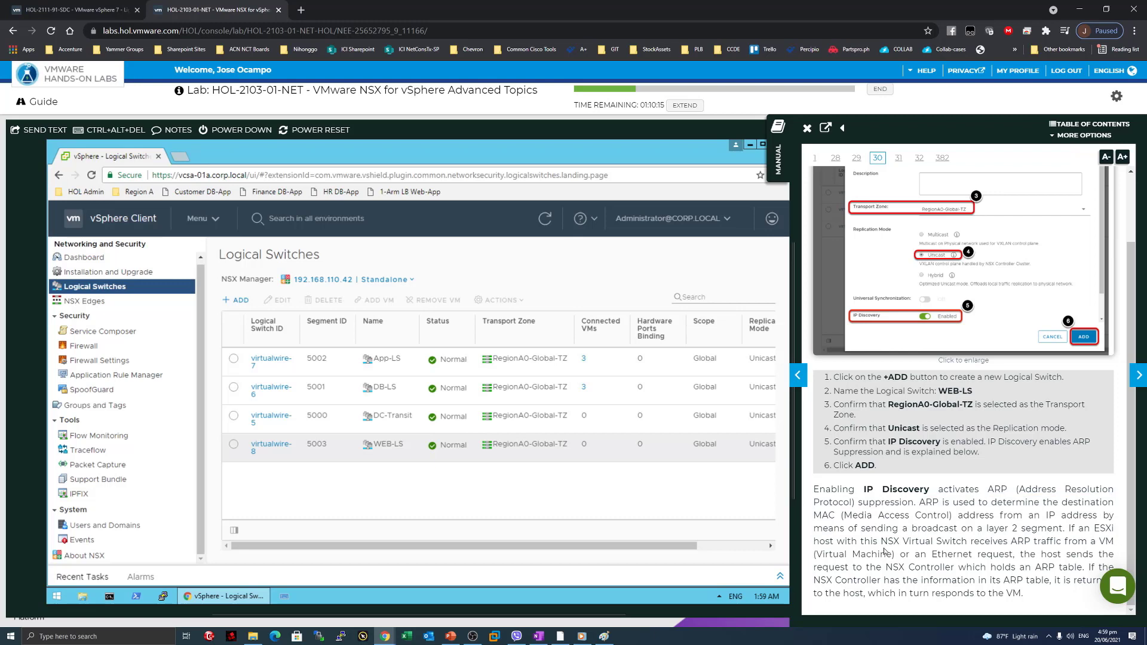
pyautogui.moveTo(860, 541); pyautogui.dragTo(1095, 541)
pyautogui.click(1095, 541)
pyautogui.moveTo(822, 567); pyautogui.dragTo(1076, 567)
pyautogui.click(1076, 567)
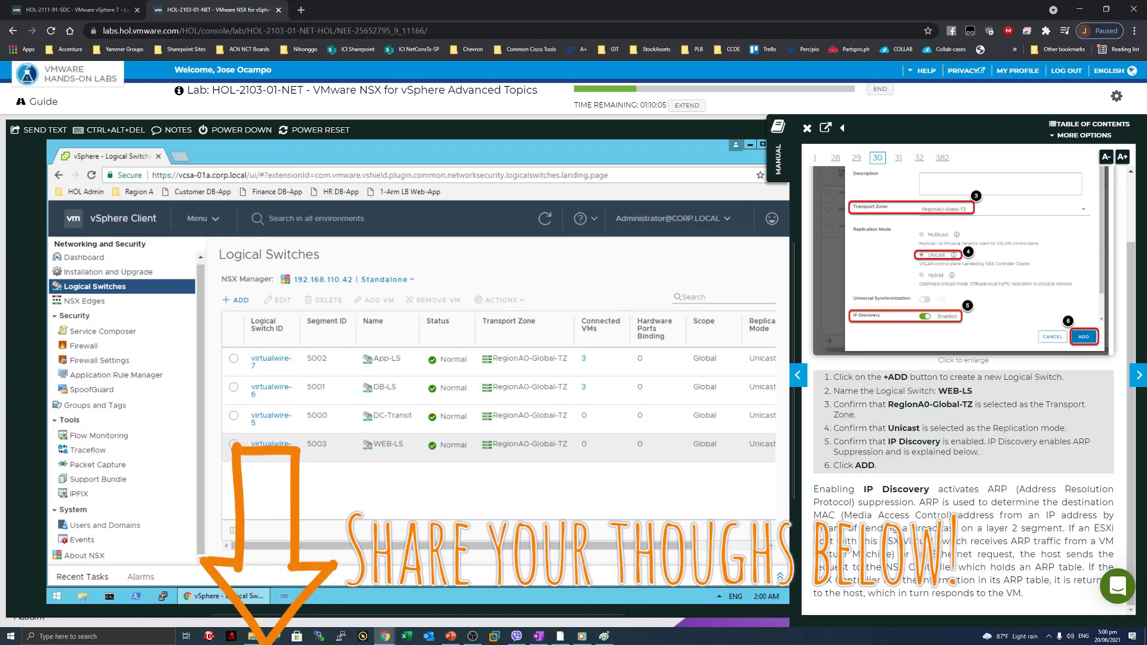
pyautogui.moveTo(877, 593); pyautogui.dragTo(981, 580)
pyautogui.click(989, 579)
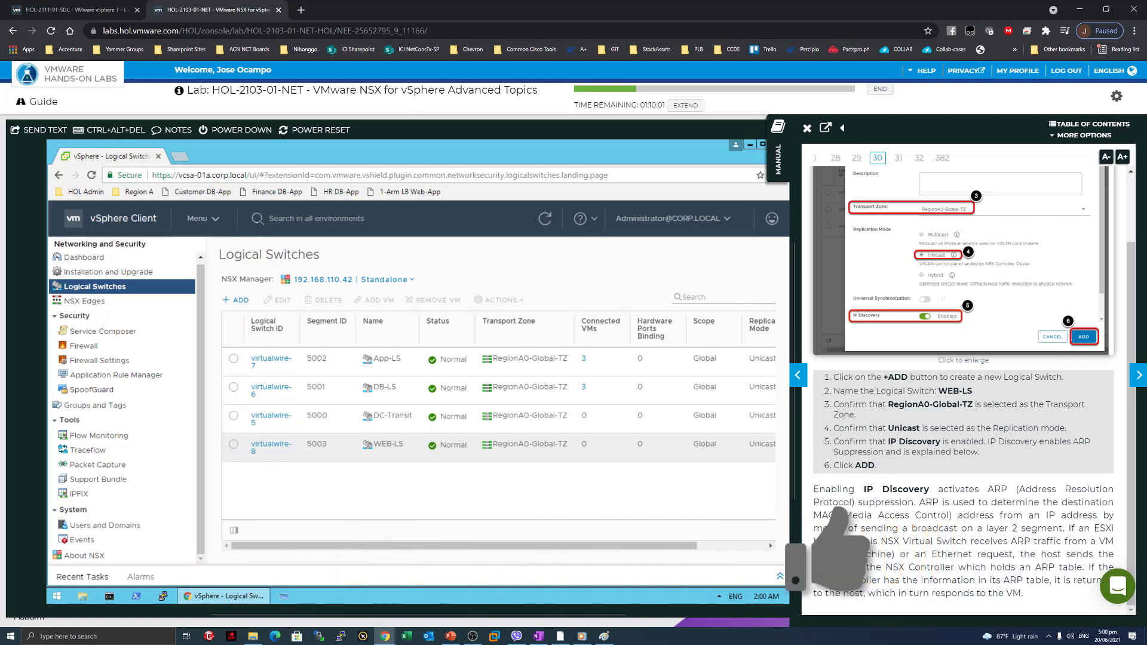
pyautogui.click(1132, 378)
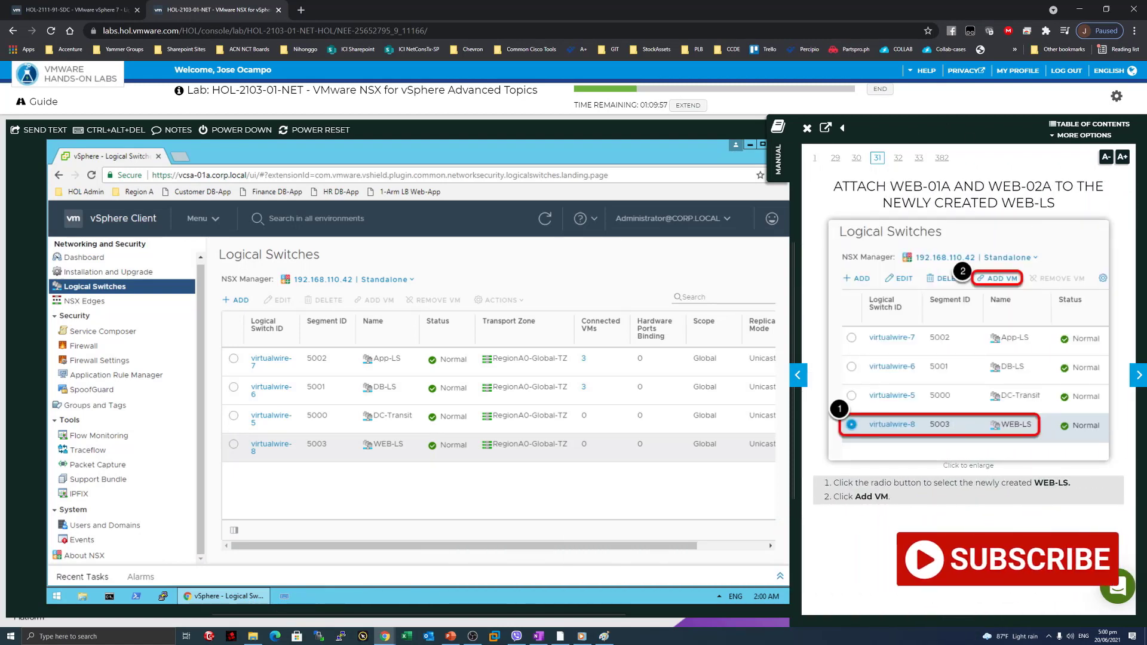
# Select virtualwire-8 (WEB-LS) and launch Add VM, listing 14 available VMs.
pyautogui.moveTo(840, 186); pyautogui.dragTo(1025, 205)
pyautogui.click(1060, 208)
pyautogui.click(992, 540)
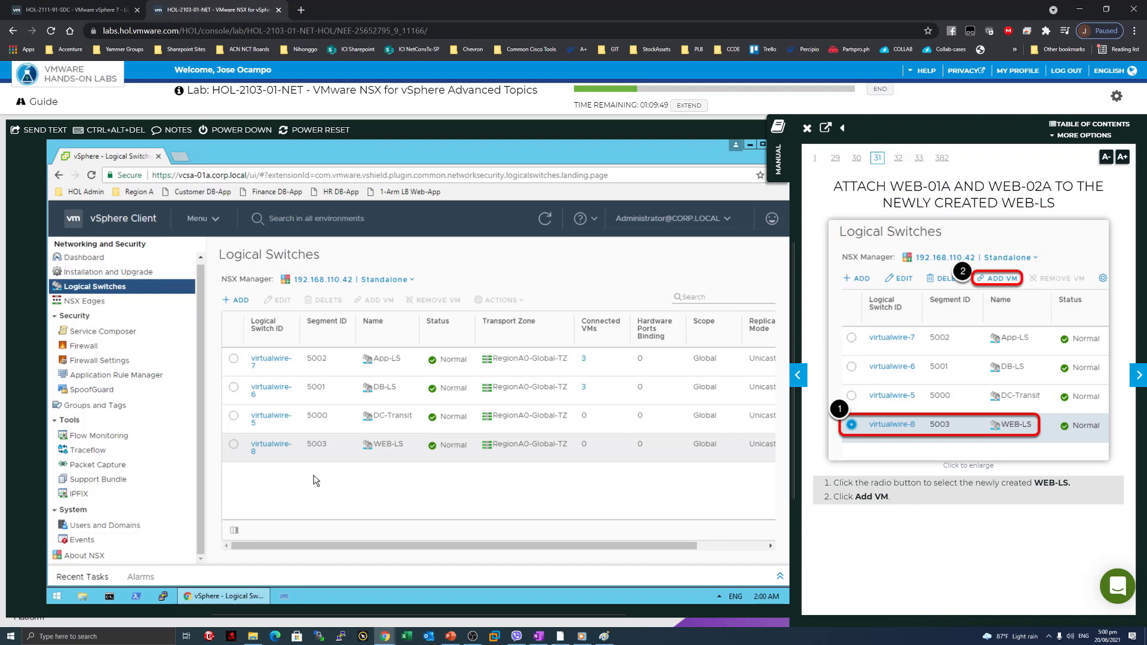
pyautogui.click(233, 445)
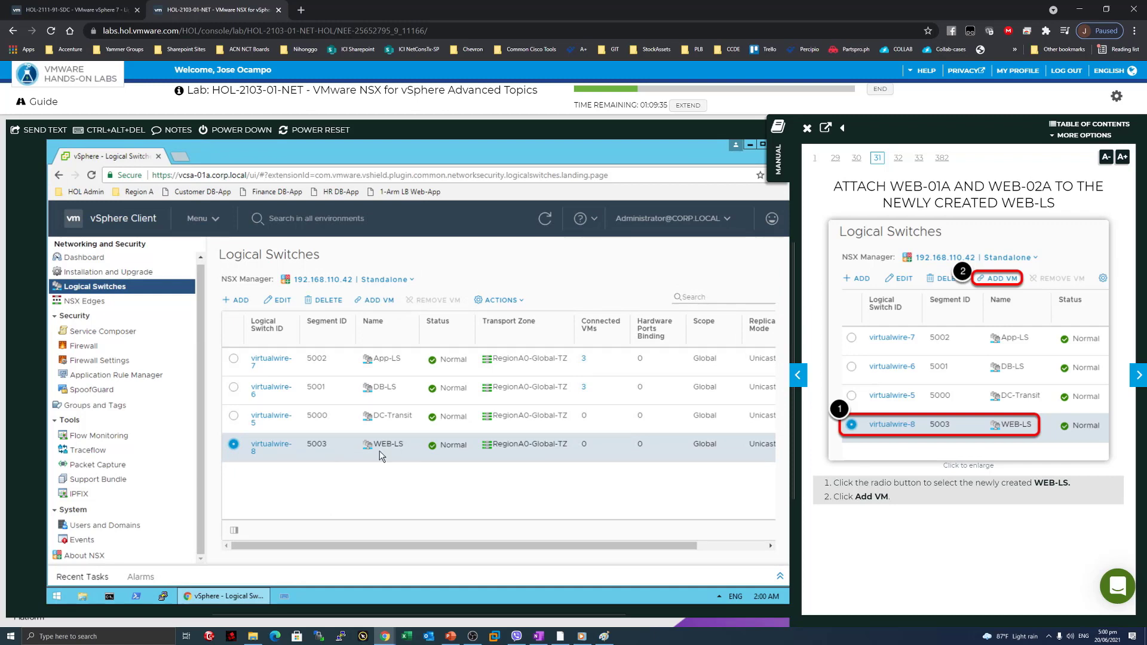
pyautogui.click(379, 301)
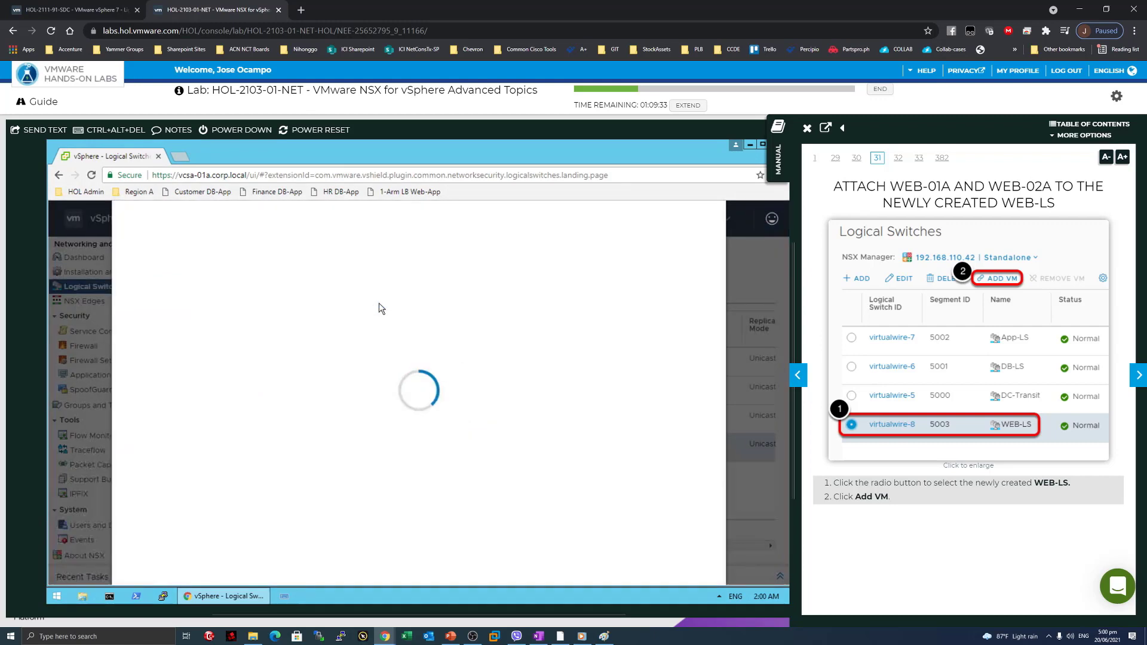
# Filter VMs by 'web', move web-01a_corp.local and web-02a_corp.local to the selected list, and continue.
pyautogui.click(1129, 374)
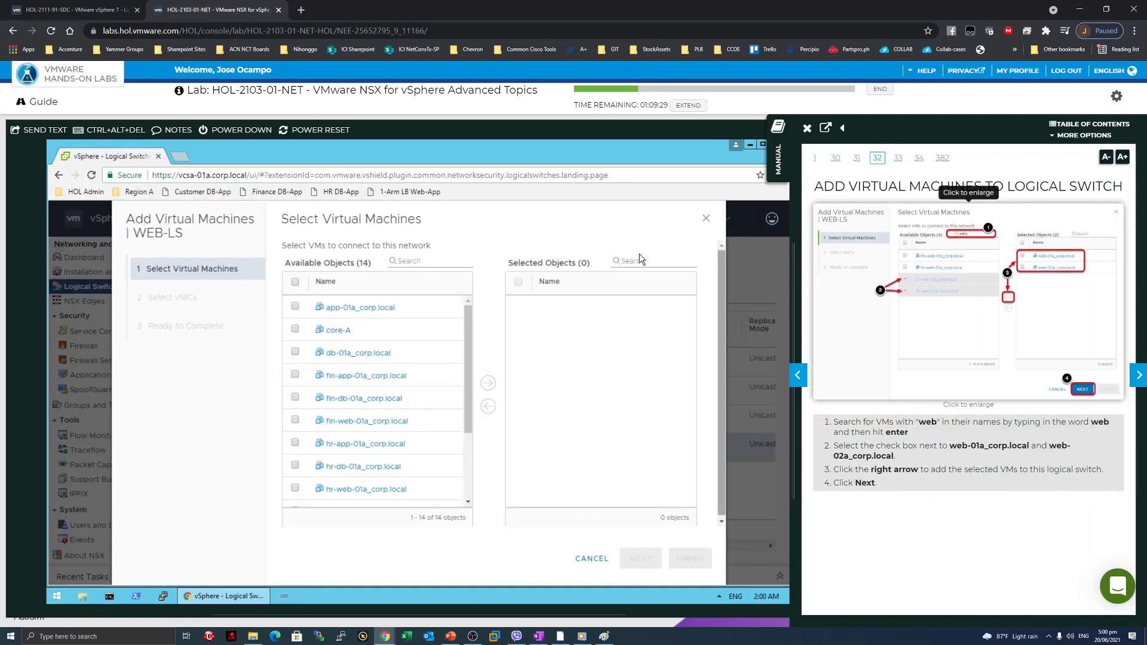
pyautogui.click(405, 261)
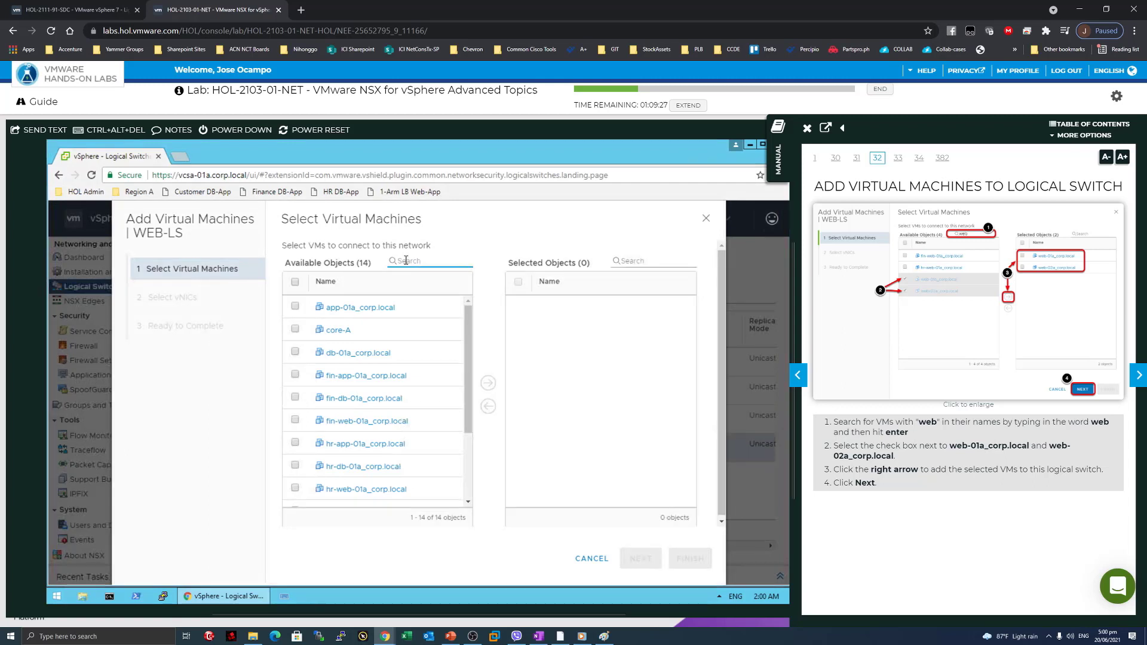
pyautogui.write('web')
pyautogui.press('Return')
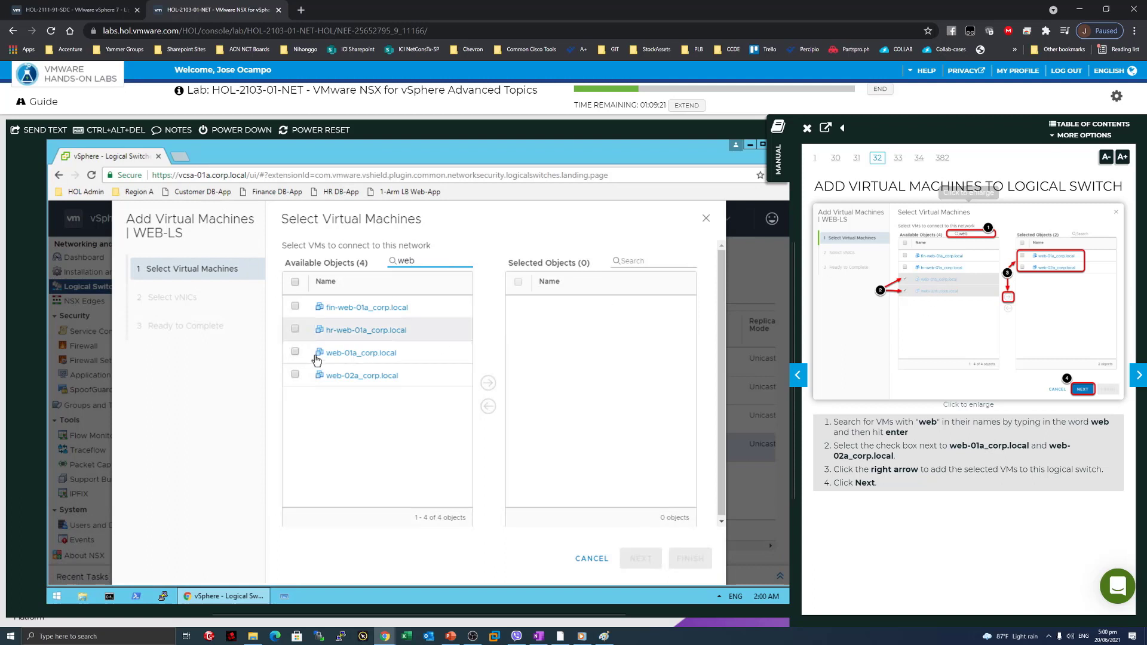
pyautogui.click(295, 352)
pyautogui.click(295, 373)
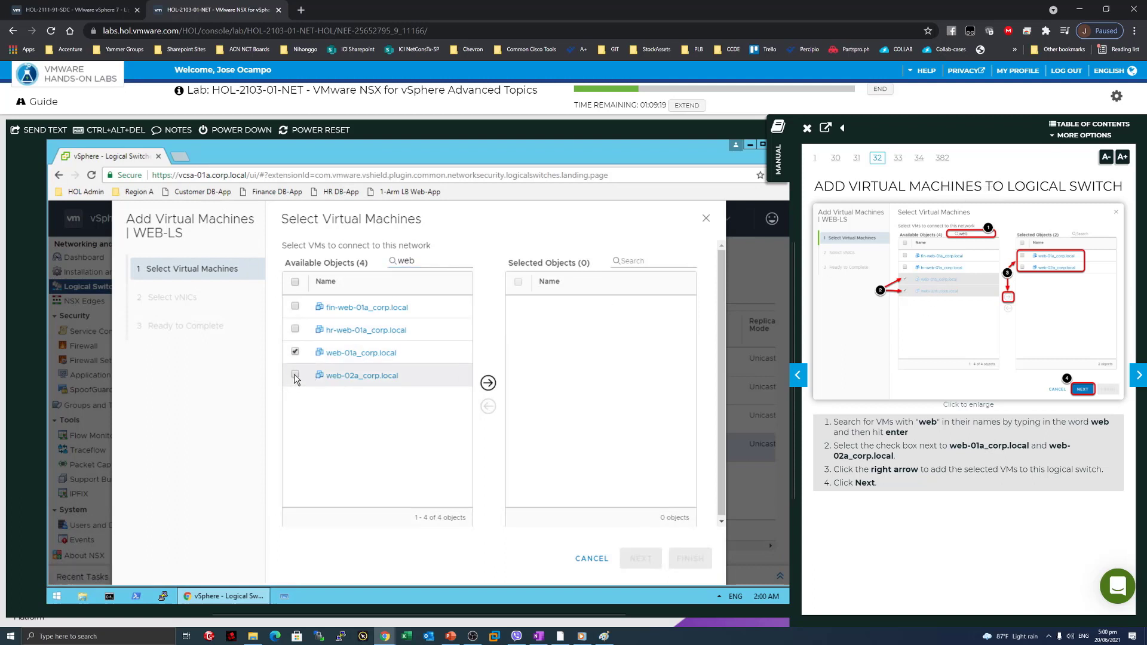
pyautogui.click(488, 383)
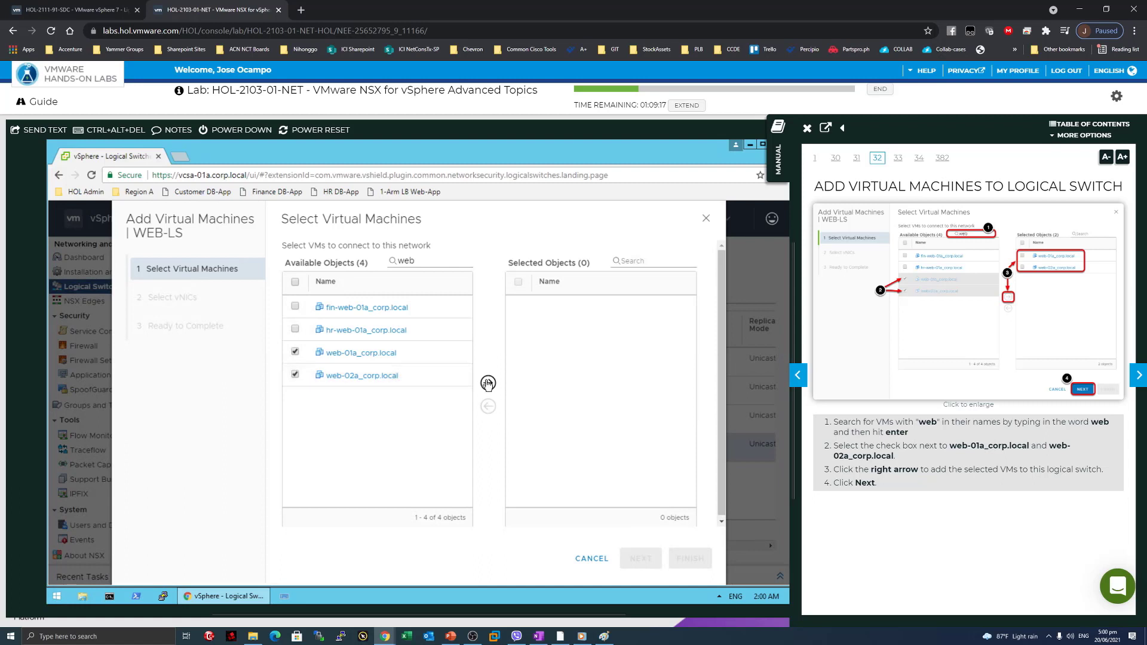
pyautogui.click(642, 555)
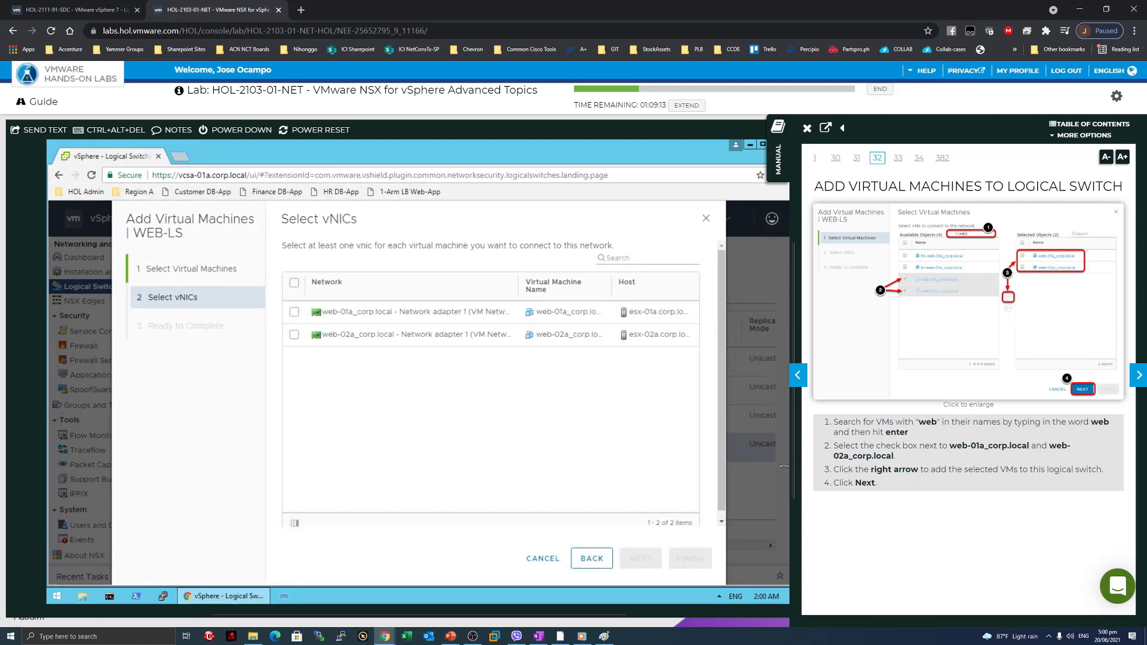
# Tick Network adapter 1 for web-01a and web-02a and go to Ready to Complete.
pyautogui.click(1136, 377)
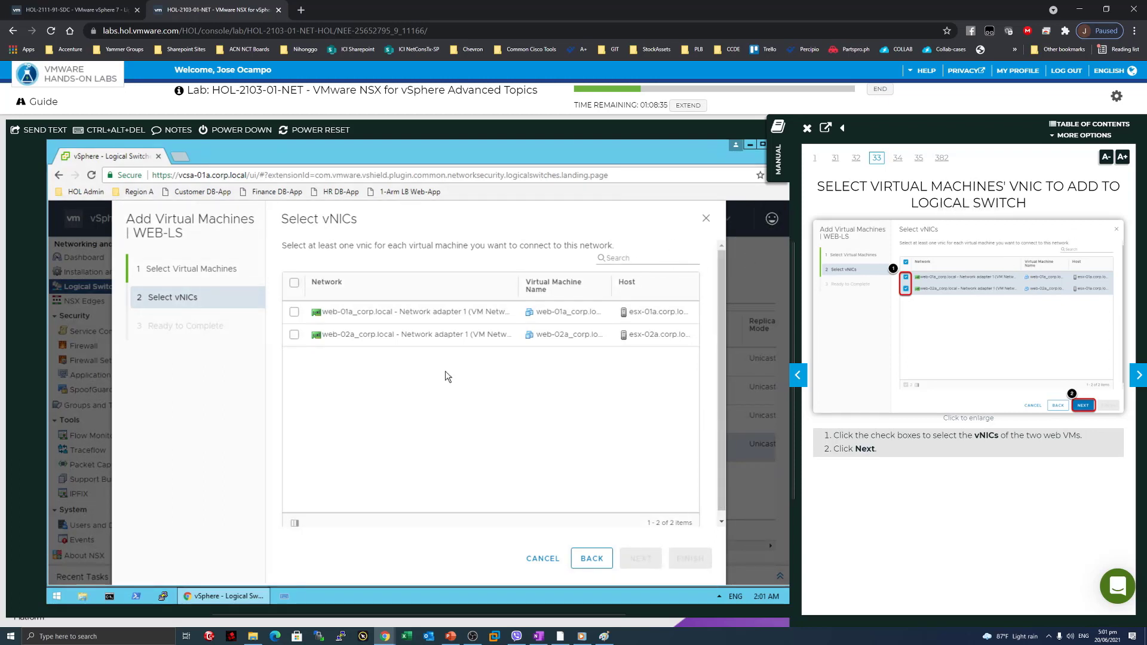
pyautogui.click(293, 311)
pyautogui.click(293, 334)
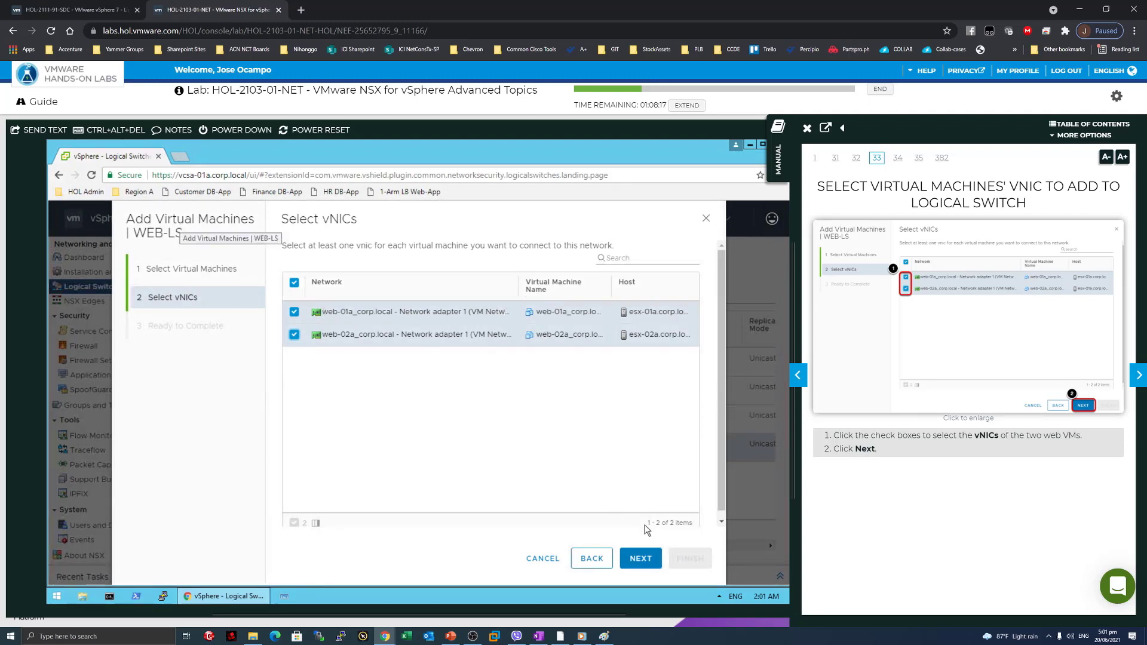
pyautogui.click(641, 560)
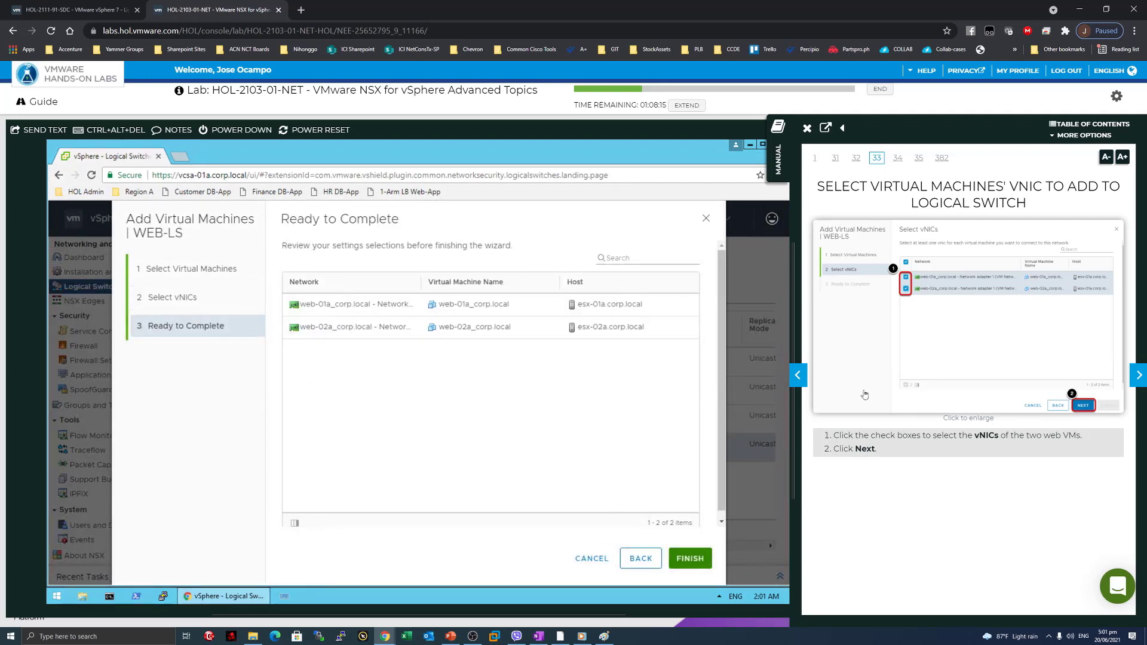
# Finish the wizard so WEB-LS shows 2 connected VMs, with the manual on page 34.
pyautogui.click(1139, 375)
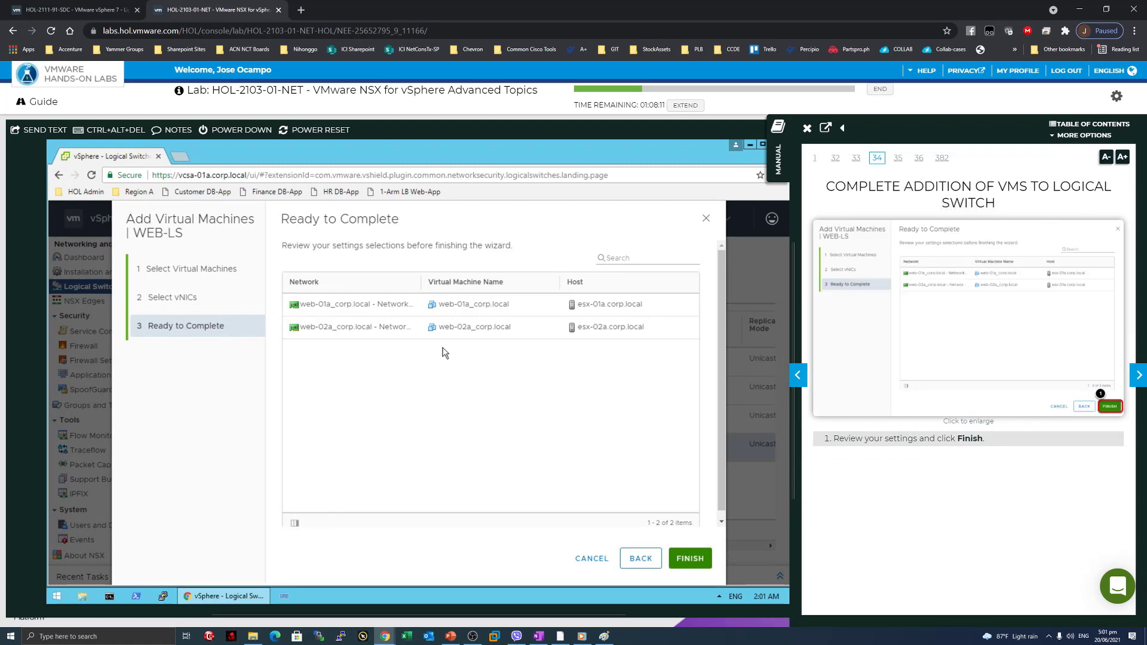
pyautogui.click(690, 558)
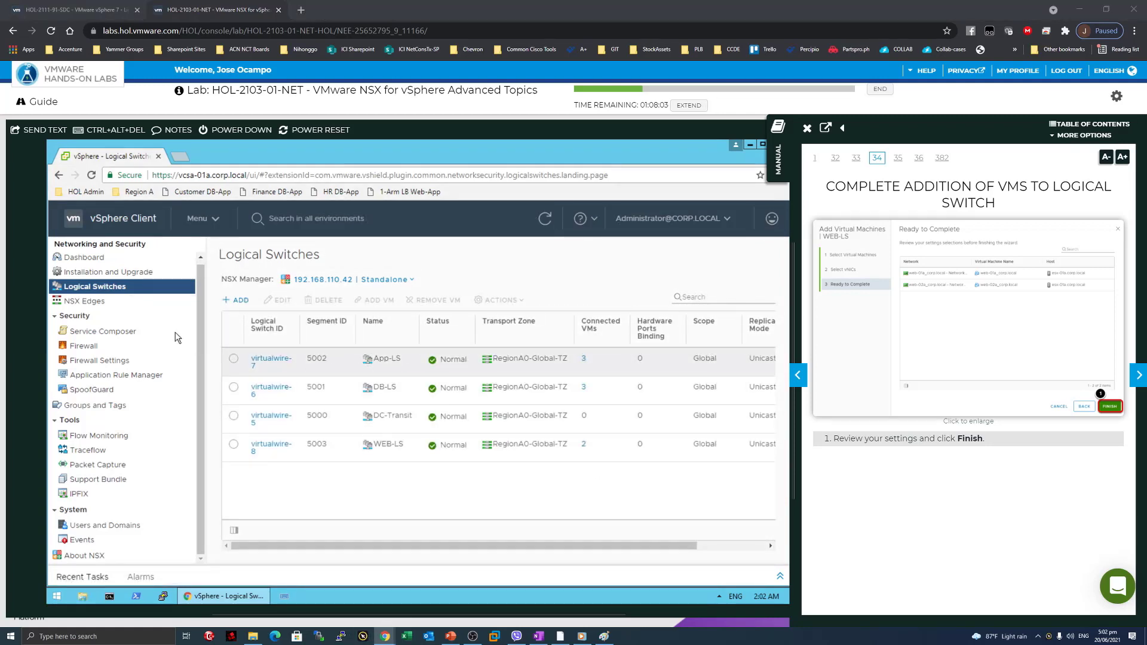
pyautogui.hotkey('ctrl', 'F1')
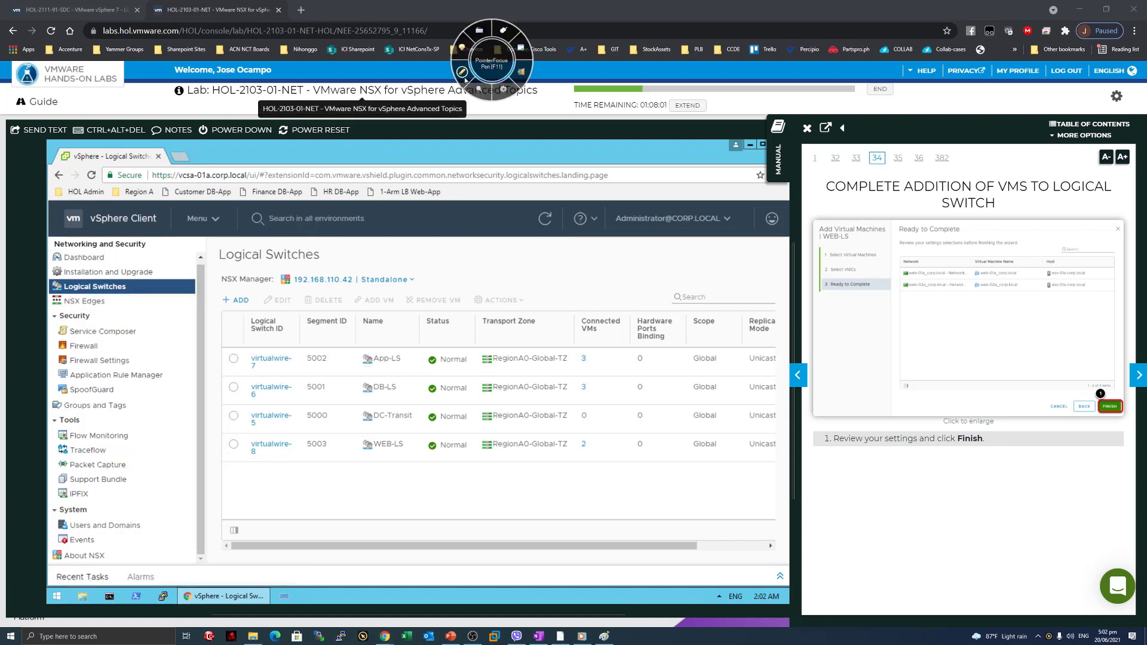
pyautogui.press('F11')
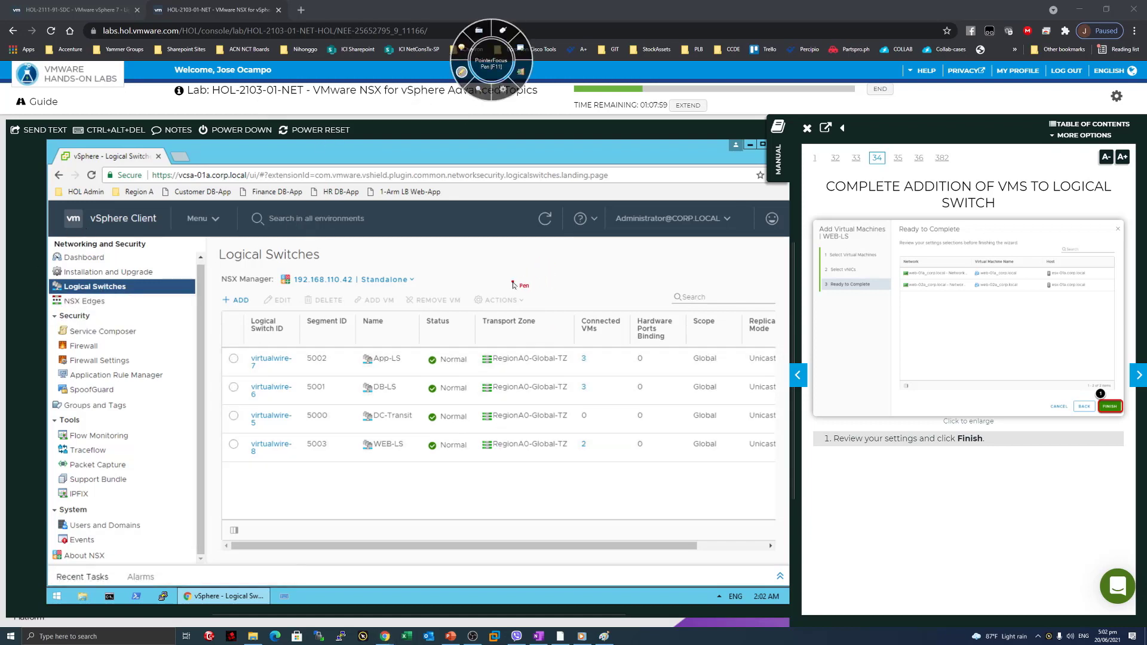
pyautogui.moveTo(480, 272)
pyautogui.mouseDown()
pyautogui.moveTo(484, 307)
pyautogui.moveTo(817, 327)
pyautogui.moveTo(477, 273)
pyautogui.mouseUp()
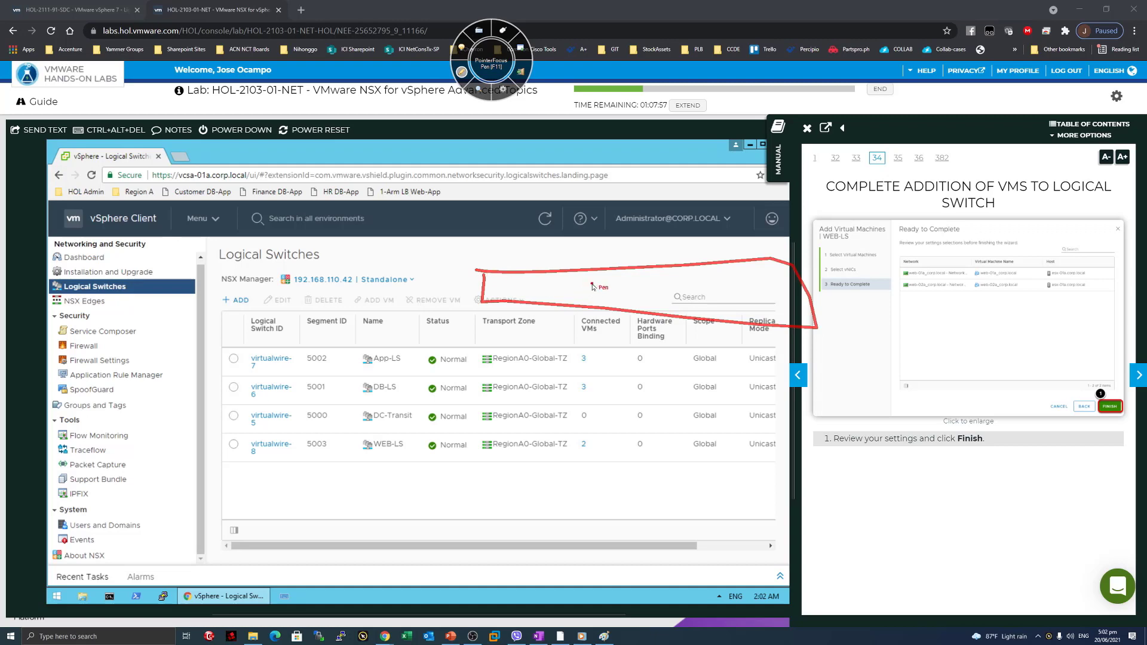
pyautogui.moveTo(591, 284)
pyautogui.mouseDown()
pyautogui.moveTo(609, 294)
pyautogui.moveTo(654, 280)
pyautogui.moveTo(655, 302)
pyautogui.mouseUp()
pyautogui.moveTo(687, 288); pyautogui.dragTo(677, 303)
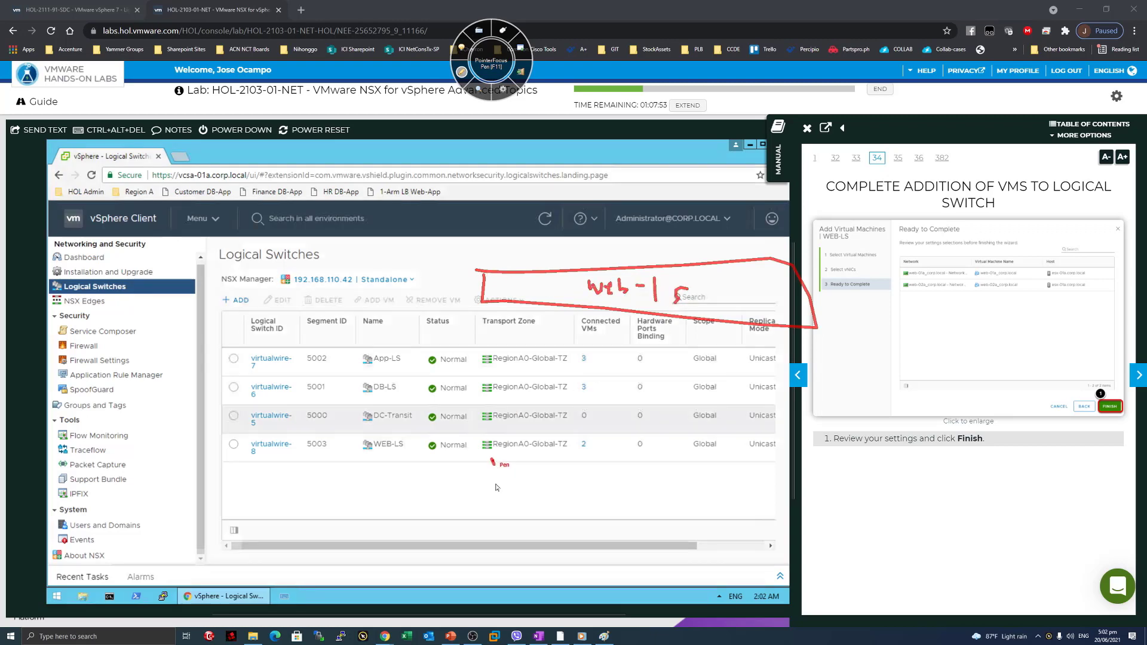
pyautogui.moveTo(494, 458); pyautogui.dragTo(487, 489)
pyautogui.moveTo(667, 471)
pyautogui.mouseDown()
pyautogui.moveTo(668, 498)
pyautogui.moveTo(697, 502)
pyautogui.mouseUp()
pyautogui.moveTo(519, 452); pyautogui.dragTo(516, 461)
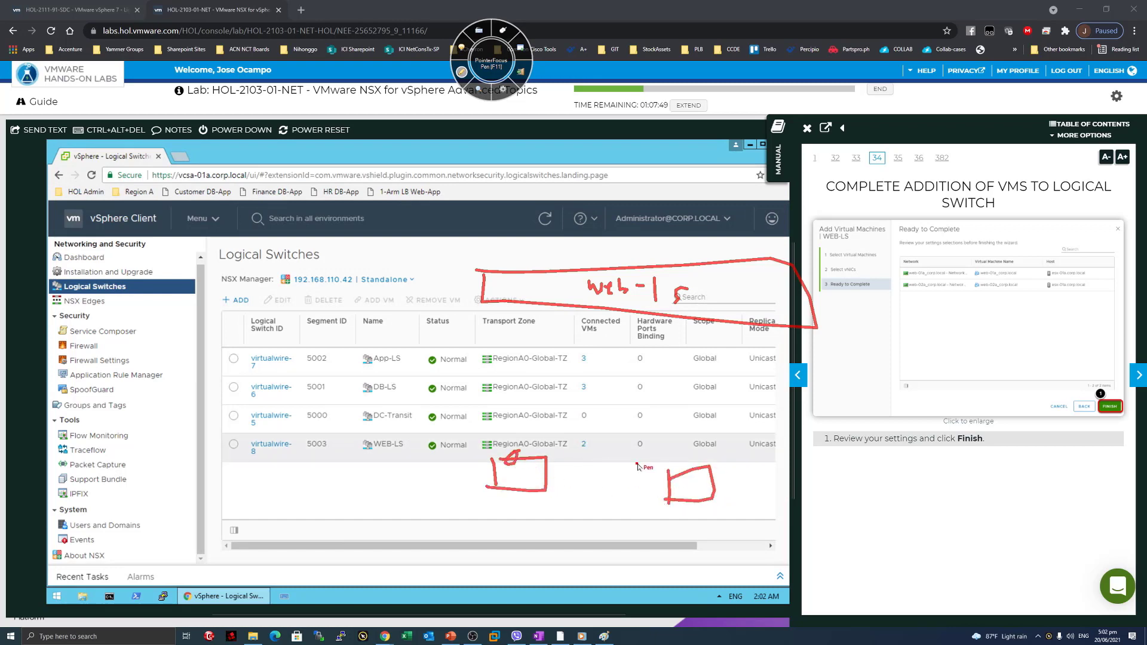
pyautogui.moveTo(670, 476); pyautogui.dragTo(692, 474)
pyautogui.moveTo(512, 457); pyautogui.dragTo(546, 305)
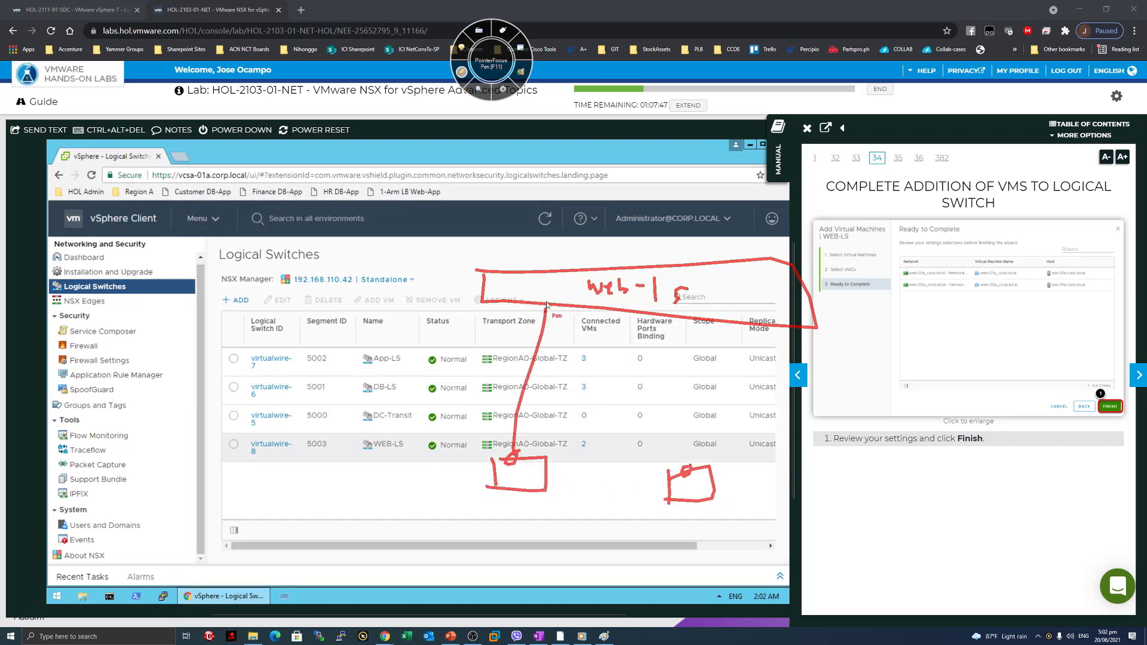
pyautogui.moveTo(687, 469)
pyautogui.mouseDown()
pyautogui.moveTo(675, 308)
pyautogui.moveTo(688, 311)
pyautogui.mouseUp()
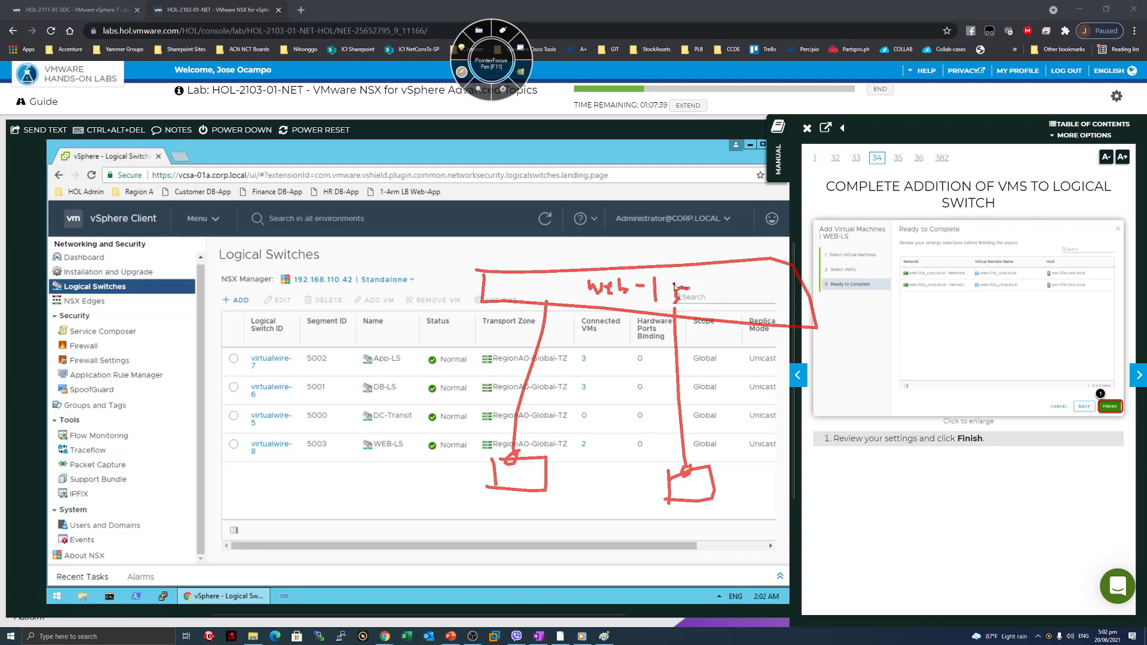
pyautogui.click(463, 74)
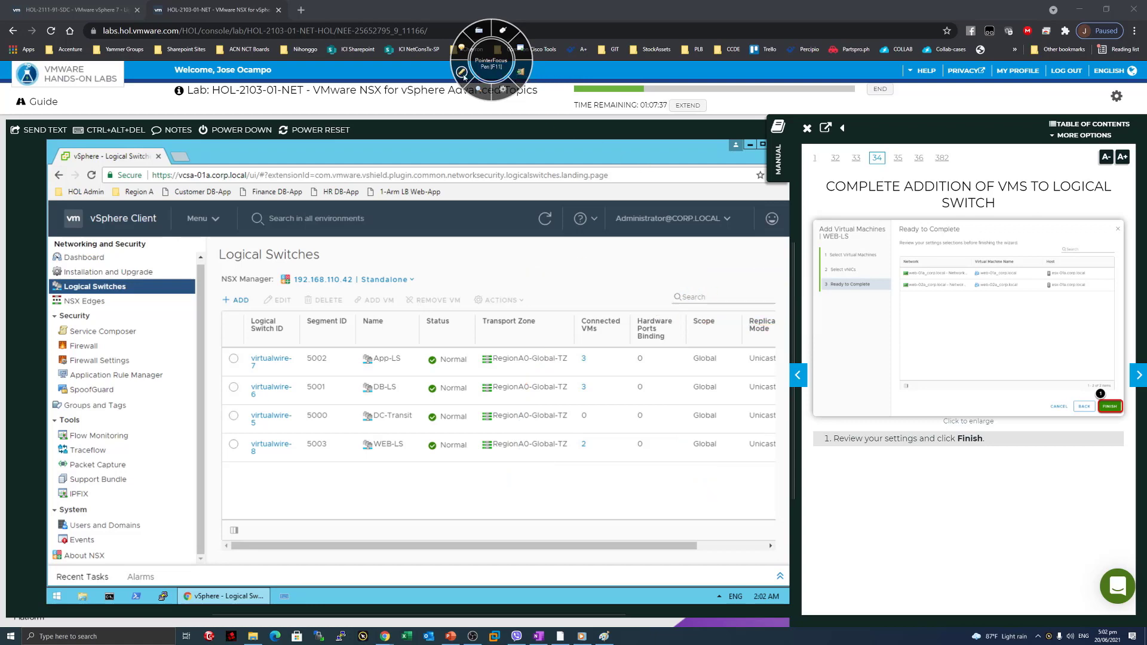
pyautogui.moveTo(520, 36); pyautogui.dragTo(593, 19)
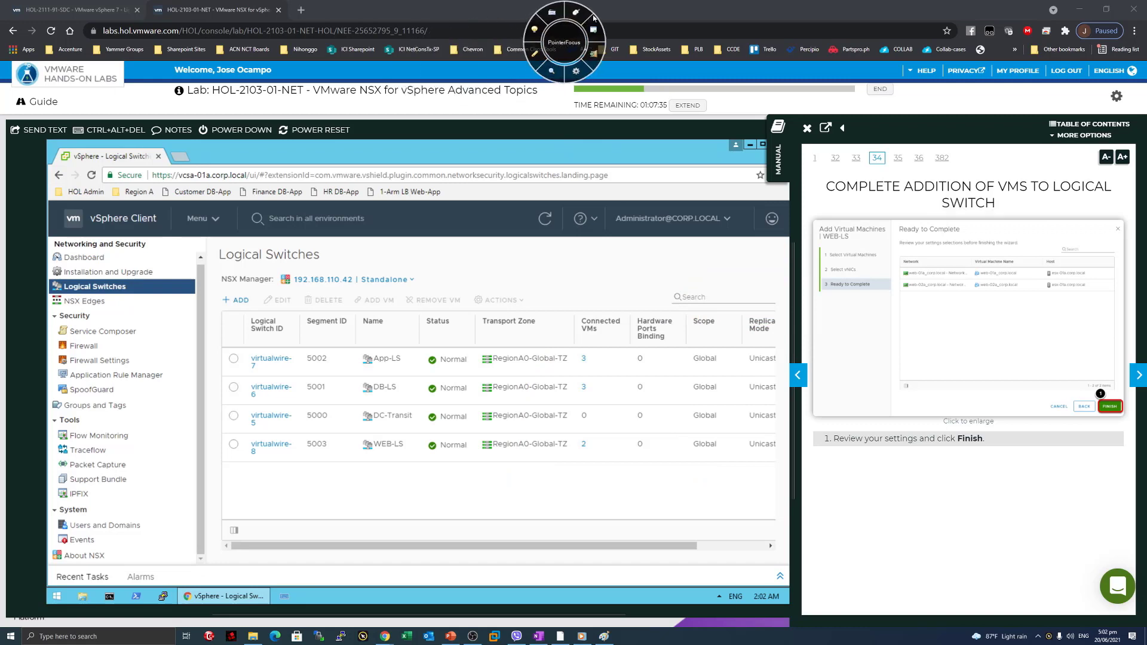
# Turn the manual to the WEB-LS topology diagram page and widen the manual panel.
pyautogui.click(1139, 376)
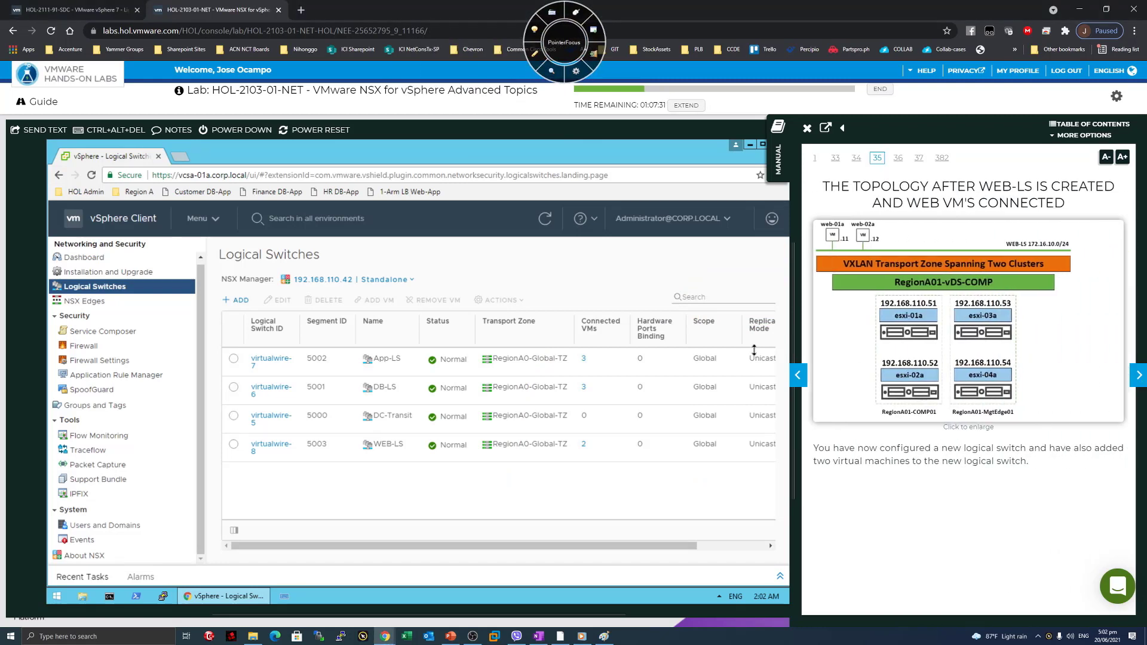
pyautogui.hotkey('ctrl', 'a')
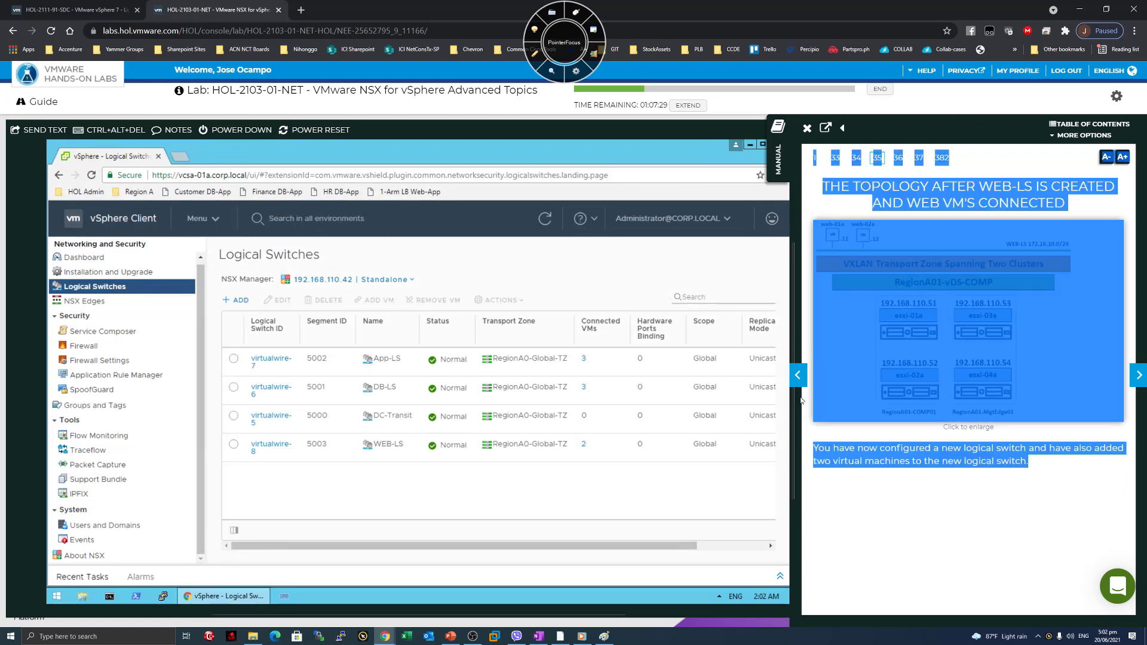
pyautogui.moveTo(788, 396); pyautogui.dragTo(571, 396)
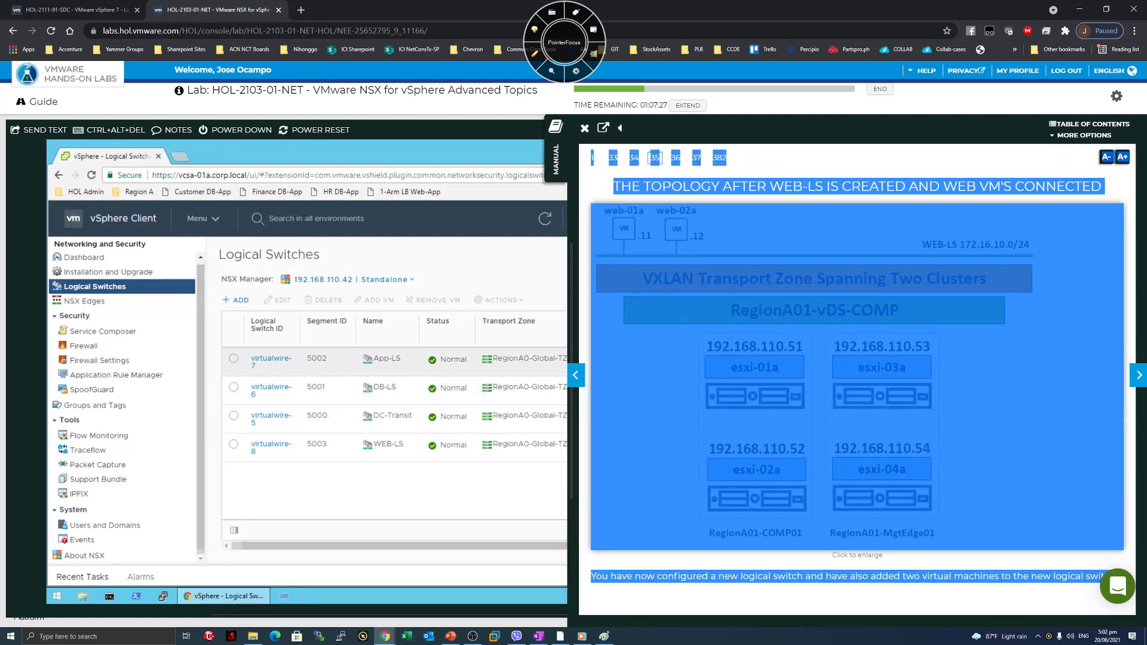
pyautogui.moveTo(851, 186); pyautogui.dragTo(1066, 187)
pyautogui.click(1066, 187)
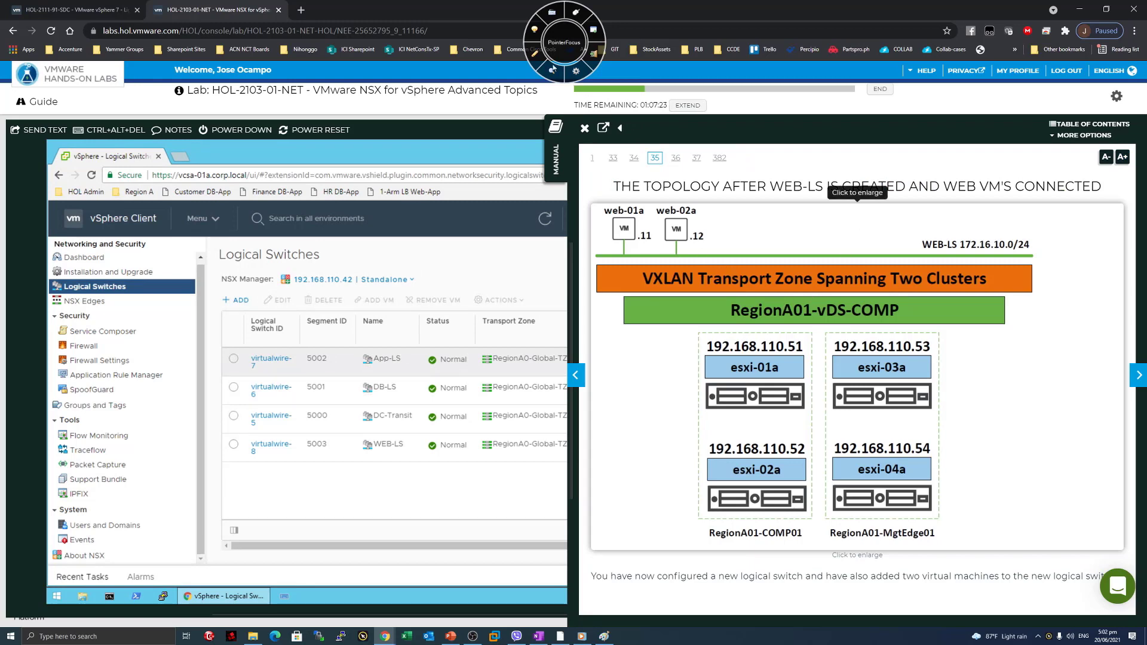
# Circle web-01a and web-02a on the diagram, draw a line toward WEB-LS, then erase the ink.
pyautogui.click(535, 53)
pyautogui.moveTo(681, 202)
pyautogui.mouseDown()
pyautogui.moveTo(665, 199)
pyautogui.moveTo(621, 258)
pyautogui.moveTo(643, 190)
pyautogui.mouseUp()
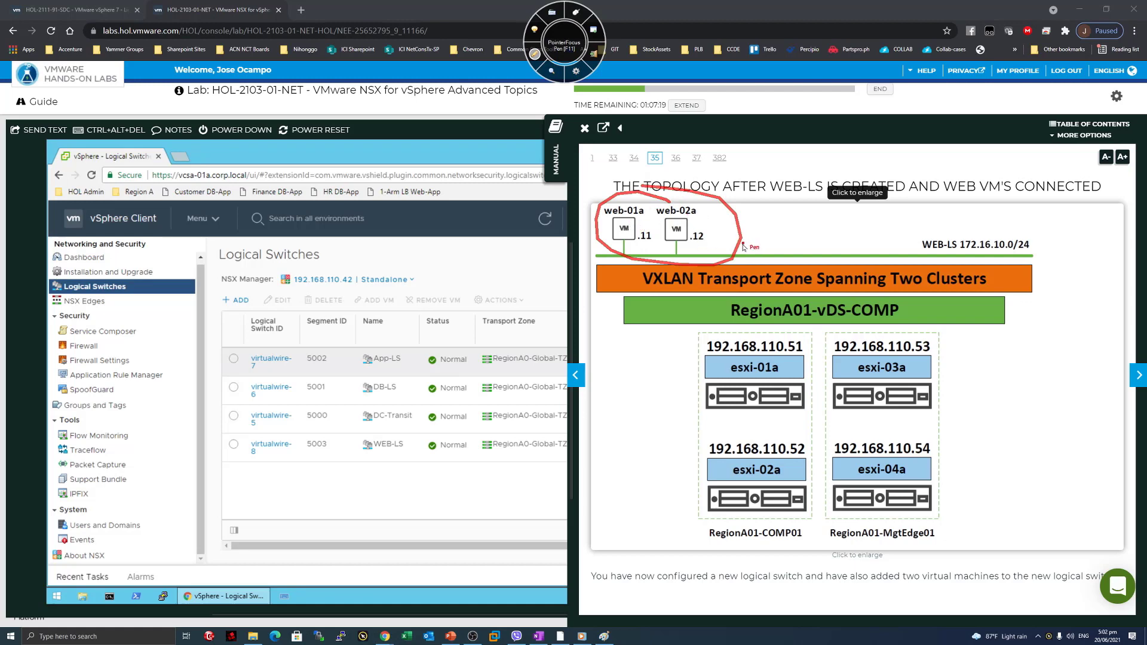
pyautogui.moveTo(743, 246)
pyautogui.mouseDown()
pyautogui.moveTo(768, 245)
pyautogui.moveTo(763, 254)
pyautogui.mouseUp()
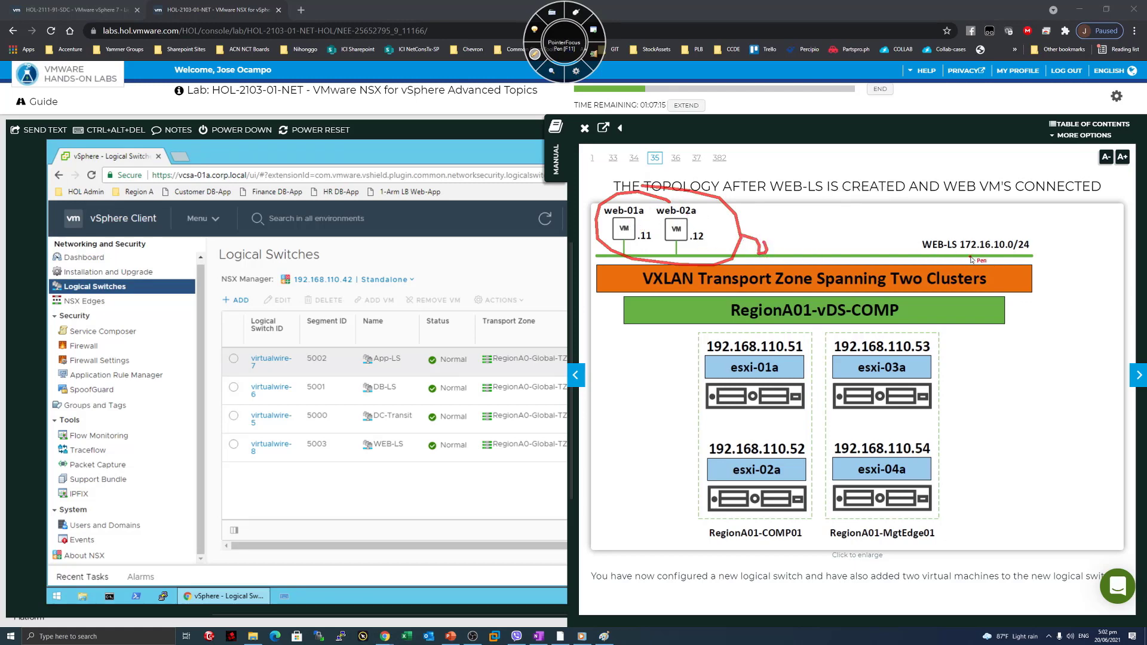
pyautogui.click(534, 54)
# Preview the connectivity test page's title, then return to the topology diagram page.
pyautogui.press('Right')
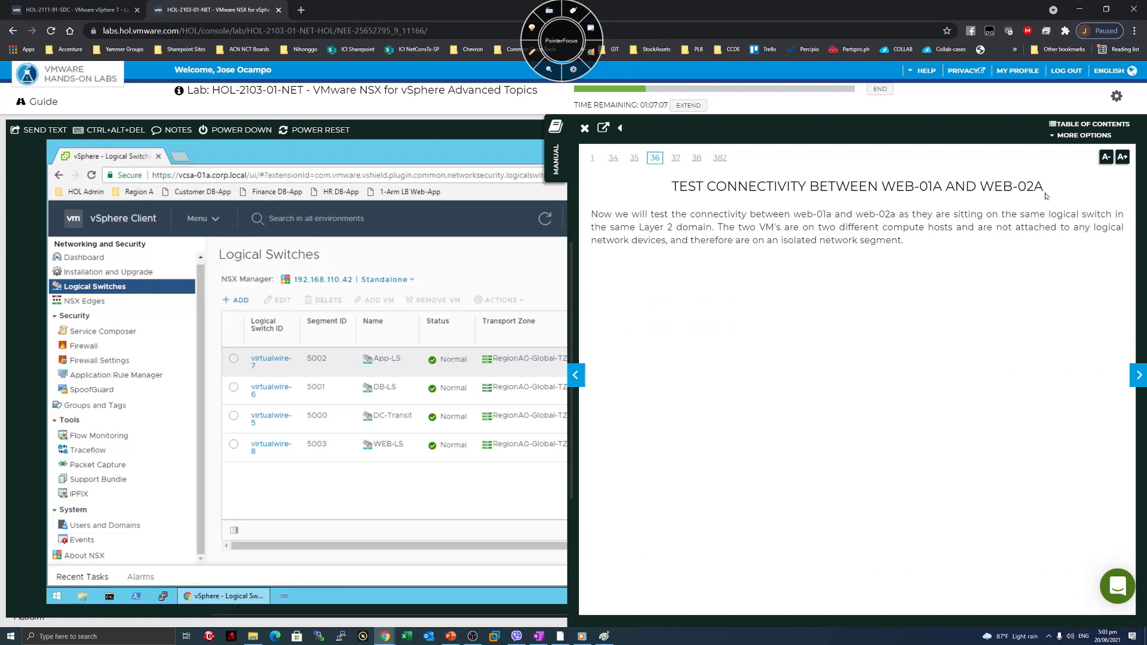
pyautogui.moveTo(1046, 196); pyautogui.dragTo(679, 186)
pyautogui.click(614, 147)
pyautogui.click(575, 375)
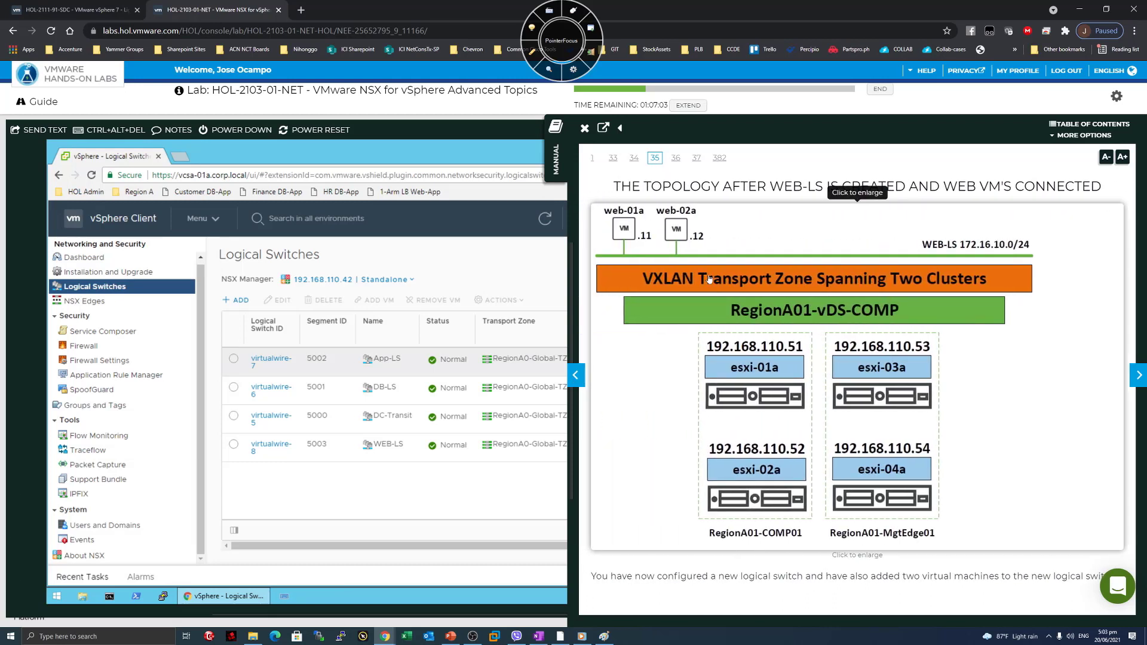
# Annotate the diagram: tick both web VMs, link them along WEB-LS, label VLAN and L2.
pyautogui.click(532, 53)
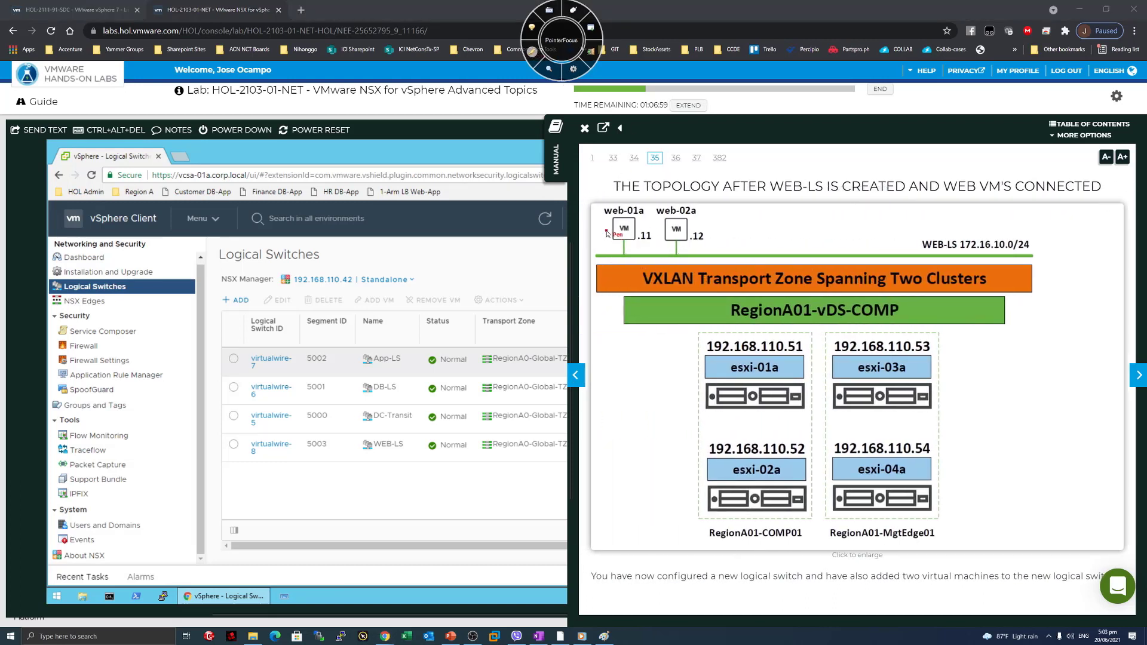
pyautogui.moveTo(605, 230); pyautogui.dragTo(609, 222)
pyautogui.moveTo(693, 222); pyautogui.dragTo(709, 219)
pyautogui.moveTo(625, 253)
pyautogui.mouseDown()
pyautogui.moveTo(675, 254)
pyautogui.moveTo(676, 242)
pyautogui.moveTo(670, 254)
pyautogui.mouseUp()
pyautogui.moveTo(903, 228)
pyautogui.mouseDown()
pyautogui.moveTo(919, 233)
pyautogui.moveTo(915, 245)
pyautogui.mouseUp()
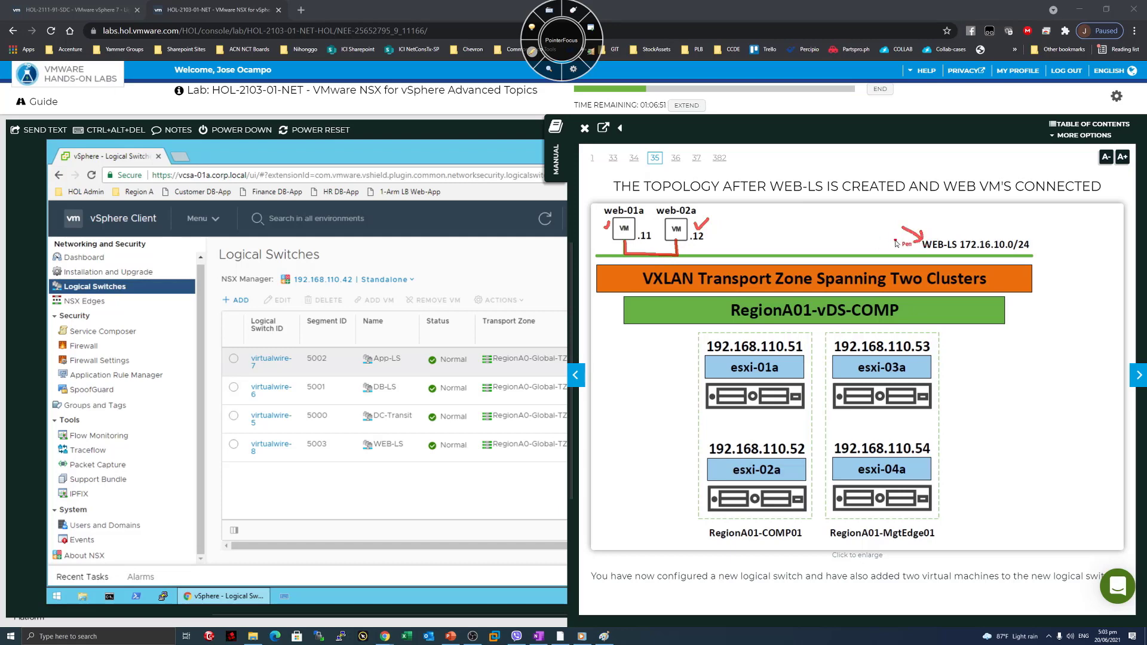
pyautogui.moveTo(950, 220); pyautogui.dragTo(994, 231)
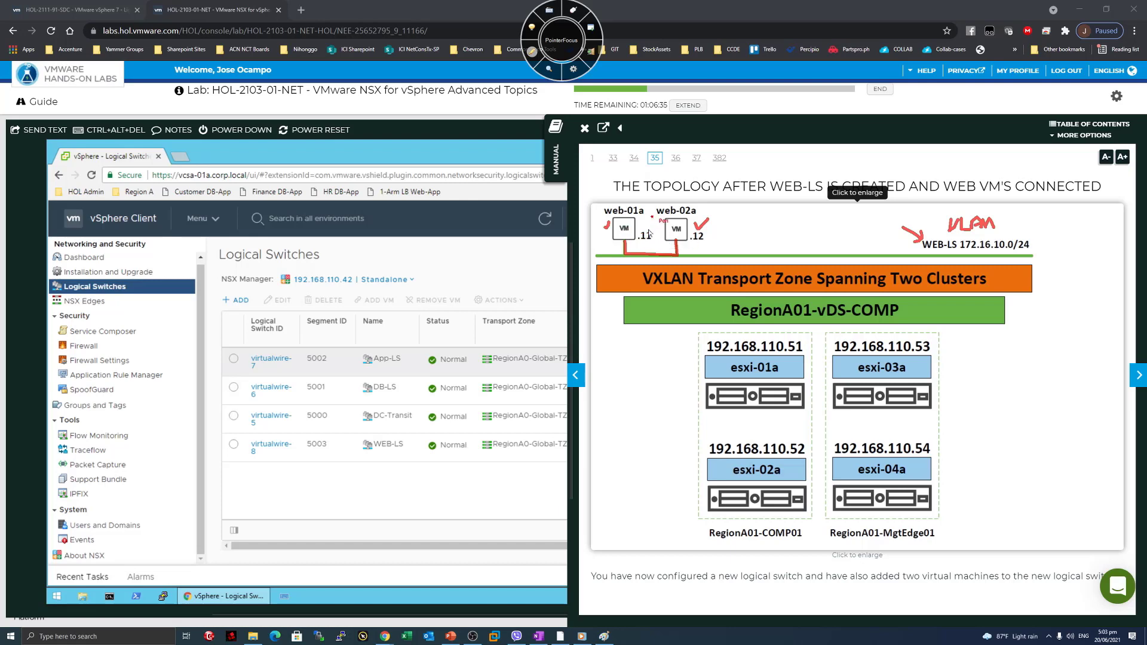
pyautogui.moveTo(651, 218); pyautogui.dragTo(664, 230)
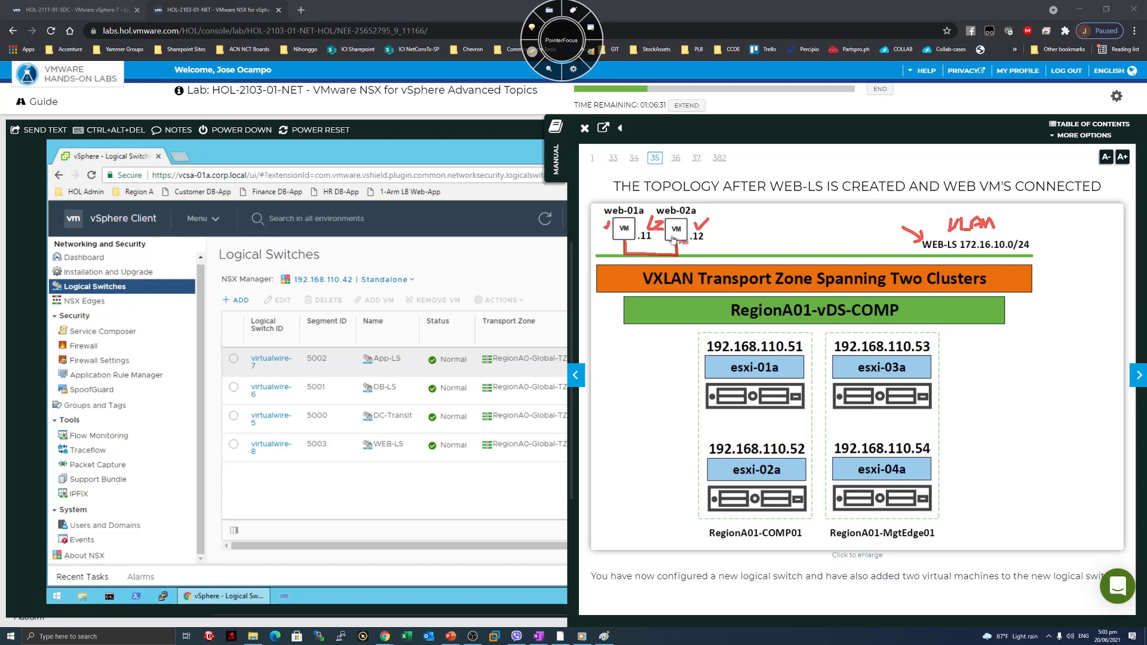
pyautogui.click(1136, 374)
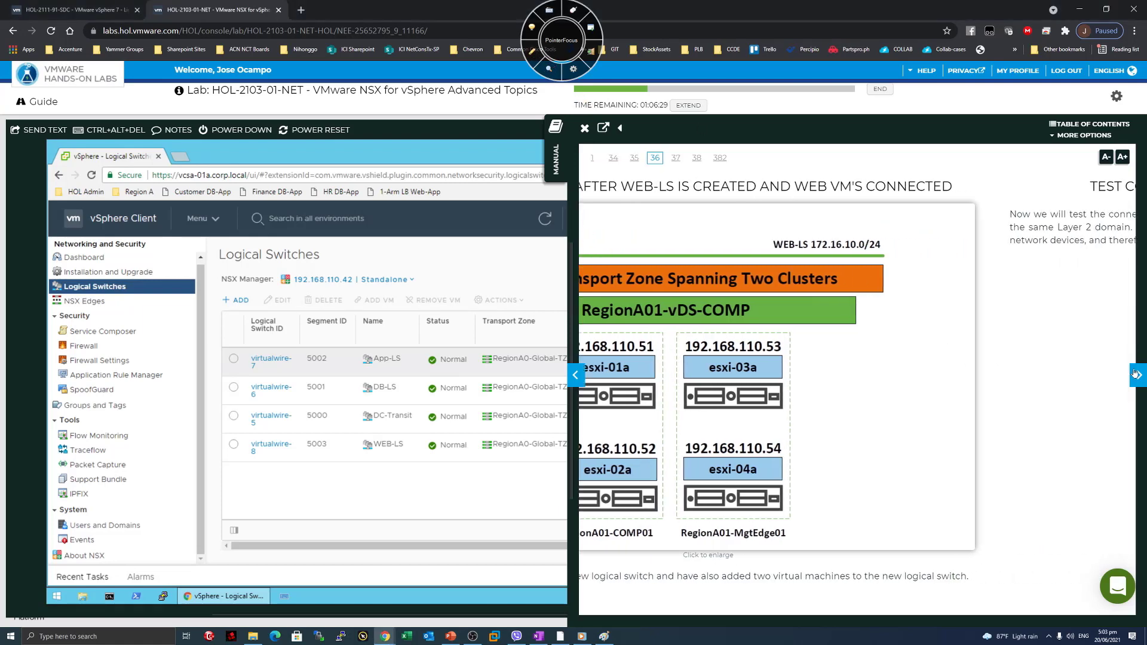
# Highlight the connectivity test paragraph and advance the manual to the hosts and clusters page.
pyautogui.moveTo(630, 214); pyautogui.dragTo(980, 227)
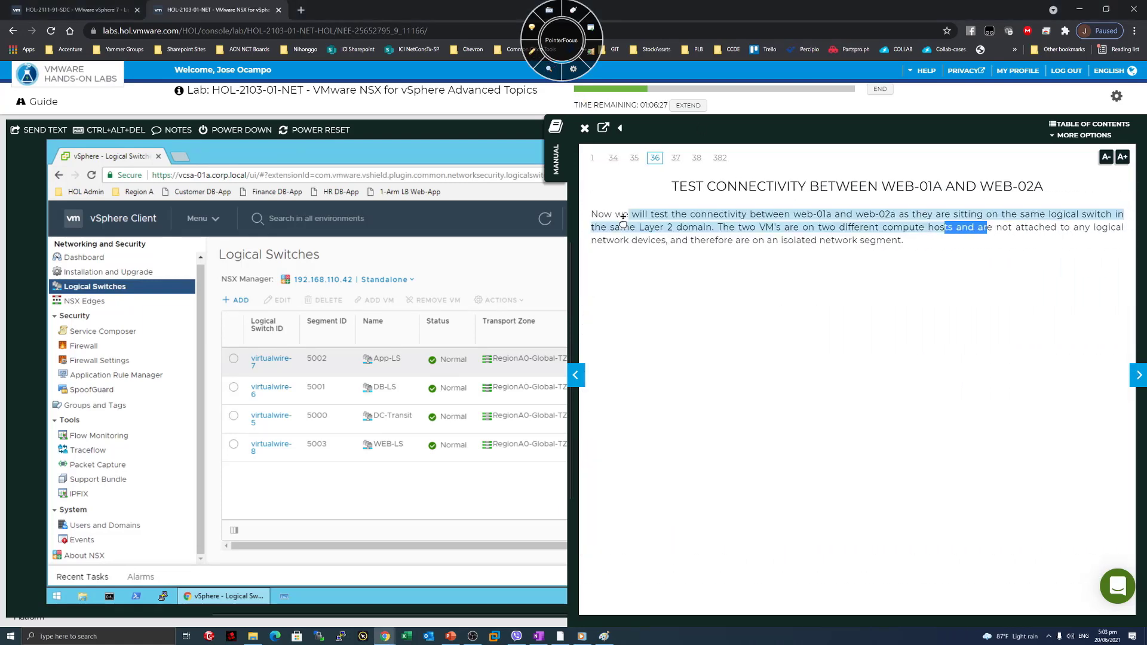
pyautogui.click(1101, 371)
pyautogui.click(1138, 374)
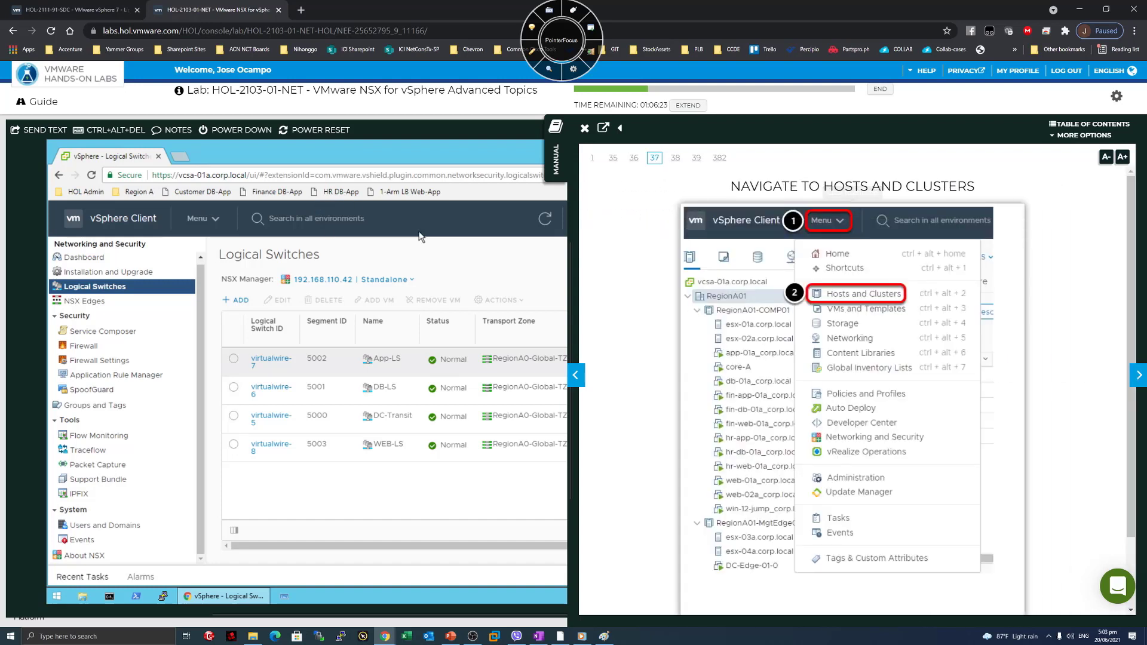
# Show the Hosts and Clusters inventory and open web-01a_corp.local's Summary, powered on at 172.16.10.11.
pyautogui.click(198, 221)
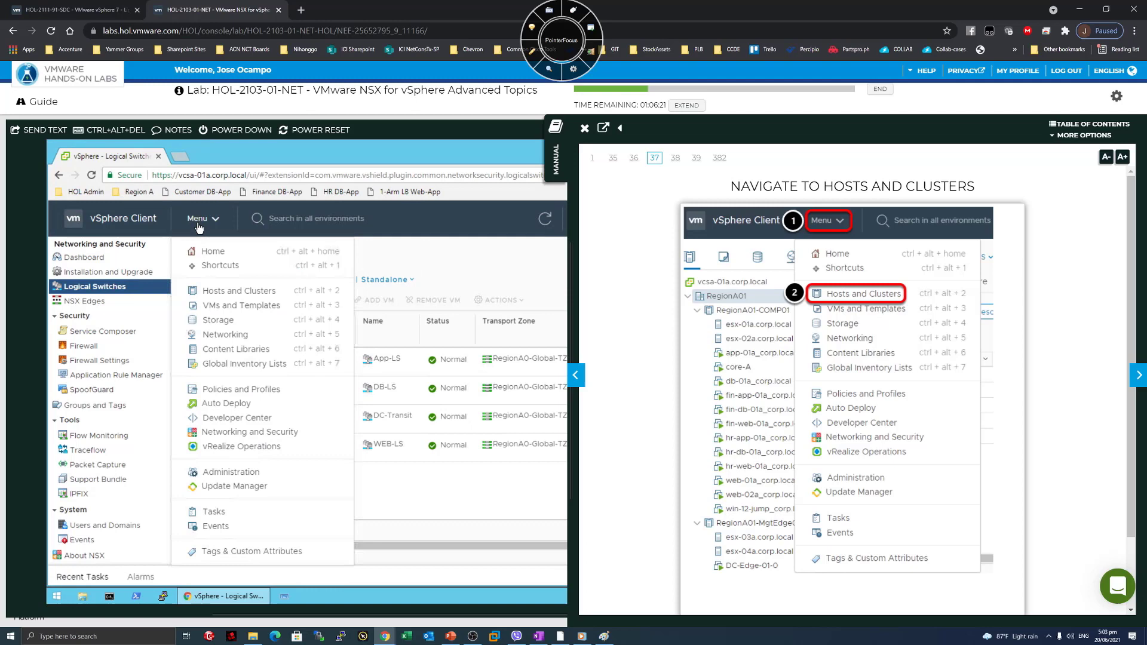
pyautogui.click(215, 296)
pyautogui.click(1136, 382)
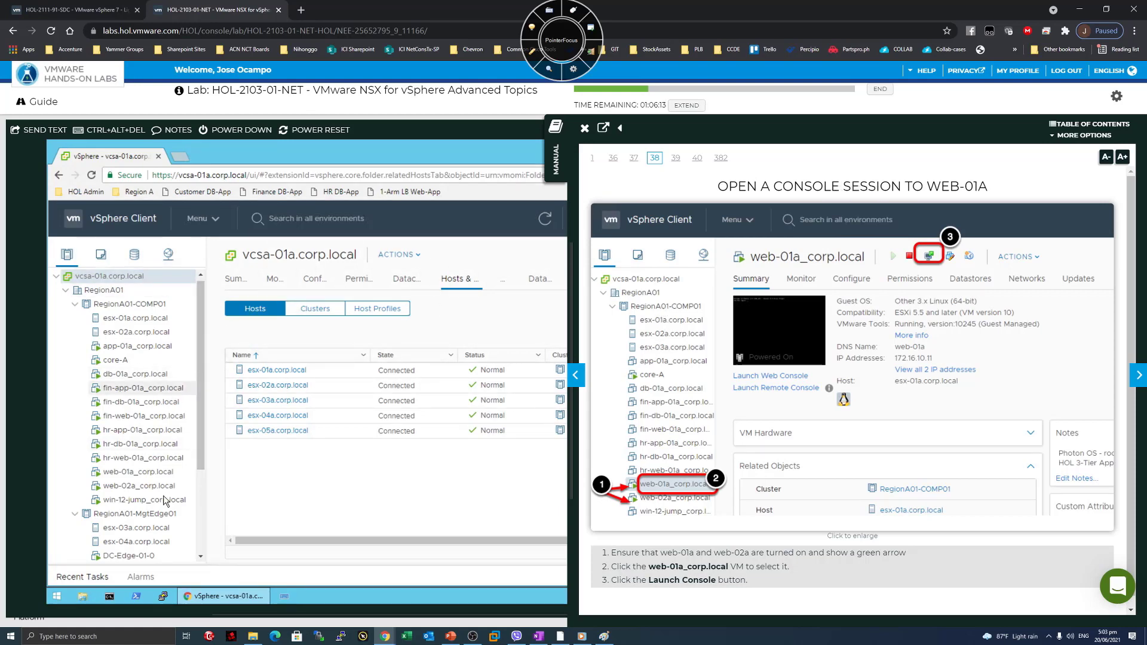
pyautogui.click(142, 472)
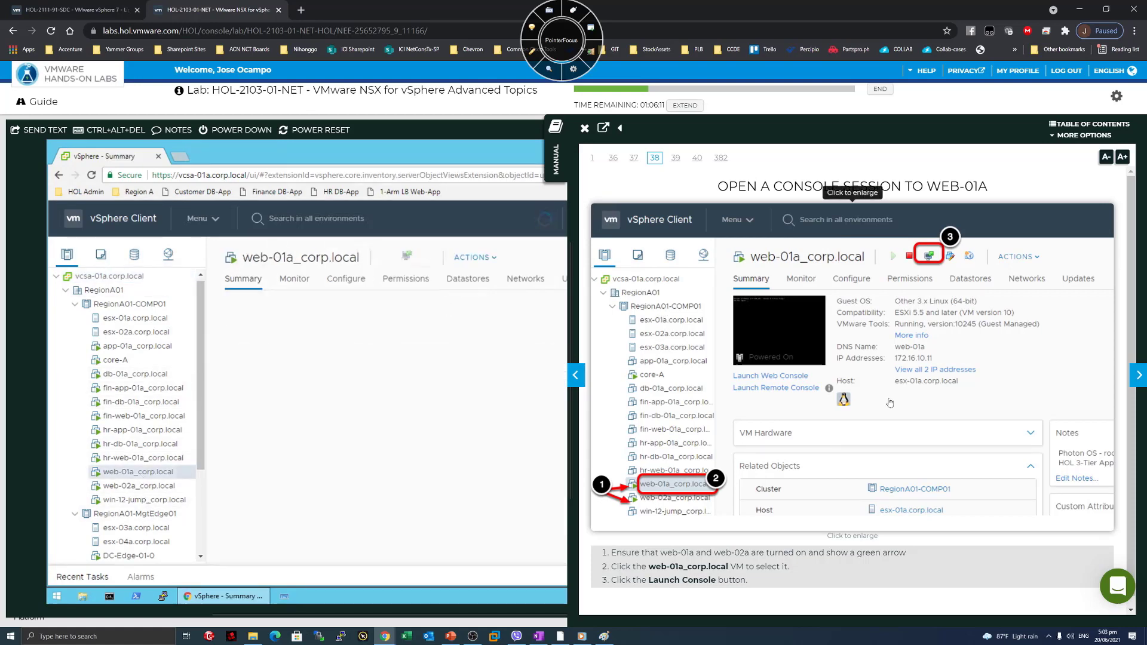
# Revisit the console-launch step, then return the manual to page 39, Login to the VM.
pyautogui.click(1139, 377)
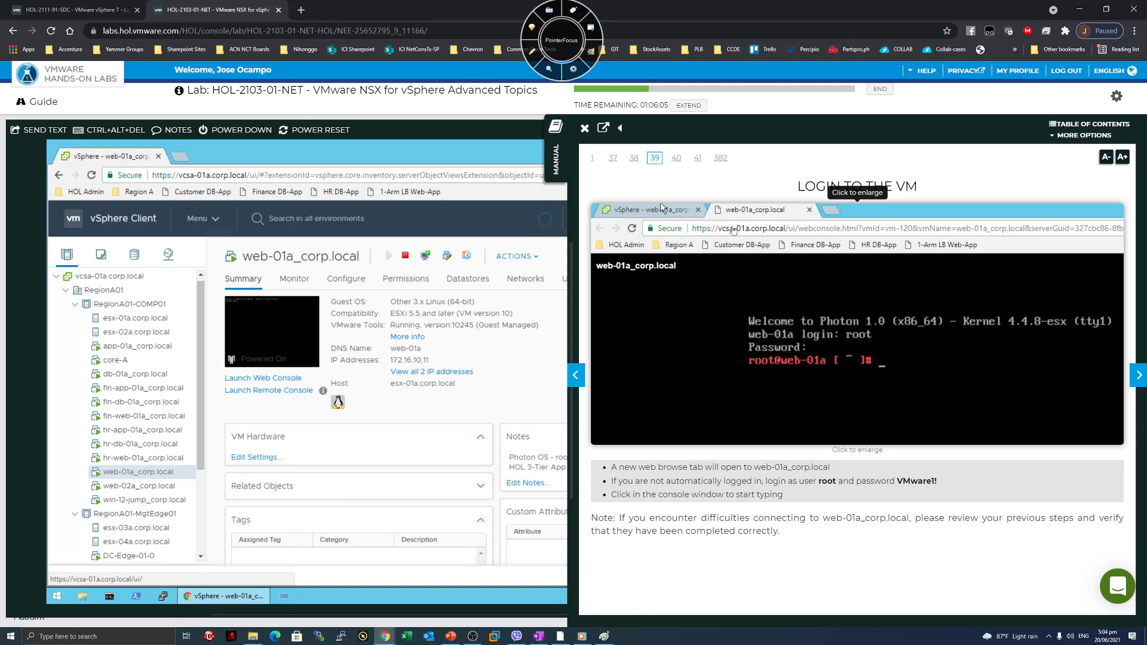
pyautogui.click(576, 375)
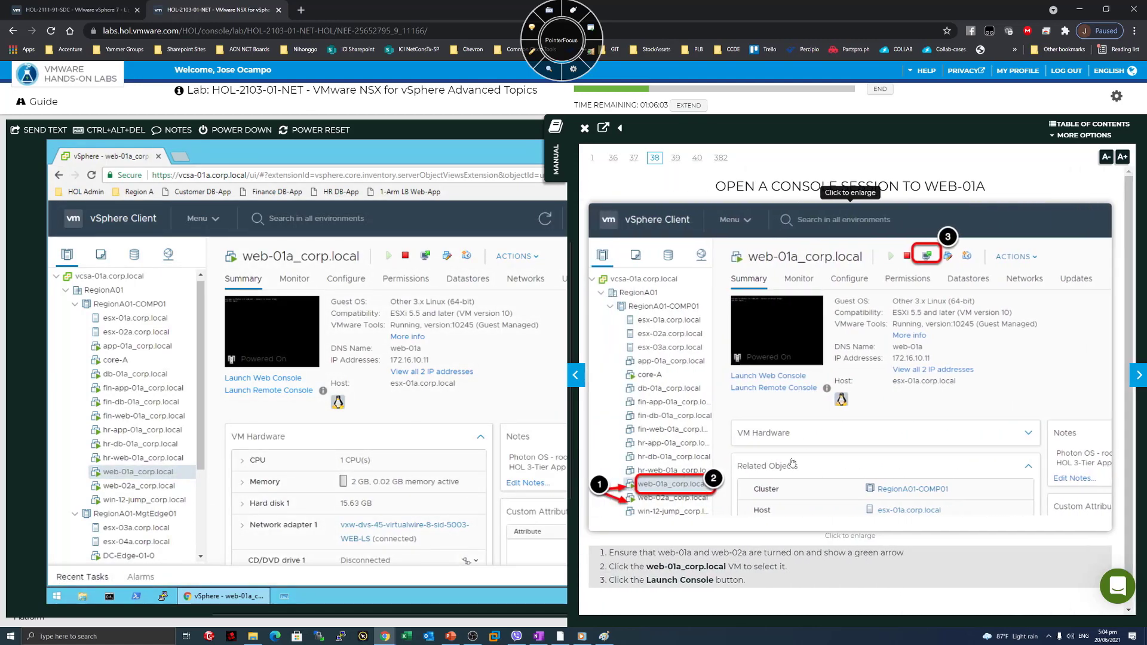
pyautogui.click(1142, 380)
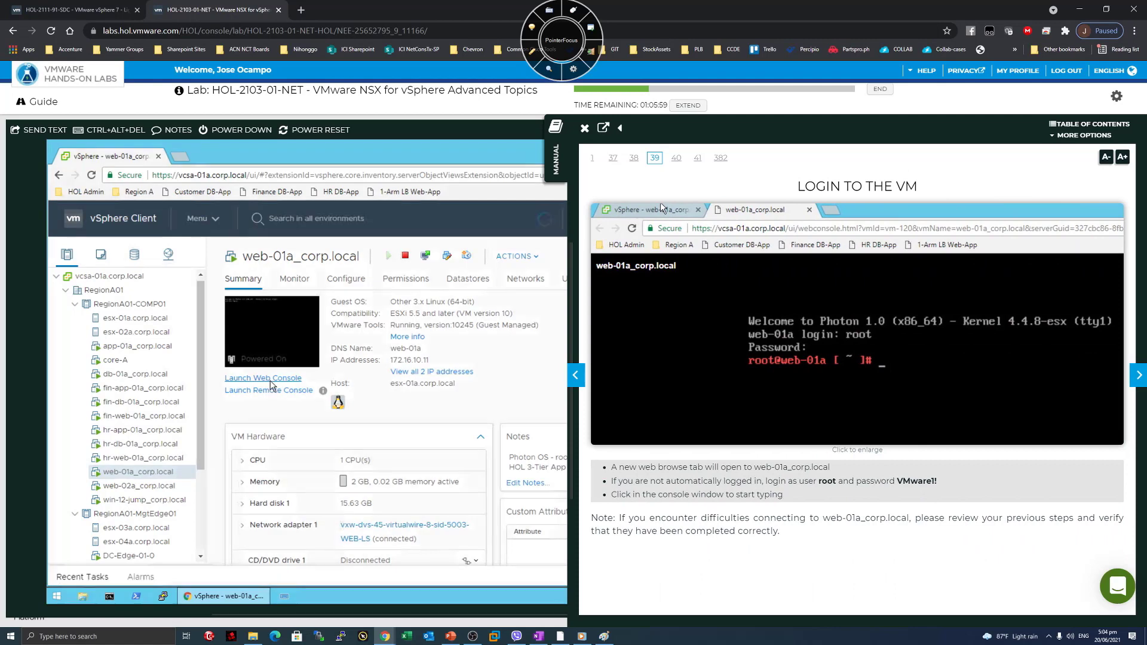
# Log into web-01a's web console as root with the lab password; manual to page 40.
pyautogui.click(270, 379)
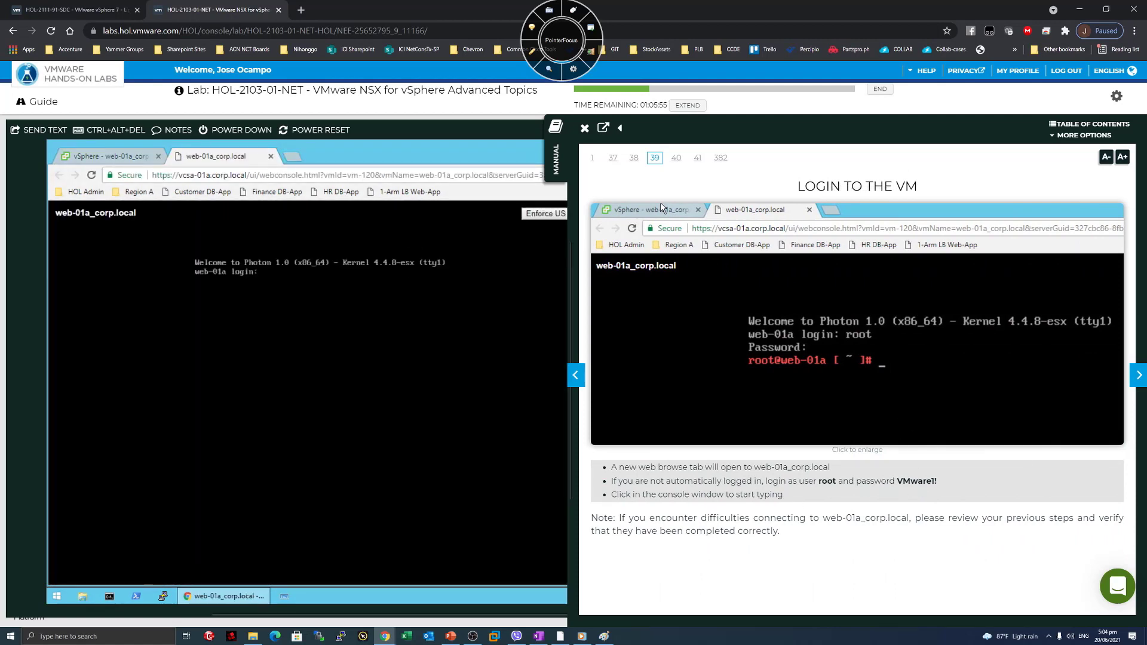
pyautogui.write('root')
pyautogui.press('Return')
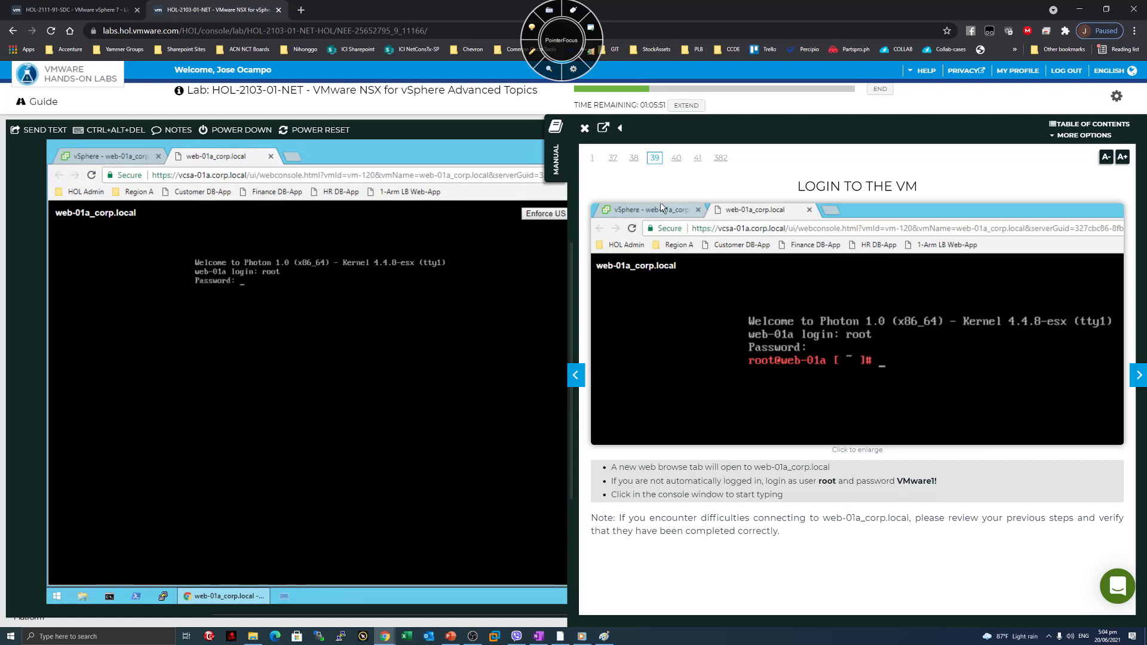
pyautogui.write('VMware1!')
pyautogui.press('Return')
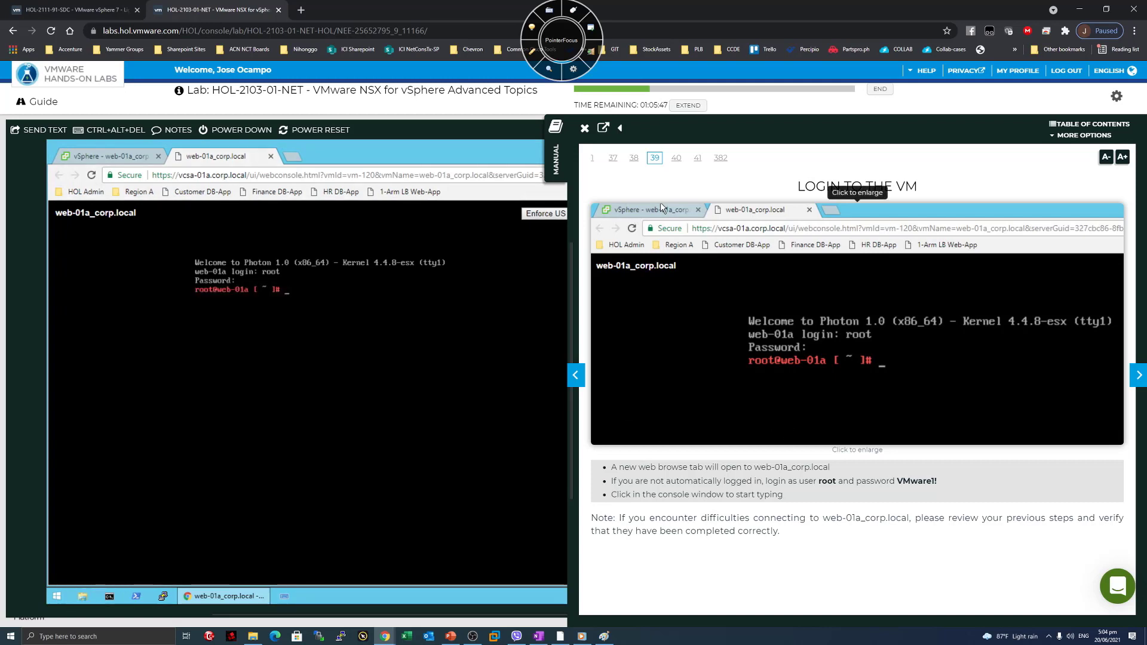
pyautogui.click(1141, 381)
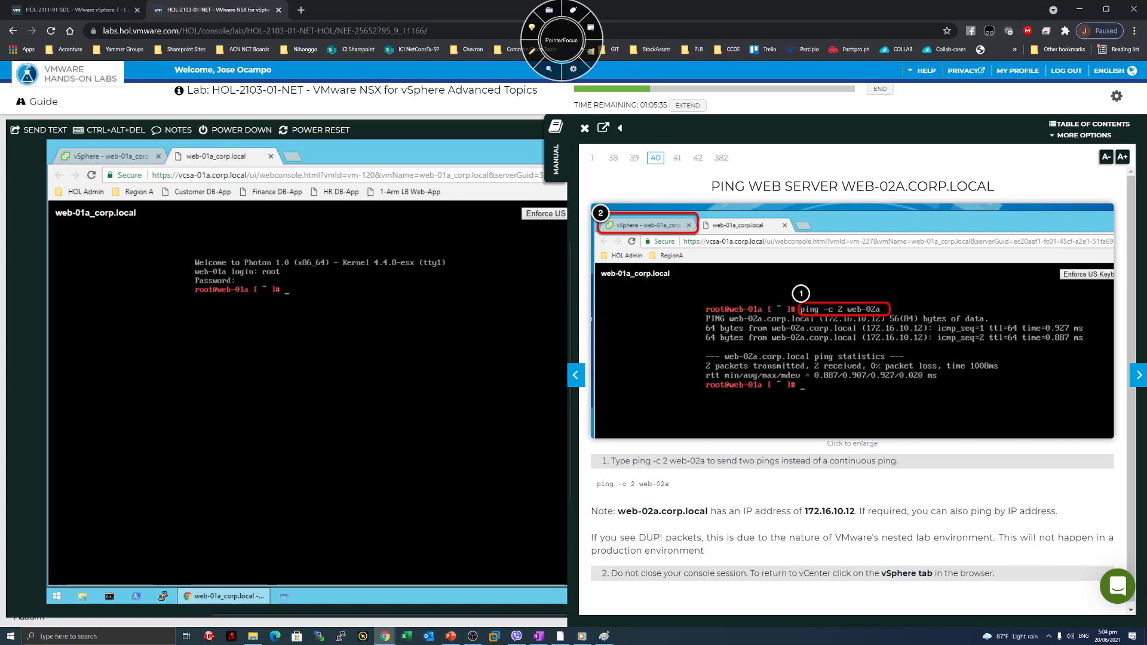
# Run ping -c 2 web-02a from web-01a, getting 2 replies with 0% loss.
pyautogui.write('ng -c 2 web-02a')
pyautogui.press('Return')
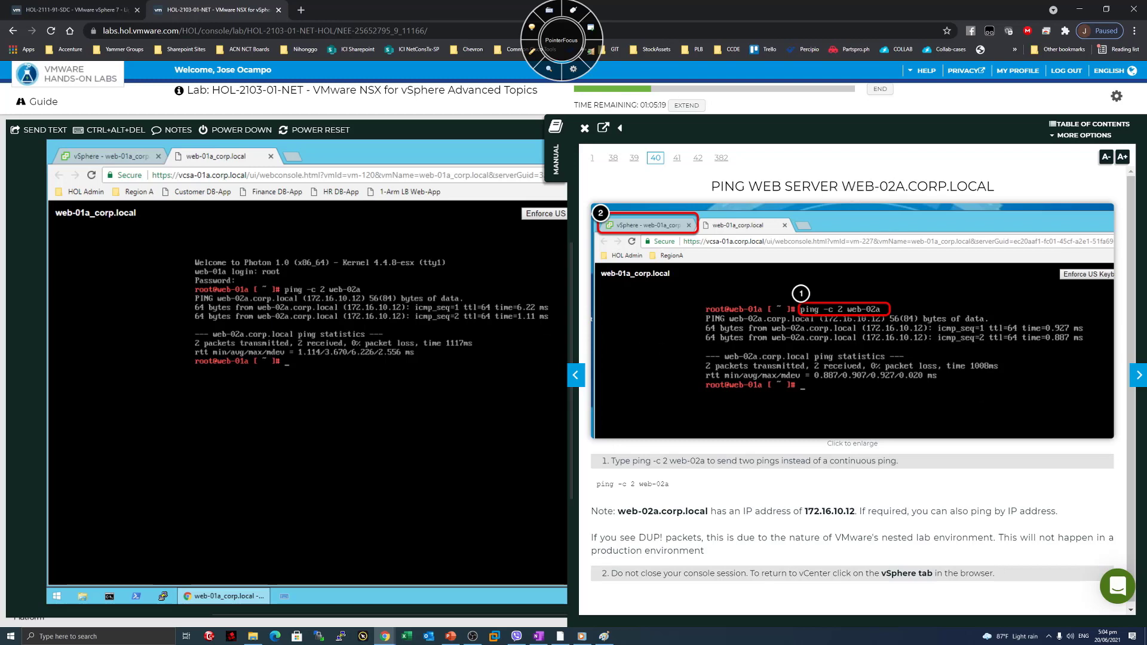
pyautogui.scroll(-1, 718, 501)
# Highlight the manual's note about DUP! packets, then advance to page 41, Distributed Routing.
pyautogui.moveTo(642, 508); pyautogui.dragTo(868, 508)
pyautogui.click(868, 508)
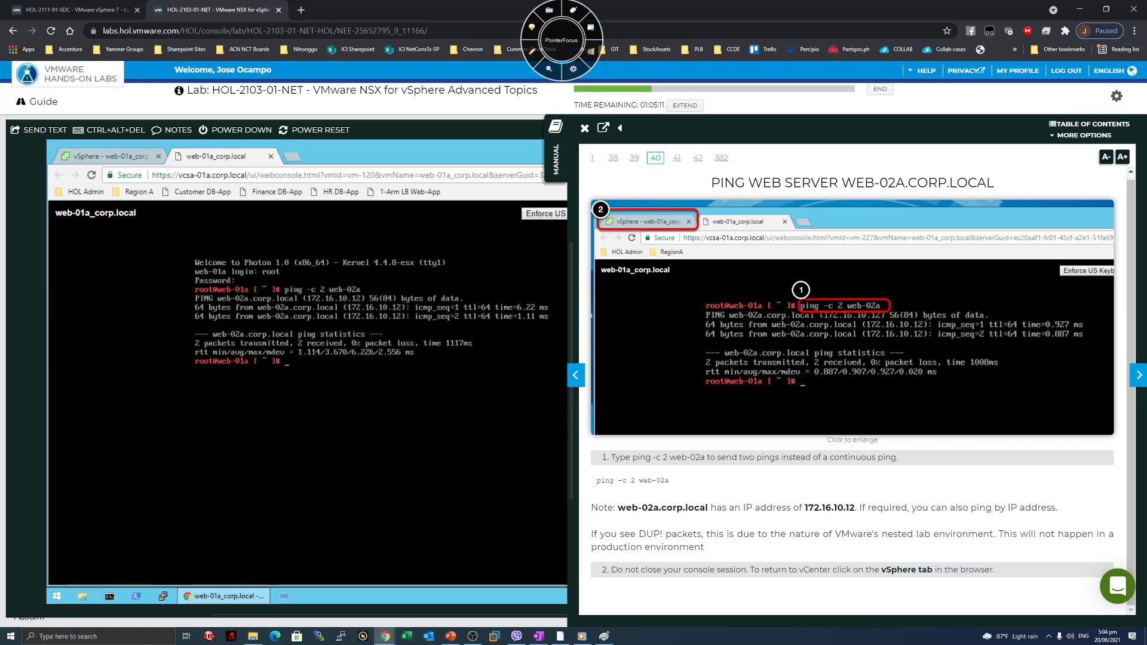
pyautogui.moveTo(630, 533); pyautogui.dragTo(1004, 554)
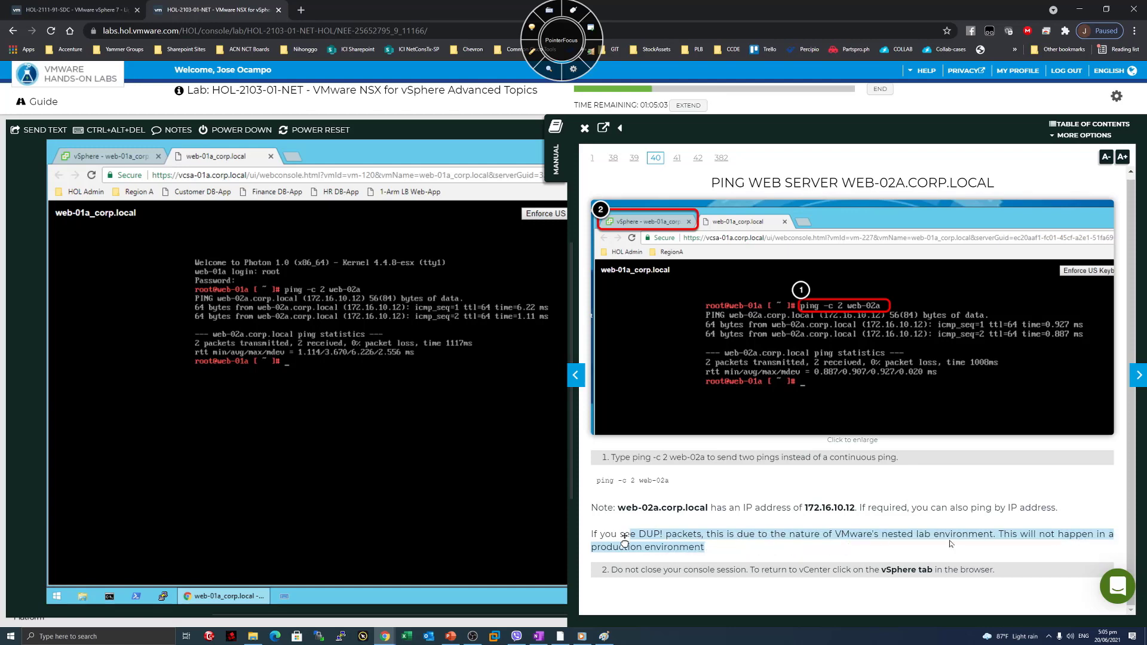
pyautogui.click(793, 566)
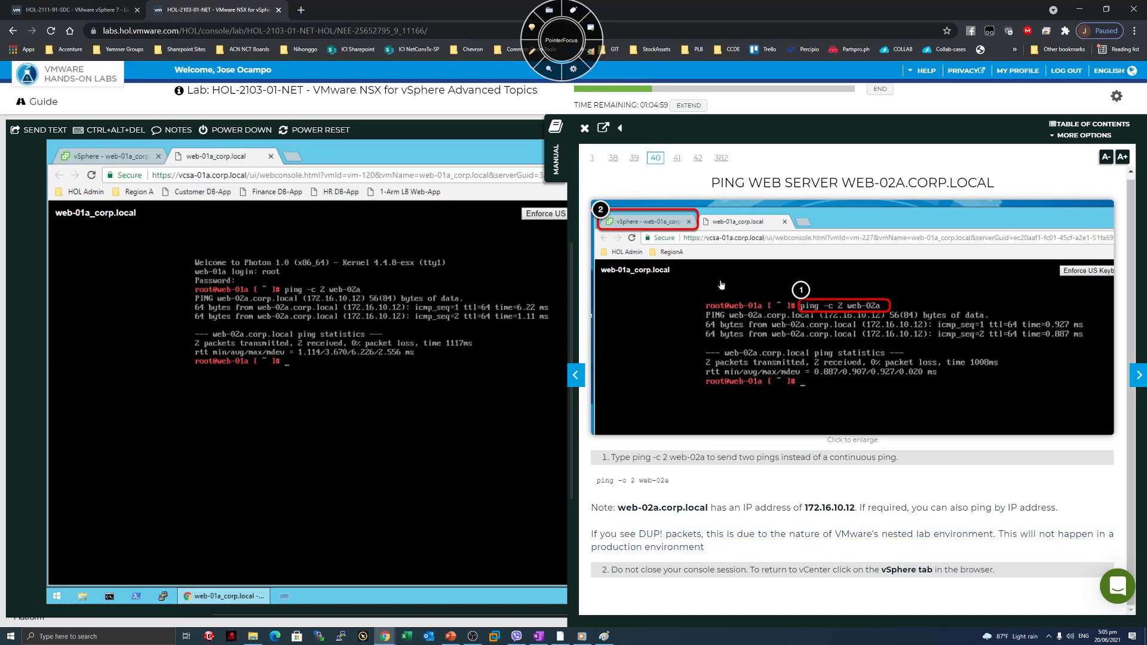
pyautogui.click(1138, 375)
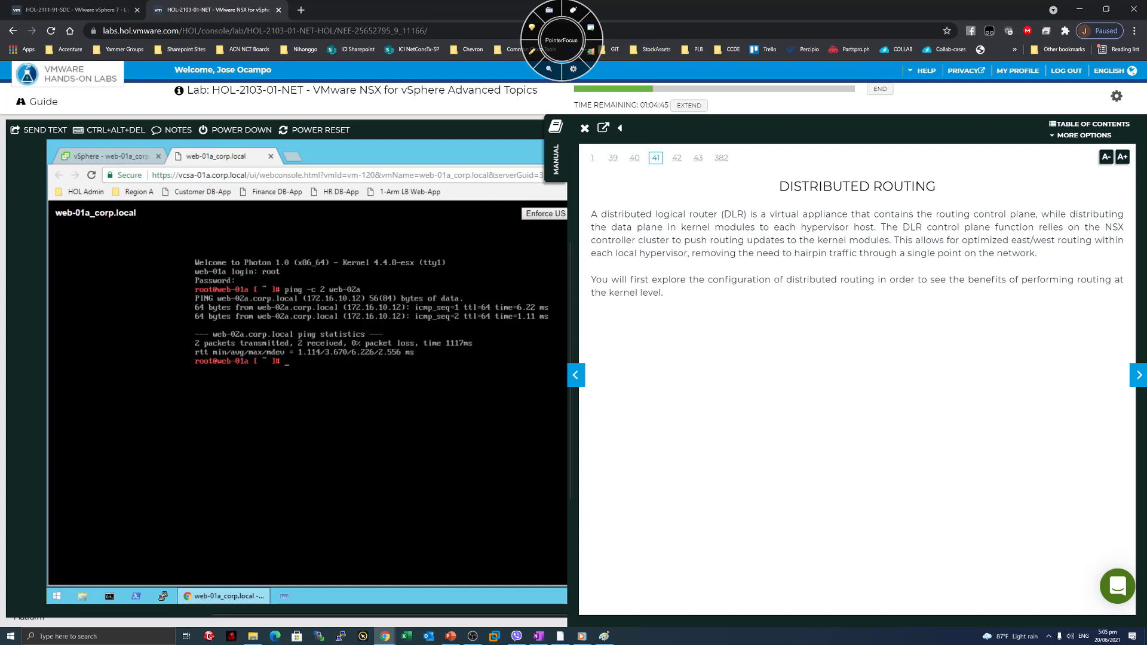
pyautogui.moveTo(747, 214); pyautogui.dragTo(1030, 214)
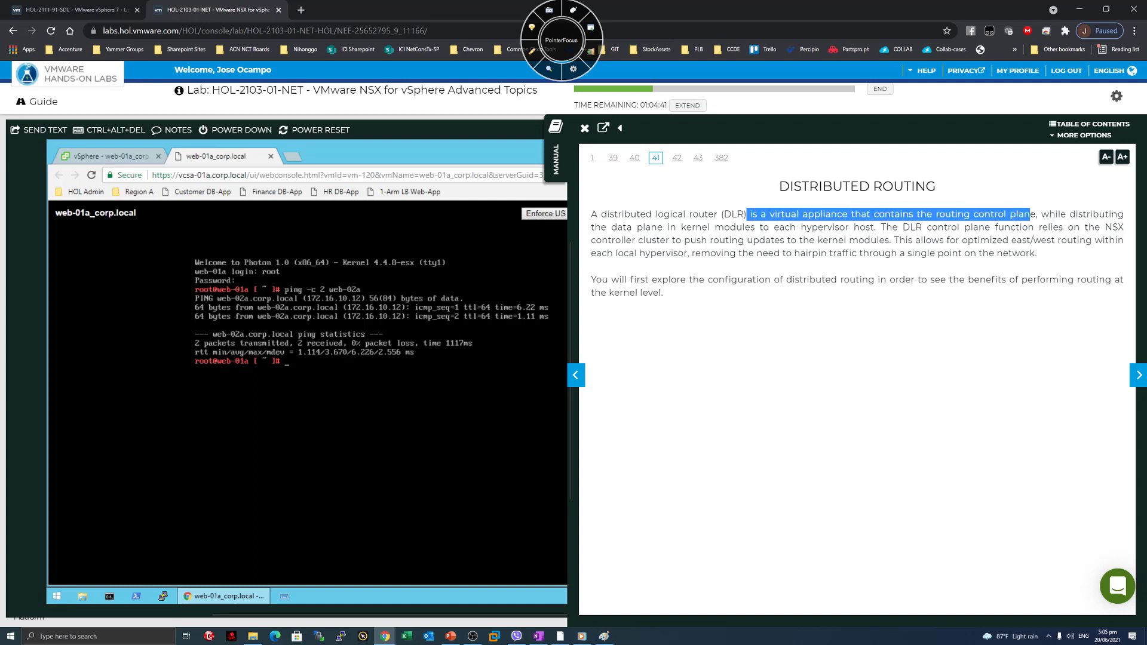
pyautogui.click(741, 214)
pyautogui.moveTo(601, 227); pyautogui.dragTo(795, 253)
pyautogui.click(878, 228)
pyautogui.click(880, 227)
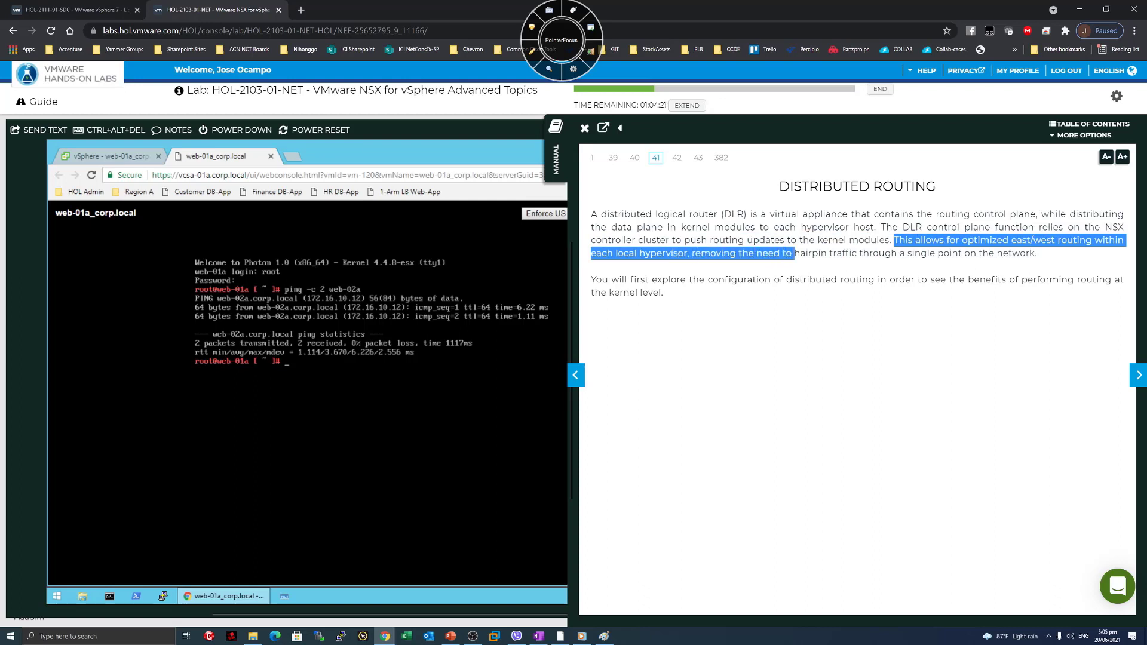
pyautogui.moveTo(894, 240); pyautogui.dragTo(1036, 253)
pyautogui.click(1013, 270)
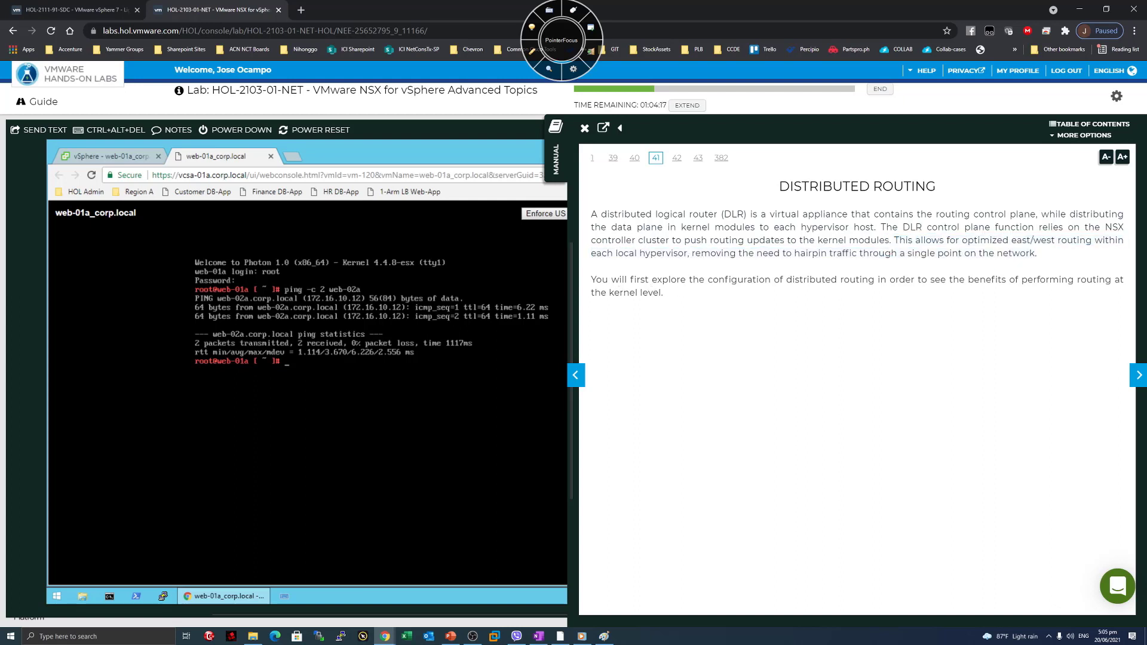
pyautogui.moveTo(619, 279); pyautogui.dragTo(986, 281)
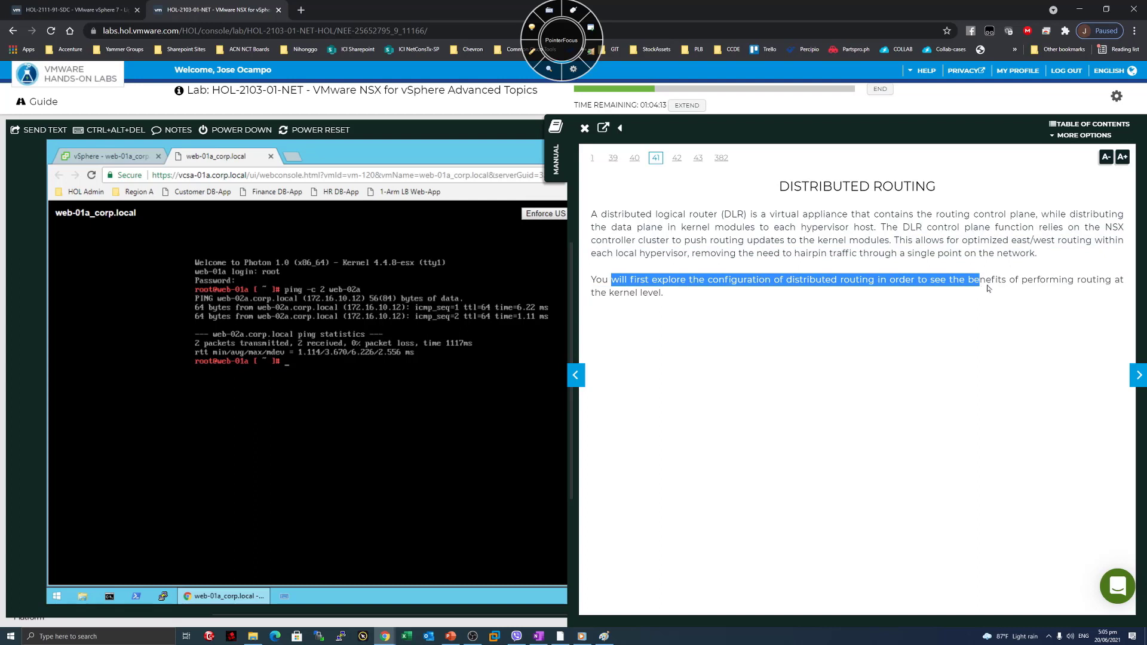
pyautogui.click(986, 281)
pyautogui.moveTo(697, 303); pyautogui.dragTo(654, 313)
pyautogui.click(654, 314)
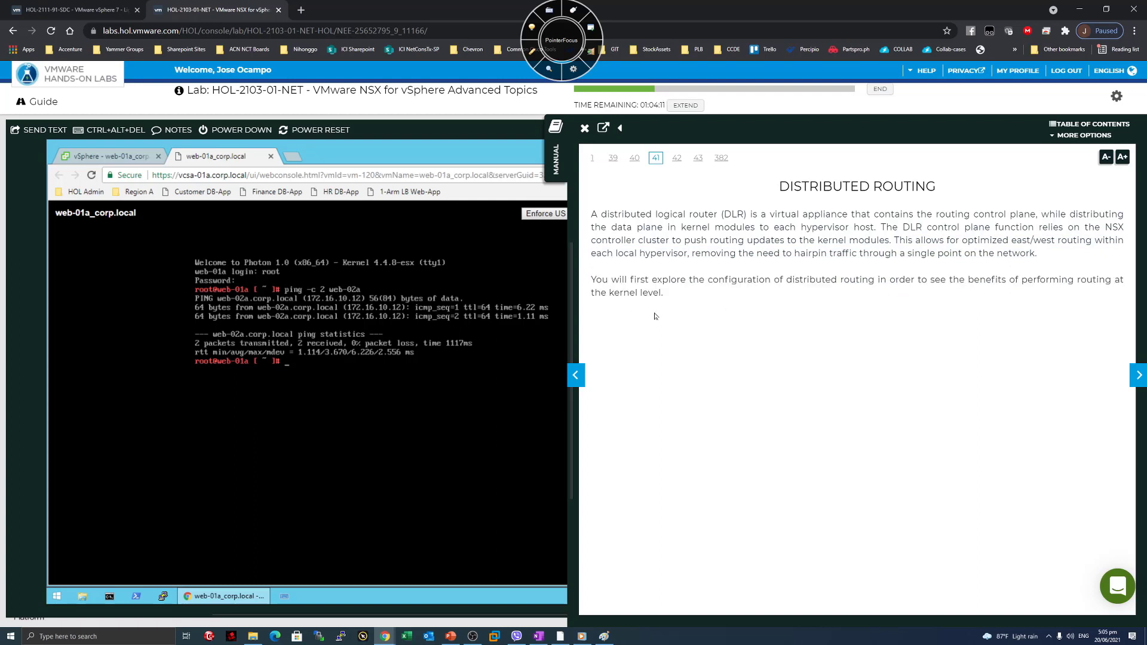
pyautogui.moveTo(792, 187); pyautogui.dragTo(948, 189)
pyautogui.moveTo(848, 201); pyautogui.dragTo(843, 200)
pyautogui.click(845, 202)
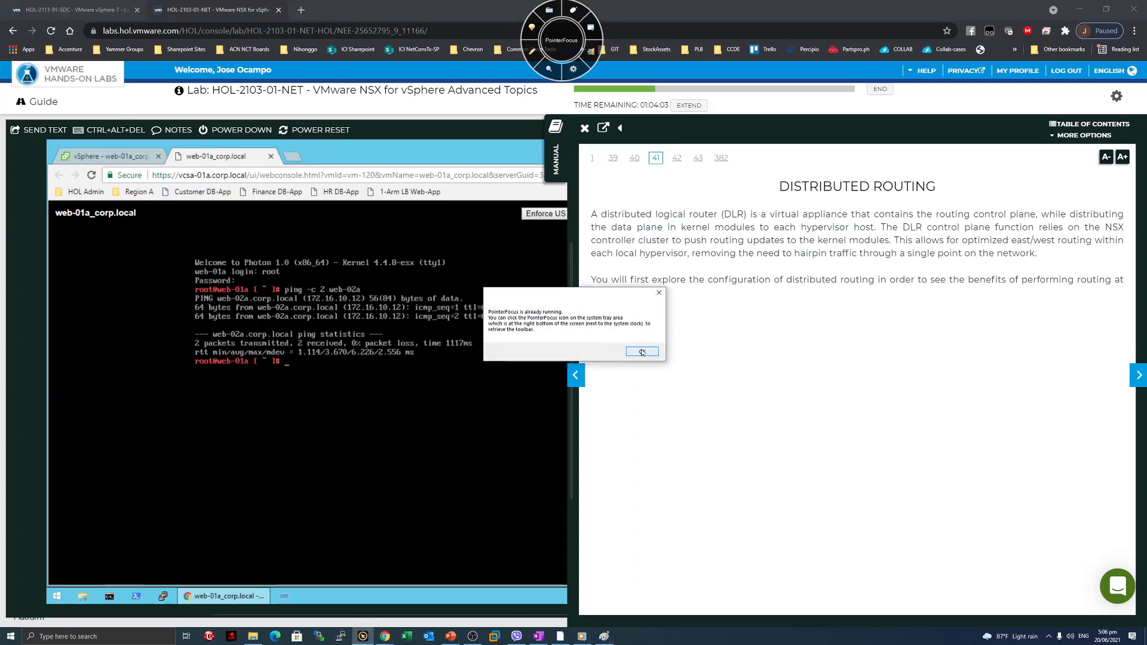
pyautogui.click(643, 352)
pyautogui.press('F11')
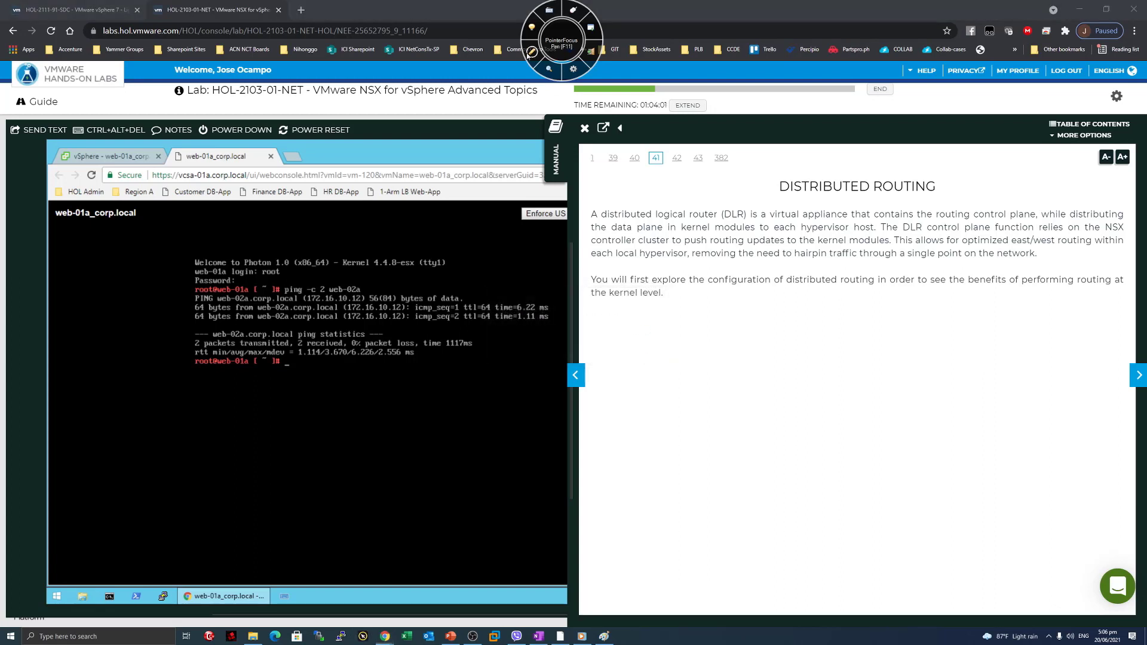
pyautogui.moveTo(661, 531)
pyautogui.mouseDown()
pyautogui.moveTo(663, 557)
pyautogui.moveTo(693, 540)
pyautogui.moveTo(664, 542)
pyautogui.mouseUp()
pyautogui.moveTo(737, 543); pyautogui.dragTo(684, 507)
pyautogui.moveTo(648, 492); pyautogui.dragTo(835, 501)
pyautogui.moveTo(752, 496); pyautogui.dragTo(748, 539)
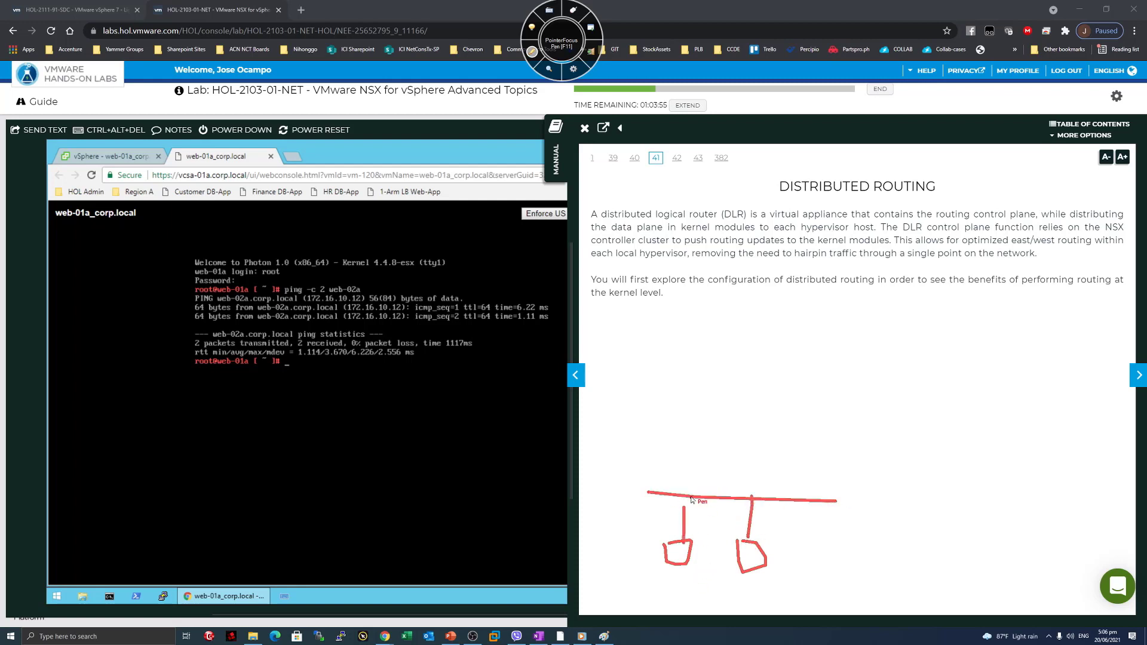
pyautogui.moveTo(685, 513); pyautogui.dragTo(729, 516)
pyautogui.moveTo(721, 508); pyautogui.dragTo(721, 524)
pyautogui.moveTo(985, 501); pyautogui.dragTo(1118, 497)
pyautogui.moveTo(991, 533)
pyautogui.mouseDown()
pyautogui.moveTo(990, 553)
pyautogui.moveTo(1008, 561)
pyautogui.mouseUp()
pyautogui.moveTo(1073, 528)
pyautogui.mouseDown()
pyautogui.moveTo(1073, 548)
pyautogui.moveTo(1081, 531)
pyautogui.mouseUp()
pyautogui.moveTo(1069, 566)
pyautogui.mouseDown()
pyautogui.moveTo(1080, 562)
pyautogui.moveTo(1007, 582)
pyautogui.moveTo(1059, 534)
pyautogui.mouseUp()
pyautogui.moveTo(1051, 531)
pyautogui.mouseDown()
pyautogui.moveTo(1058, 541)
pyautogui.moveTo(1025, 553)
pyautogui.mouseUp()
pyautogui.moveTo(740, 493)
pyautogui.mouseDown()
pyautogui.moveTo(800, 442)
pyautogui.moveTo(1076, 406)
pyautogui.mouseUp()
pyautogui.moveTo(1003, 412); pyautogui.dragTo(1036, 487)
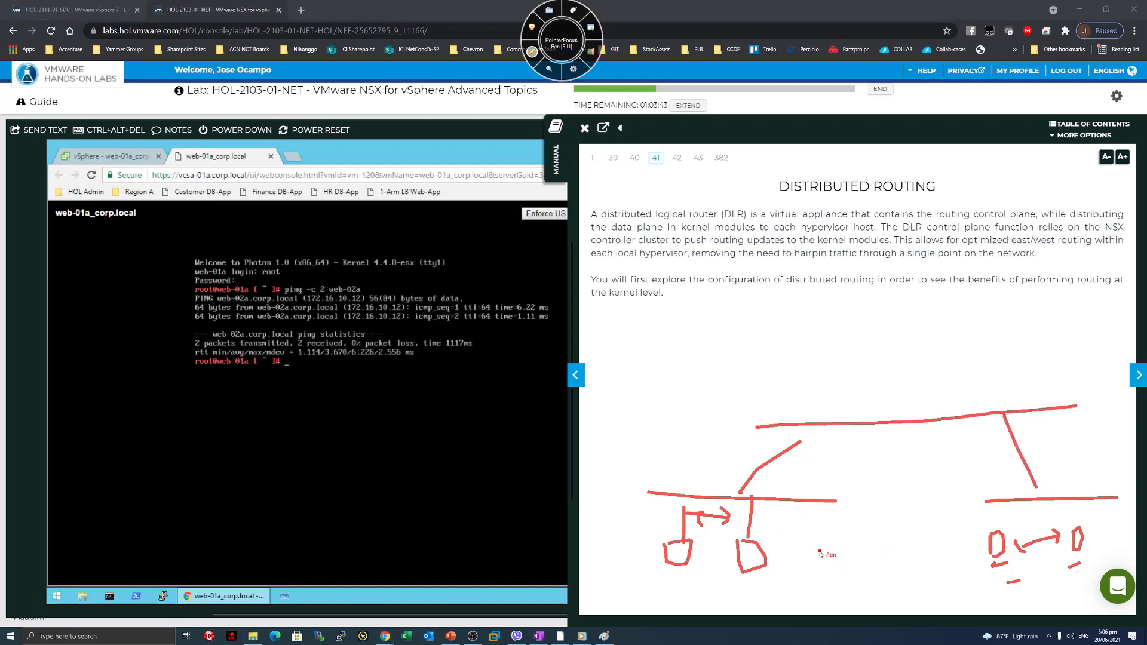
pyautogui.moveTo(798, 444); pyautogui.dragTo(819, 425)
pyautogui.moveTo(700, 579); pyautogui.dragTo(695, 596)
pyautogui.moveTo(704, 585); pyautogui.dragTo(733, 591)
pyautogui.click(725, 587)
pyautogui.moveTo(1043, 583)
pyautogui.mouseDown()
pyautogui.moveTo(1043, 597)
pyautogui.moveTo(1067, 591)
pyautogui.mouseUp()
pyautogui.moveTo(1080, 576); pyautogui.dragTo(1085, 574)
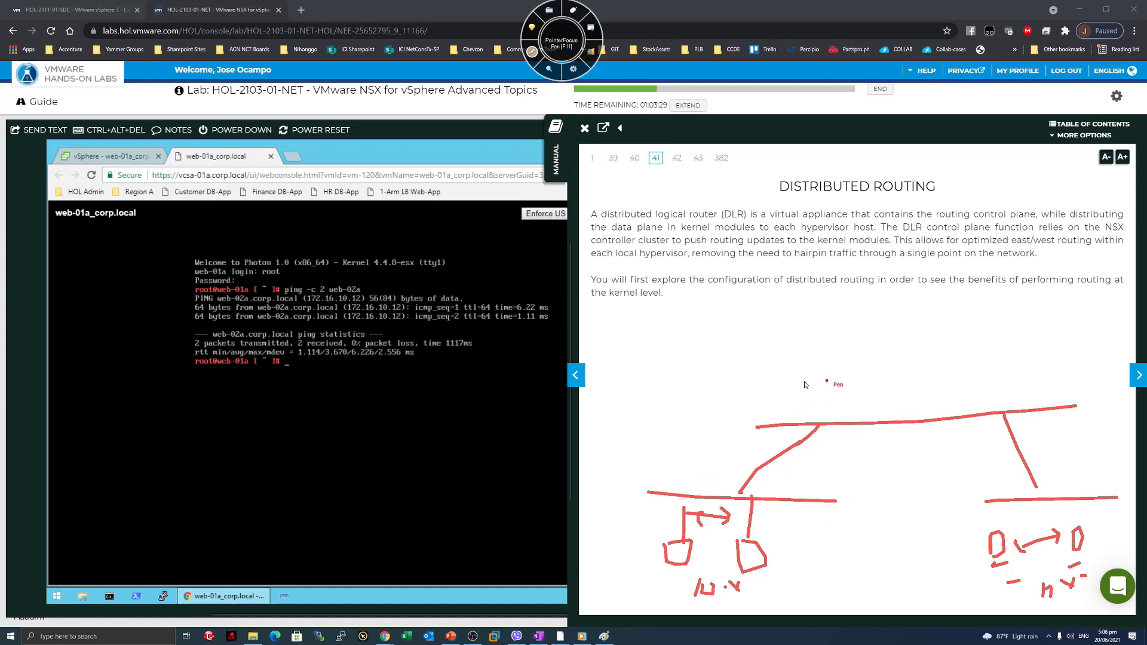
pyautogui.moveTo(829, 379); pyautogui.dragTo(758, 496)
pyautogui.moveTo(833, 507)
pyautogui.mouseDown()
pyautogui.moveTo(1127, 427)
pyautogui.moveTo(890, 376)
pyautogui.moveTo(786, 382)
pyautogui.mouseUp()
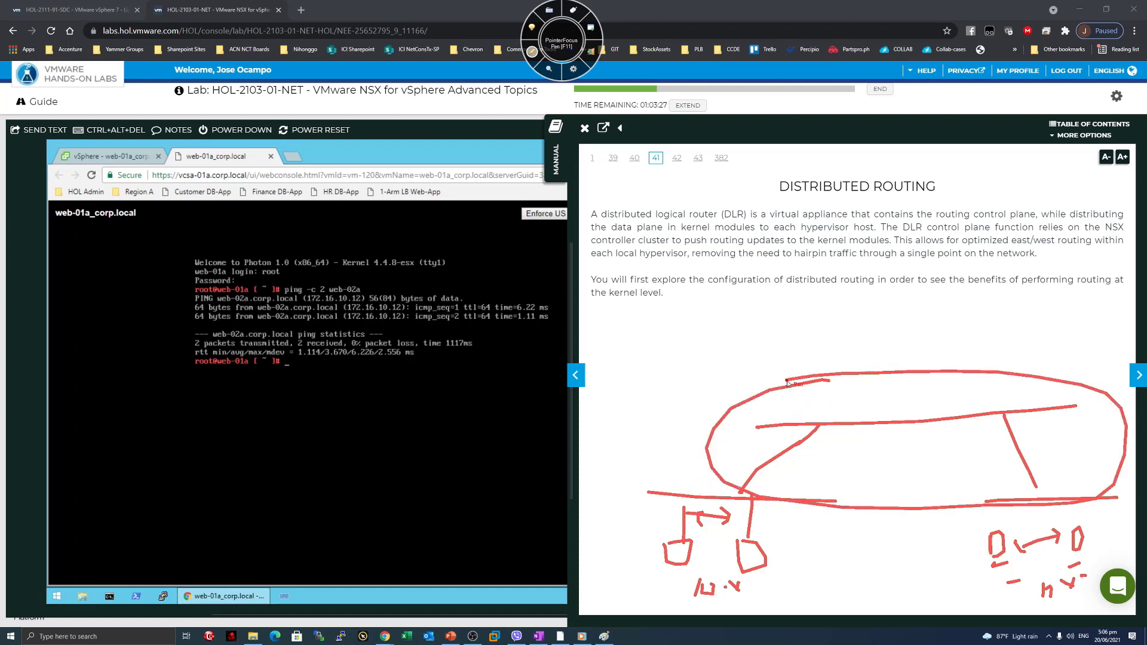
pyautogui.moveTo(721, 495)
pyautogui.mouseDown()
pyautogui.moveTo(794, 421)
pyautogui.moveTo(1039, 496)
pyautogui.moveTo(1048, 518)
pyautogui.moveTo(1049, 496)
pyautogui.mouseUp()
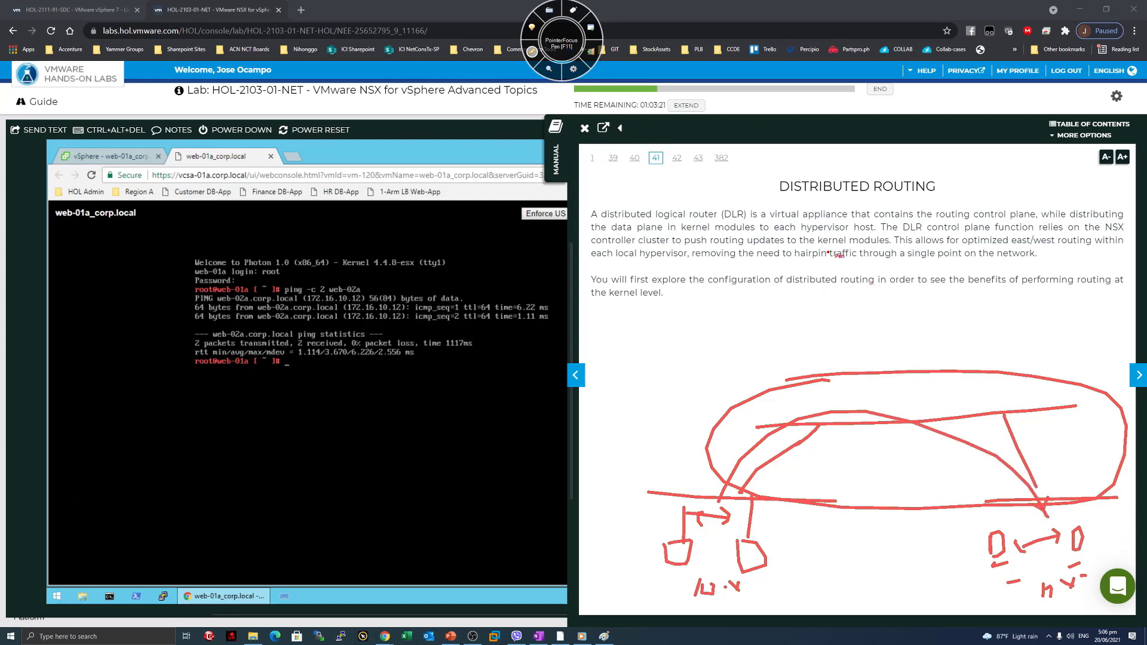
pyautogui.click(532, 53)
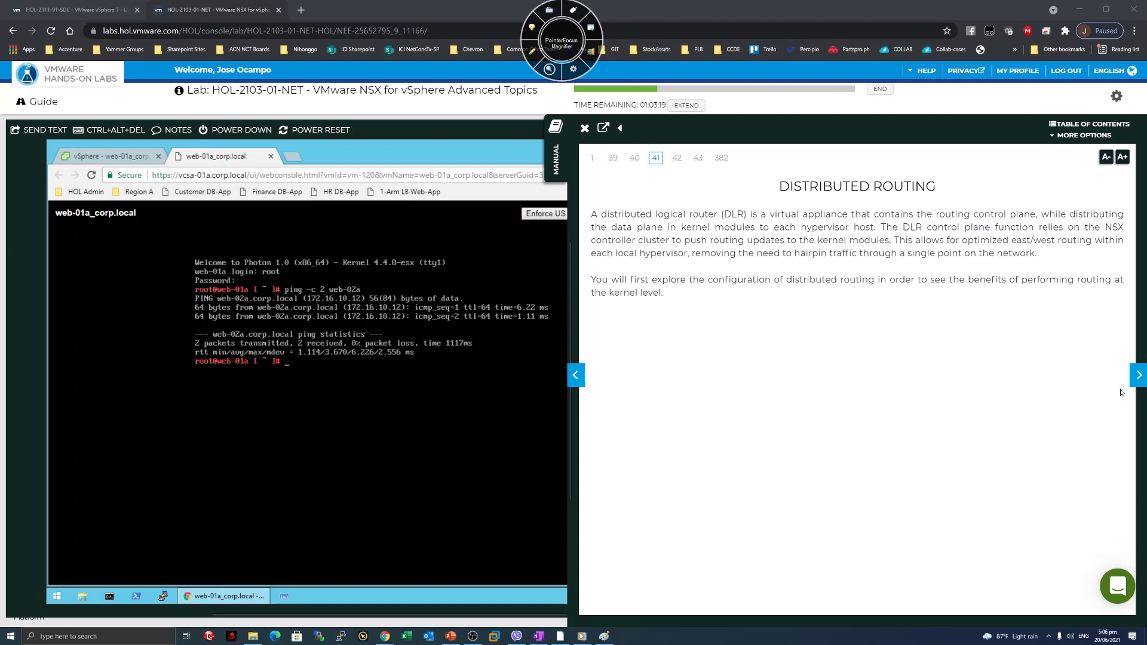
# On page 42's current topology diagram, draw pen arrows marking web-01a, web-02a and app-01a.
pyautogui.click(1138, 375)
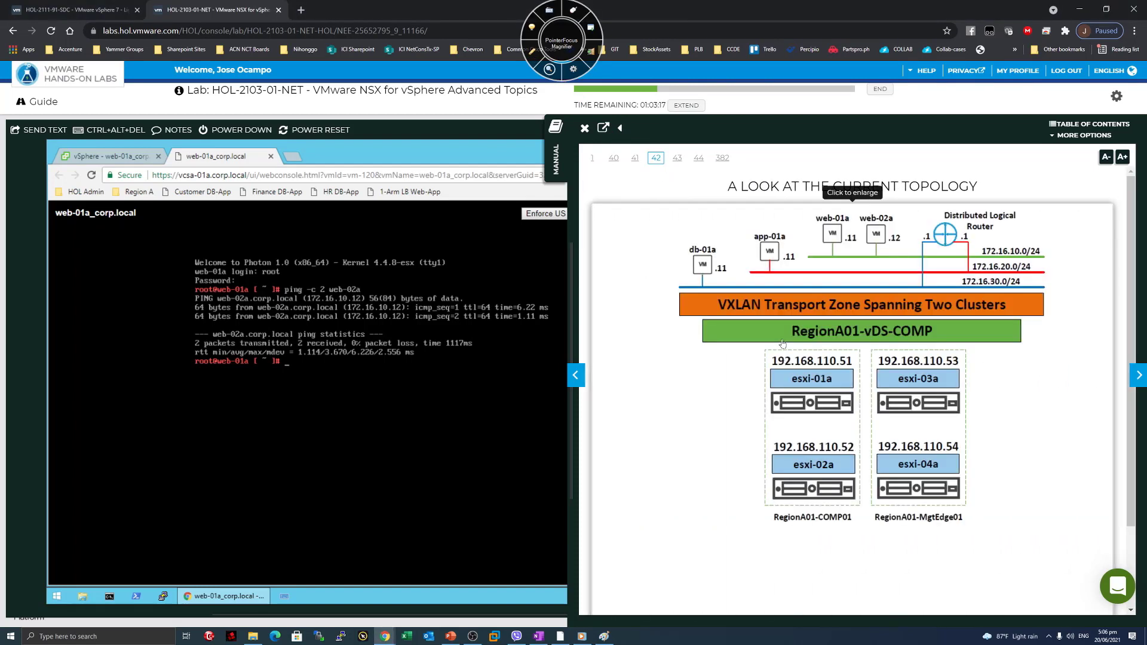
pyautogui.press('F11')
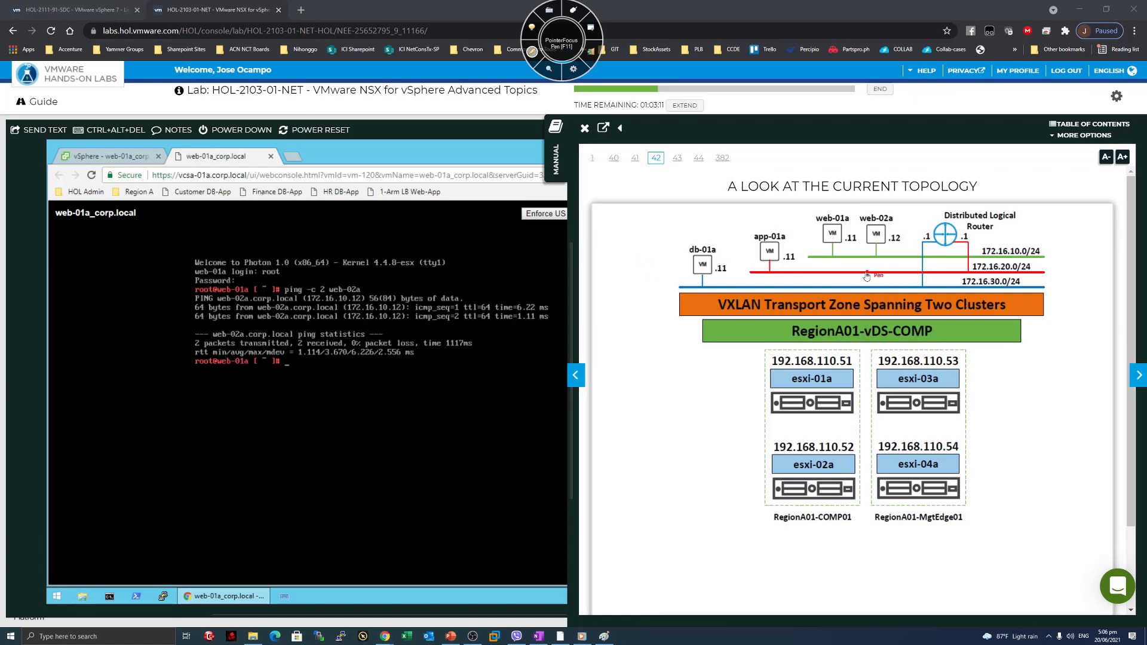
pyautogui.moveTo(821, 192)
pyautogui.mouseDown()
pyautogui.moveTo(823, 210)
pyautogui.moveTo(870, 209)
pyautogui.mouseUp()
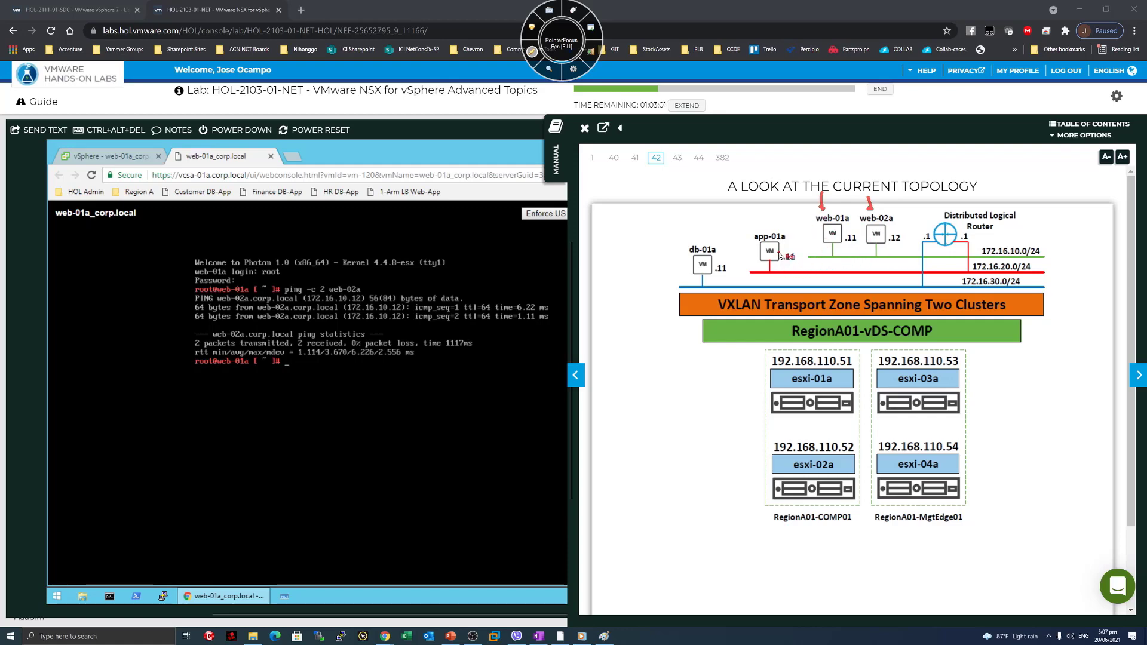
pyautogui.moveTo(769, 210); pyautogui.dragTo(773, 223)
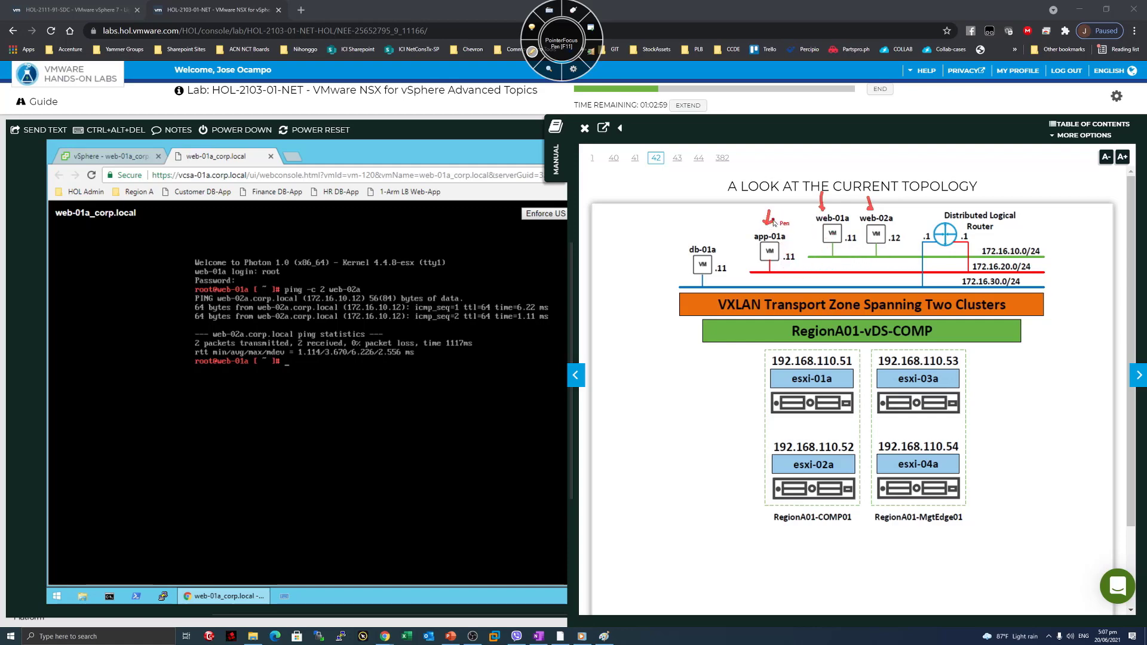
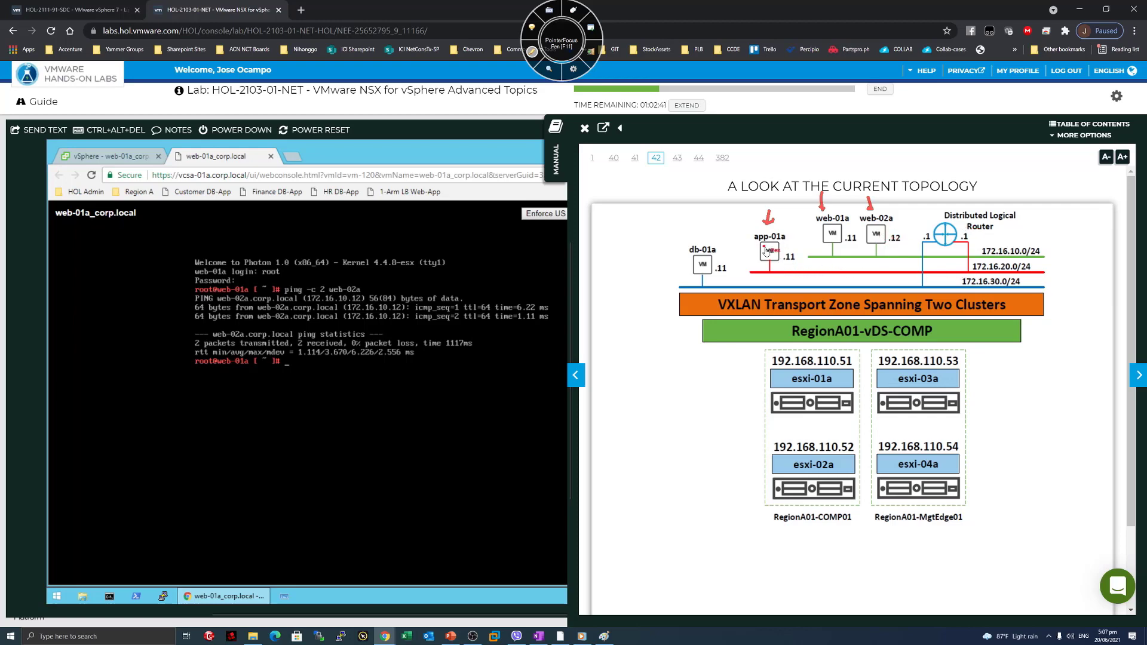
# Mark app-01a, db-01a, the 172.16.30.0/24 network and the web VMs on the diagram, then clear them.
pyautogui.moveTo(787, 228); pyautogui.dragTo(806, 225)
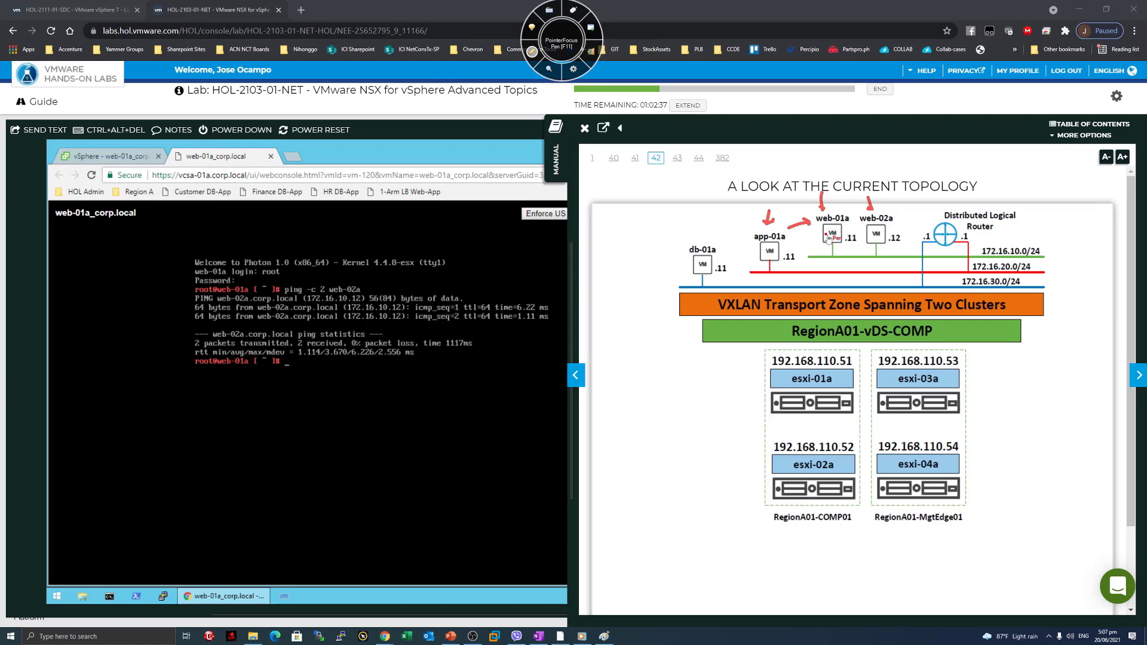
pyautogui.moveTo(735, 230); pyautogui.dragTo(727, 244)
pyautogui.moveTo(916, 282); pyautogui.dragTo(925, 230)
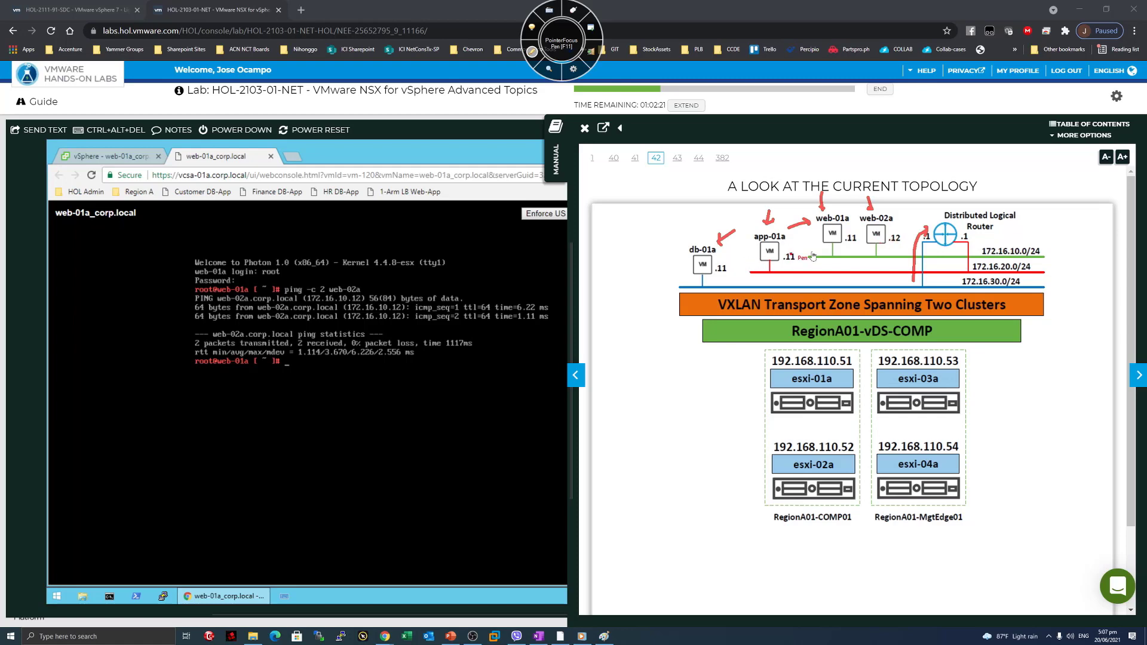
pyautogui.moveTo(1054, 251)
pyautogui.mouseDown()
pyautogui.moveTo(1075, 258)
pyautogui.moveTo(1059, 291)
pyautogui.mouseUp()
pyautogui.moveTo(863, 222)
pyautogui.mouseDown()
pyautogui.moveTo(796, 222)
pyautogui.moveTo(907, 241)
pyautogui.moveTo(844, 221)
pyautogui.mouseUp()
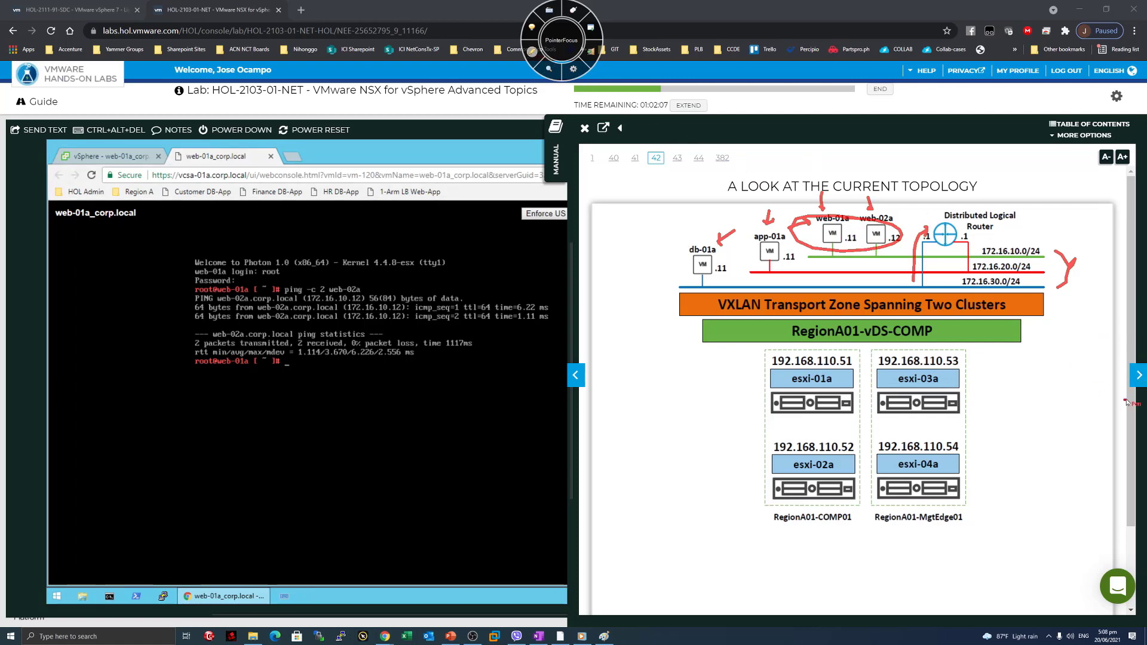
pyautogui.click(531, 57)
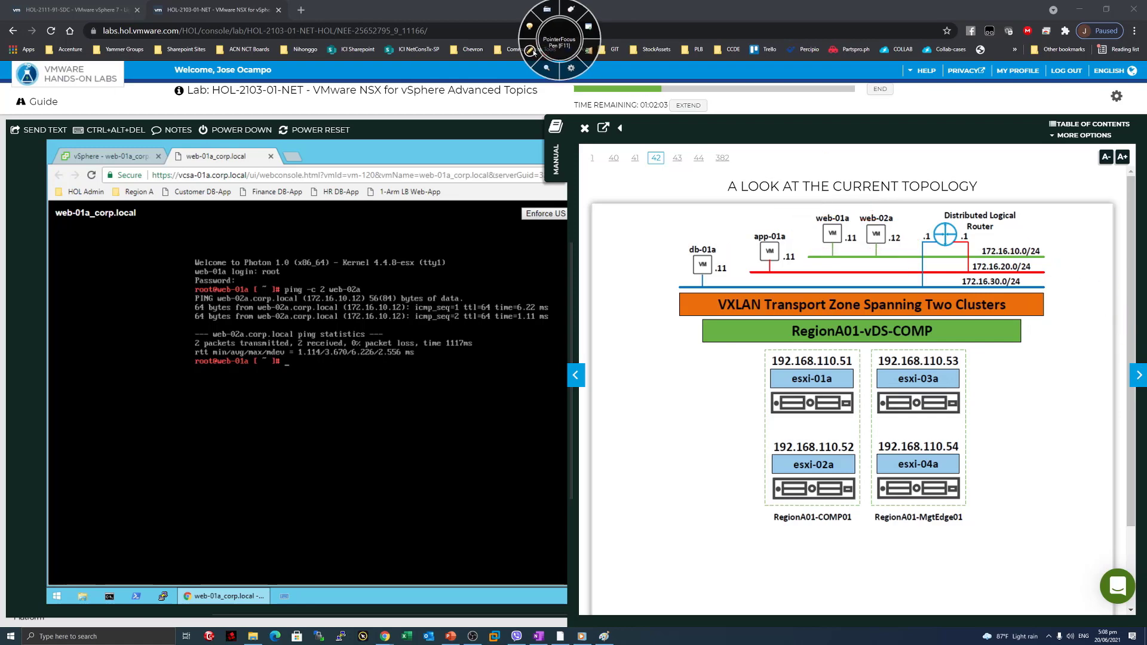
# Page the manual forward and go to Networking and Security in the vSphere Client.
pyautogui.click(1136, 376)
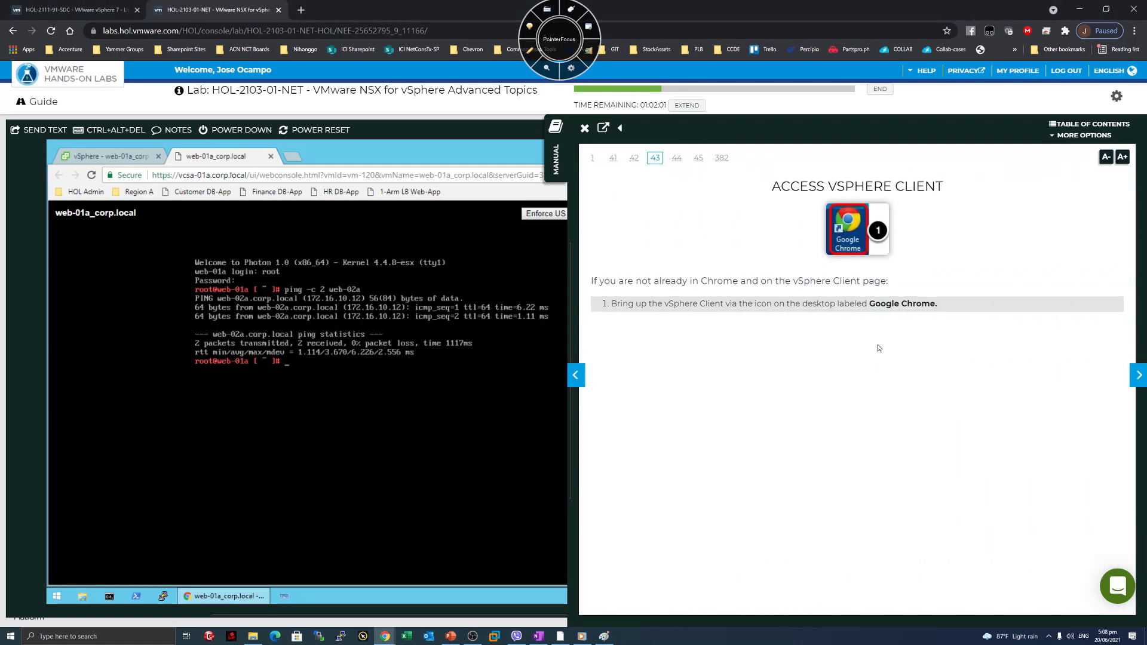
pyautogui.click(1138, 382)
pyautogui.click(1138, 383)
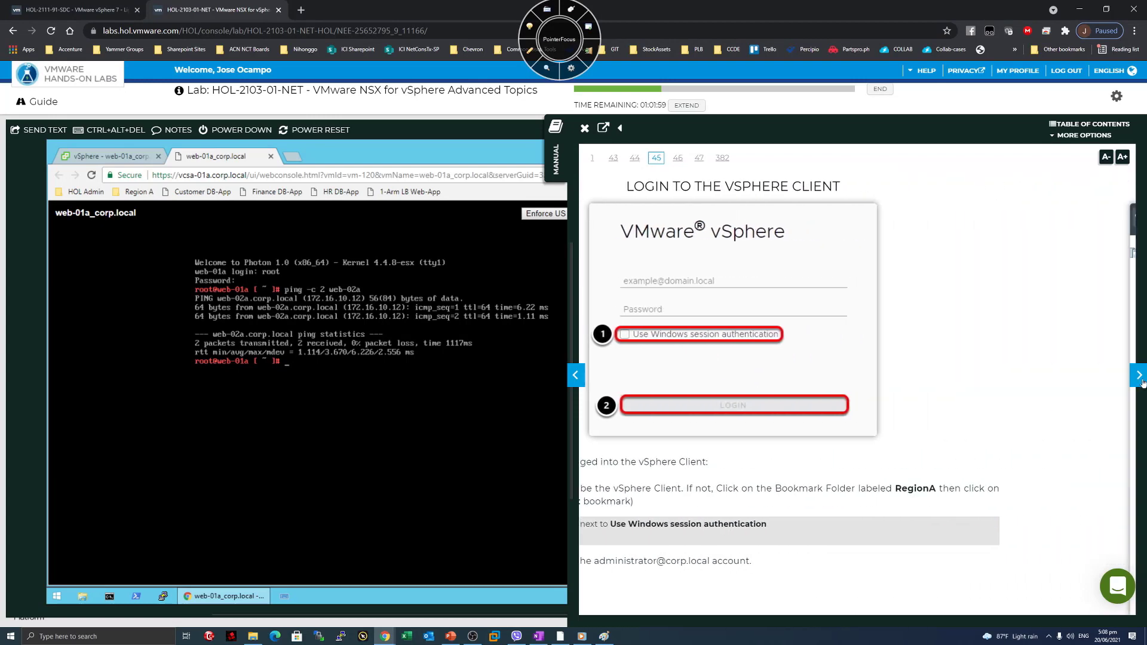
pyautogui.click(118, 157)
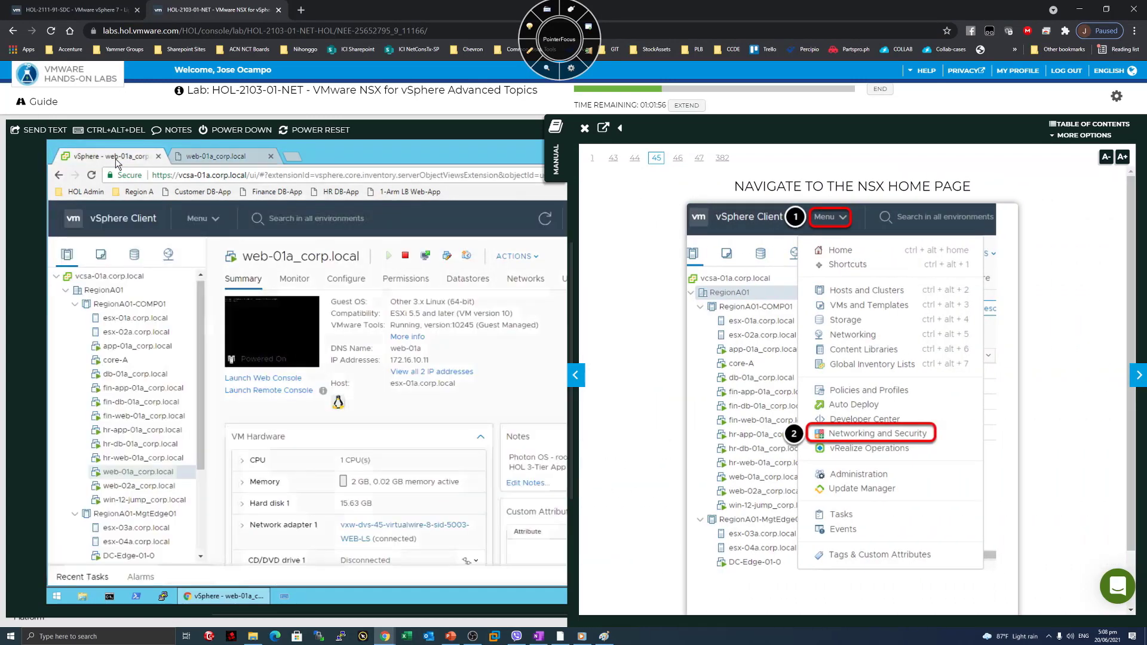
pyautogui.click(214, 224)
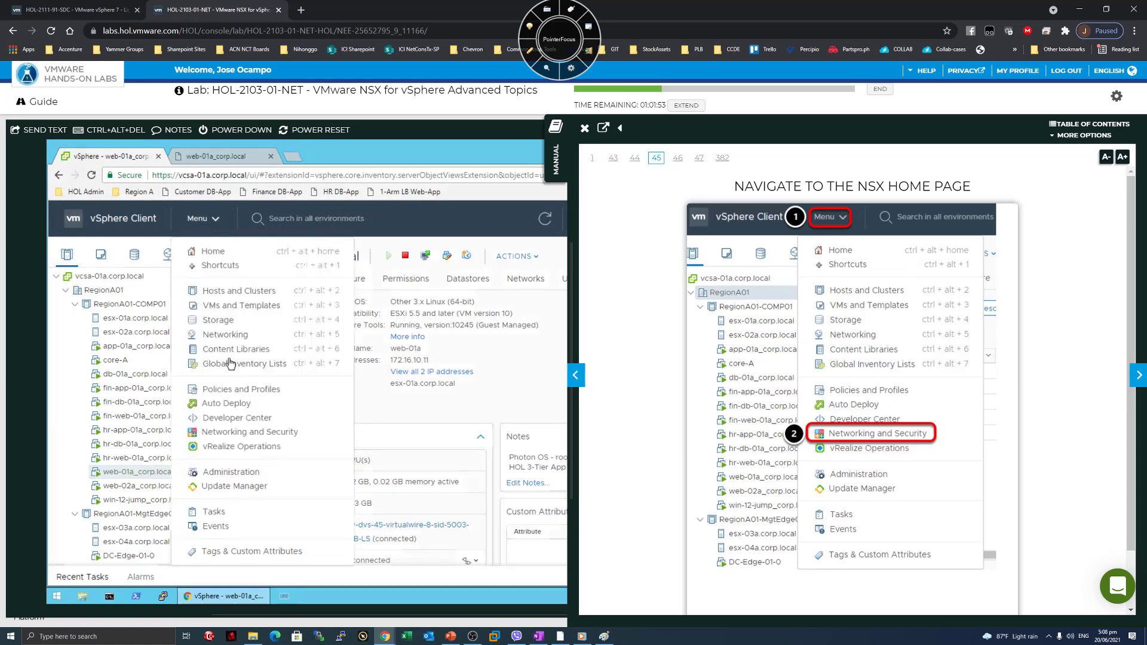
pyautogui.click(244, 436)
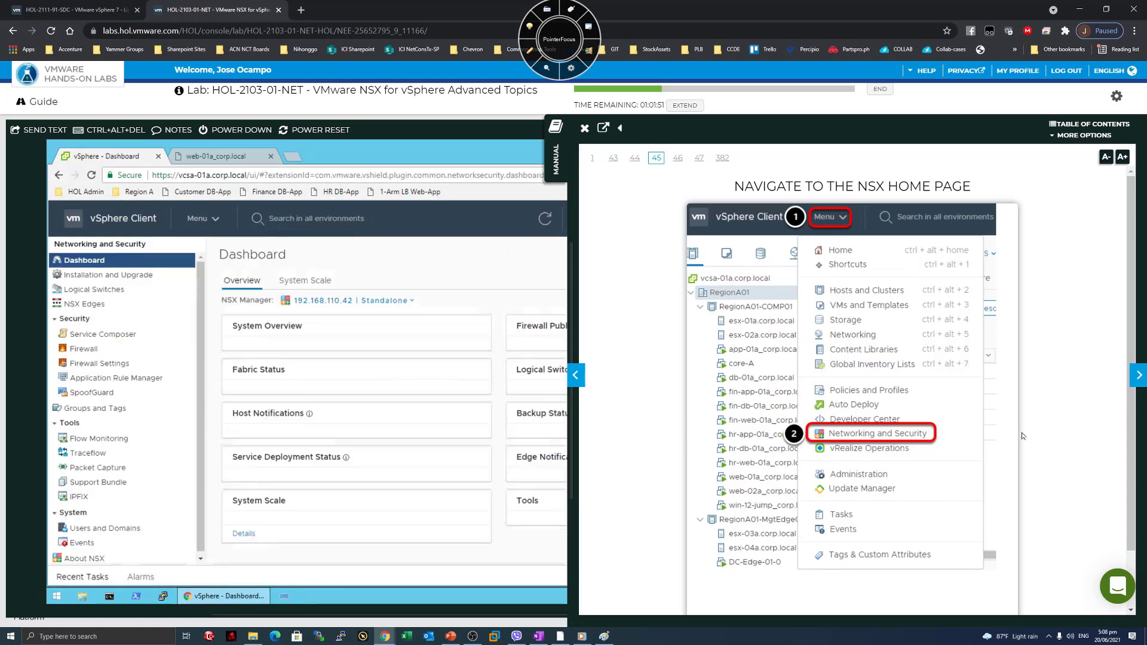
# Turn the manual to the Distributed Logical Router step, list NSX Edges, widen vSphere, open a new tab.
pyautogui.click(1139, 381)
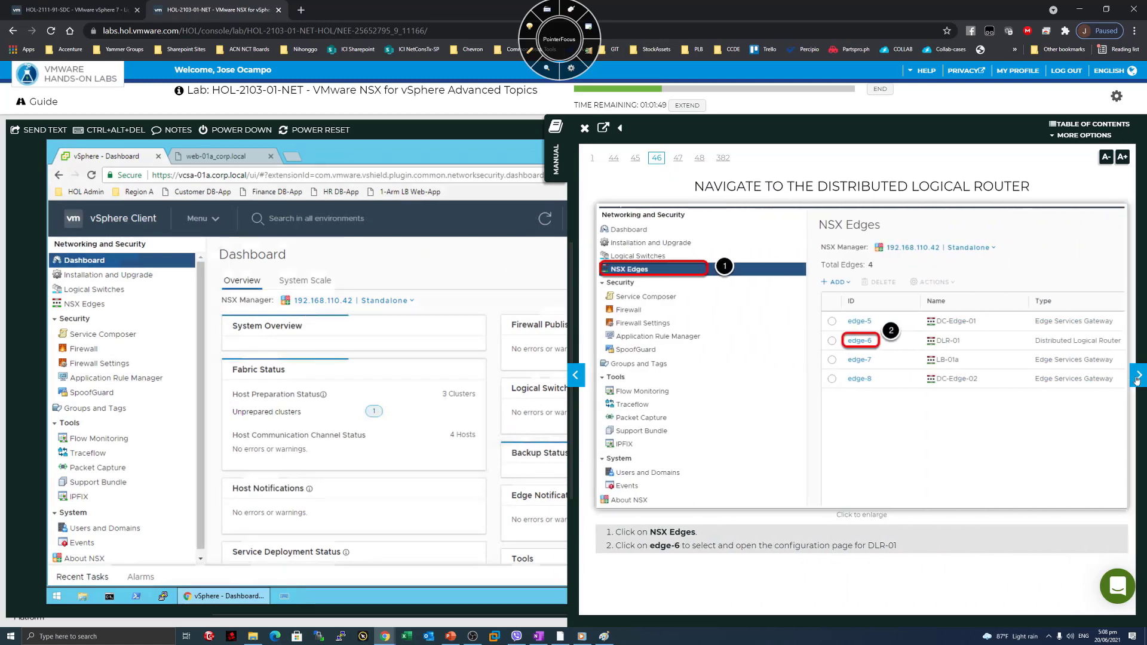
pyautogui.click(80, 303)
pyautogui.moveTo(567, 416); pyautogui.dragTo(805, 412)
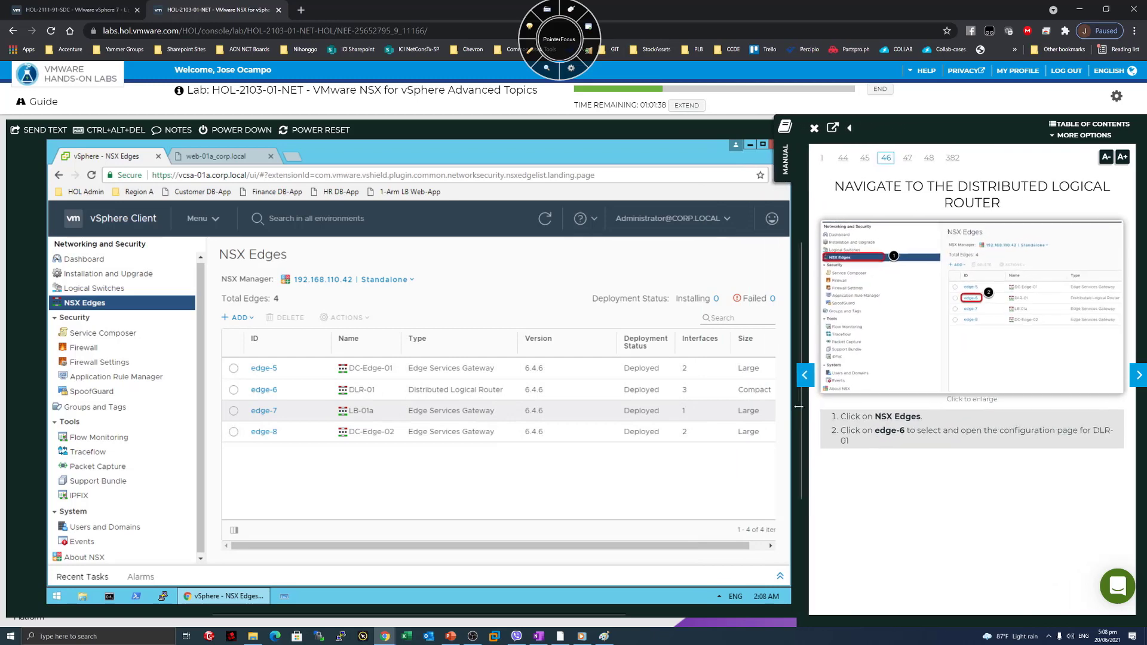
pyautogui.click(301, 9)
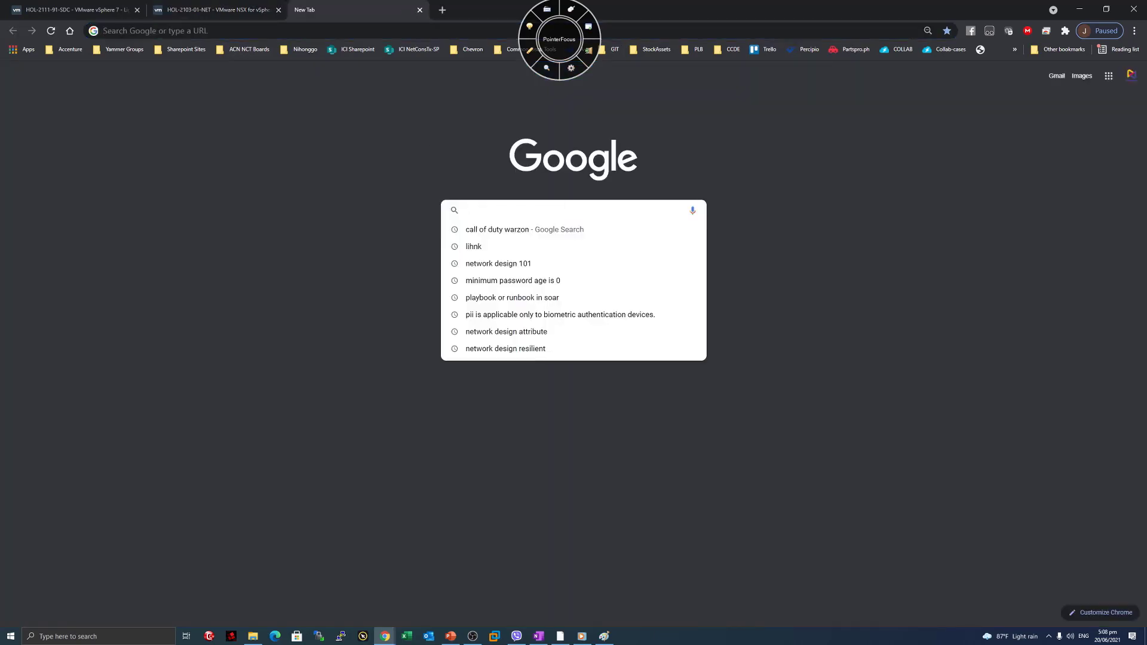
# Search Google for 'vmware nsx diagram' and switch to image results.
pyautogui.write('vm')
pyautogui.press('BackSpace')
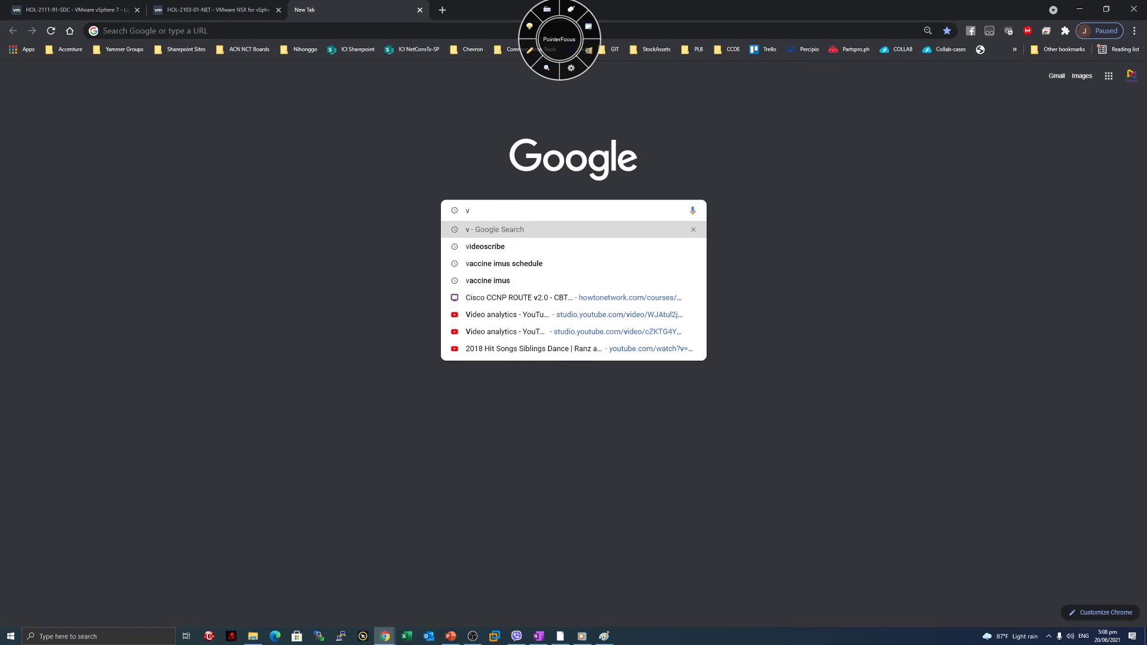
pyautogui.write('mvware nsx')
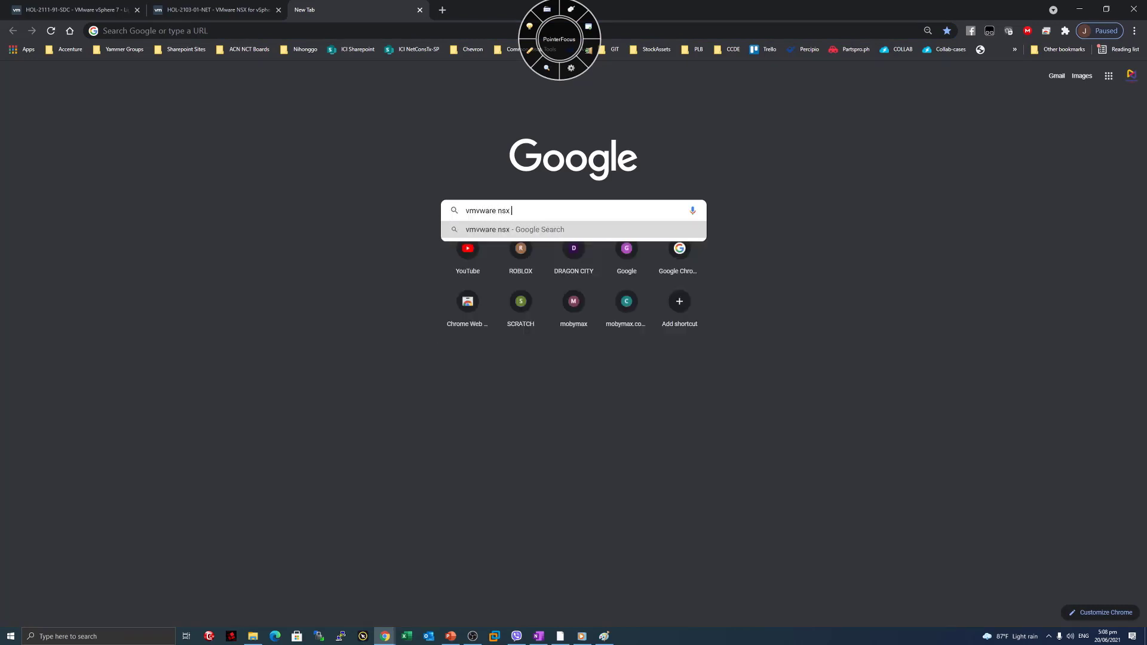
pyautogui.write(' diagraM')
pyautogui.press('Return')
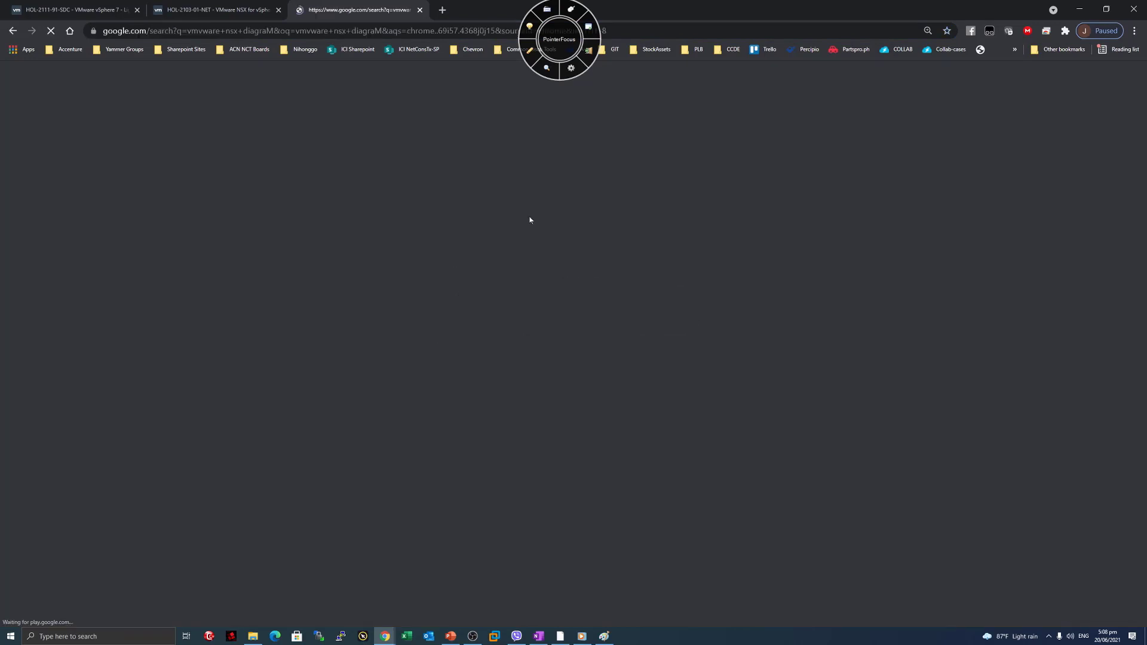
pyautogui.click(181, 133)
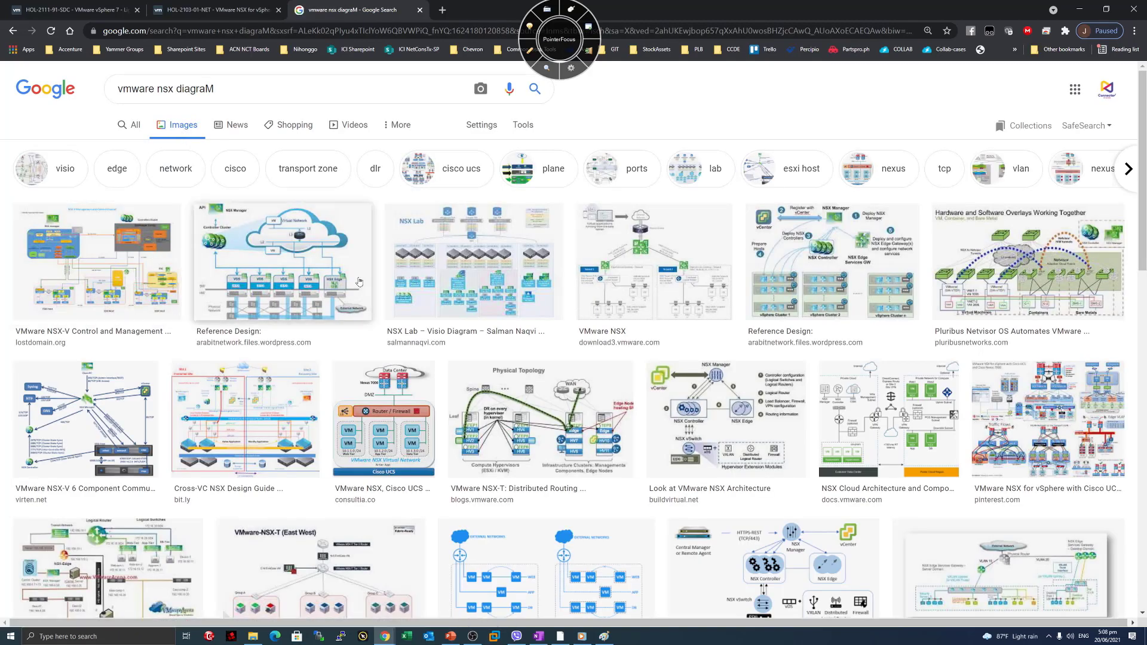
# Open the NSX Lab Visio Diagram source page and zoom in to read it.
pyautogui.click(468, 280)
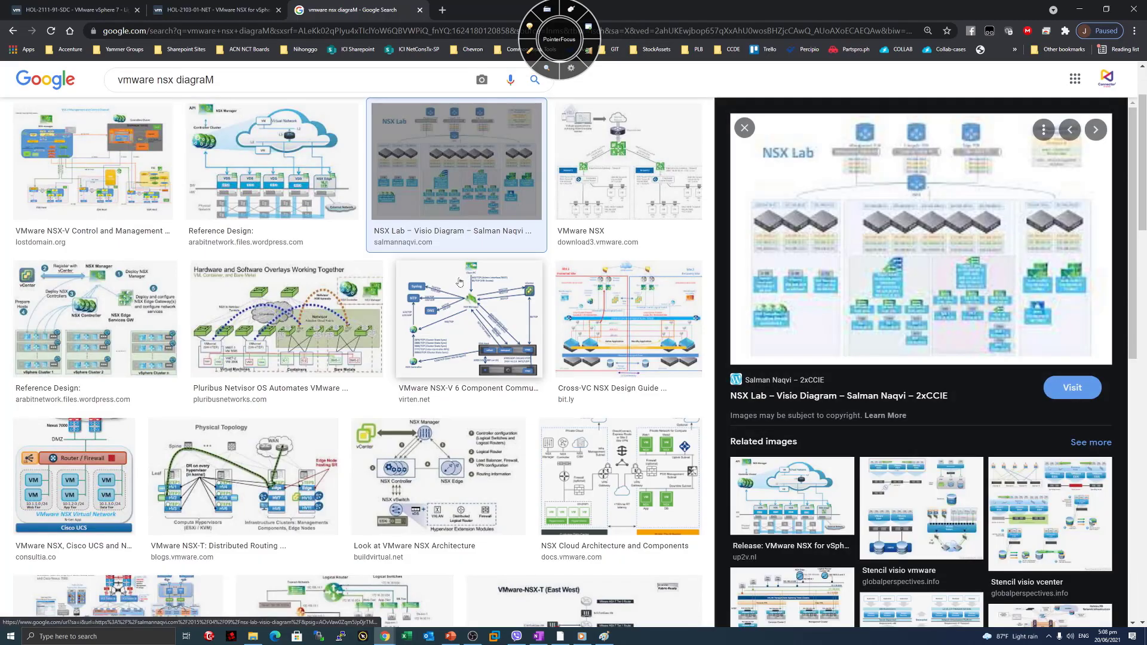
pyautogui.click(880, 294)
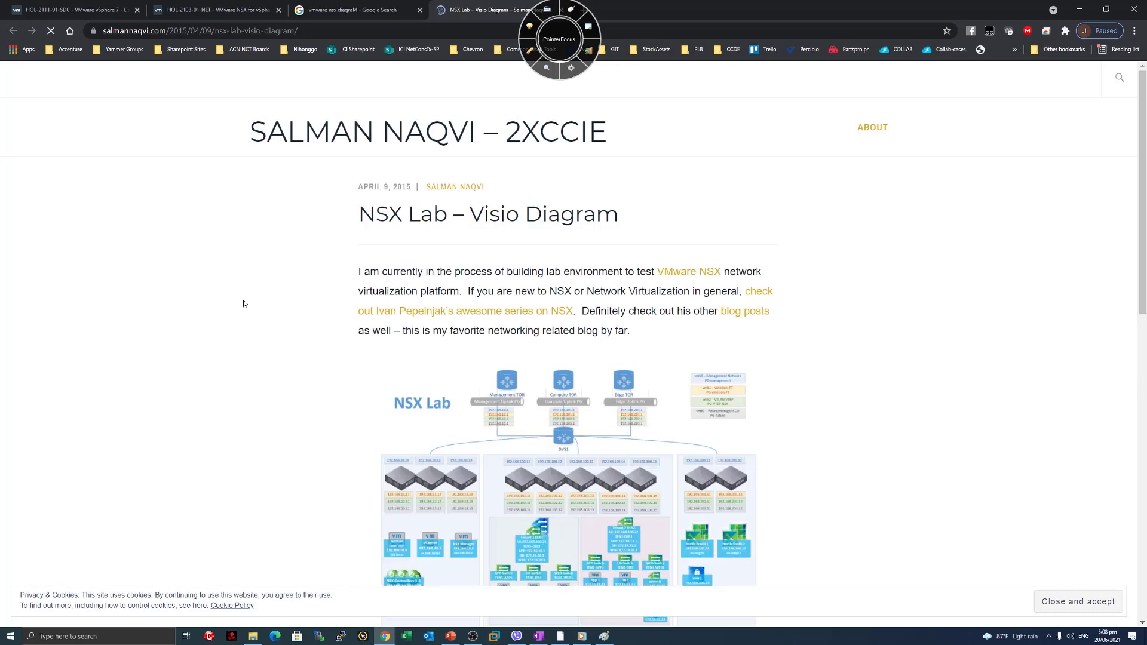
pyautogui.scroll(-2, 255, 302)
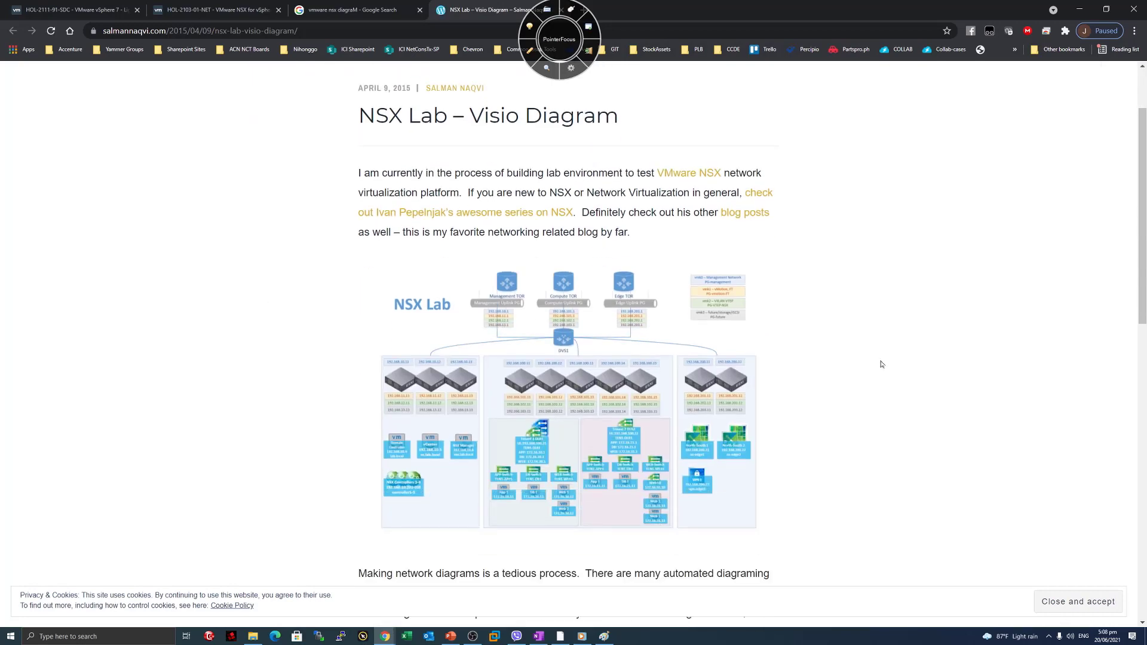
pyautogui.hotkey('ctrl', '+')
pyautogui.hotkey('ctrl', '+')
pyautogui.hotkey('ctrl', '+')
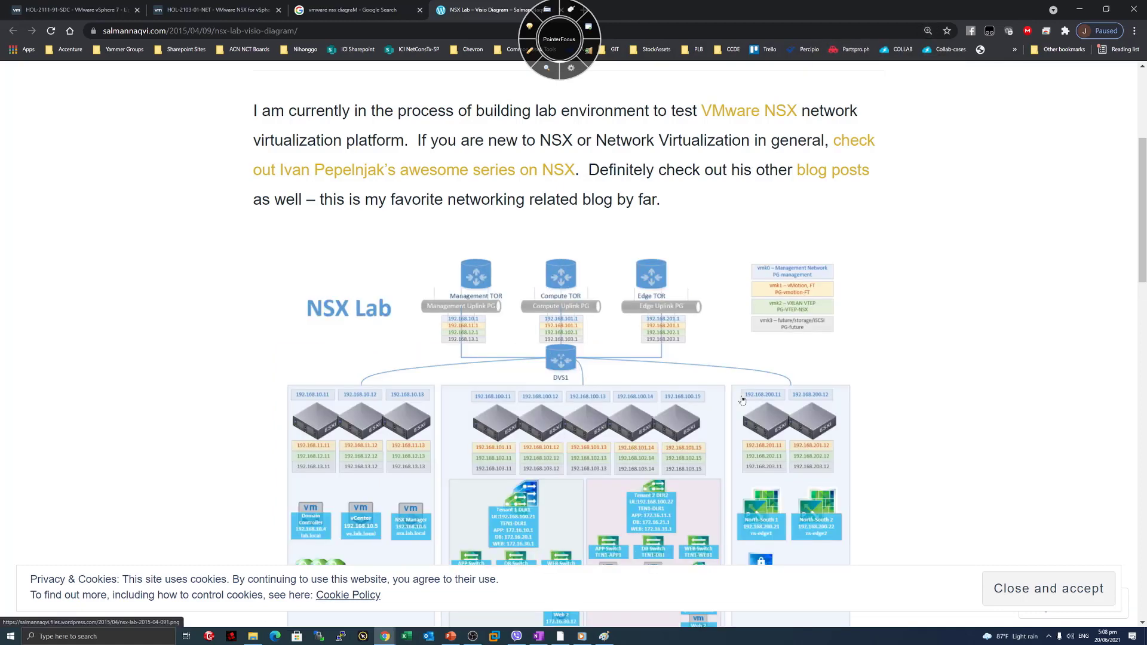
pyautogui.scroll(-2, 741, 403)
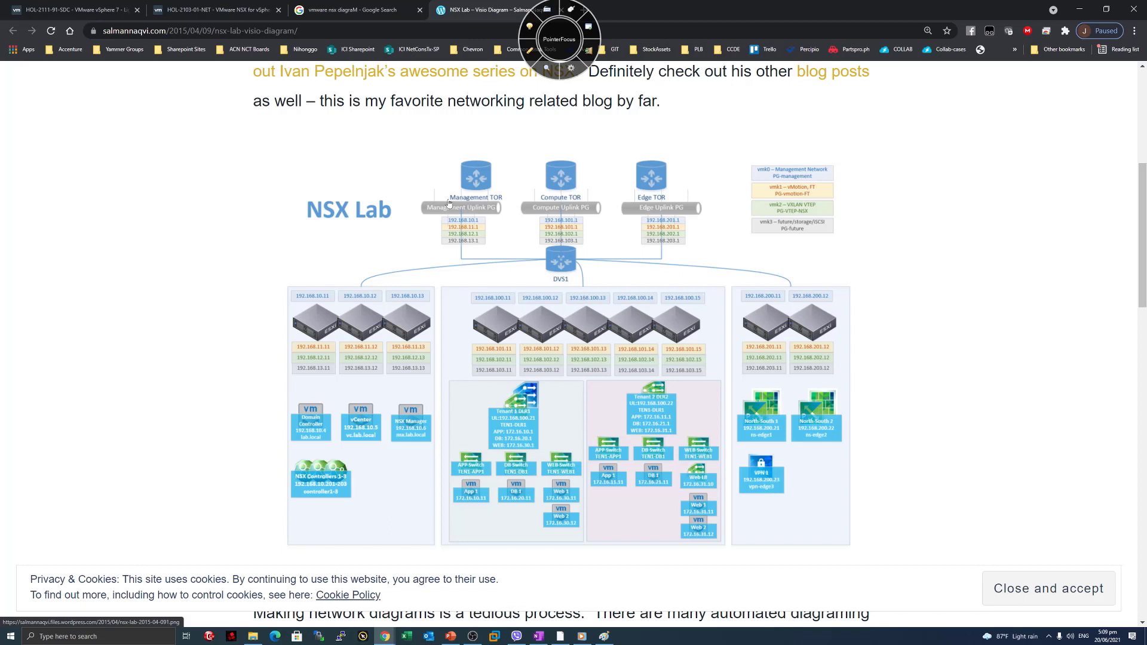
# Back in the image results, open the NSX Reference Design source PDF.
pyautogui.click(342, 10)
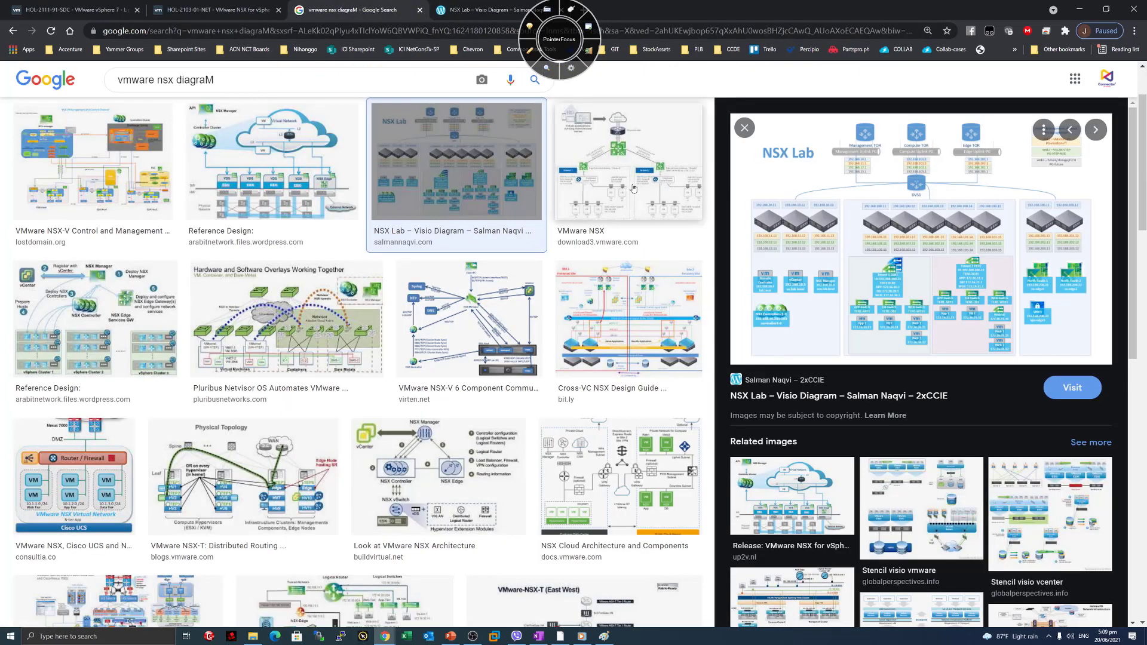
pyautogui.press('Escape')
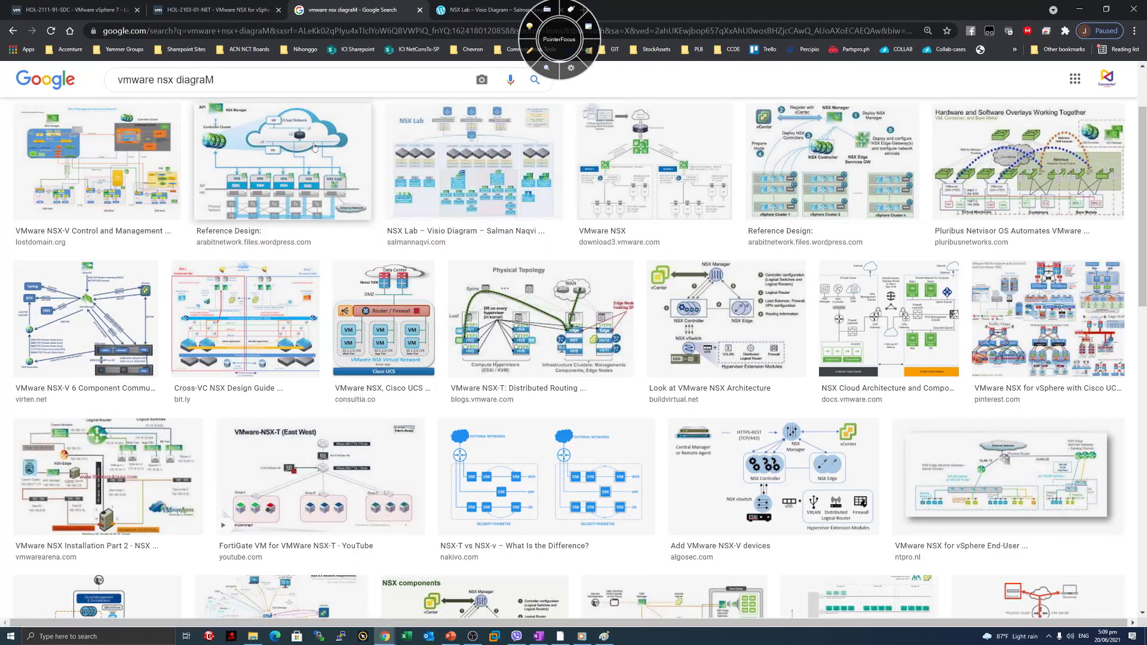
pyautogui.click(239, 178)
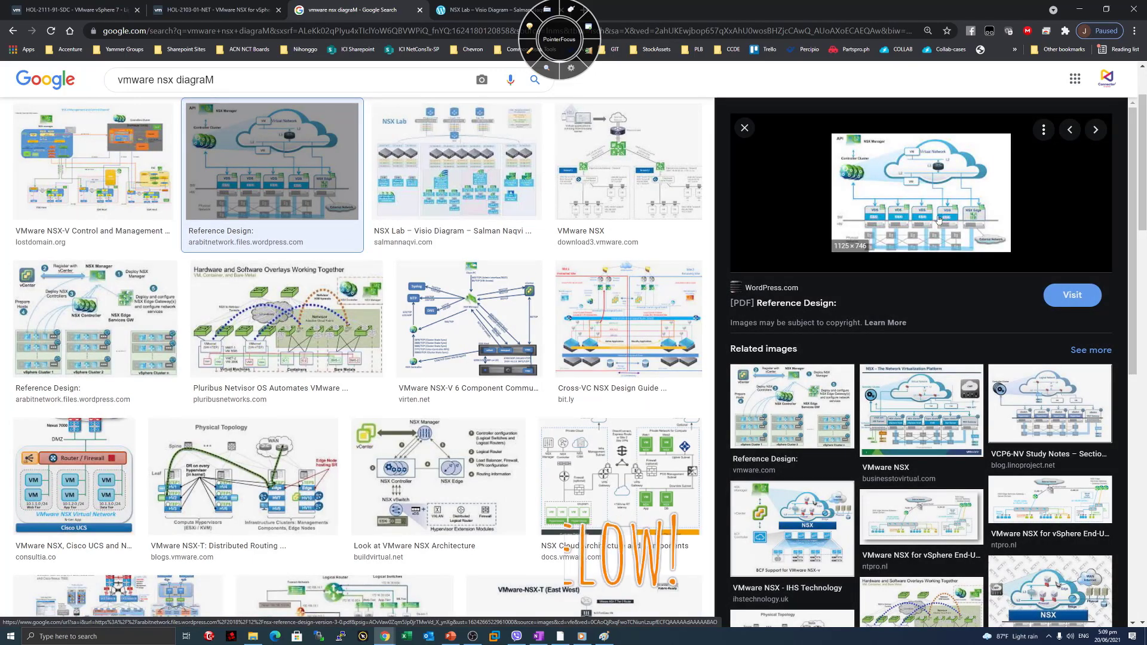
pyautogui.click(942, 215)
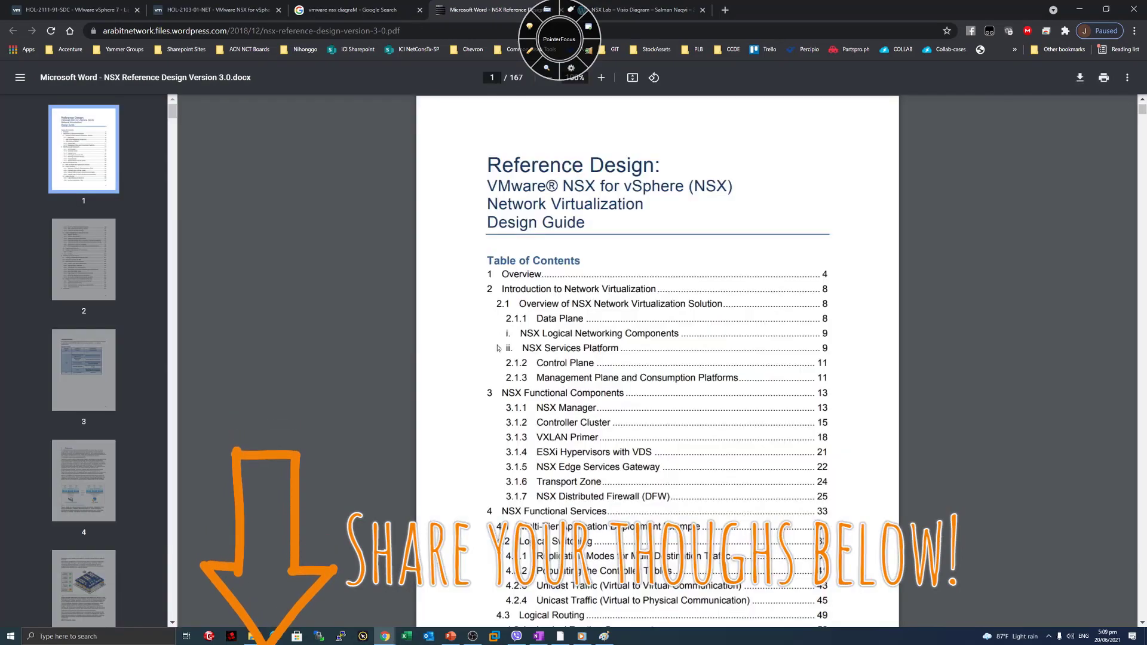
# Scroll the NSX Reference Design PDF to Figure 4, NSX Components.
pyautogui.scroll(-20, 499, 359)
pyautogui.scroll(-3, 499, 359)
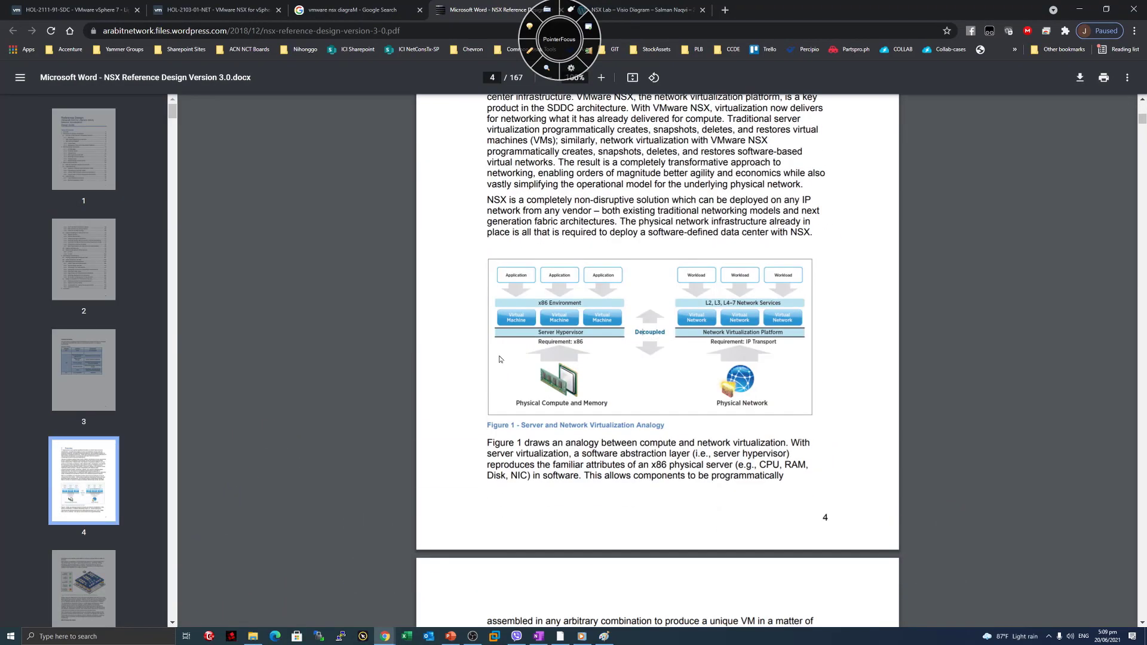
pyautogui.scroll(-7, 499, 358)
pyautogui.scroll(-1, 656, 359)
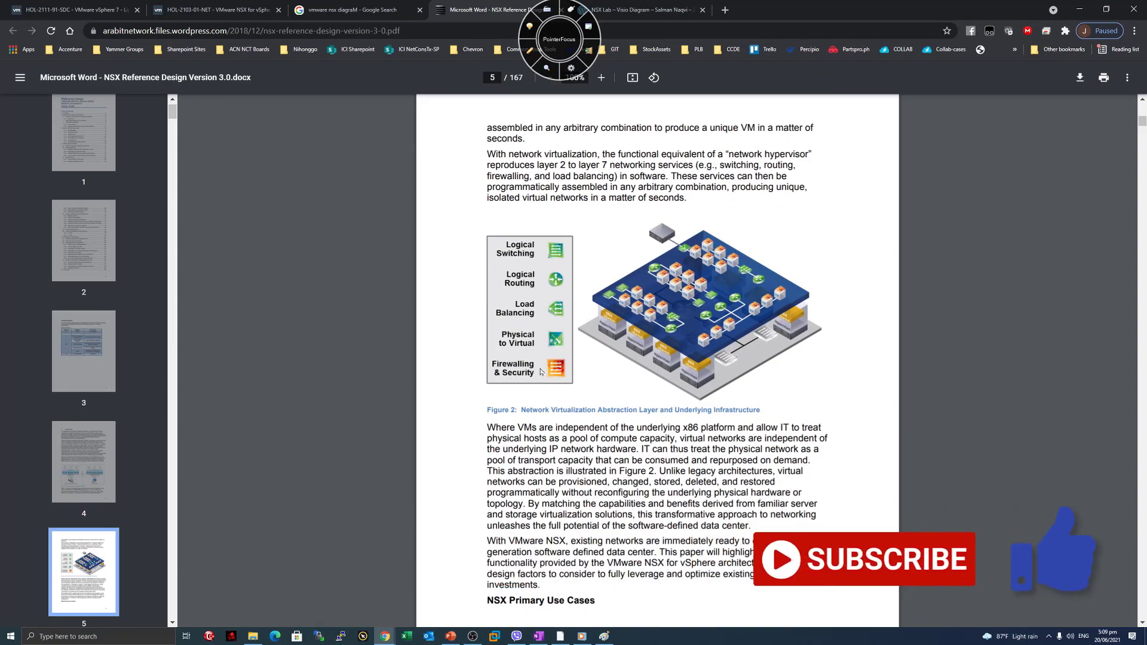
pyautogui.scroll(-20, 540, 314)
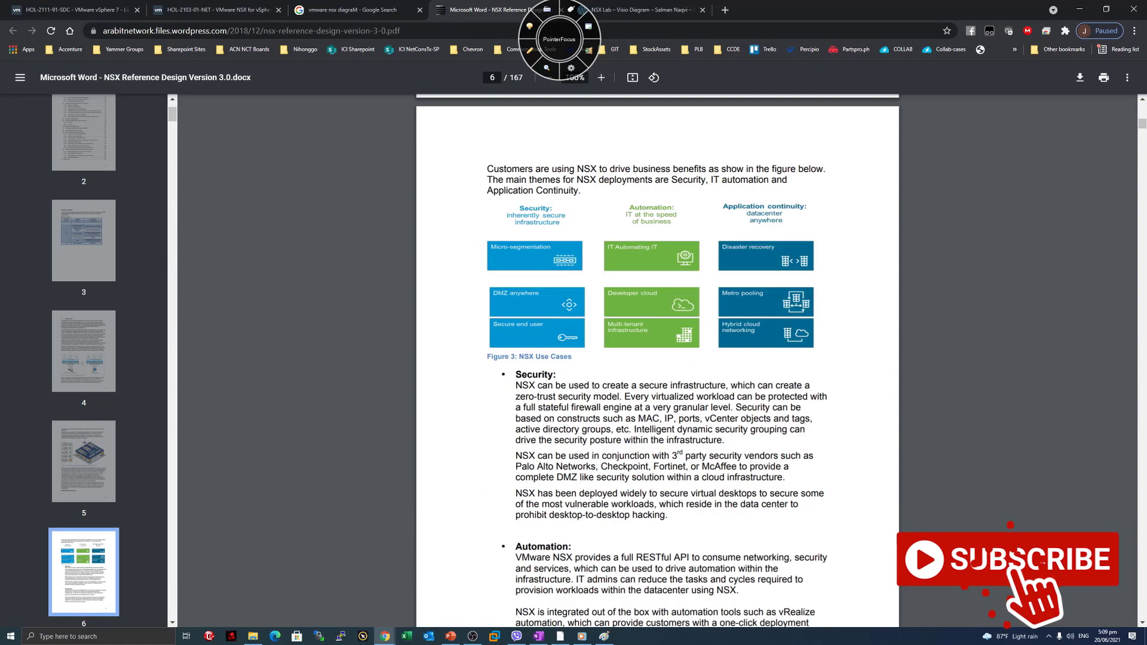
pyautogui.scroll(-11, 550, 424)
pyautogui.scroll(3, 550, 424)
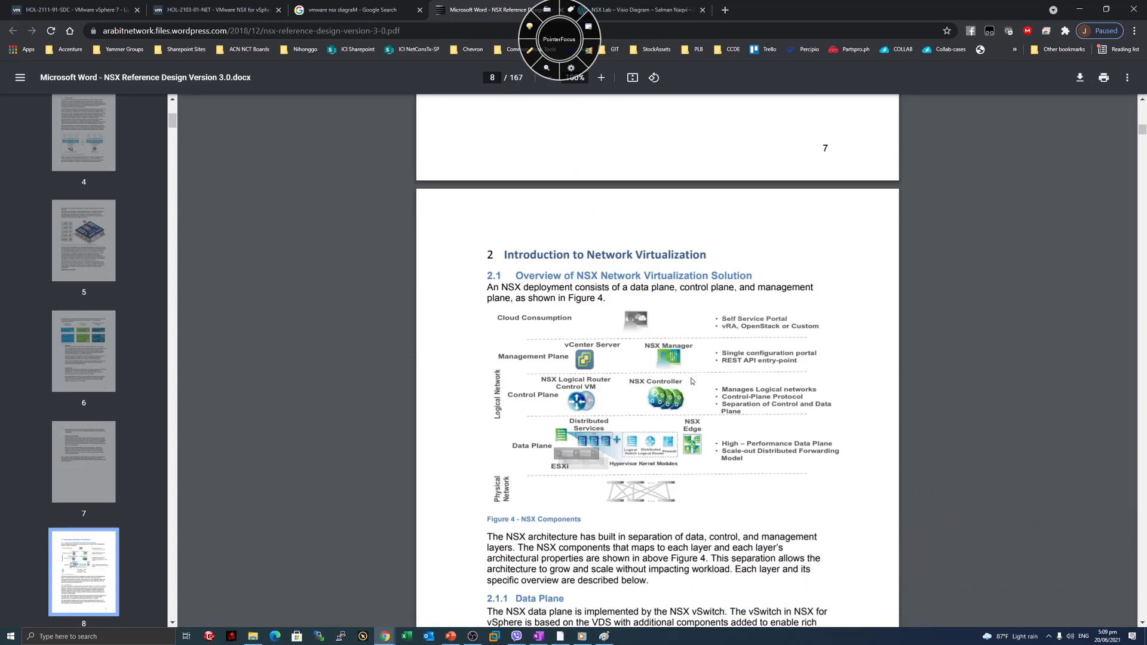
pyautogui.scroll(5, 693, 380)
pyautogui.scroll(-5, 661, 246)
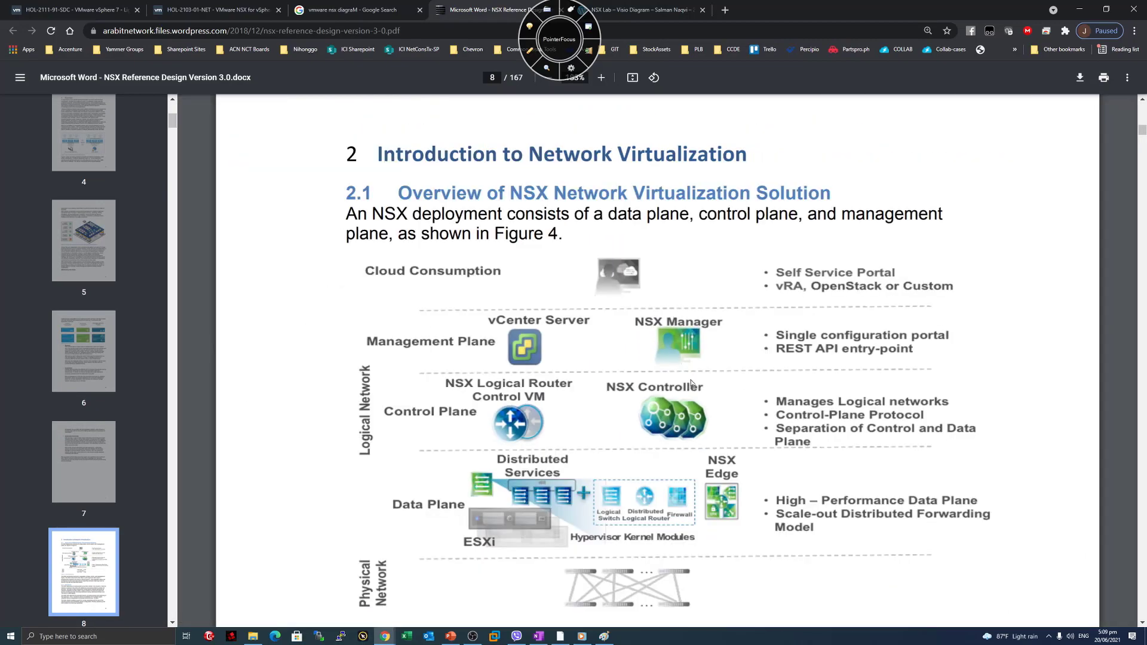
# Draw arrows at the physical network, Data Plane, Distributed Services, Control Plane, Control VM and NSX Controller.
pyautogui.click(529, 51)
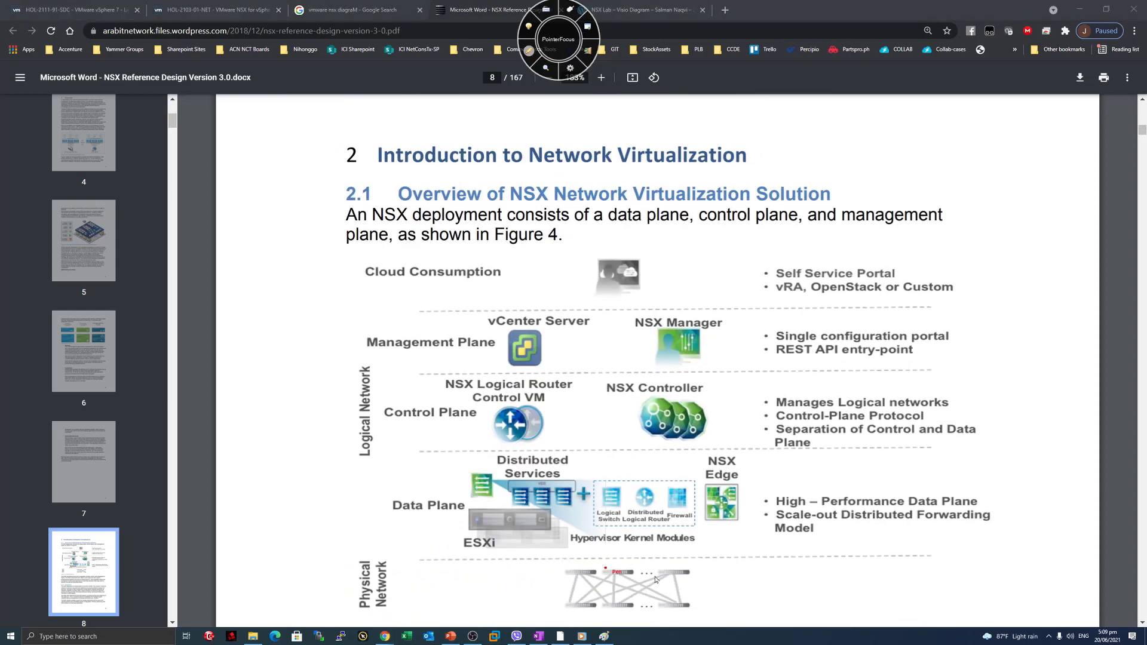
pyautogui.moveTo(778, 587)
pyautogui.mouseDown()
pyautogui.moveTo(724, 591)
pyautogui.moveTo(734, 601)
pyautogui.mouseUp()
pyautogui.moveTo(350, 512); pyautogui.dragTo(401, 506)
pyautogui.moveTo(392, 498)
pyautogui.mouseDown()
pyautogui.moveTo(397, 513)
pyautogui.moveTo(421, 518)
pyautogui.mouseUp()
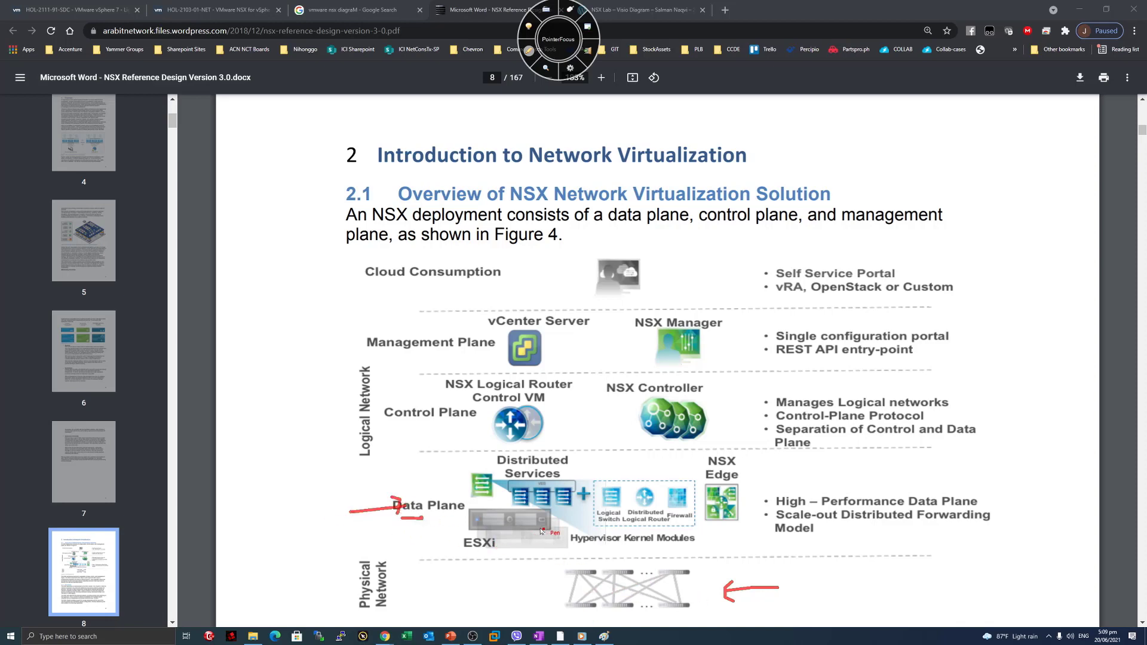
pyautogui.moveTo(440, 464)
pyautogui.mouseDown()
pyautogui.moveTo(464, 463)
pyautogui.moveTo(459, 471)
pyautogui.mouseUp()
pyautogui.moveTo(760, 468); pyautogui.dragTo(749, 473)
pyautogui.moveTo(414, 420); pyautogui.dragTo(435, 426)
pyautogui.moveTo(427, 397); pyautogui.dragTo(451, 402)
pyautogui.moveTo(597, 404); pyautogui.dragTo(621, 411)
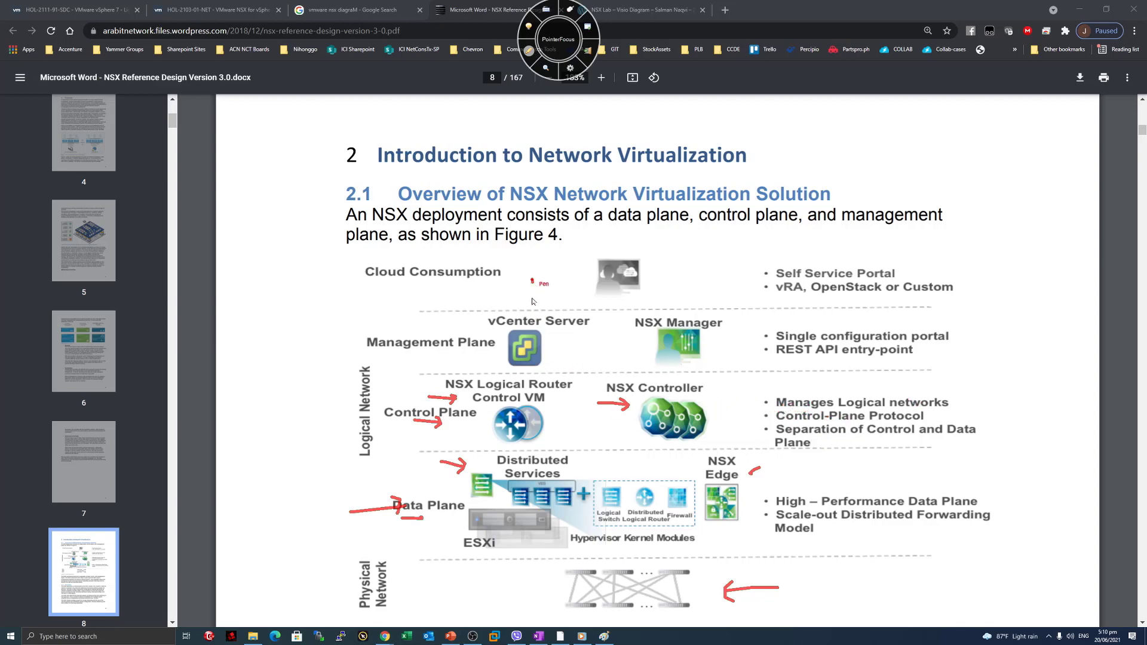
# Mark vCenter Server and NSX Manager, clear the ink and return to the lab console.
pyautogui.moveTo(532, 279); pyautogui.dragTo(545, 311)
pyautogui.moveTo(675, 304); pyautogui.dragTo(691, 302)
pyautogui.moveTo(686, 255); pyautogui.dragTo(677, 264)
pyautogui.click(548, 54)
pyautogui.click(238, 11)
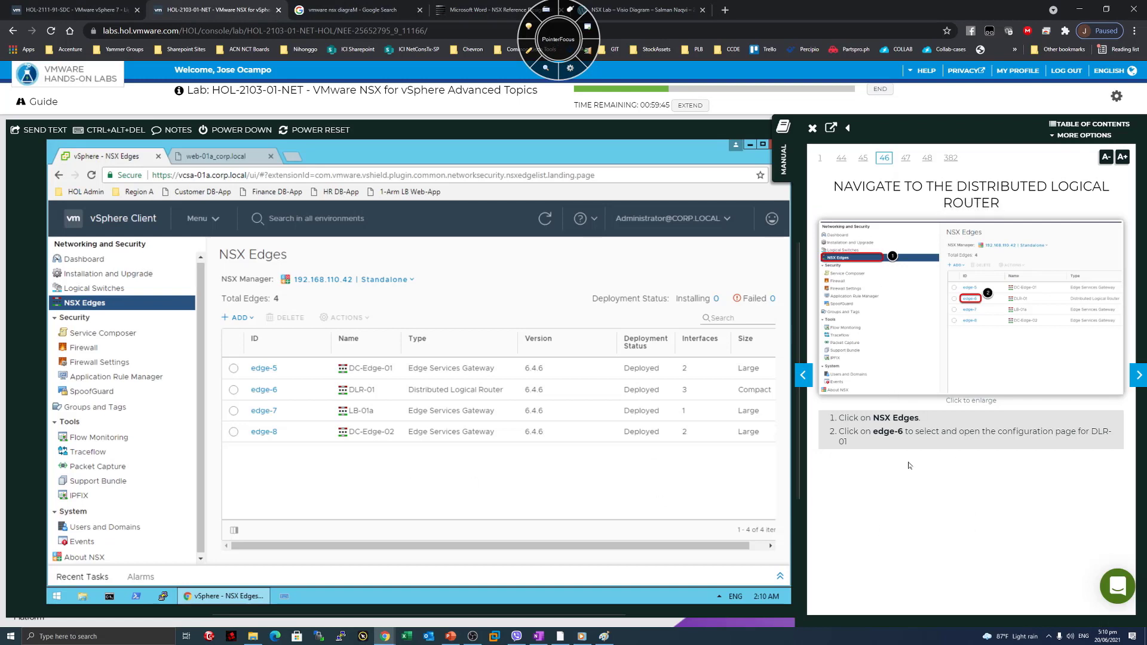
# Clear the stray manual highlight, select edge-6 (DLR-01) and turn the manual to page 47.
pyautogui.moveTo(875, 186); pyautogui.dragTo(1028, 186)
pyautogui.click(1027, 186)
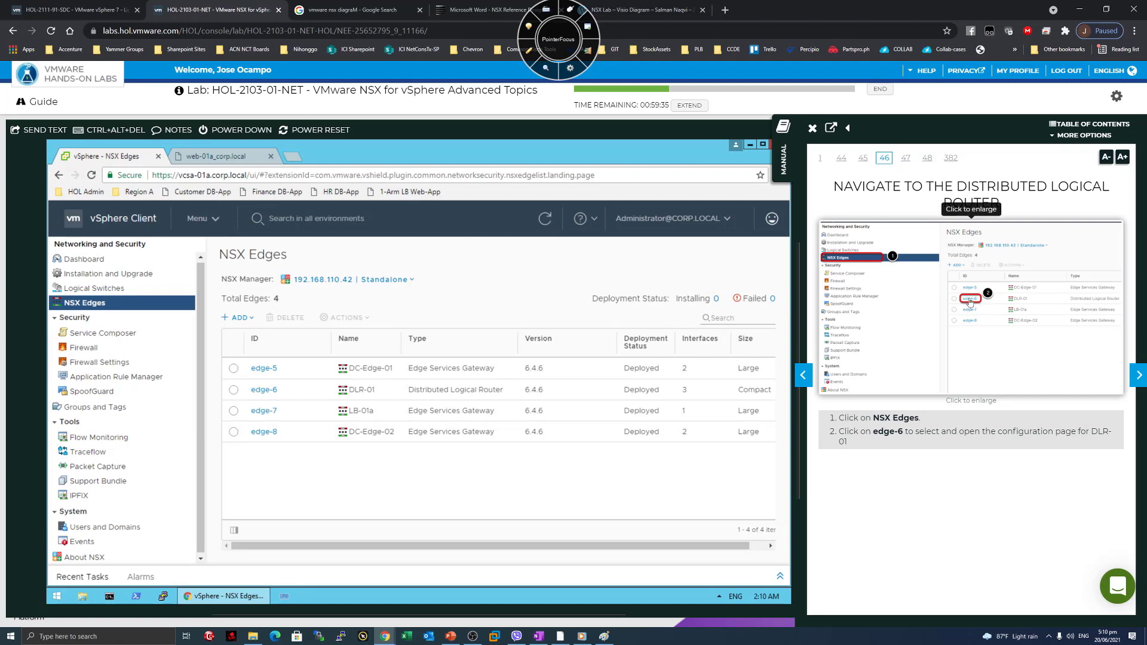
pyautogui.click(233, 390)
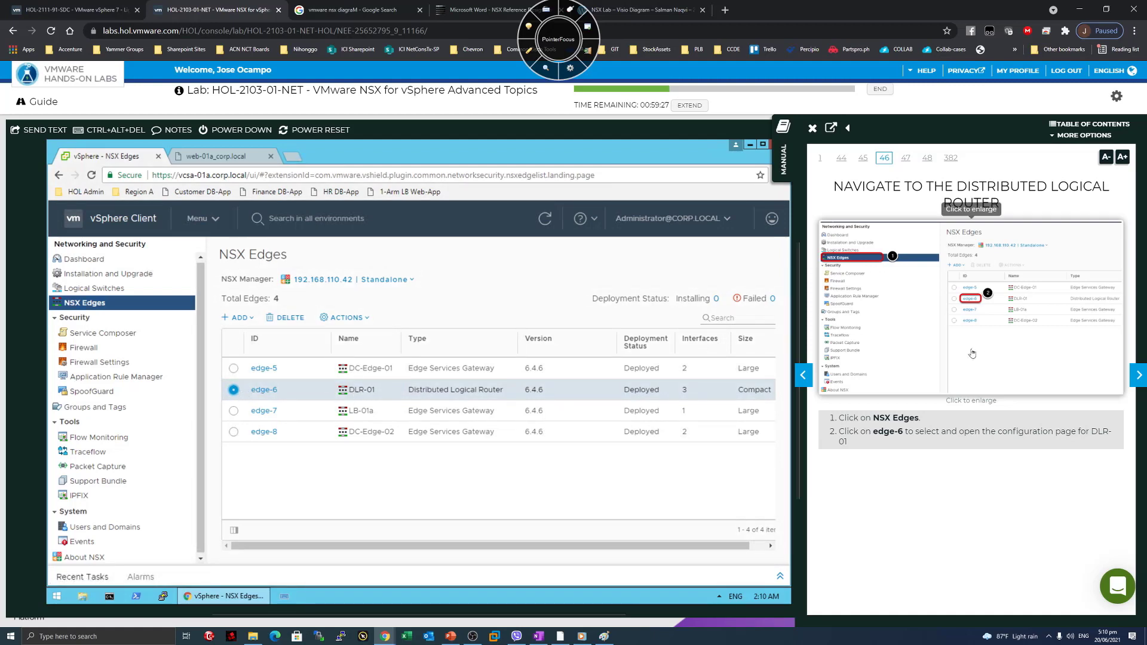
pyautogui.click(1139, 376)
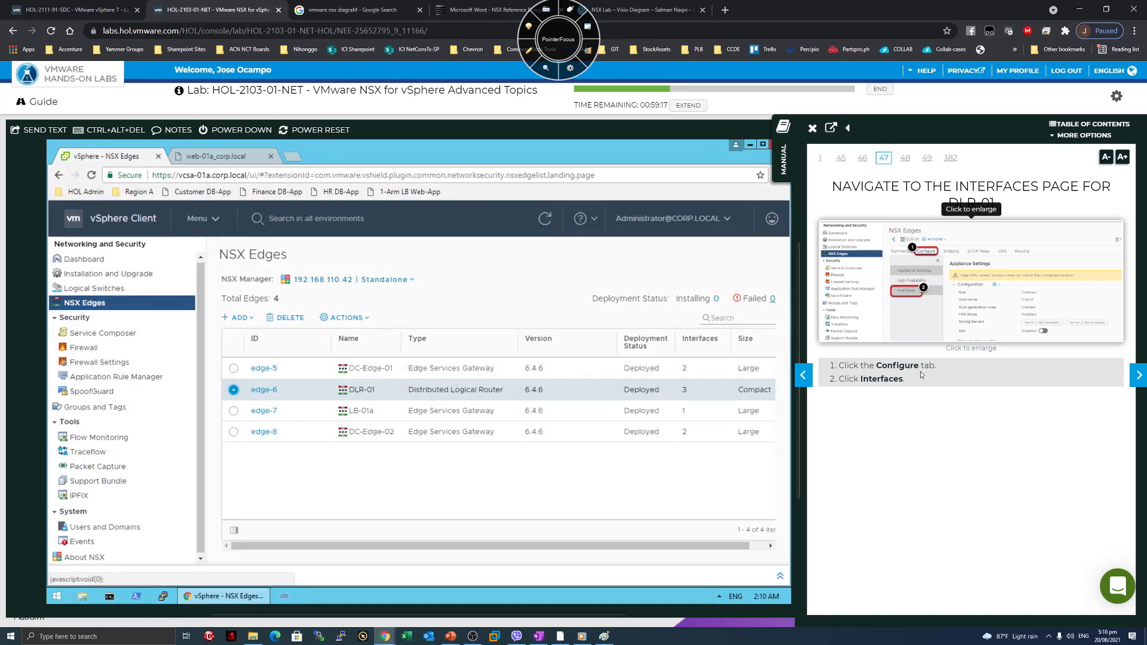
# Show DLR-01's Configure > Interfaces list and highlight the logical switches phrase on manual page 48.
pyautogui.click(261, 391)
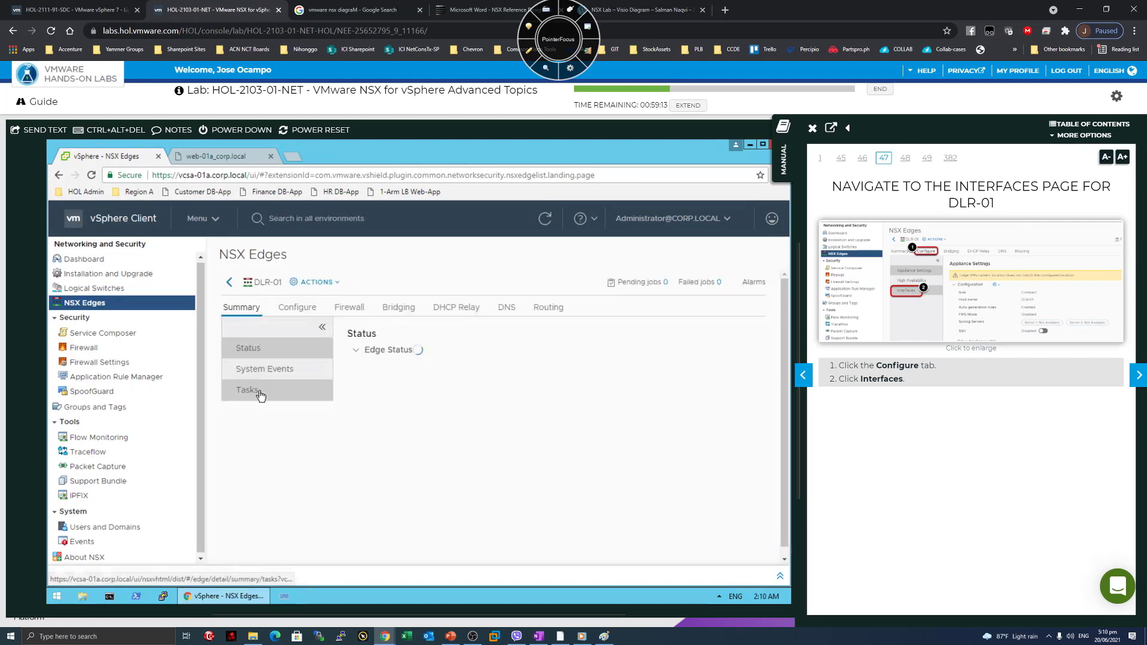
pyautogui.click(298, 307)
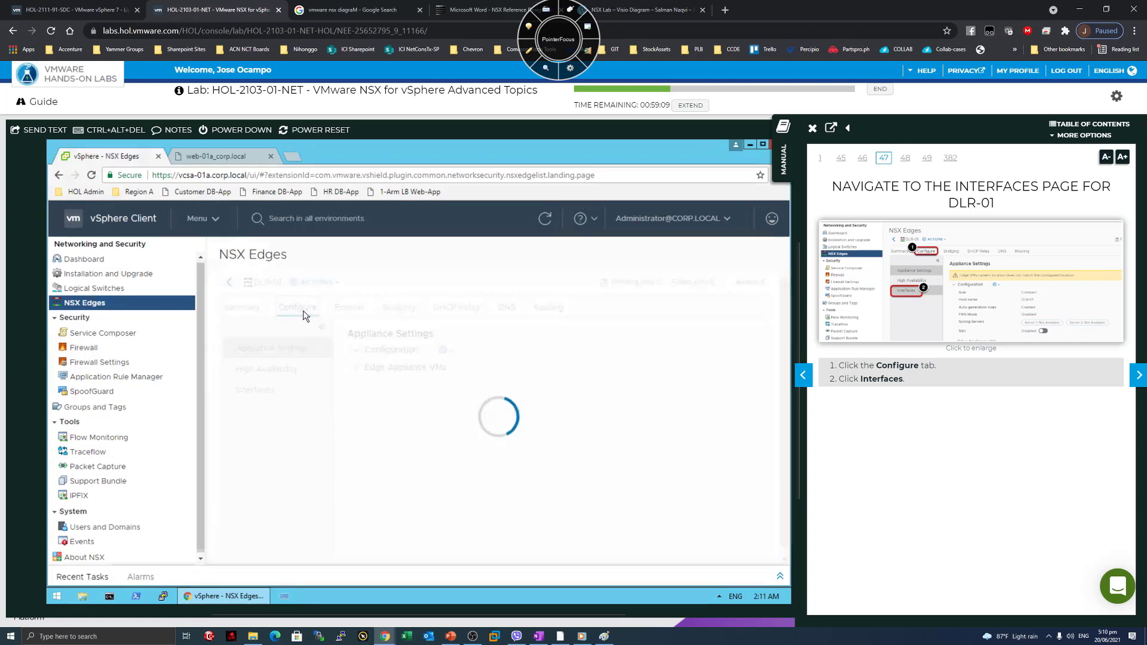
pyautogui.click(266, 390)
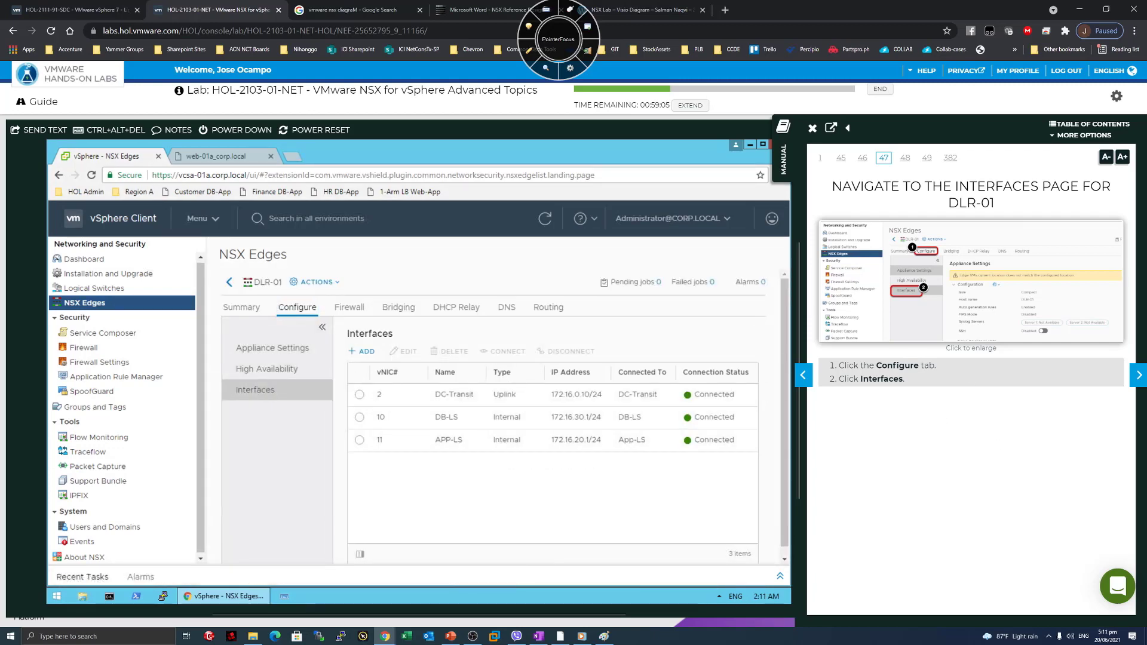
pyautogui.moveTo(1123, 375); pyautogui.dragTo(1134, 377)
pyautogui.click(1134, 383)
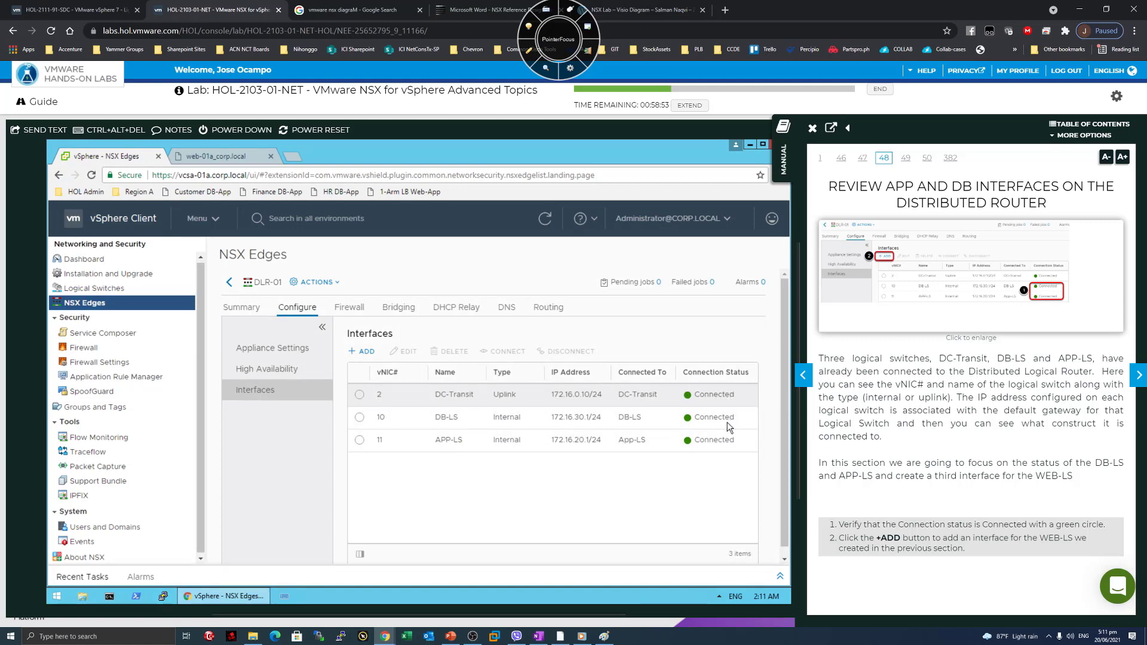
pyautogui.moveTo(833, 358); pyautogui.dragTo(939, 359)
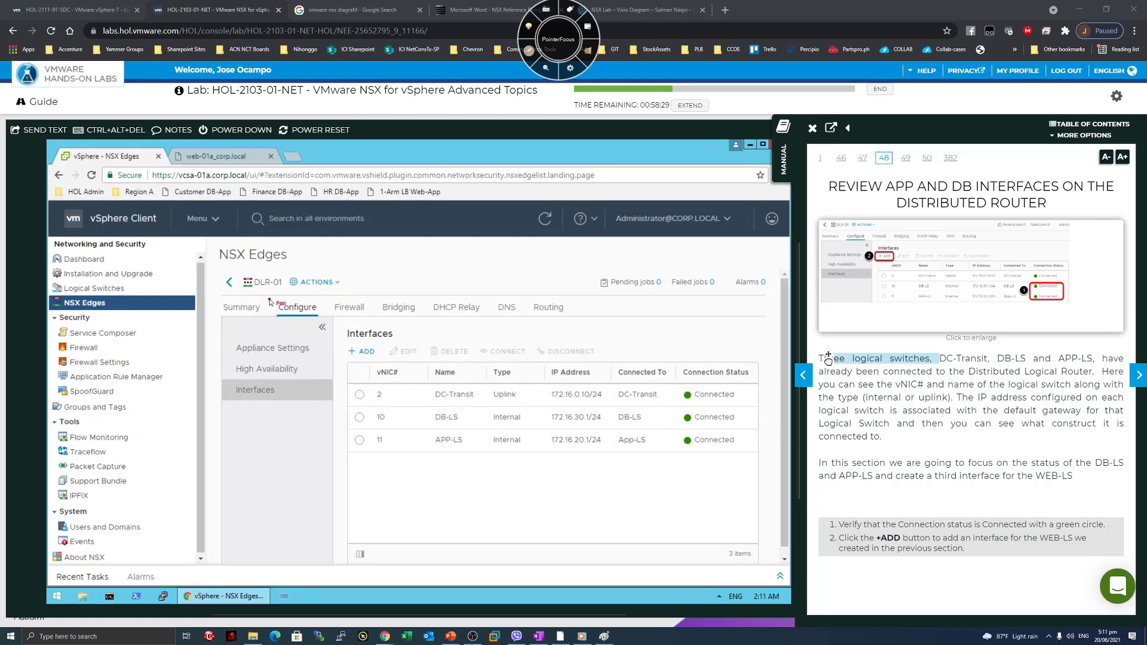
# Sketch a red ellipse for the router with lines running down to a box on the interfaces table.
pyautogui.moveTo(650, 188)
pyautogui.mouseDown()
pyautogui.moveTo(572, 202)
pyautogui.moveTo(690, 242)
pyautogui.moveTo(645, 181)
pyautogui.mouseUp()
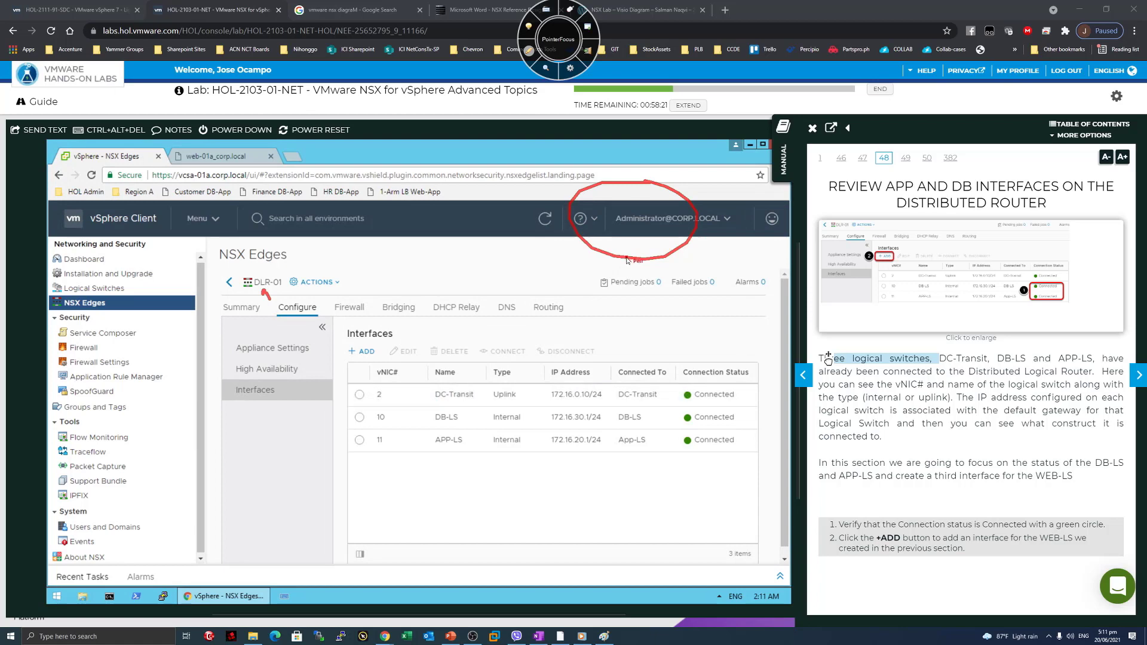
pyautogui.moveTo(610, 258); pyautogui.dragTo(602, 344)
pyautogui.moveTo(643, 261); pyautogui.dragTo(638, 345)
pyautogui.moveTo(553, 375)
pyautogui.mouseDown()
pyautogui.moveTo(707, 333)
pyautogui.moveTo(592, 372)
pyautogui.moveTo(547, 360)
pyautogui.mouseUp()
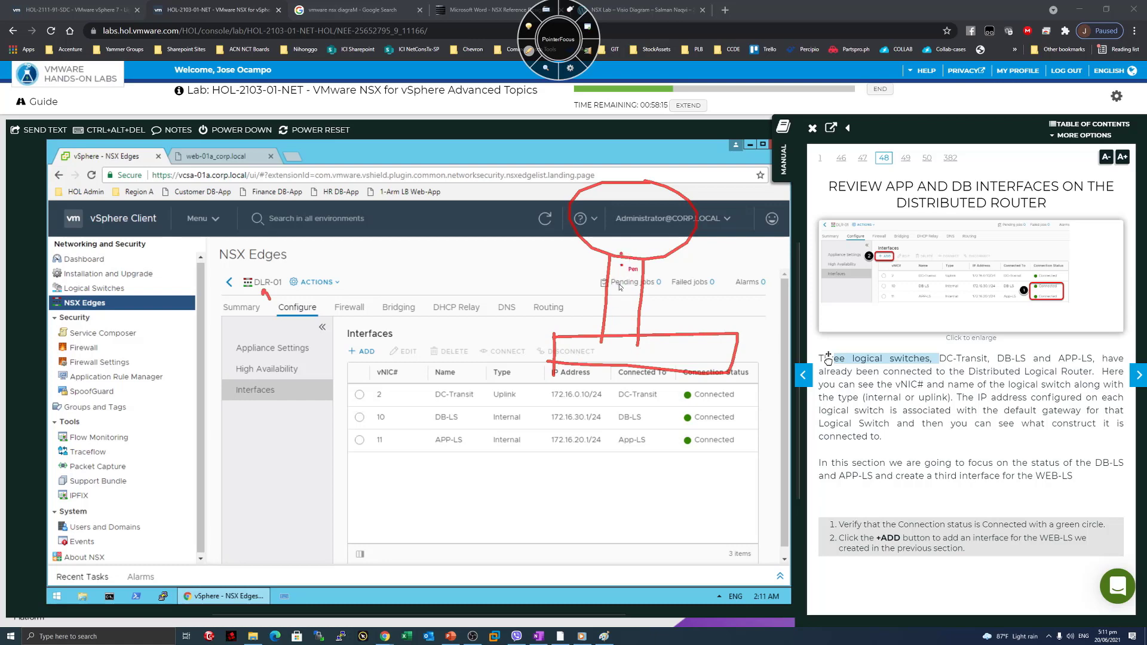
pyautogui.moveTo(622, 255); pyautogui.dragTo(607, 337)
pyautogui.moveTo(627, 261); pyautogui.dragTo(624, 334)
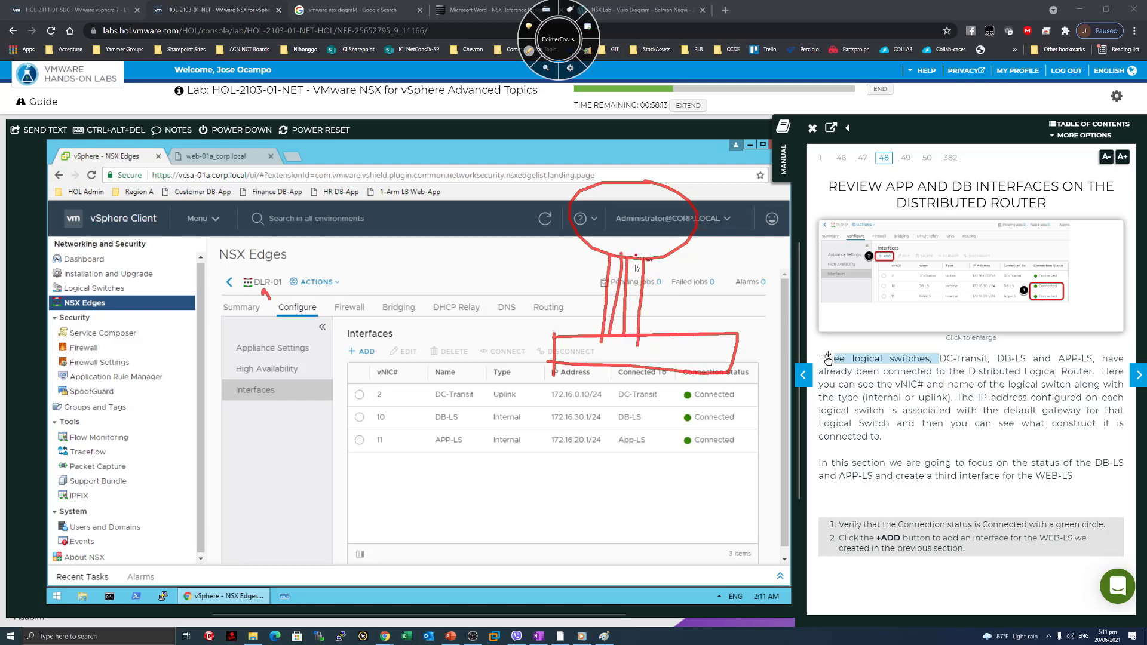
pyautogui.moveTo(637, 255); pyautogui.dragTo(632, 337)
# Add an arrowhead, a line across the table header, and tick the DC-Transit interface.
pyautogui.moveTo(676, 262); pyautogui.dragTo(676, 272)
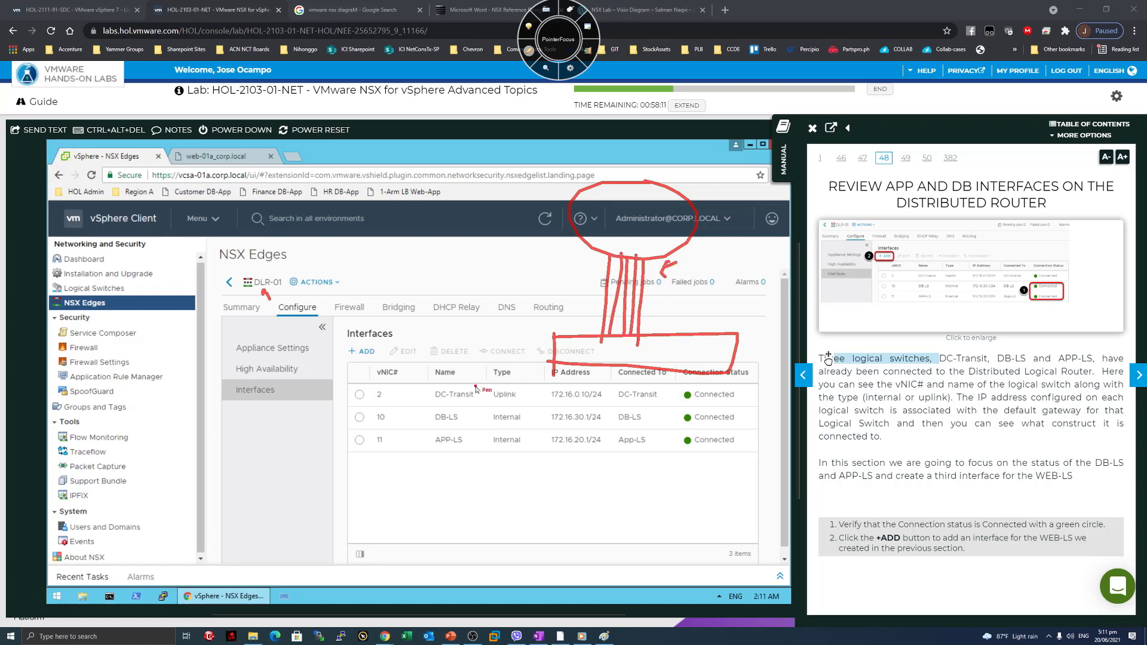
pyautogui.moveTo(476, 386); pyautogui.dragTo(487, 381)
pyautogui.moveTo(571, 350); pyautogui.dragTo(708, 346)
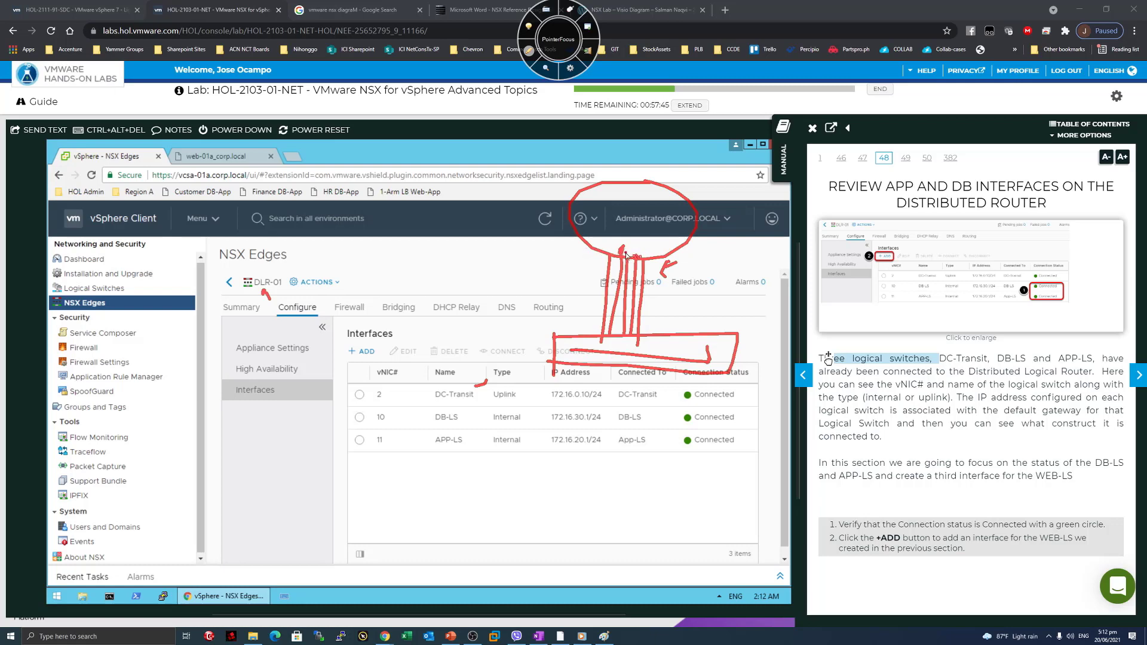
pyautogui.moveTo(610, 225); pyautogui.dragTo(619, 257)
pyautogui.moveTo(421, 388); pyautogui.dragTo(432, 387)
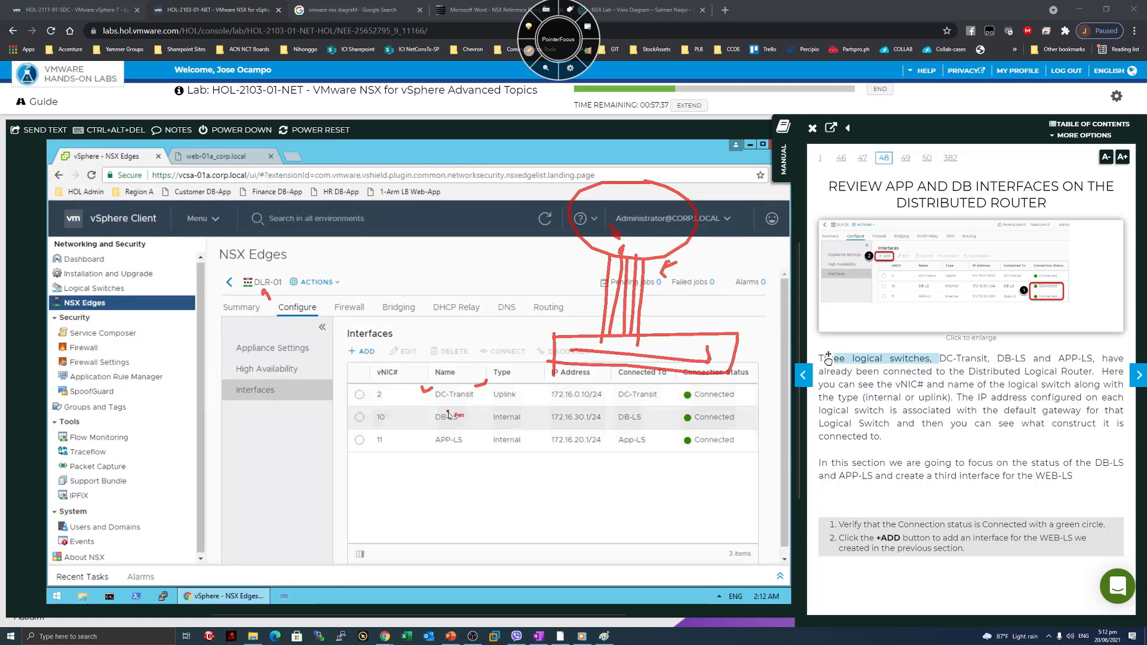
pyautogui.moveTo(523, 324)
pyautogui.mouseDown()
pyautogui.moveTo(558, 318)
pyautogui.moveTo(604, 234)
pyautogui.moveTo(627, 240)
pyautogui.moveTo(655, 300)
pyautogui.moveTo(648, 340)
pyautogui.moveTo(678, 339)
pyautogui.mouseUp()
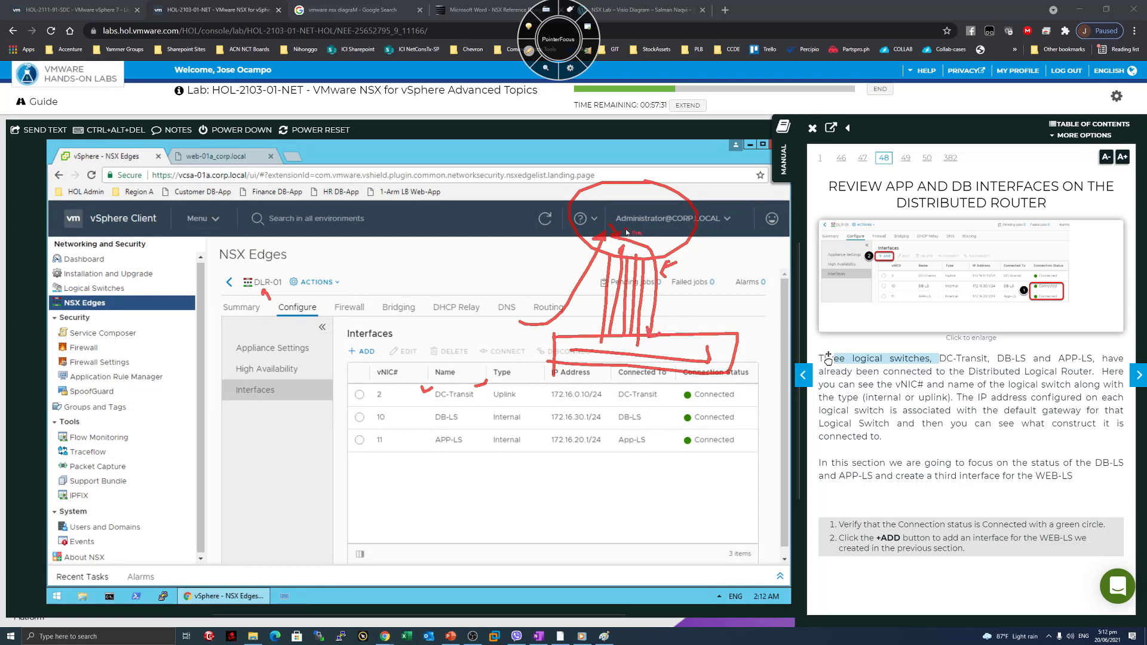
pyautogui.moveTo(614, 213); pyautogui.dragTo(618, 213)
# Clear the red pen sketch and highlight the logical switch names in the manual.
pyautogui.click(538, 55)
pyautogui.click(913, 367)
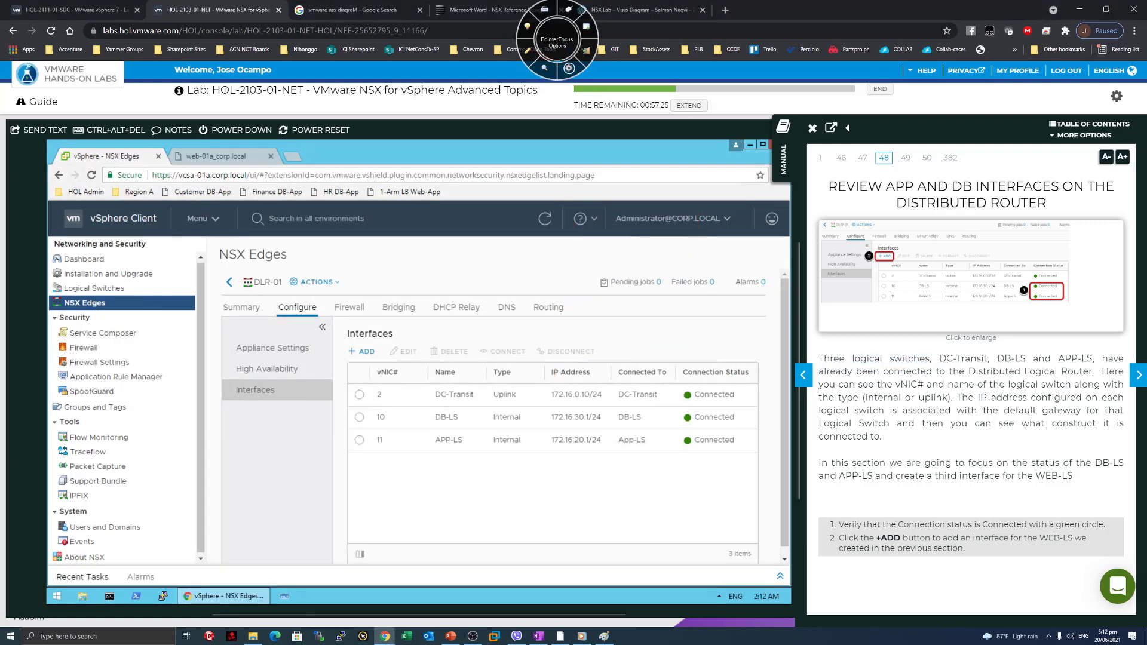
pyautogui.moveTo(939, 359); pyautogui.dragTo(1052, 359)
pyautogui.click(948, 379)
pyautogui.moveTo(949, 372); pyautogui.dragTo(918, 397)
pyautogui.click(922, 373)
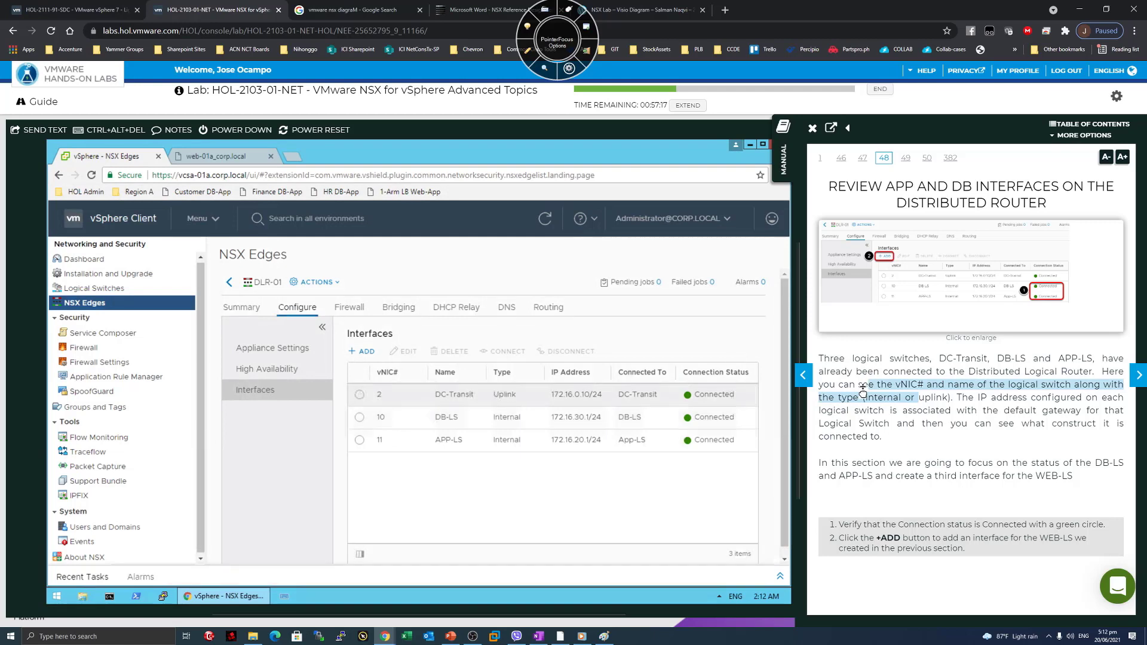
pyautogui.click(958, 398)
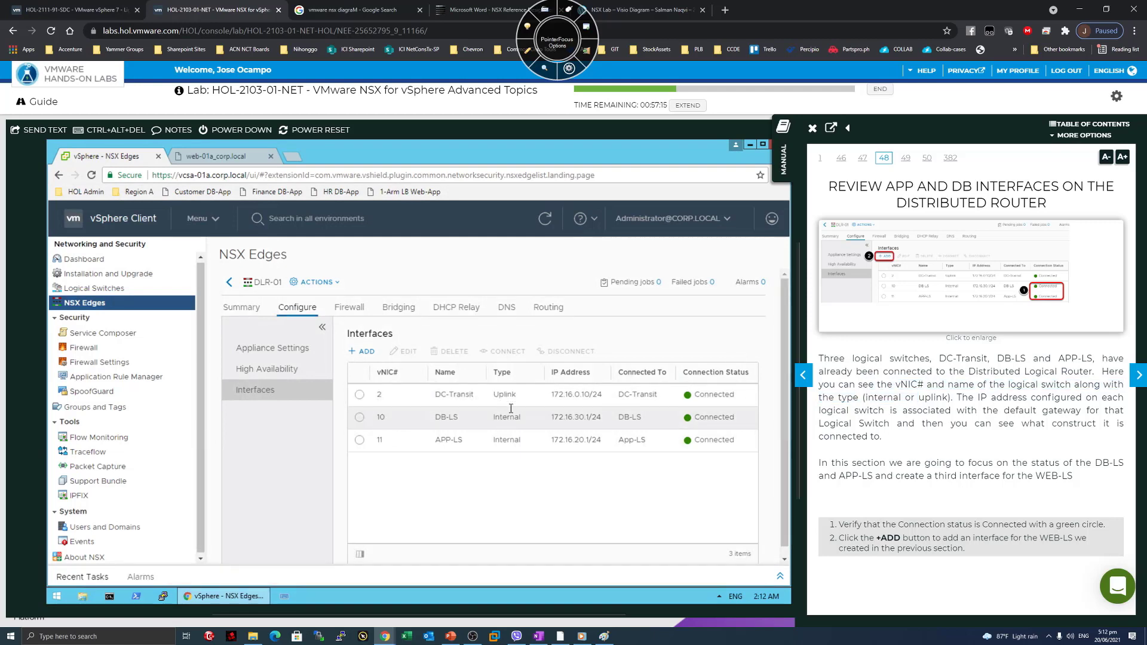
# Highlight the manual's interface IP and default gateway explanation, then start adding a DLR-01 interface.
pyautogui.moveTo(952, 398); pyautogui.dragTo(1071, 410)
pyautogui.click(928, 438)
pyautogui.click(910, 438)
pyautogui.moveTo(859, 424); pyautogui.dragTo(911, 437)
pyautogui.click(912, 436)
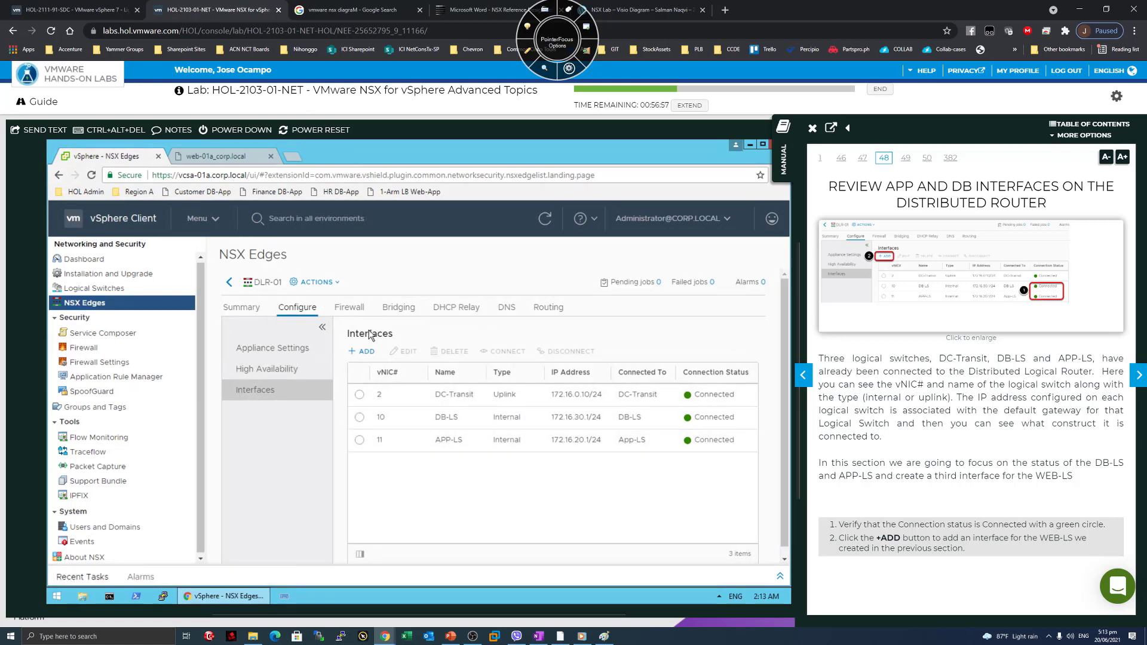
pyautogui.click(366, 354)
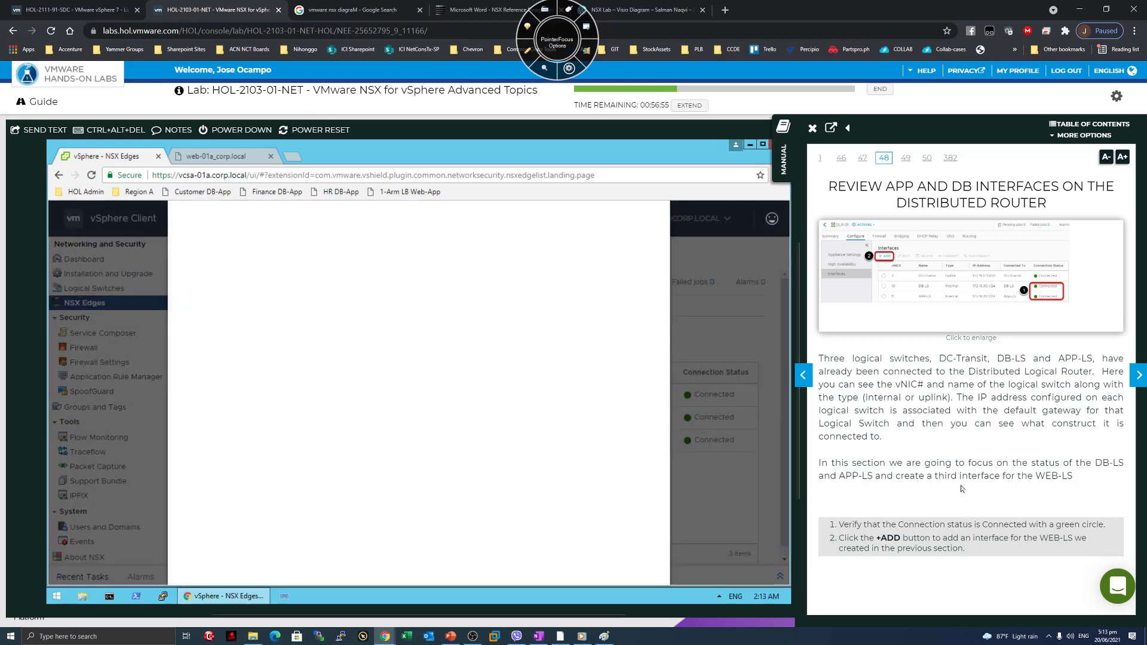
# Name the new interface WEB-LS, make it Internal and connect it to the WEB-LS logical switch.
pyautogui.click(1137, 375)
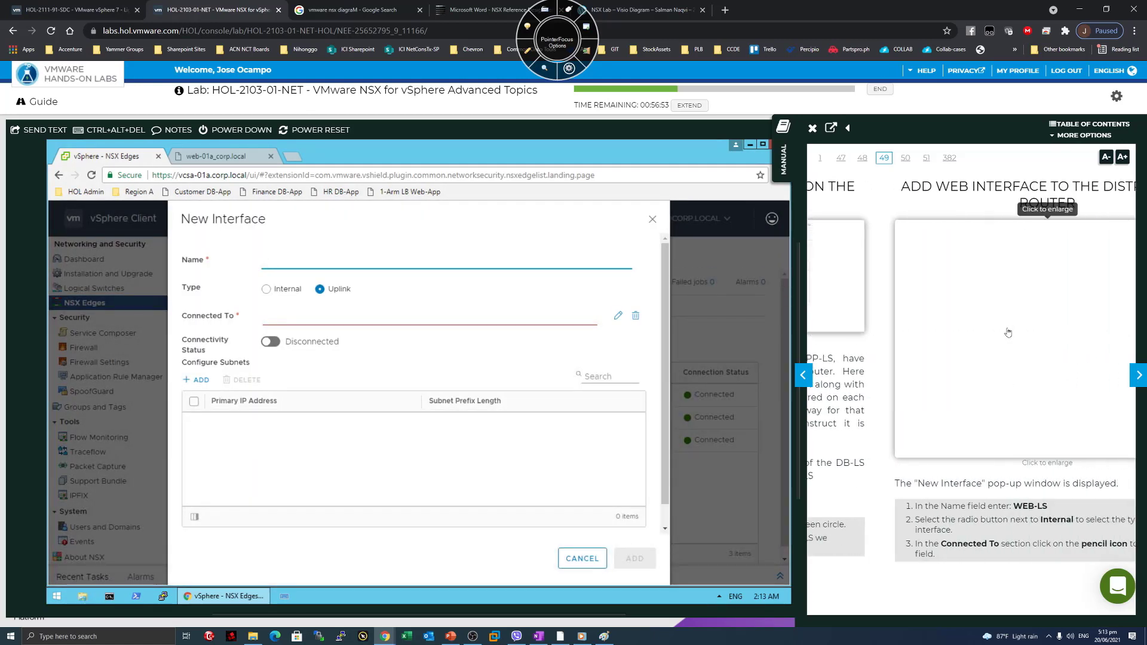
pyautogui.click(284, 253)
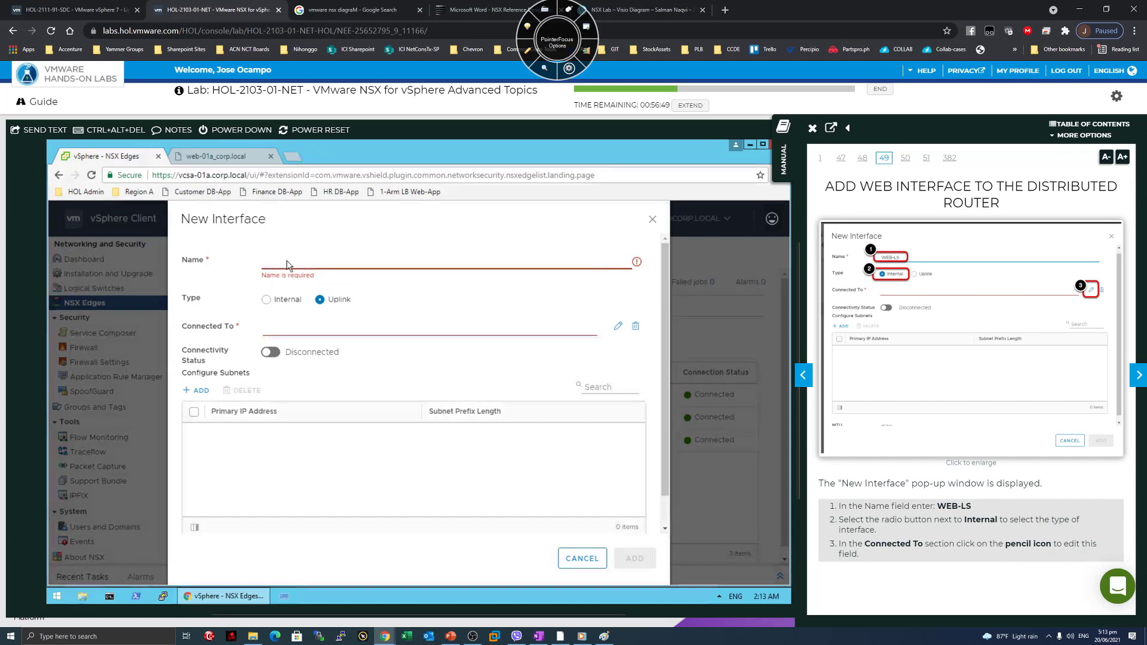
pyautogui.write('web')
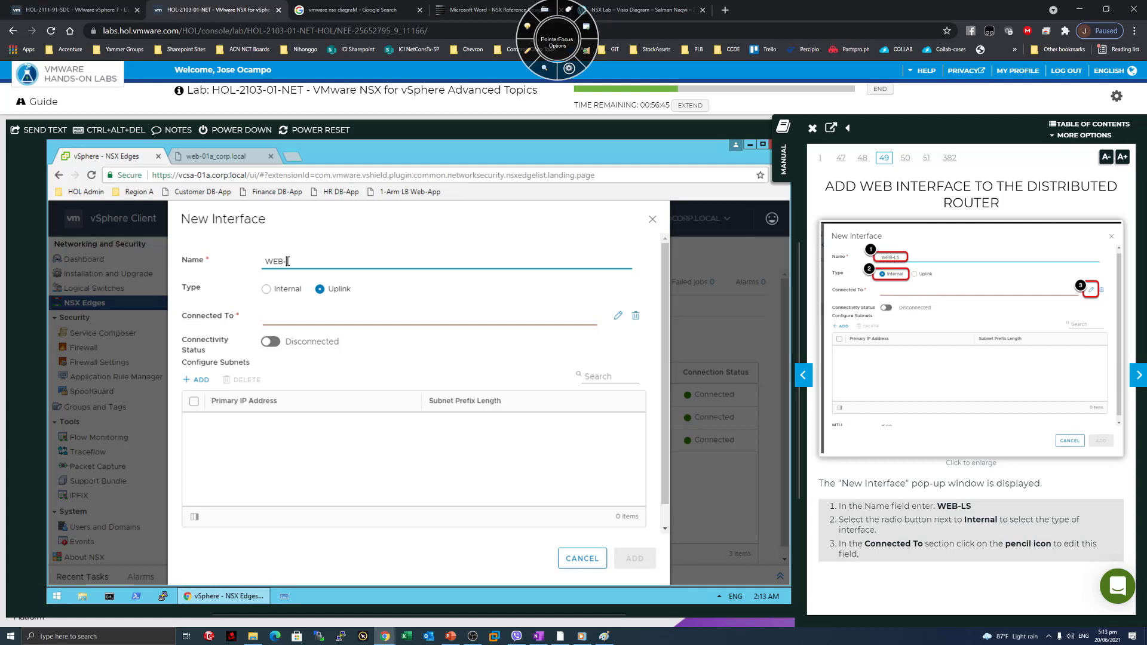
pyautogui.click(268, 291)
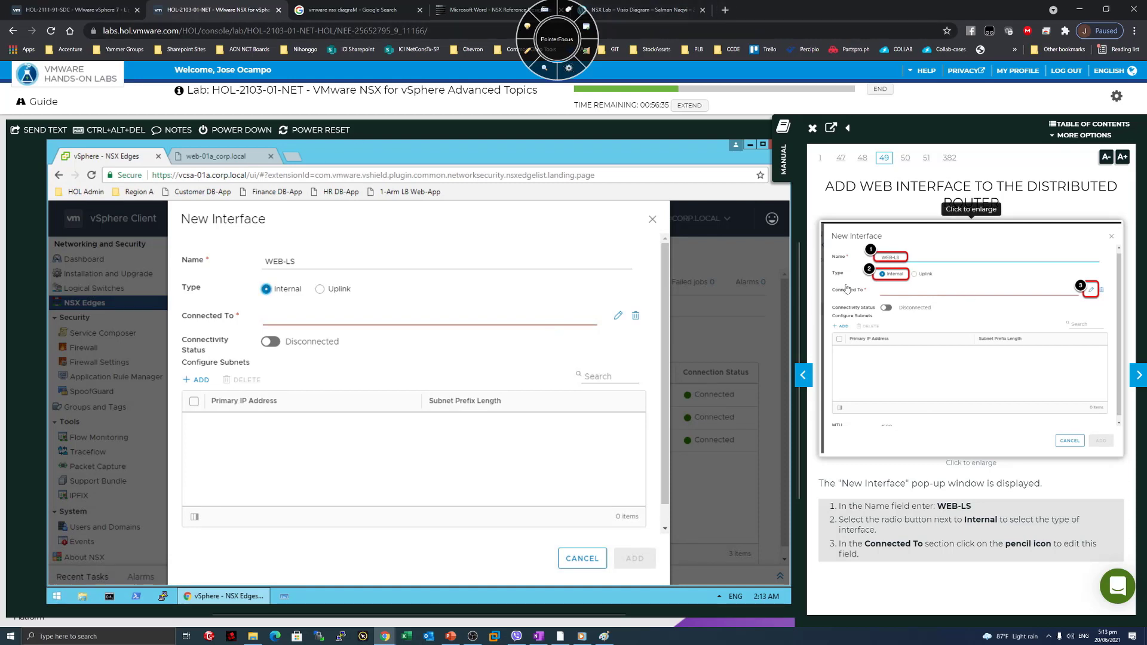
pyautogui.click(619, 317)
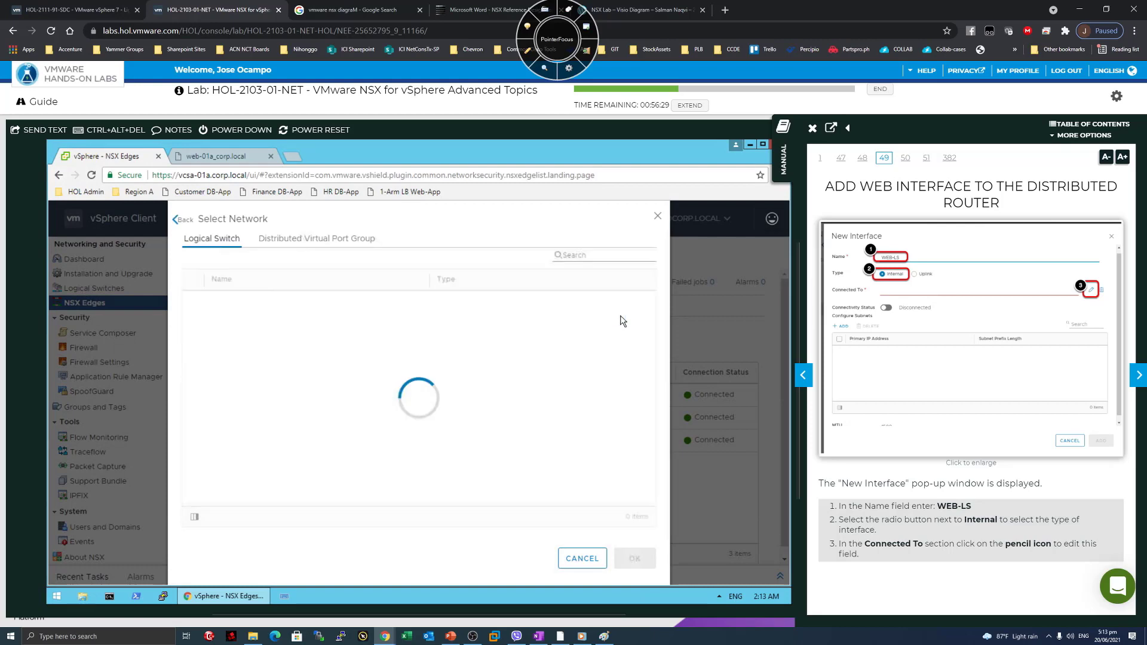
pyautogui.click(1138, 375)
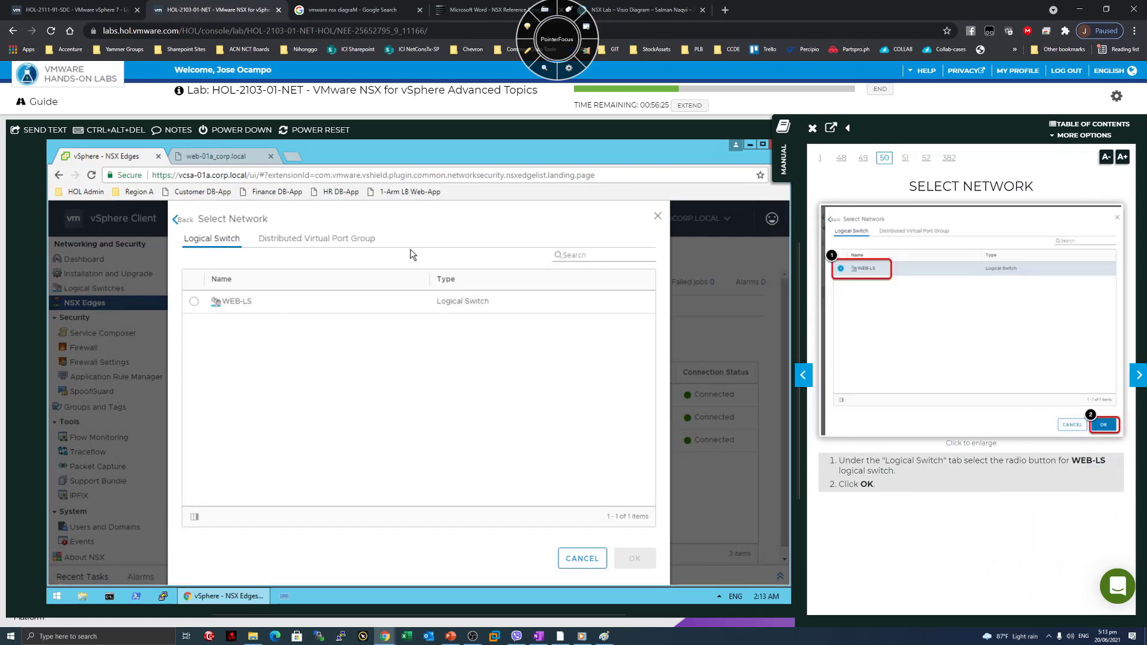
pyautogui.click(194, 302)
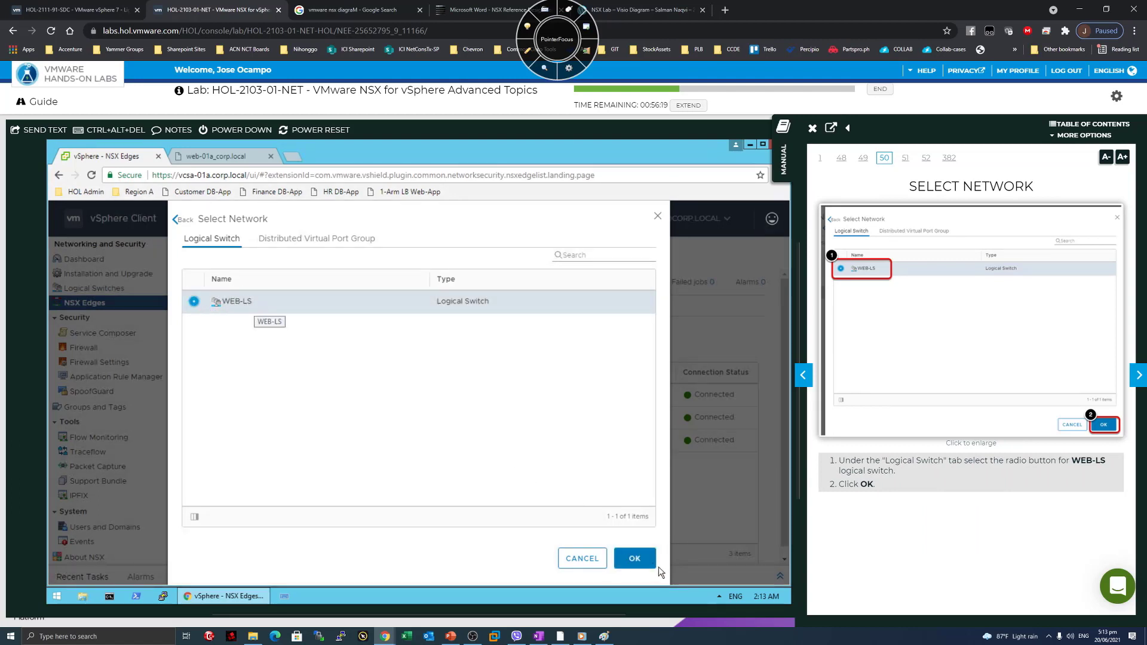
pyautogui.click(641, 561)
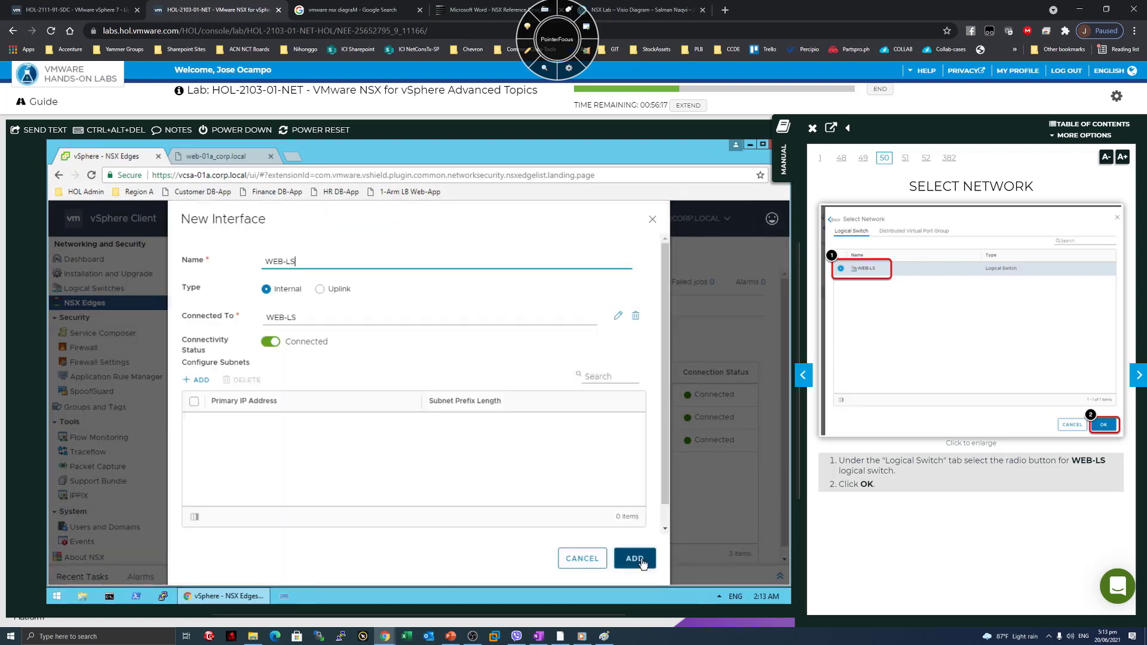
pyautogui.click(1138, 375)
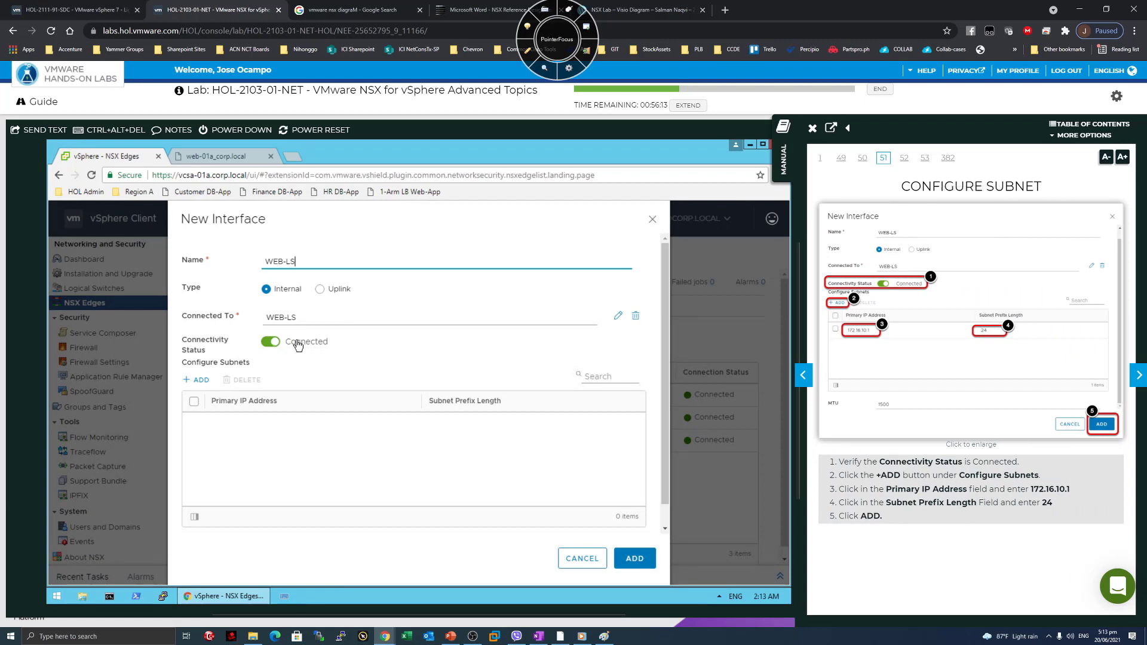
# Add a subnet entry with primary IP 172.16.10.1 and prefix length 24.
pyautogui.click(199, 383)
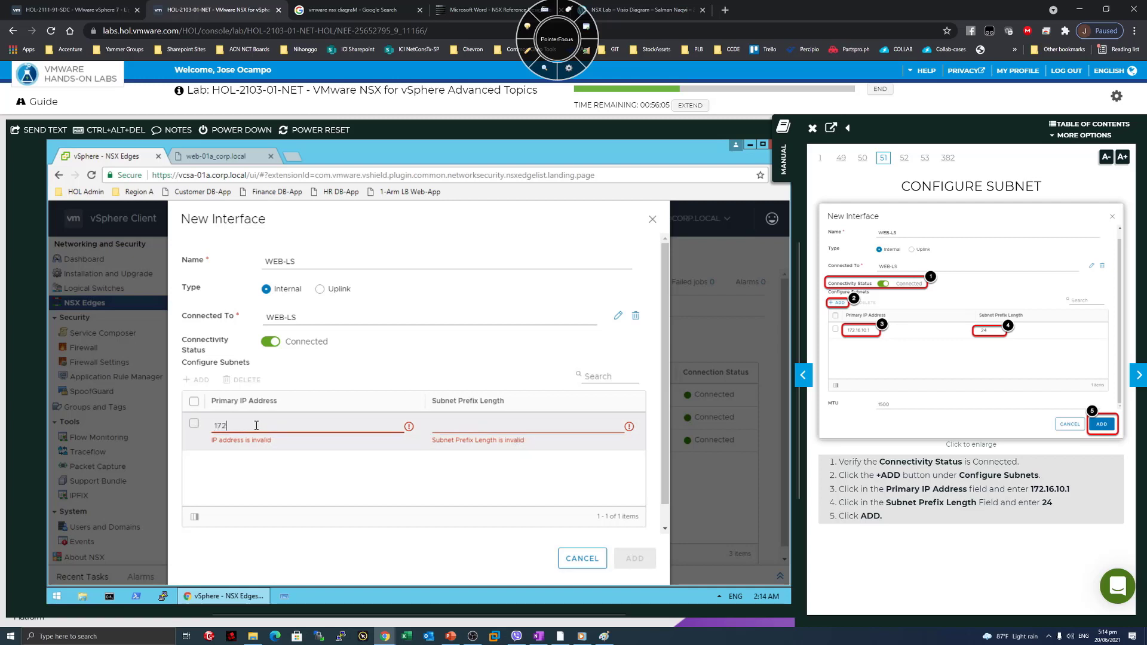
pyautogui.write('172.16.10.1')
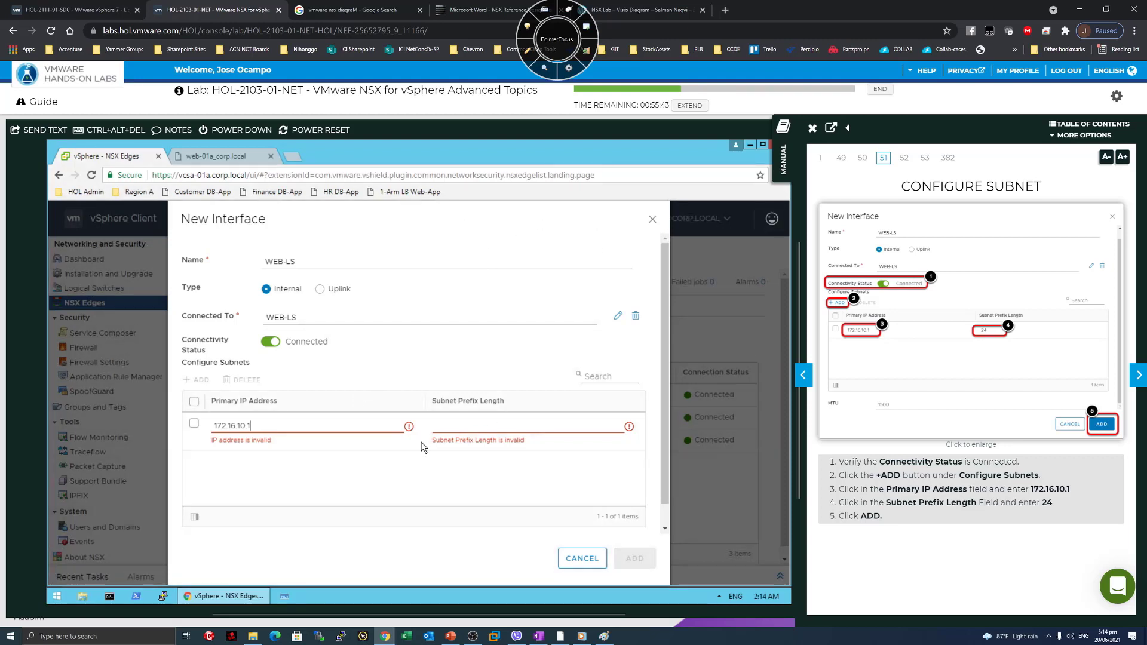
pyautogui.click(460, 424)
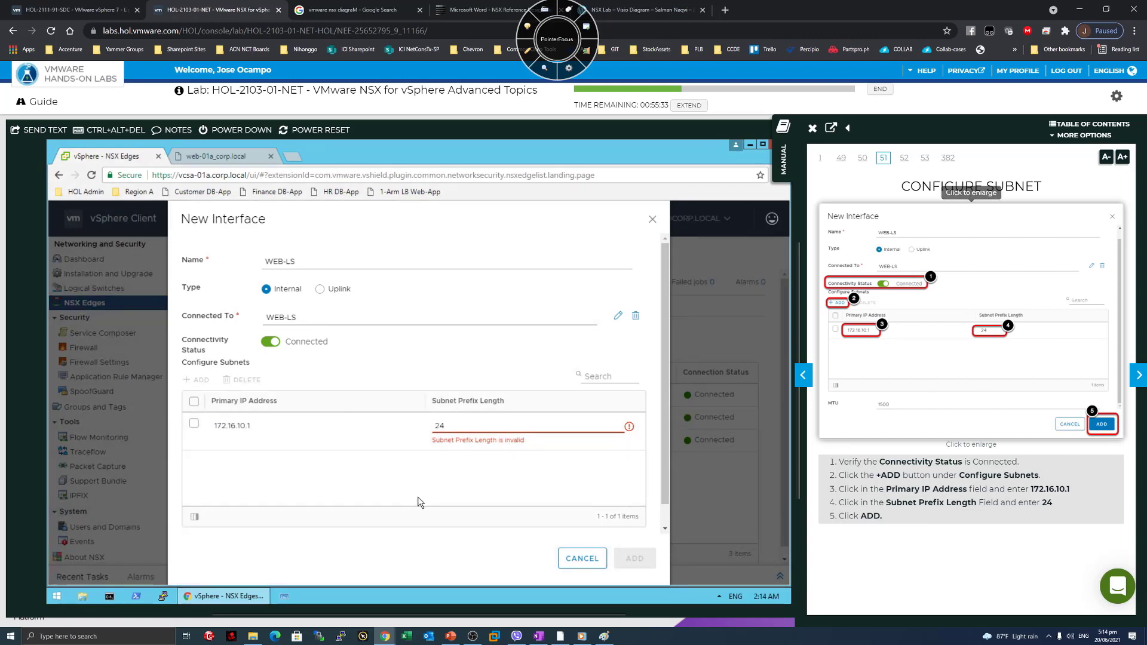
pyautogui.click(469, 448)
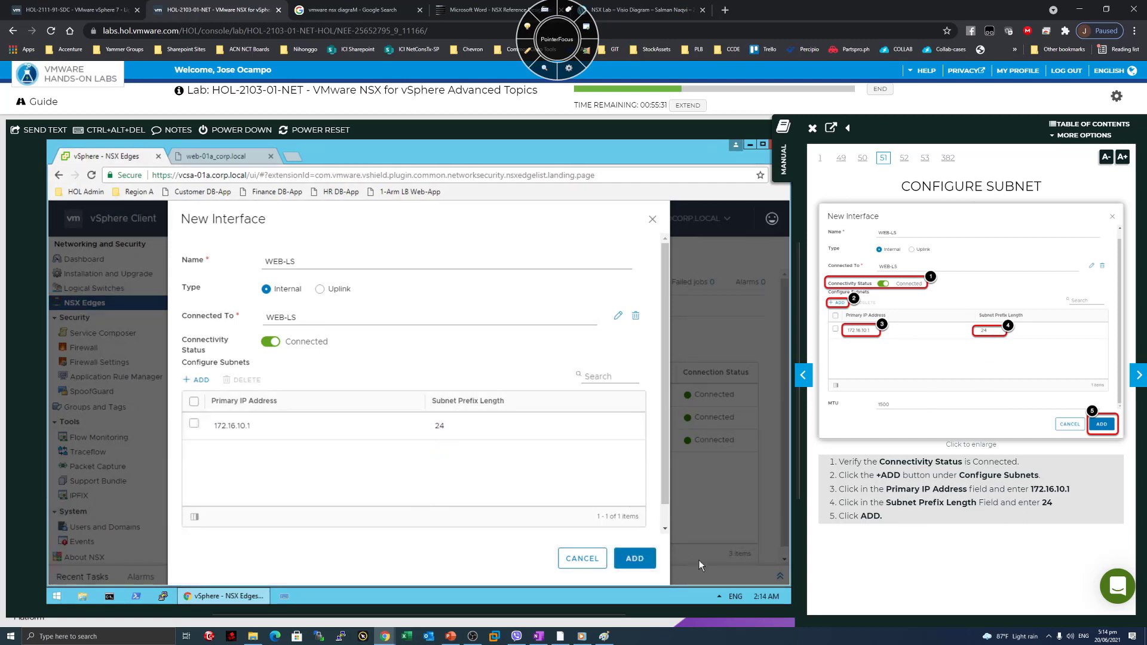
pyautogui.click(635, 558)
pyautogui.click(639, 562)
pyautogui.moveTo(196, 317); pyautogui.dragTo(263, 321)
pyautogui.click(280, 318)
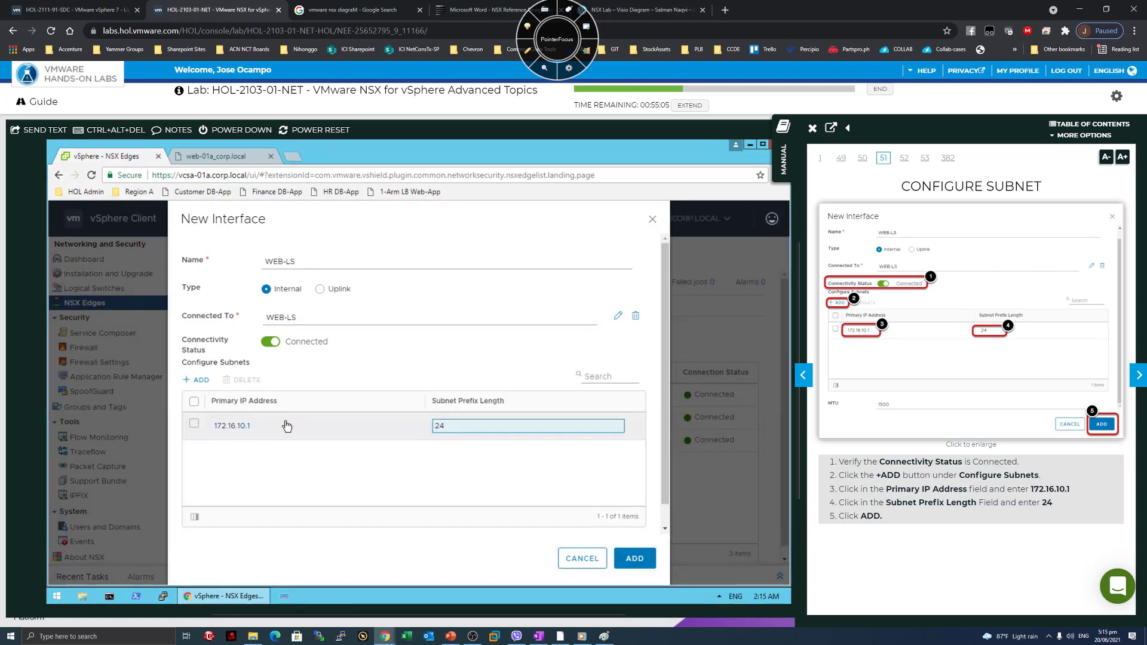
# Save the WEB-LS interface and highlight its new Connected row at 172.16.10.1/24.
pyautogui.click(633, 558)
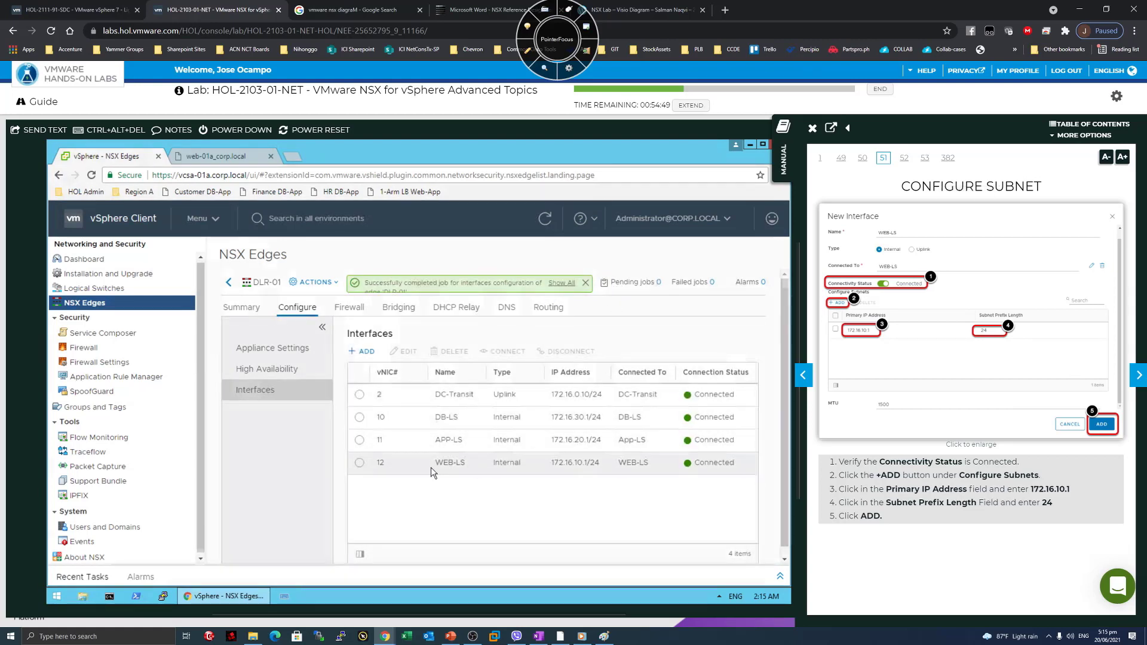
pyautogui.moveTo(737, 466); pyautogui.dragTo(400, 467)
pyautogui.click(437, 467)
pyautogui.moveTo(466, 465); pyautogui.dragTo(435, 463)
pyautogui.click(1138, 375)
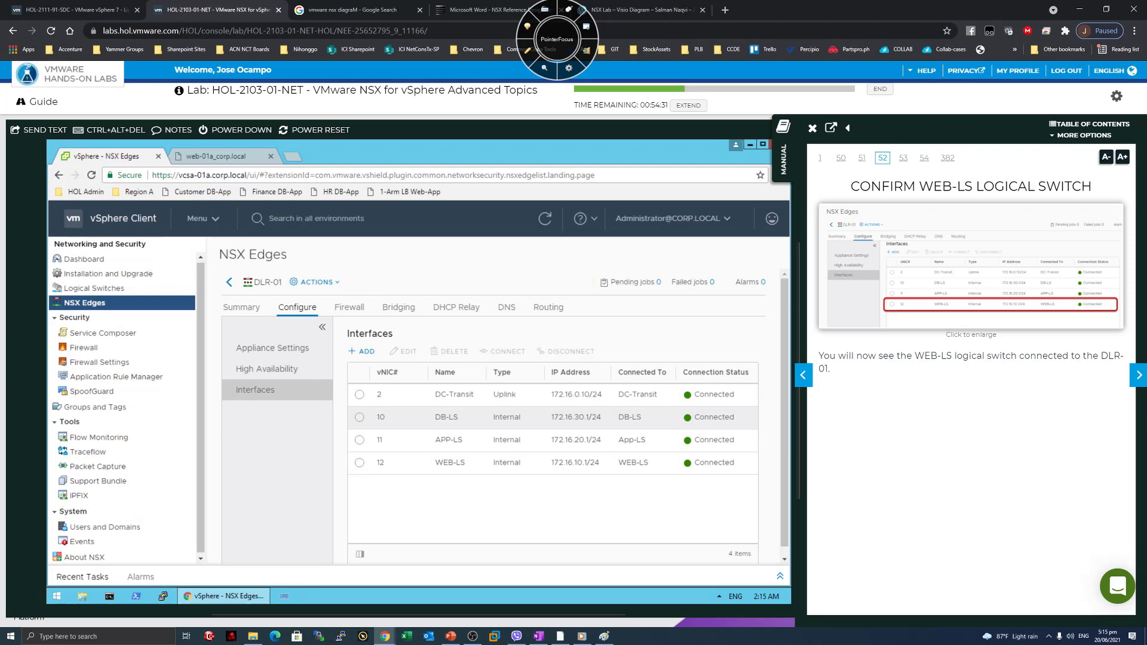
pyautogui.moveTo(847, 356); pyautogui.dragTo(1100, 358)
pyautogui.click(933, 383)
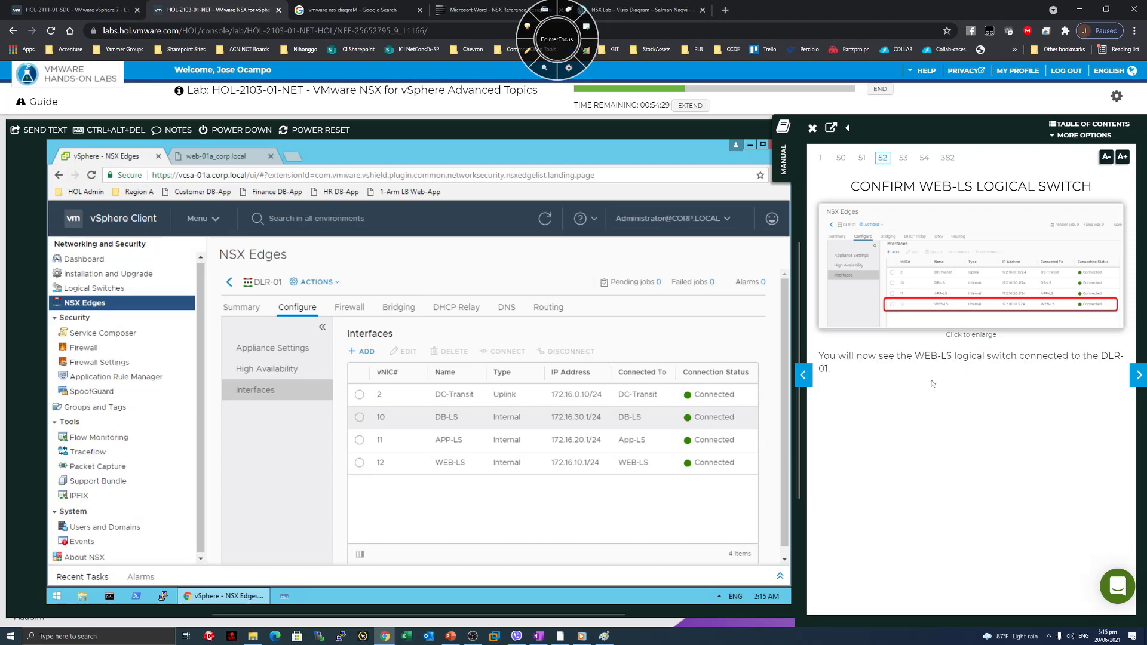
# Switch vSphere to Hosts and Clusters for the web-01a_corp.local summary; advance the manual to the console page.
pyautogui.click(1137, 376)
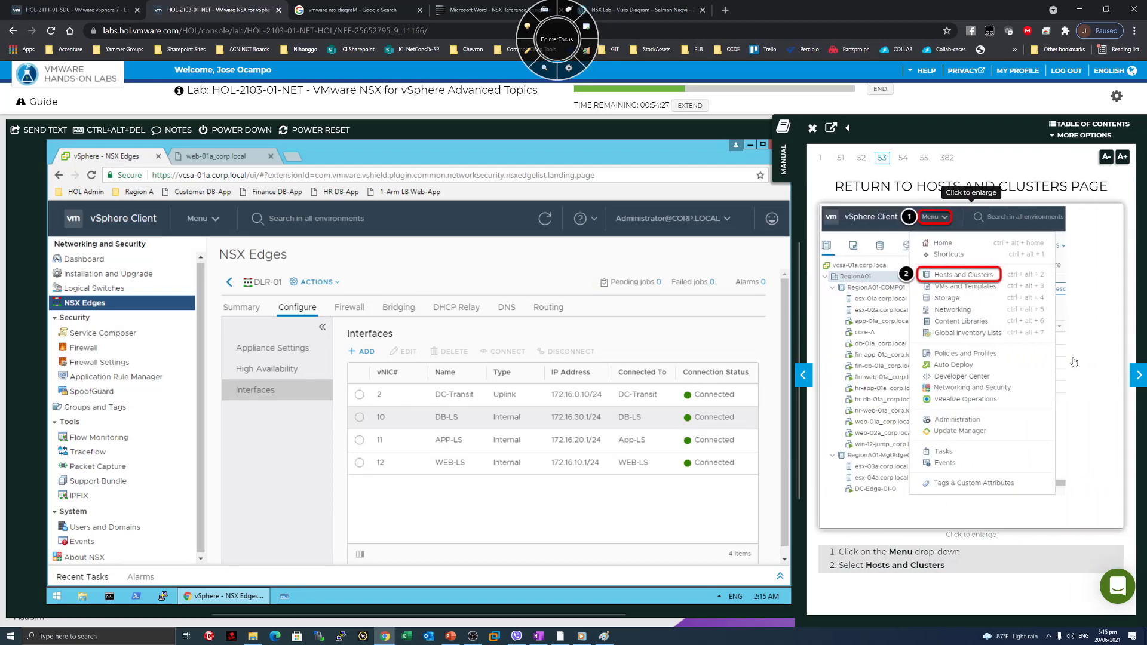
pyautogui.click(216, 219)
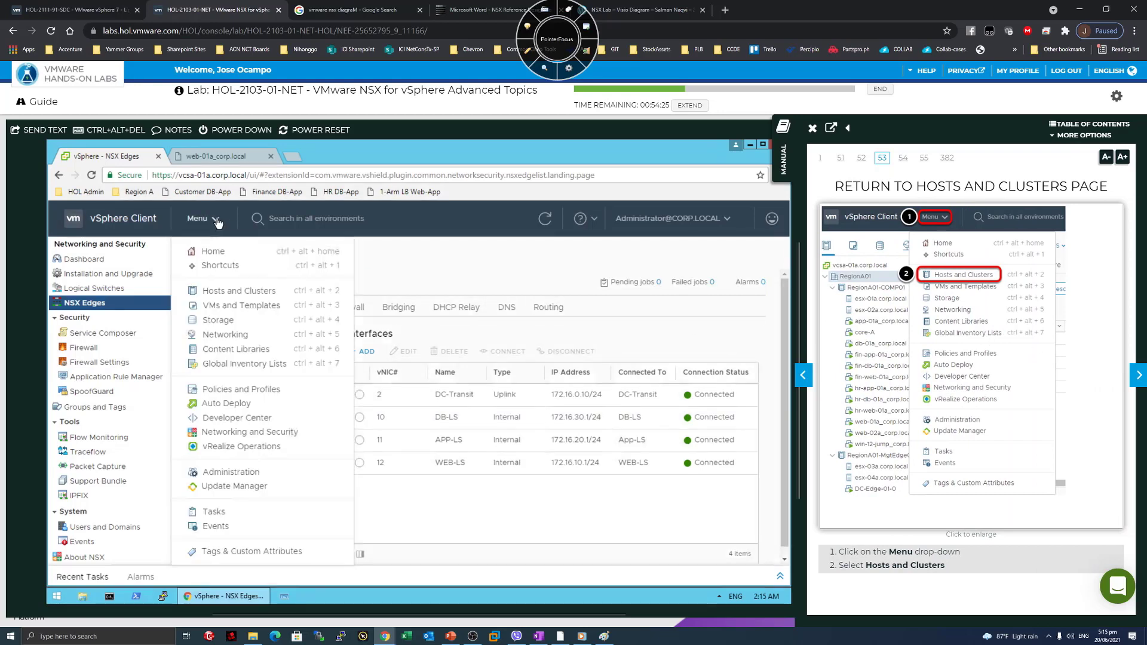
pyautogui.click(240, 290)
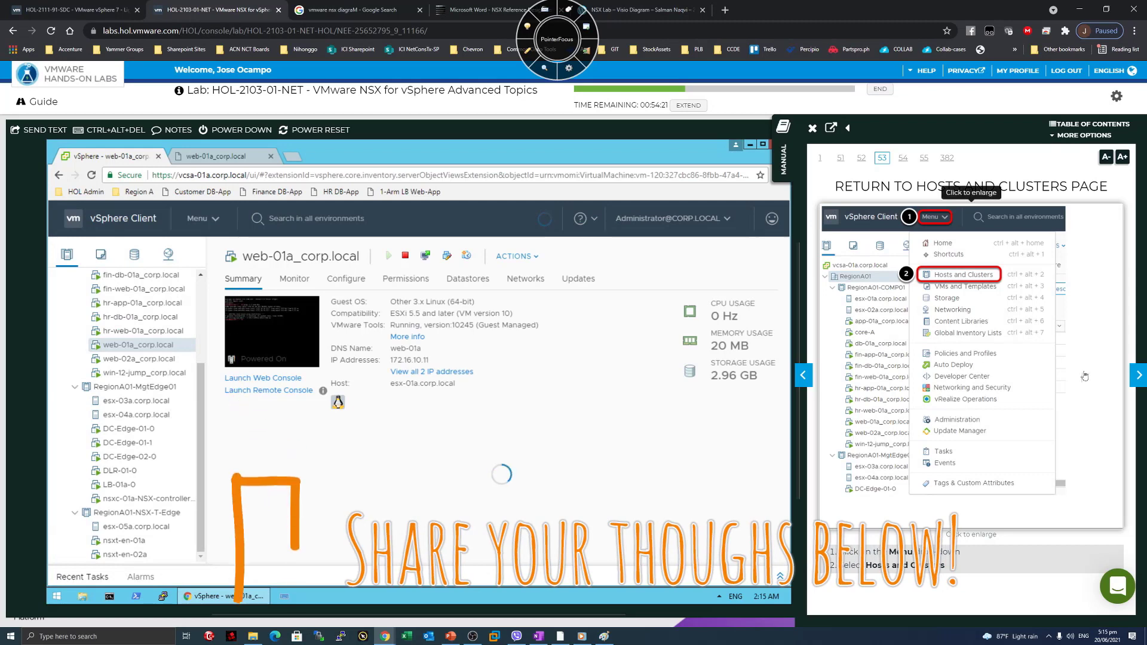
pyautogui.click(1136, 376)
pyautogui.click(1134, 380)
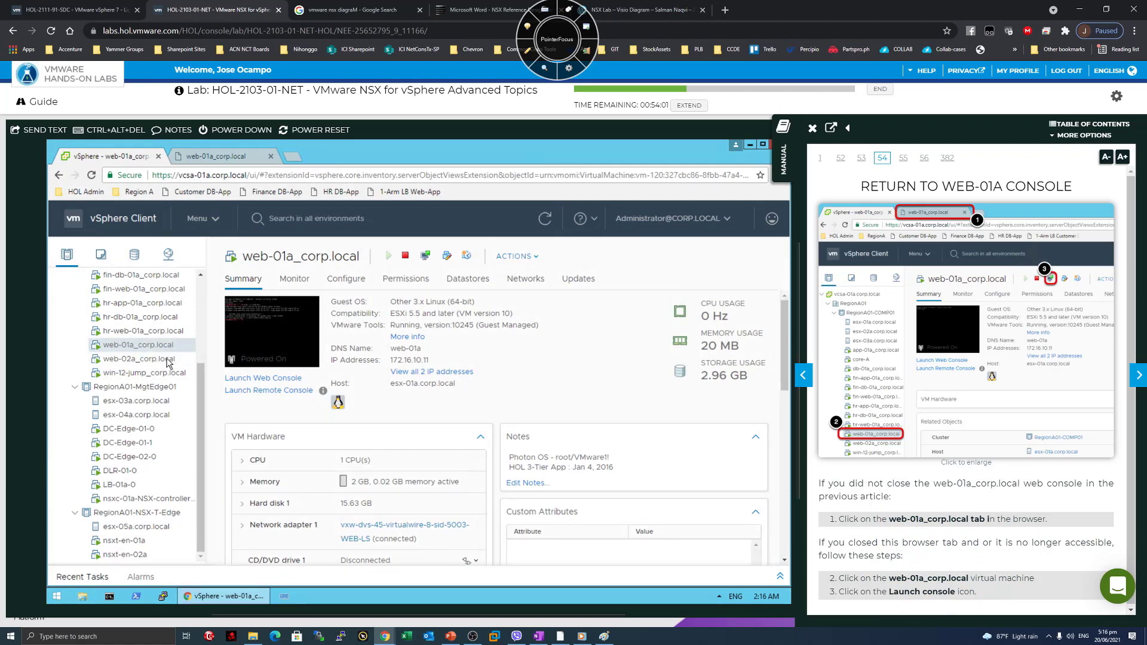
# Bring up the web-01a console and widen the manual's topology diagram page beside it.
pyautogui.click(233, 156)
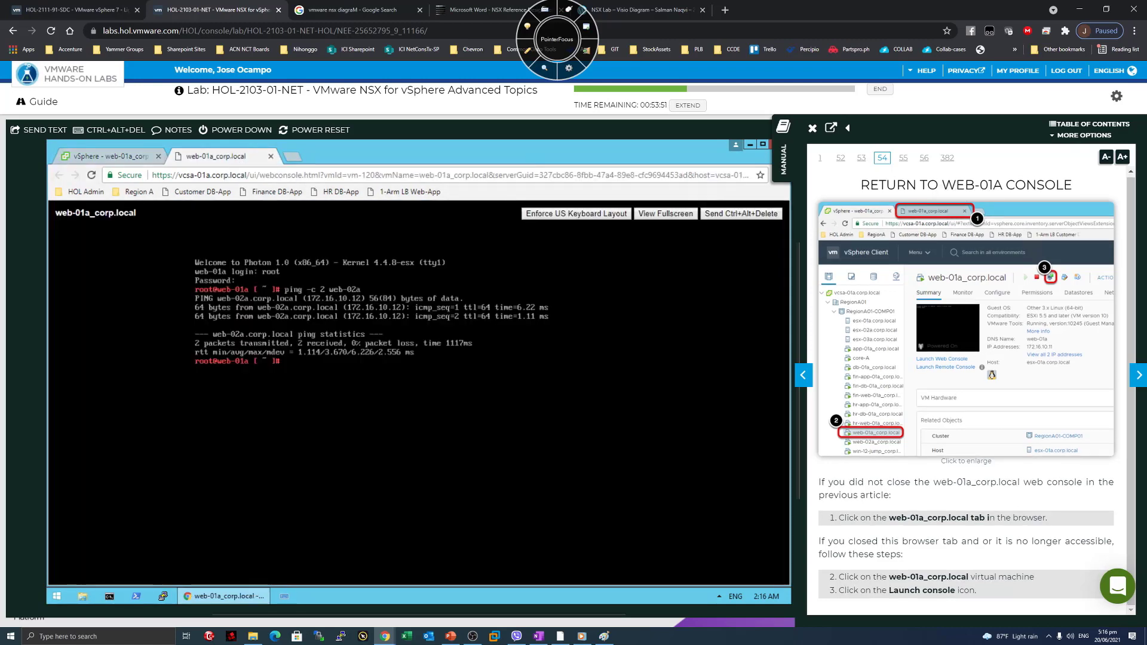
pyautogui.click(1138, 375)
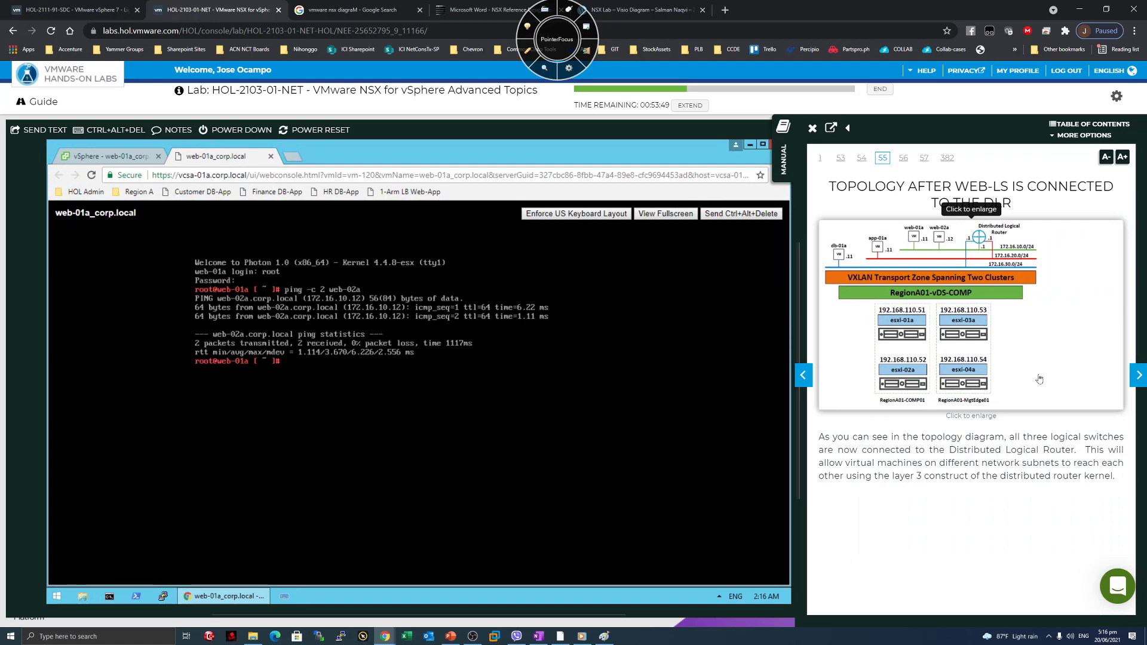
pyautogui.moveTo(798, 342); pyautogui.dragTo(454, 342)
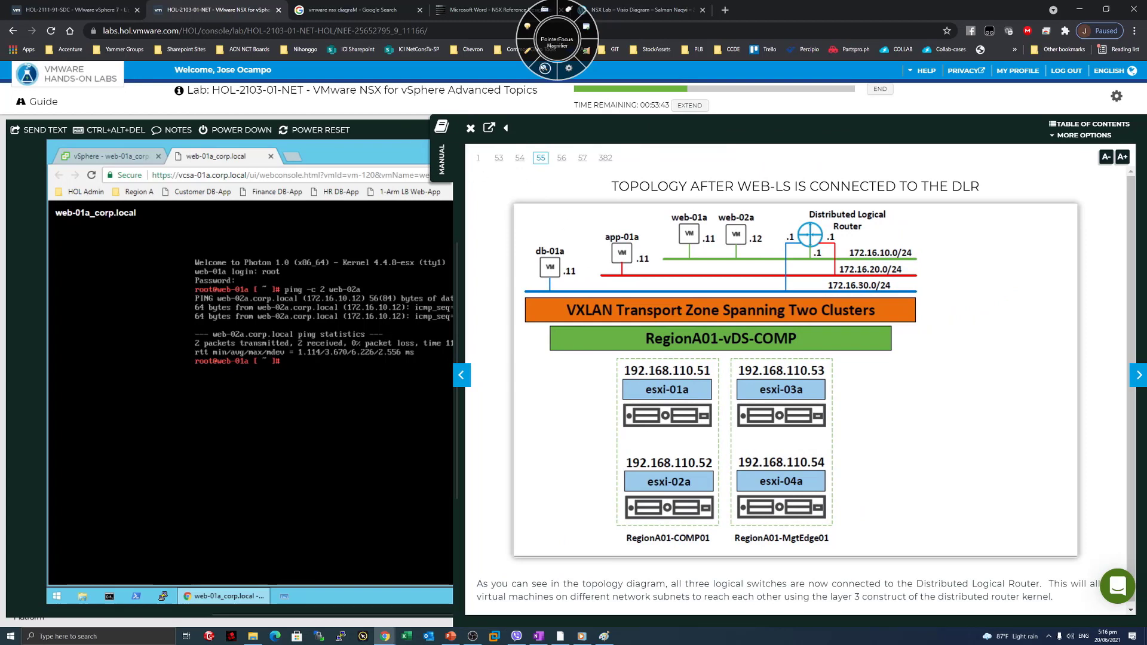
# Annotate the DLR and its 172.16.20.0/24 and 172.16.30.0 links, then clear them and widen the console.
pyautogui.click(528, 50)
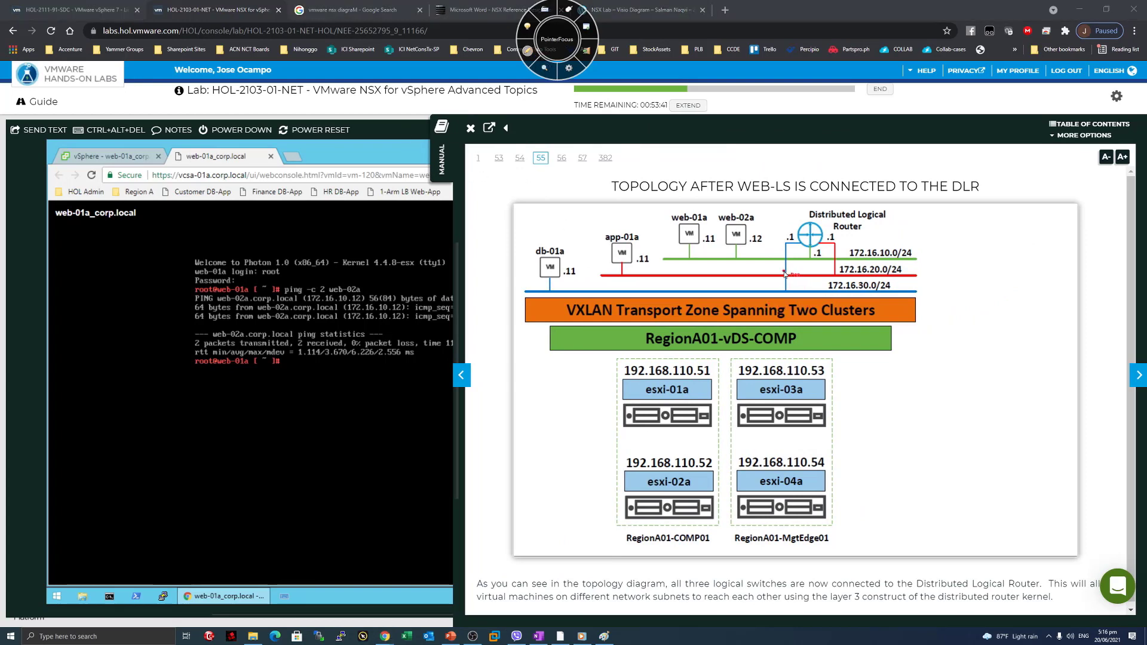
pyautogui.moveTo(784, 289)
pyautogui.mouseDown()
pyautogui.moveTo(785, 250)
pyautogui.moveTo(797, 243)
pyautogui.moveTo(784, 274)
pyautogui.mouseUp()
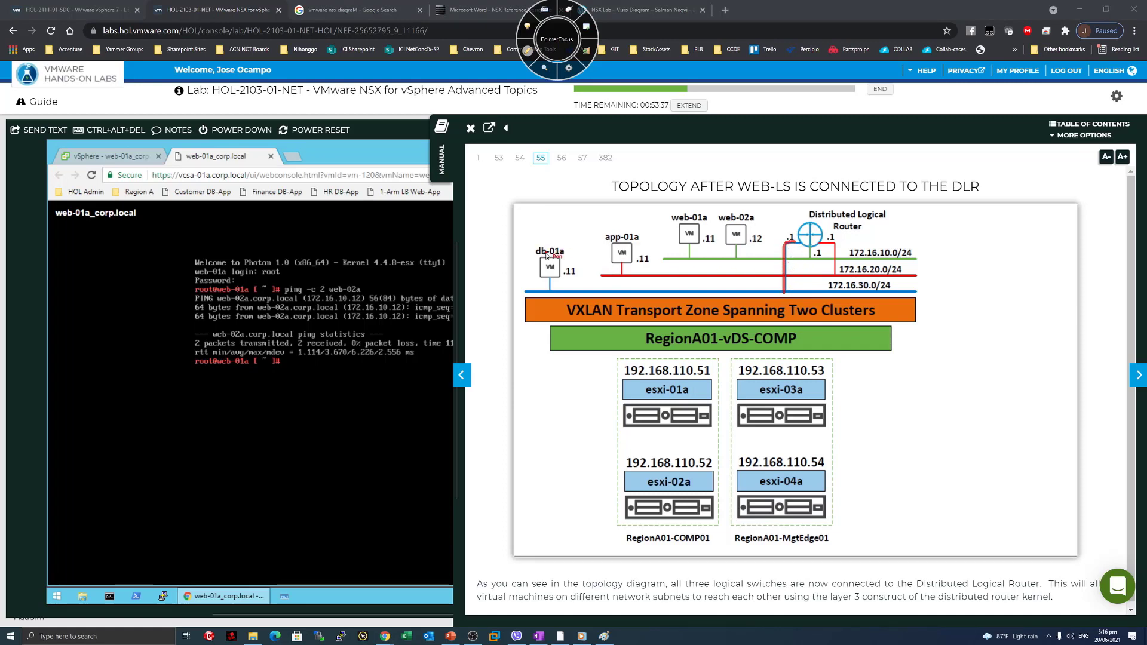
pyautogui.moveTo(878, 194); pyautogui.dragTo(874, 204)
pyautogui.moveTo(844, 276)
pyautogui.mouseDown()
pyautogui.moveTo(842, 239)
pyautogui.moveTo(801, 249)
pyautogui.mouseUp()
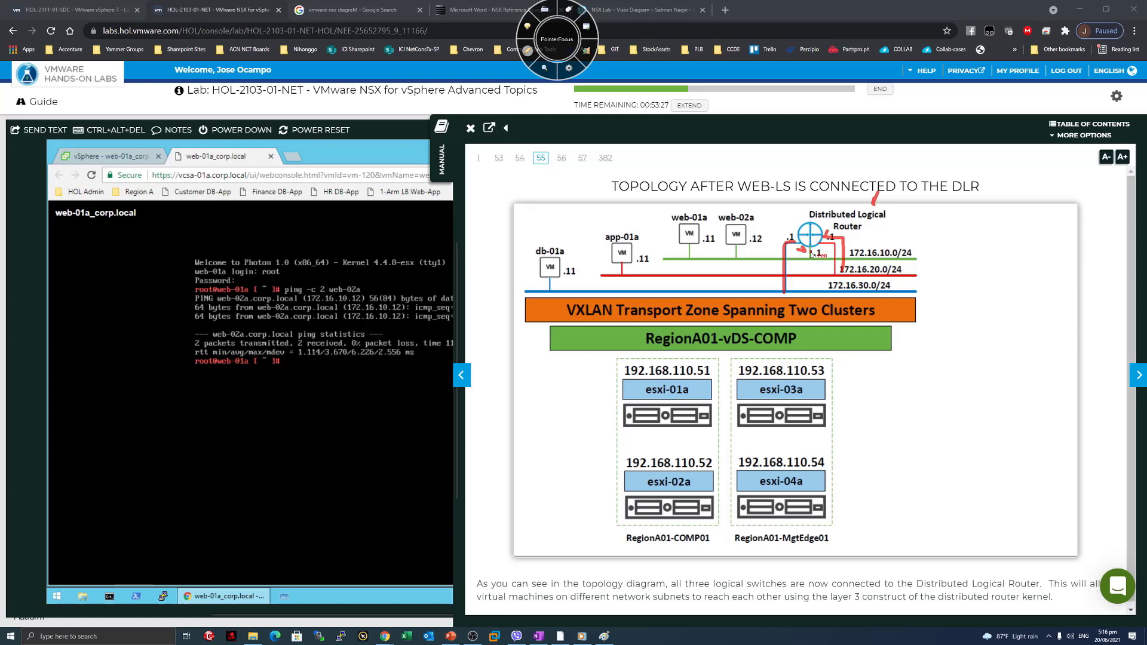
pyautogui.moveTo(957, 259); pyautogui.dragTo(931, 270)
pyautogui.moveTo(786, 214); pyautogui.dragTo(789, 226)
pyautogui.moveTo(893, 220)
pyautogui.mouseDown()
pyautogui.moveTo(984, 227)
pyautogui.moveTo(992, 248)
pyautogui.moveTo(1000, 231)
pyautogui.moveTo(996, 246)
pyautogui.moveTo(983, 244)
pyautogui.mouseUp()
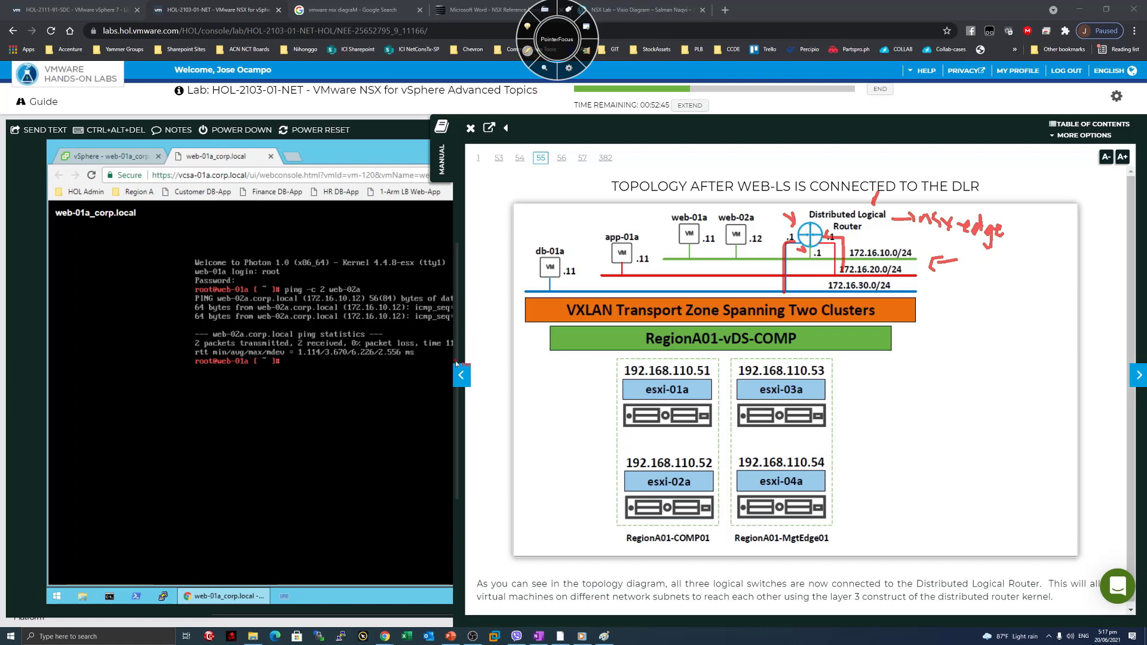
pyautogui.press('Escape')
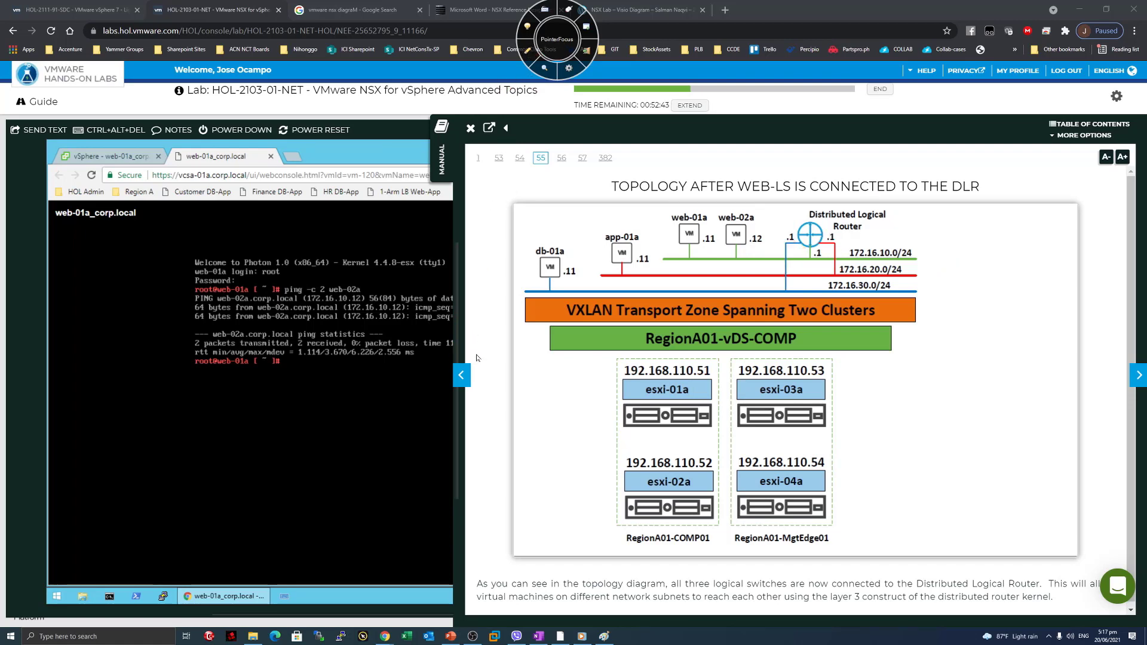
pyautogui.moveTo(453, 345); pyautogui.dragTo(794, 342)
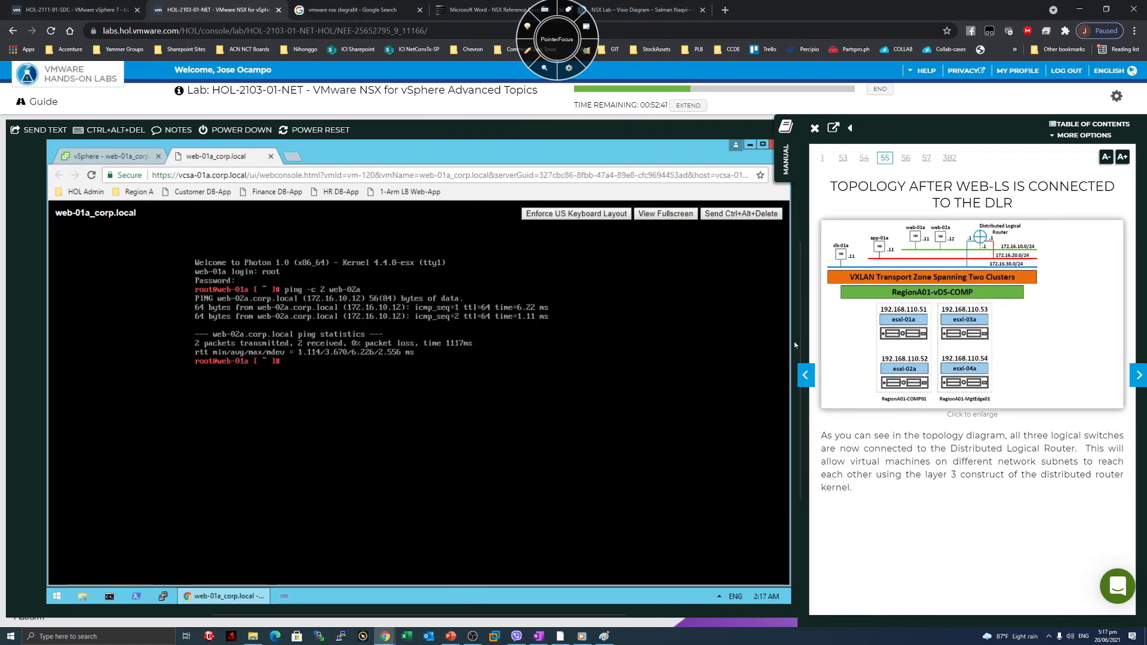
# Go to the manual's cross-switch ping page and run 'ping -c 2 app-01a' in the web-01a console.
pyautogui.click(1138, 375)
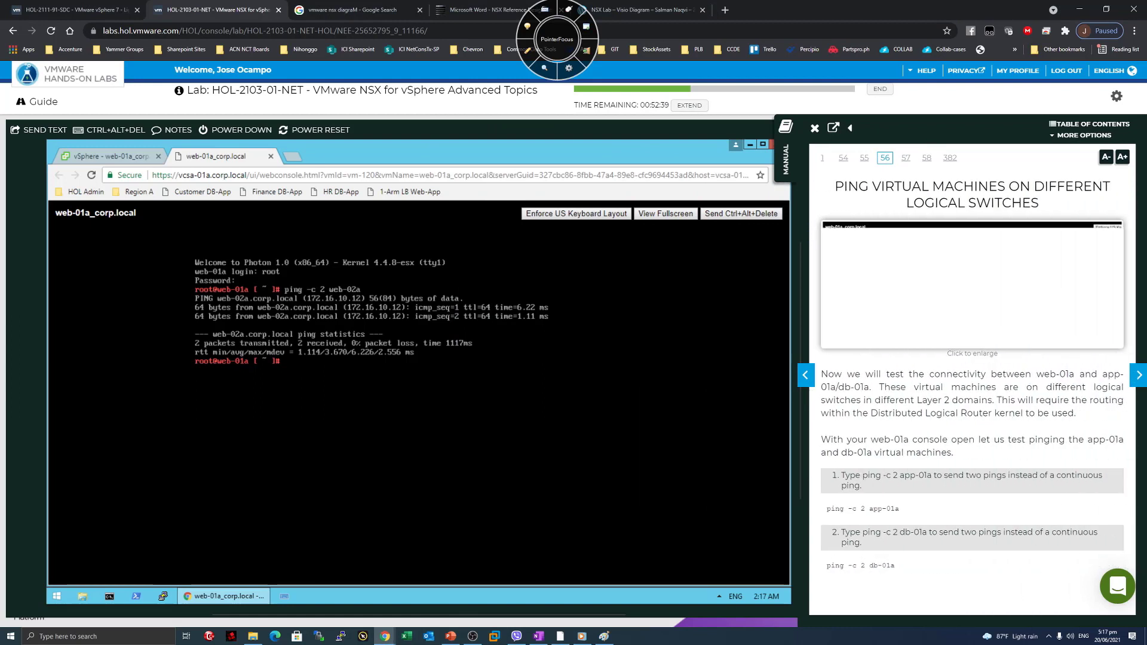
pyautogui.moveTo(885, 185); pyautogui.dragTo(974, 186)
pyautogui.click(975, 186)
pyautogui.moveTo(1041, 204); pyautogui.dragTo(859, 187)
pyautogui.click(854, 188)
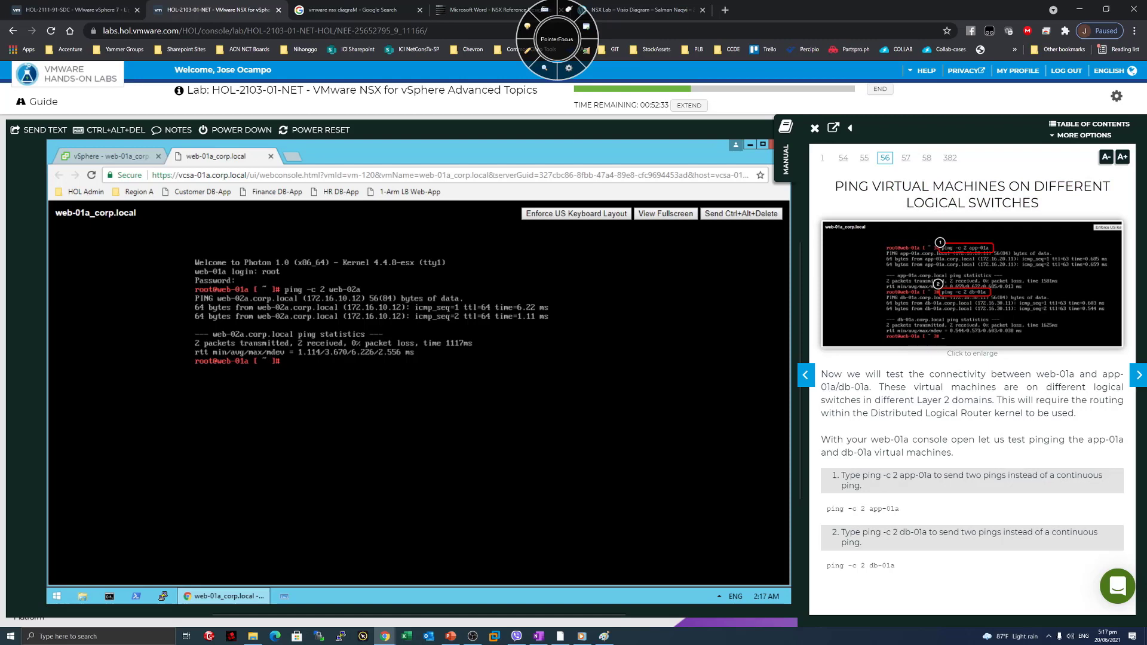
pyautogui.write('ping -c 2')
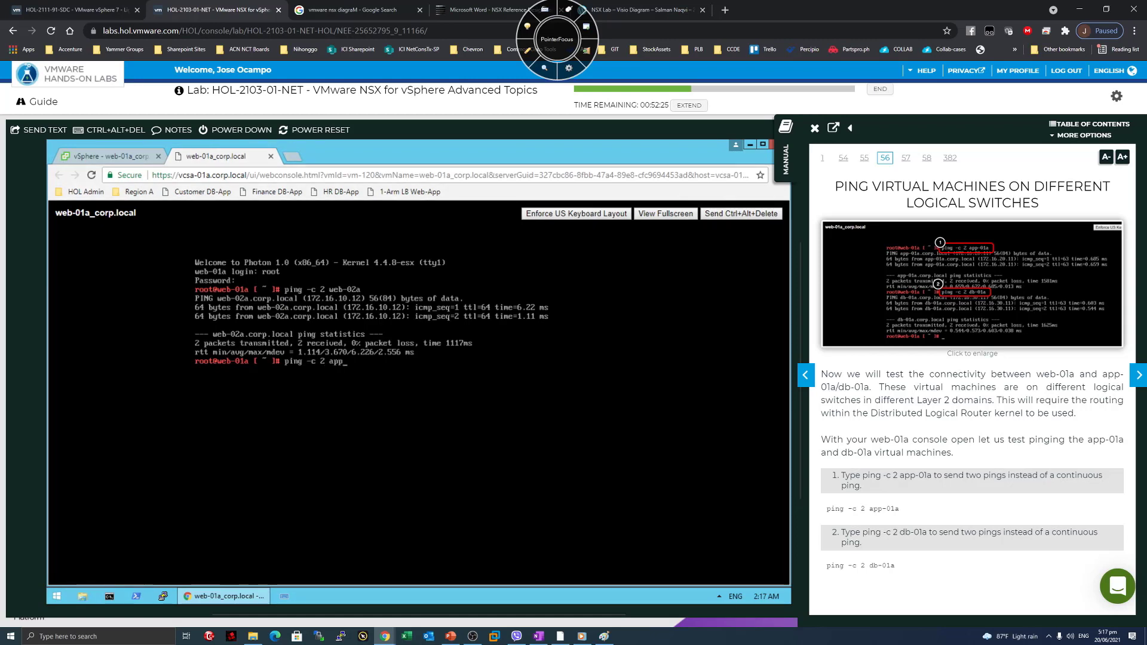
pyautogui.write(' app-01a')
pyautogui.press('Return')
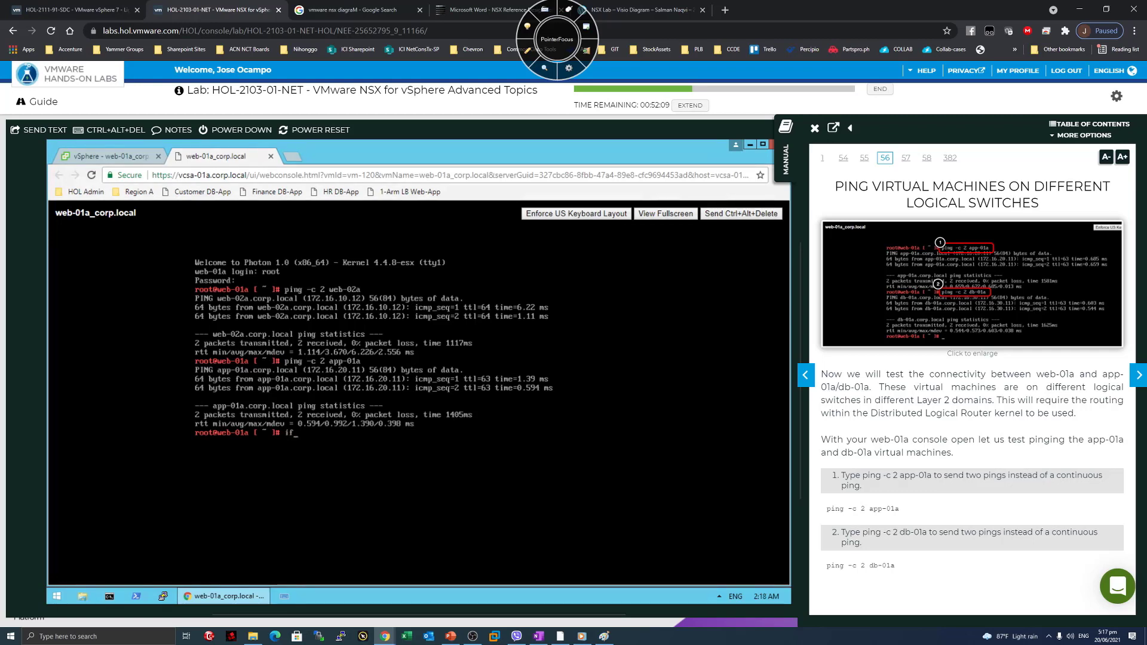
# Run ifconfig on web-01a and mark 172.16.10.11/255.255.255.0 against app-01a's 172.16.20.11, then clear the marks.
pyautogui.write('config')
pyautogui.press('Return')
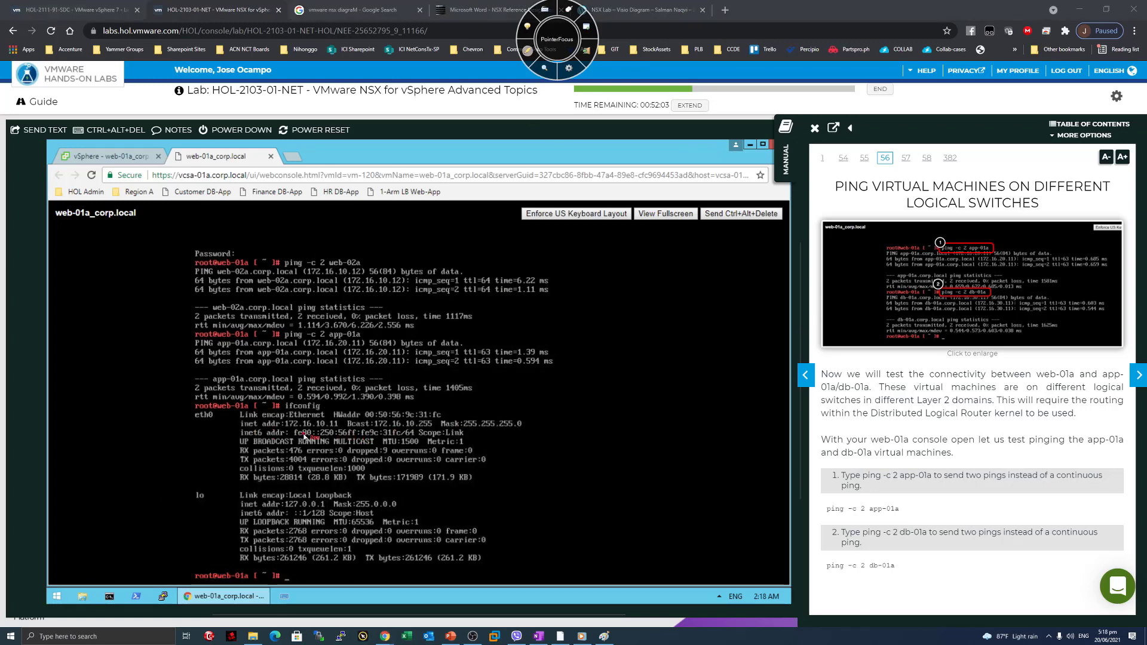
pyautogui.moveTo(210, 412); pyautogui.dragTo(339, 428)
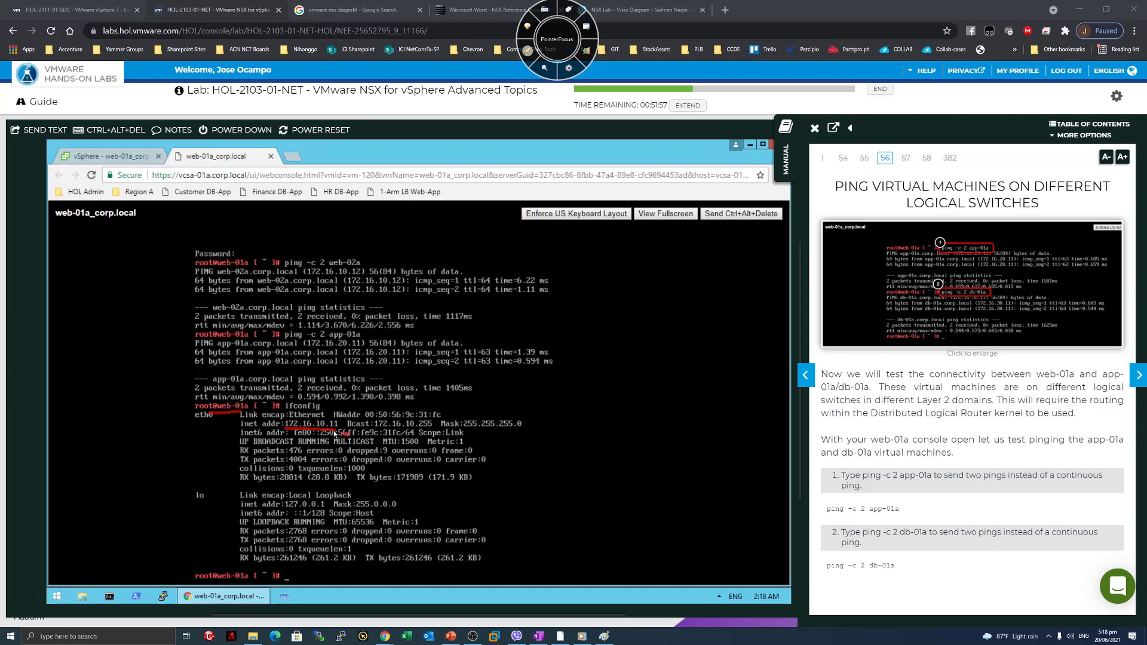
pyautogui.moveTo(464, 426); pyautogui.dragTo(525, 431)
pyautogui.moveTo(347, 369)
pyautogui.mouseDown()
pyautogui.moveTo(408, 369)
pyautogui.moveTo(384, 370)
pyautogui.mouseUp()
pyautogui.moveTo(321, 439); pyautogui.dragTo(326, 431)
pyautogui.click(527, 56)
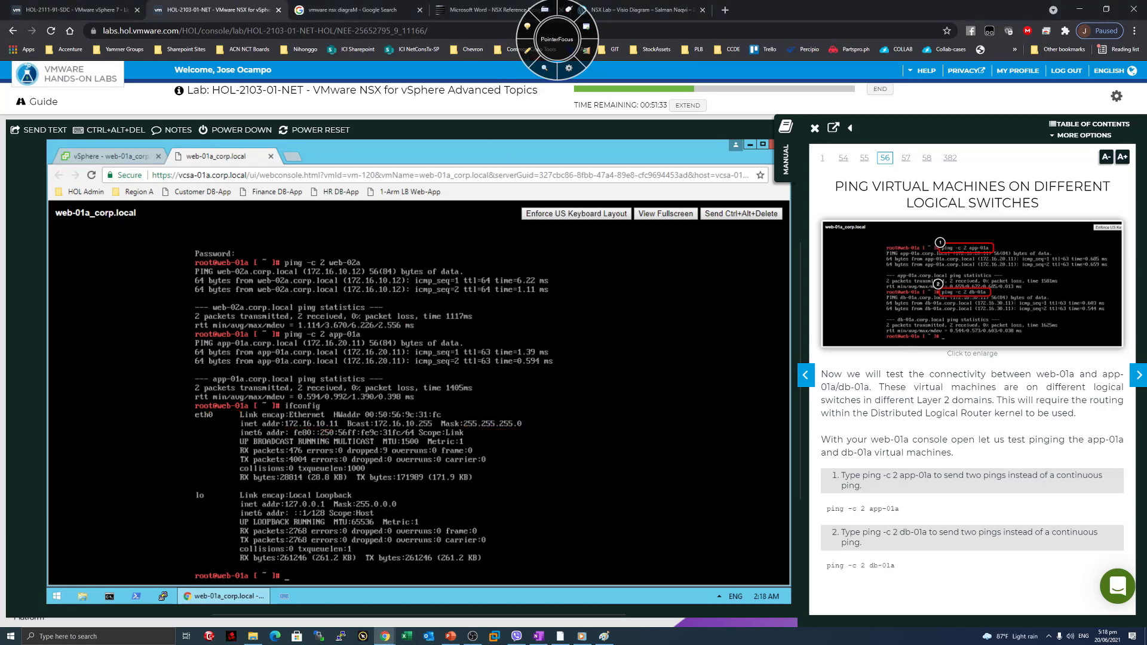
# Recall the app-01a ping and rerun it as 'ping -c 2 db-01a'.
pyautogui.press('Up')
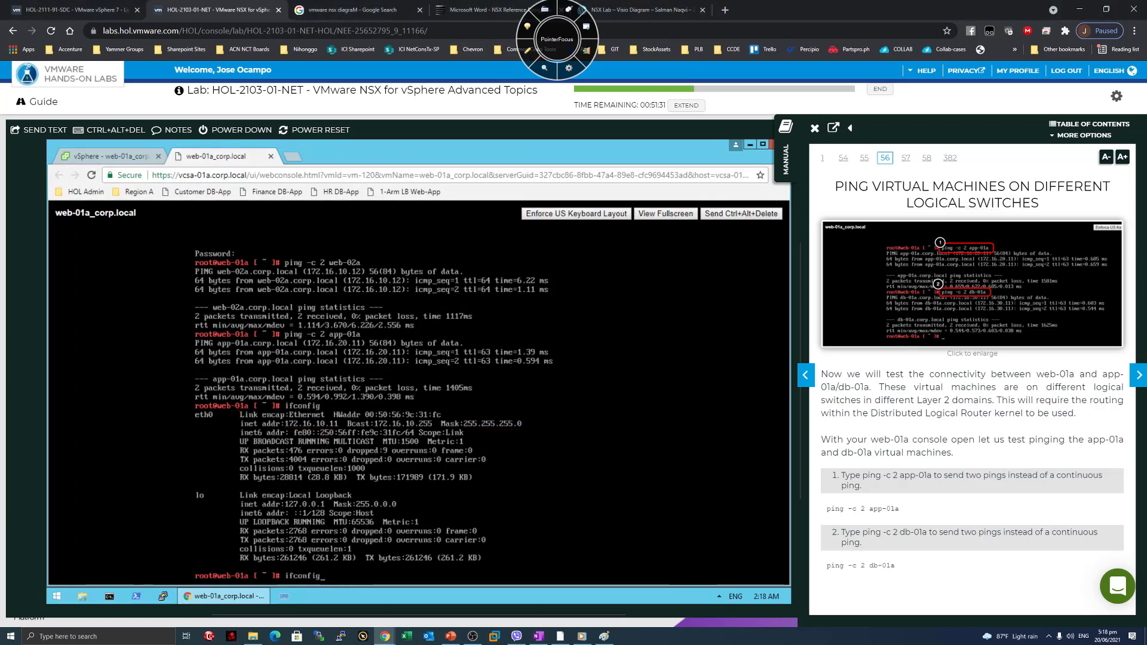
pyautogui.press('Up')
pyautogui.press('Left')
pyautogui.press('Left')
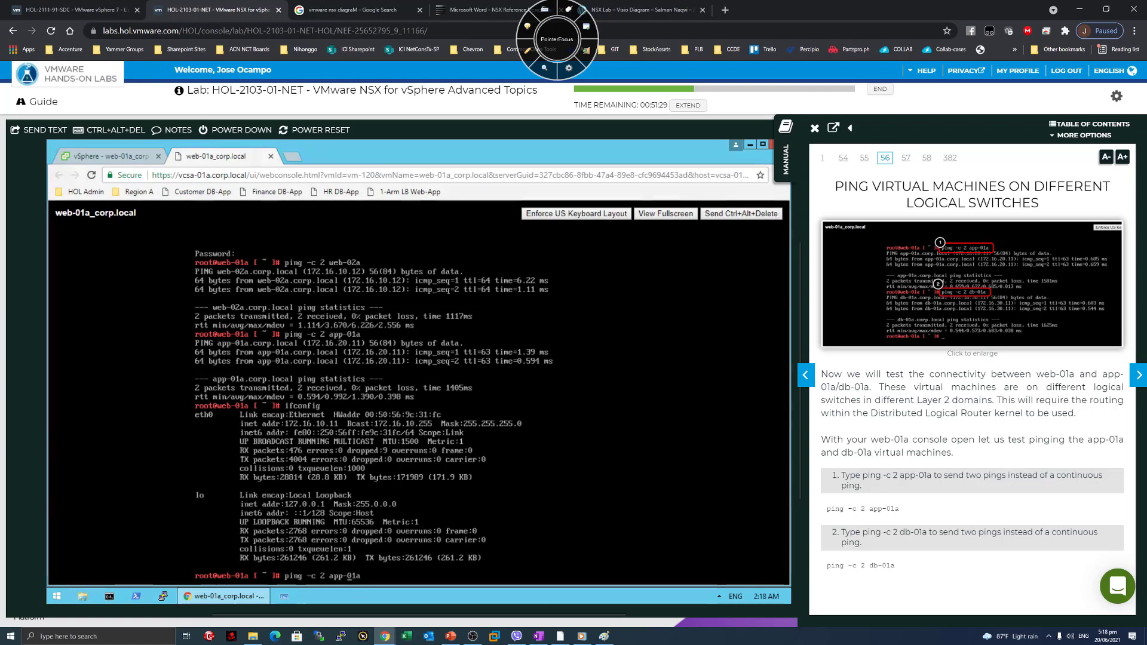
pyautogui.press('BackSpace')
pyautogui.press('BackSpace')
pyautogui.press('BackSpace')
pyautogui.write('db')
pyautogui.press('Return')
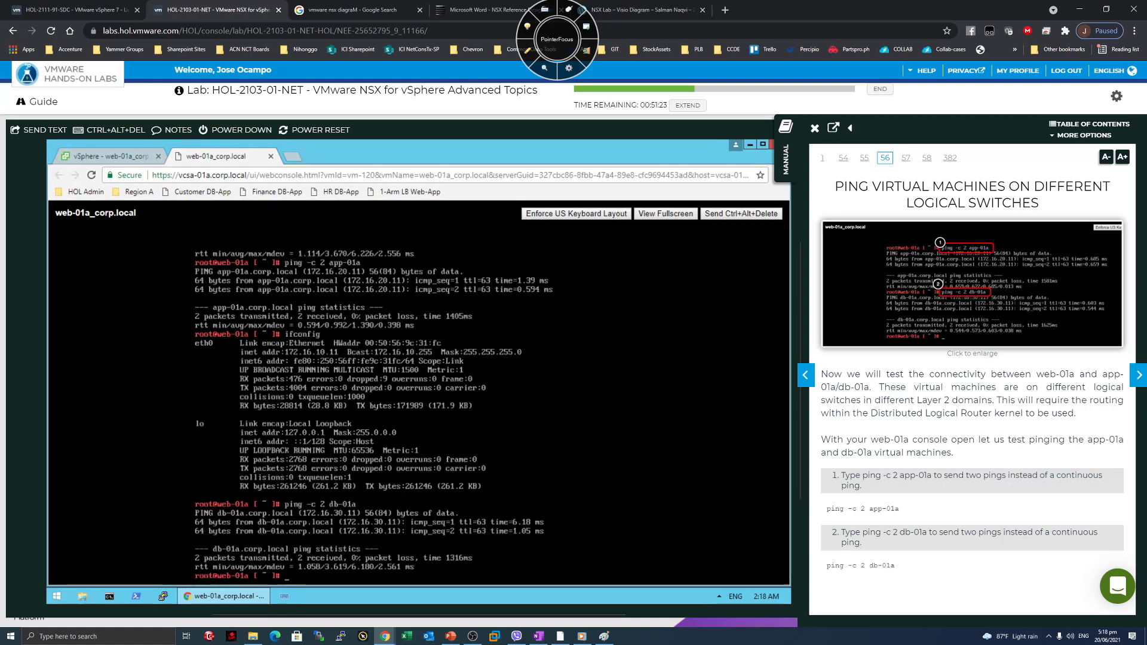
# Underline db-01a's reply address 172.16.30.11, then erase the annotation.
pyautogui.click(527, 51)
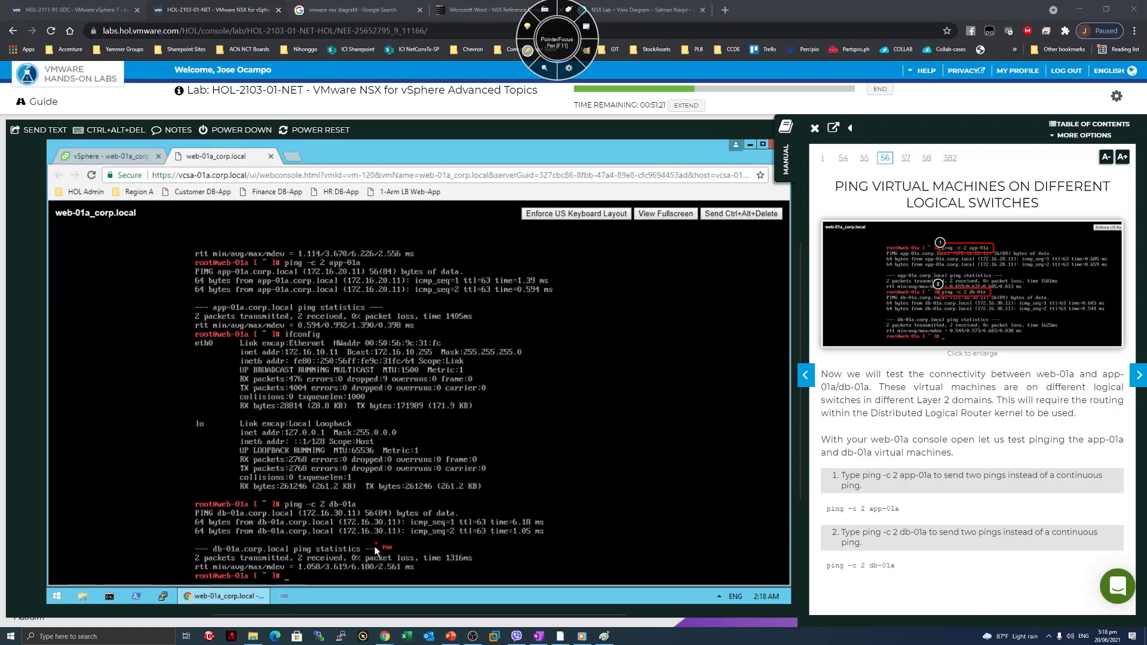
pyautogui.moveTo(347, 539); pyautogui.dragTo(394, 541)
pyautogui.press('F11')
# Open the Module 1 Conclusion page and underline the logical switches benefit while reading.
pyautogui.click(1137, 382)
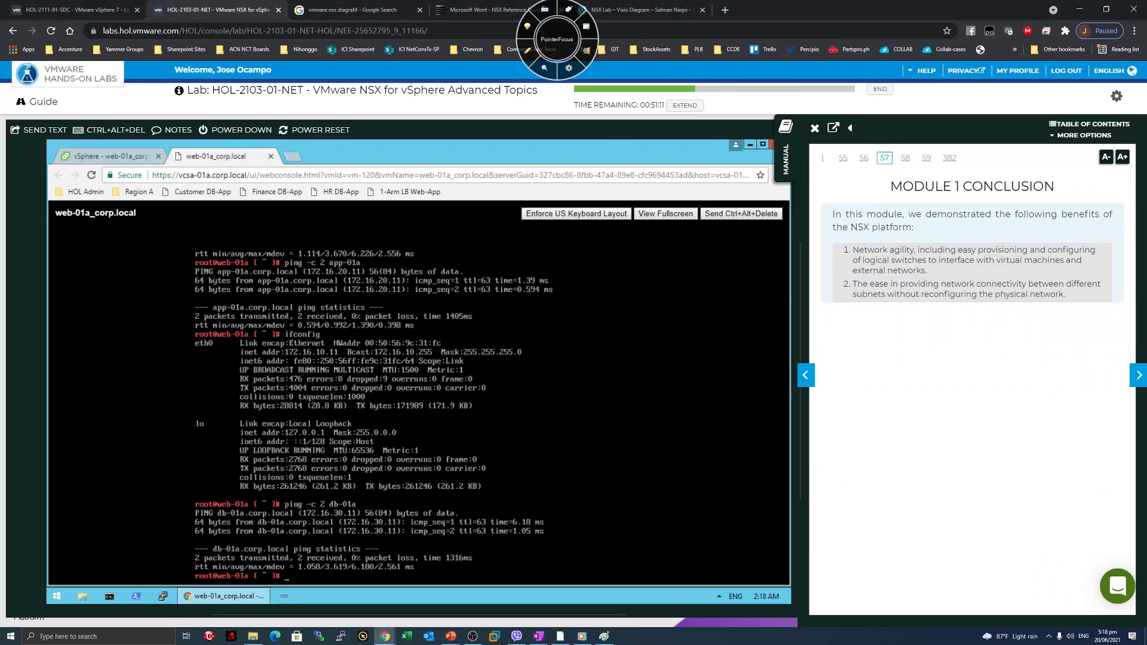
pyautogui.moveTo(887, 186); pyautogui.dragTo(1019, 189)
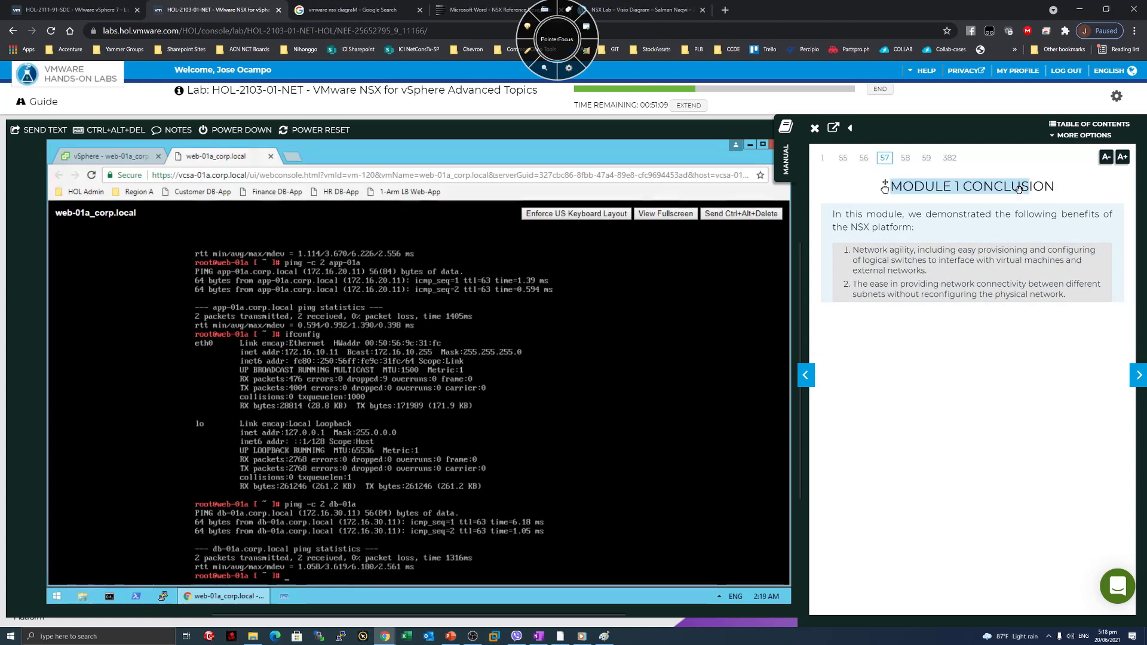
pyautogui.click(987, 345)
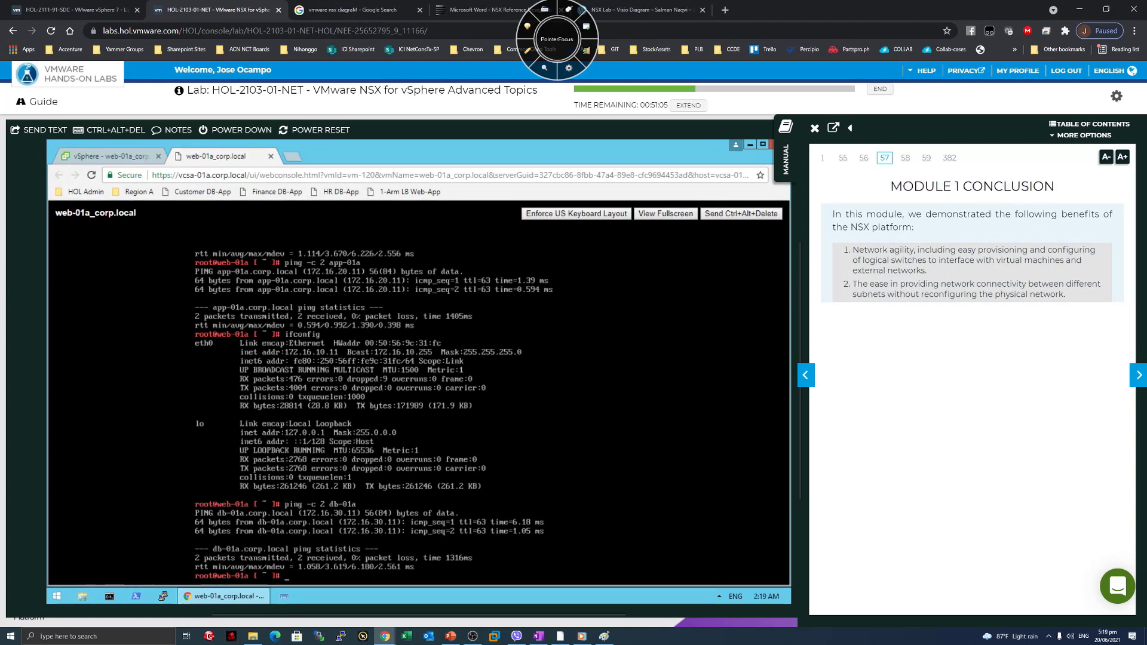
pyautogui.moveTo(859, 250); pyautogui.dragTo(935, 264)
pyautogui.click(934, 267)
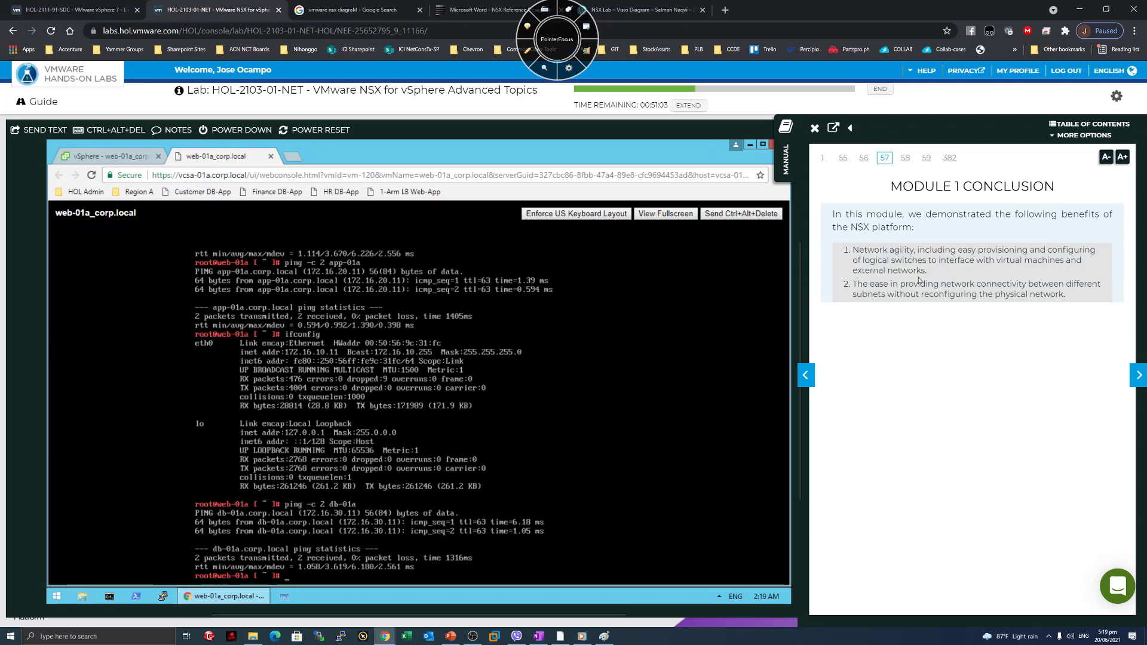
pyautogui.press('F11')
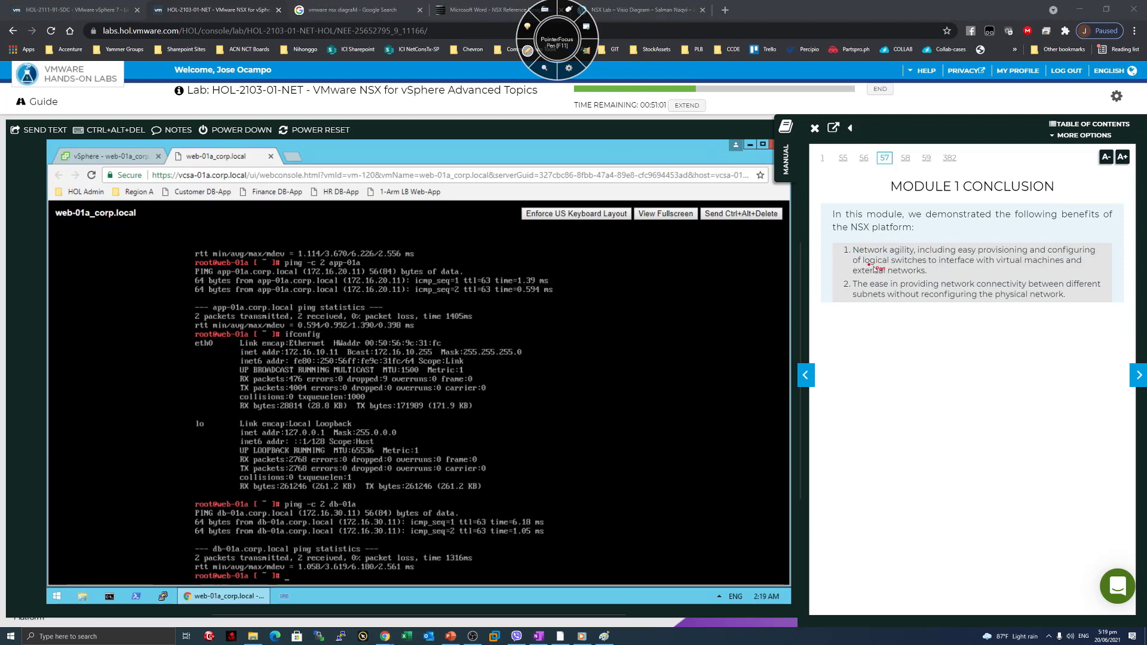
pyautogui.moveTo(869, 264); pyautogui.dragTo(912, 269)
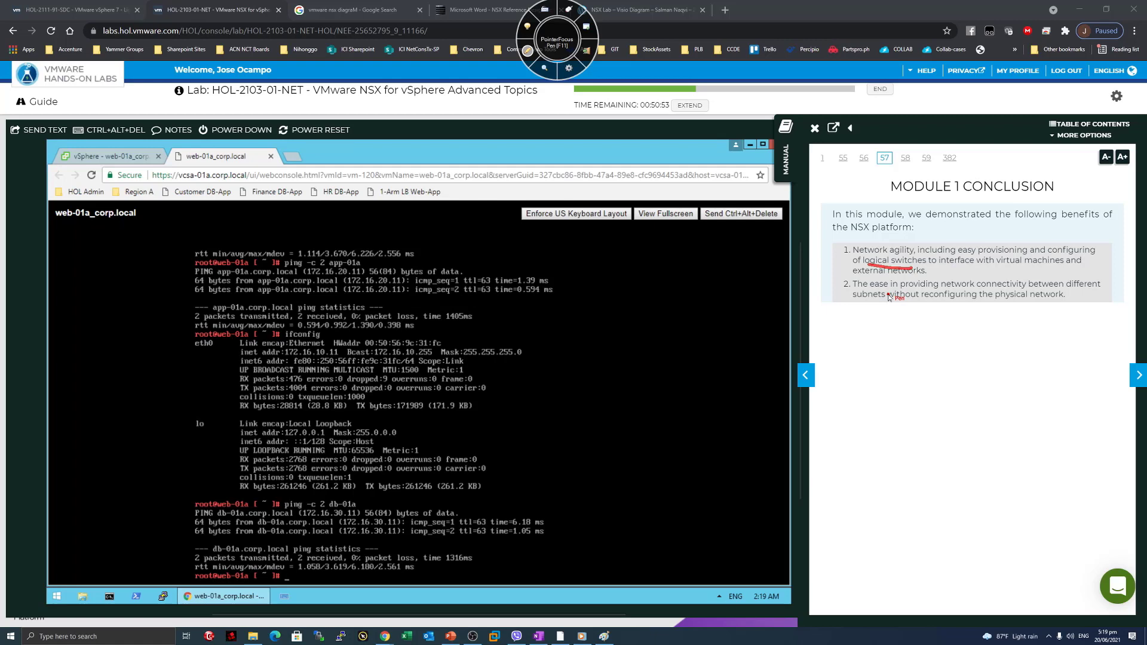
pyautogui.click(529, 52)
# Advance to 'You Have Completed Module 1' and highlight the Module 2 Edge Services Gateway description.
pyautogui.click(1138, 375)
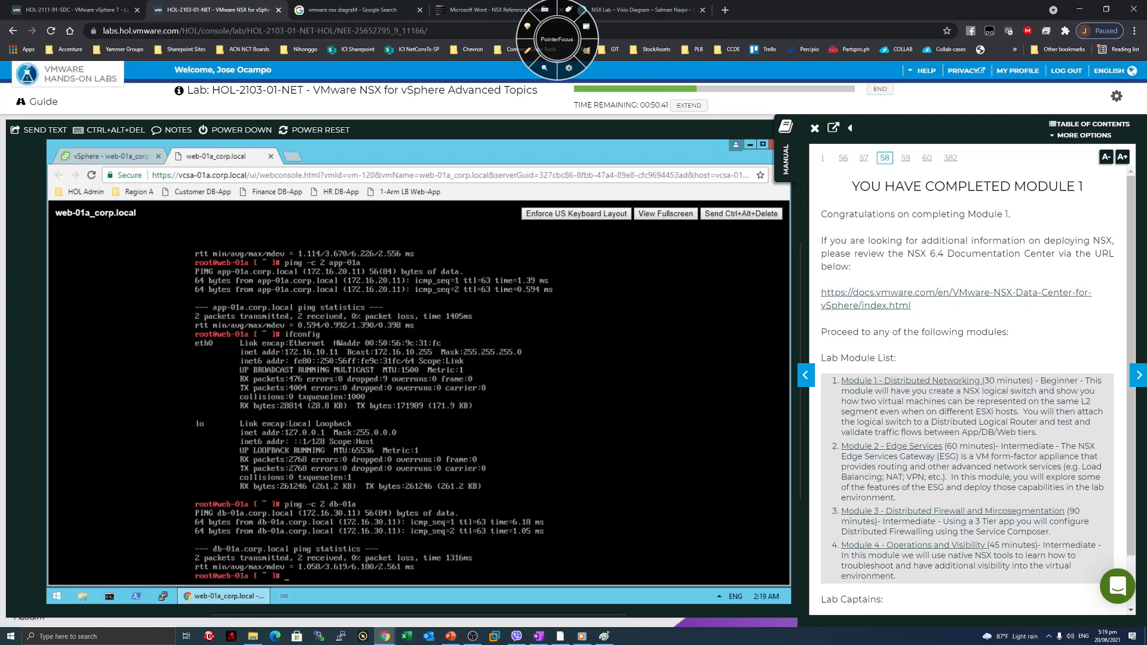
pyautogui.moveTo(968, 446); pyautogui.dragTo(864, 447)
pyautogui.click(885, 462)
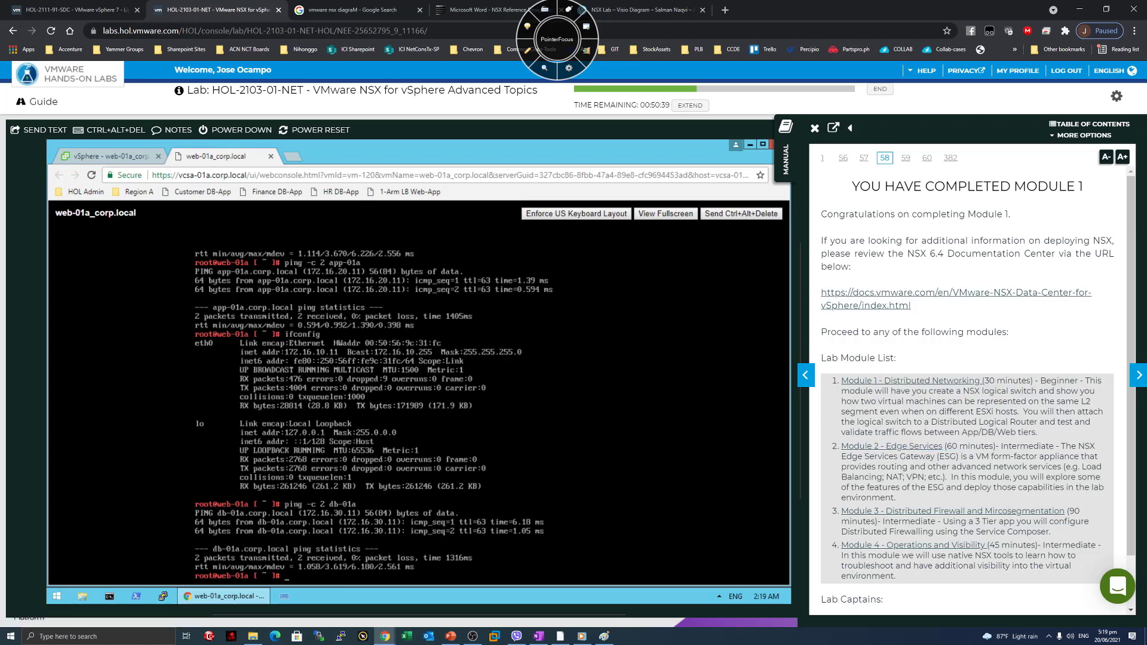
pyautogui.moveTo(1061, 447); pyautogui.dragTo(1037, 457)
pyautogui.click(1037, 458)
pyautogui.moveTo(894, 456); pyautogui.dragTo(968, 456)
pyautogui.click(968, 457)
pyautogui.moveTo(876, 467); pyautogui.dragTo(1018, 467)
pyautogui.click(1018, 467)
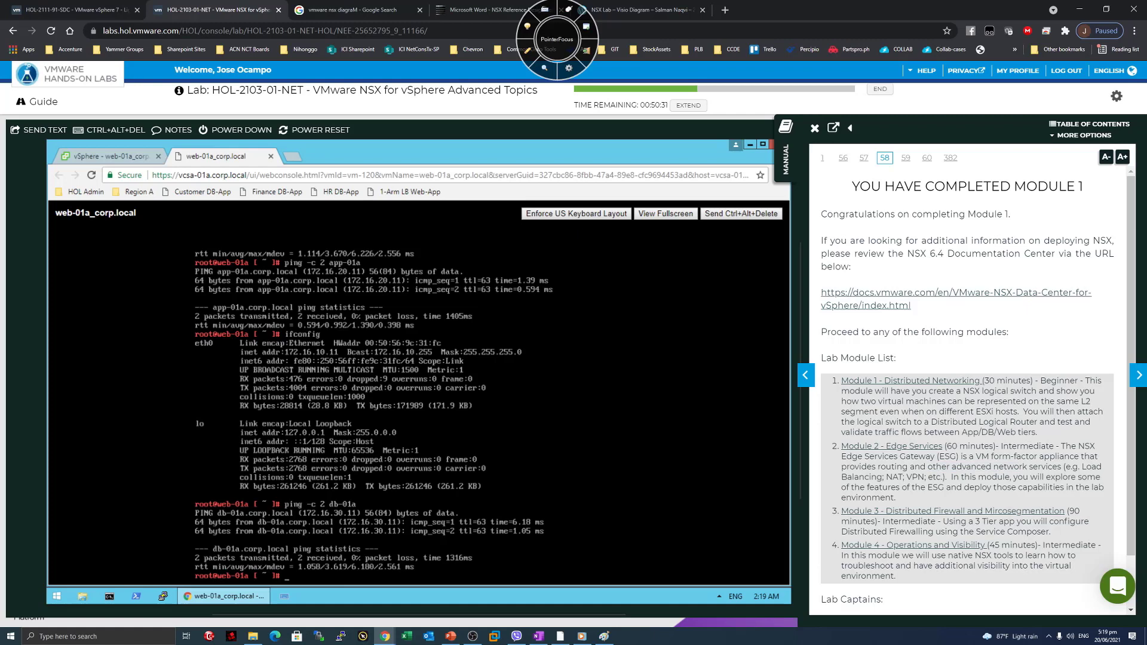